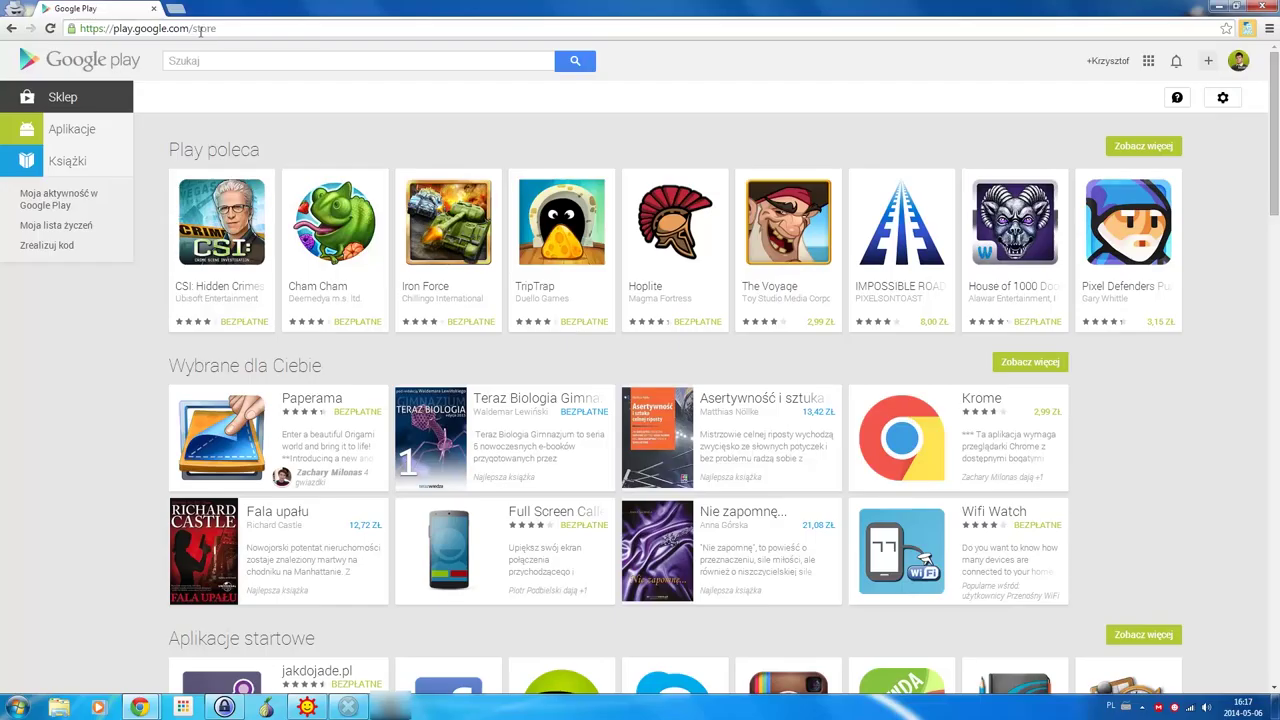
Step: Open the Google Play Developer Console at play.google.com/apps/publish
left_click_drag(192, 28, 274, 28)
type("apps")
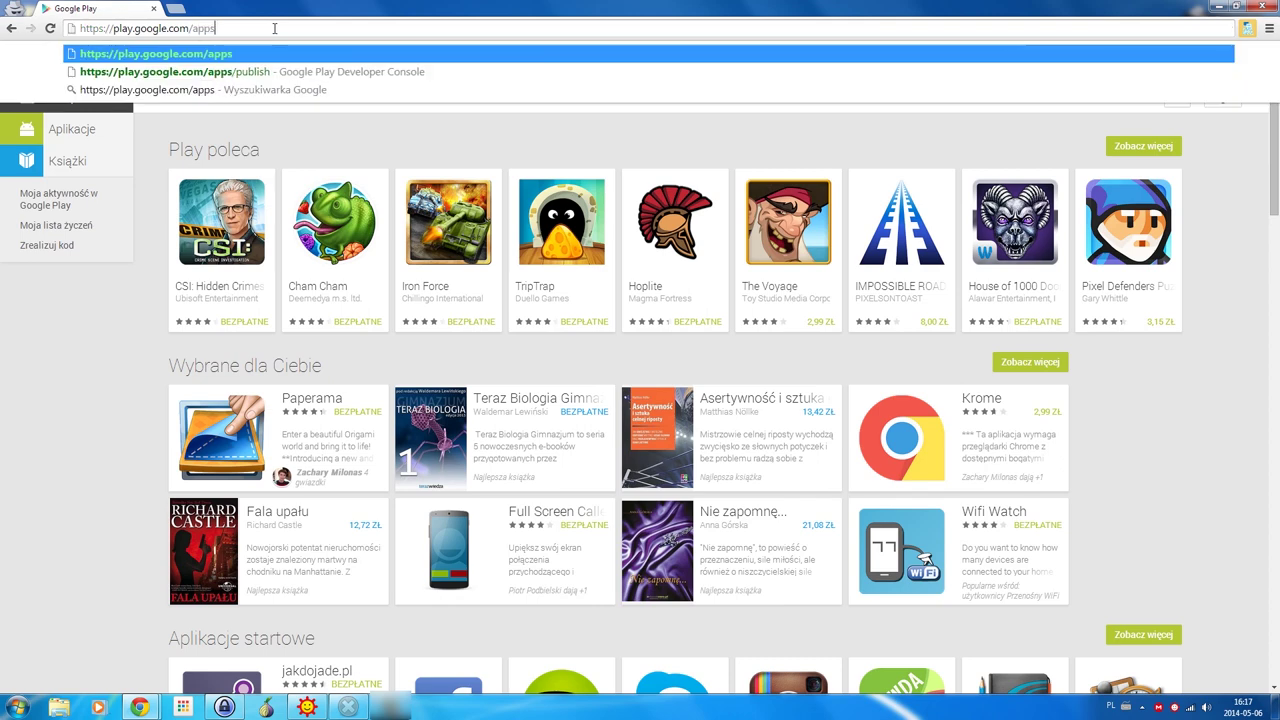
type("/")
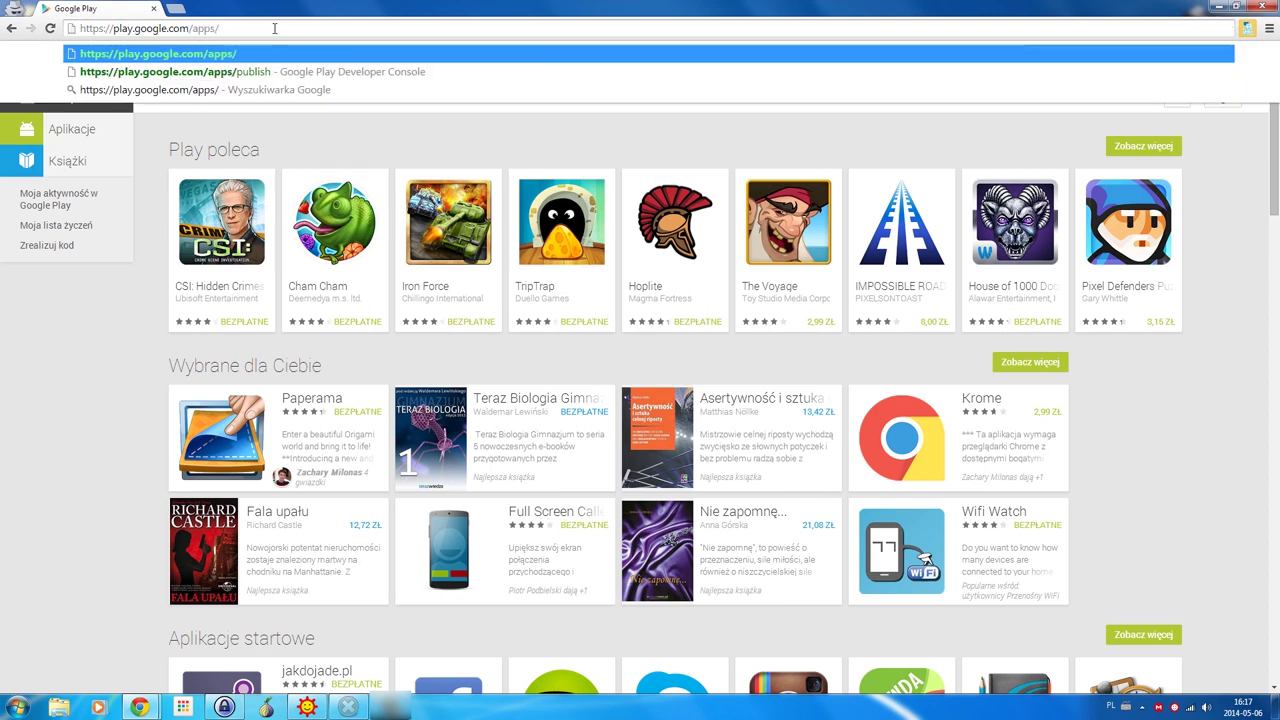
type("publ")
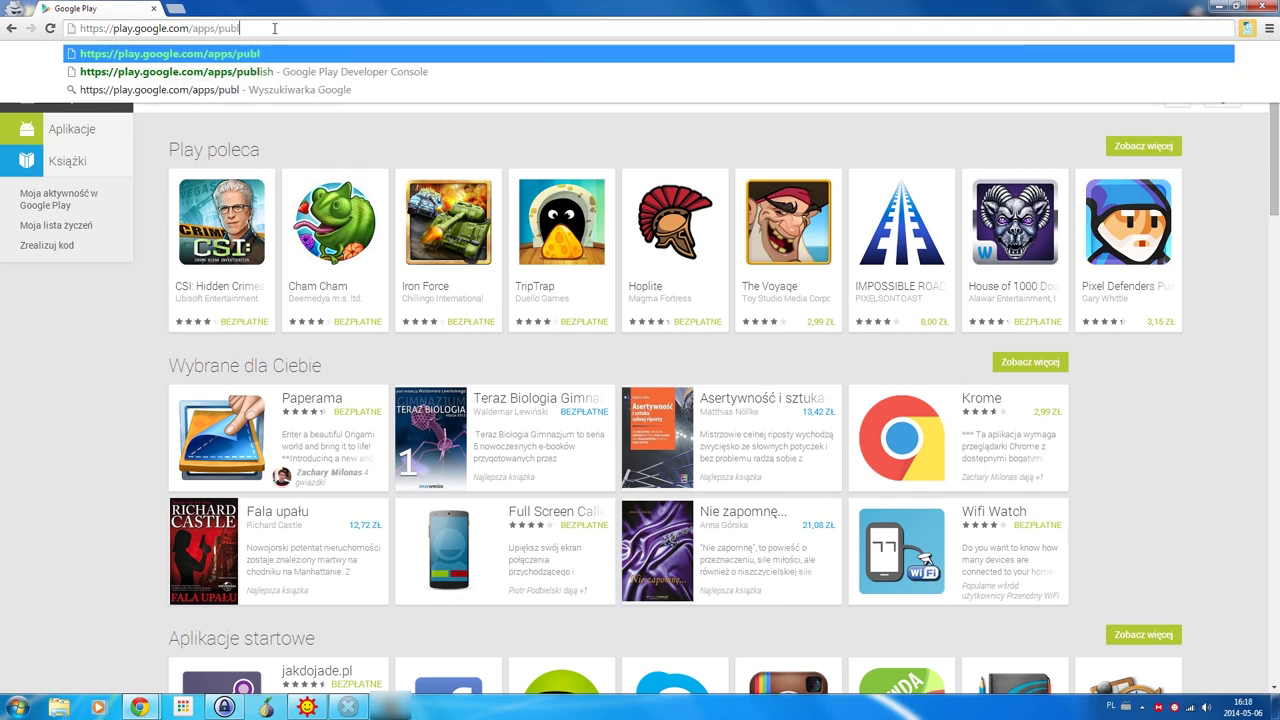
type("ish")
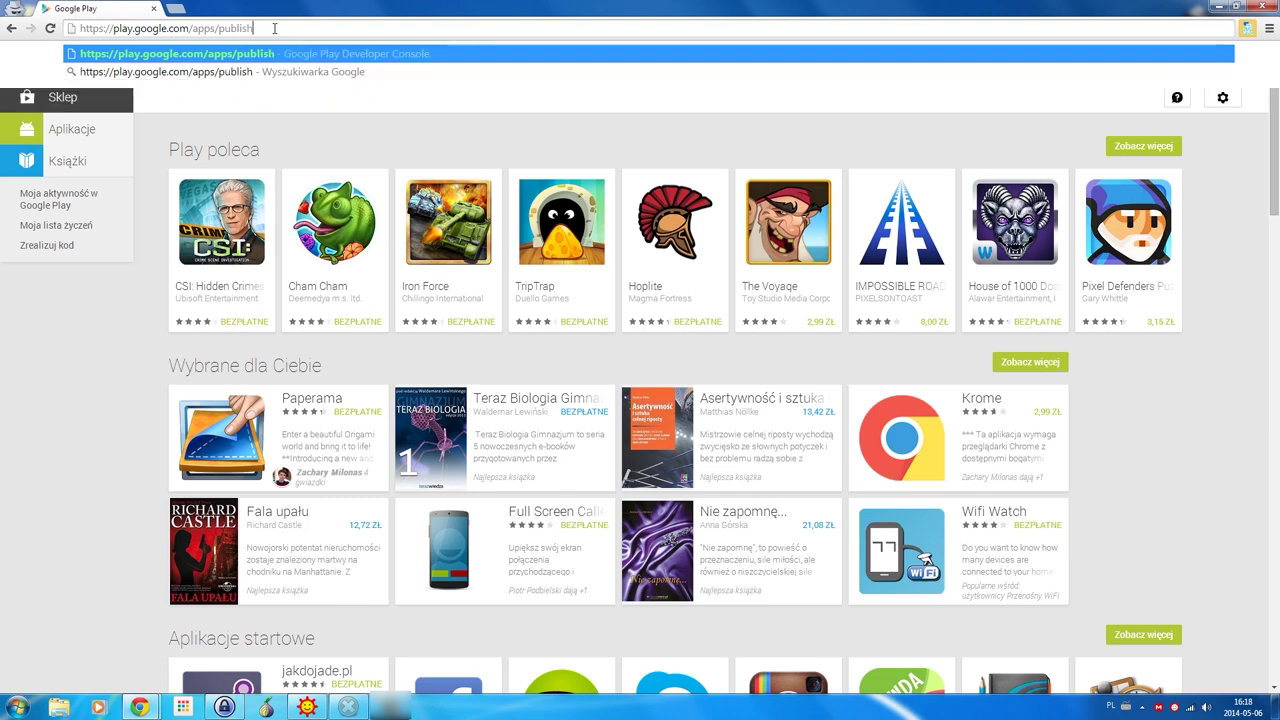
key("Return")
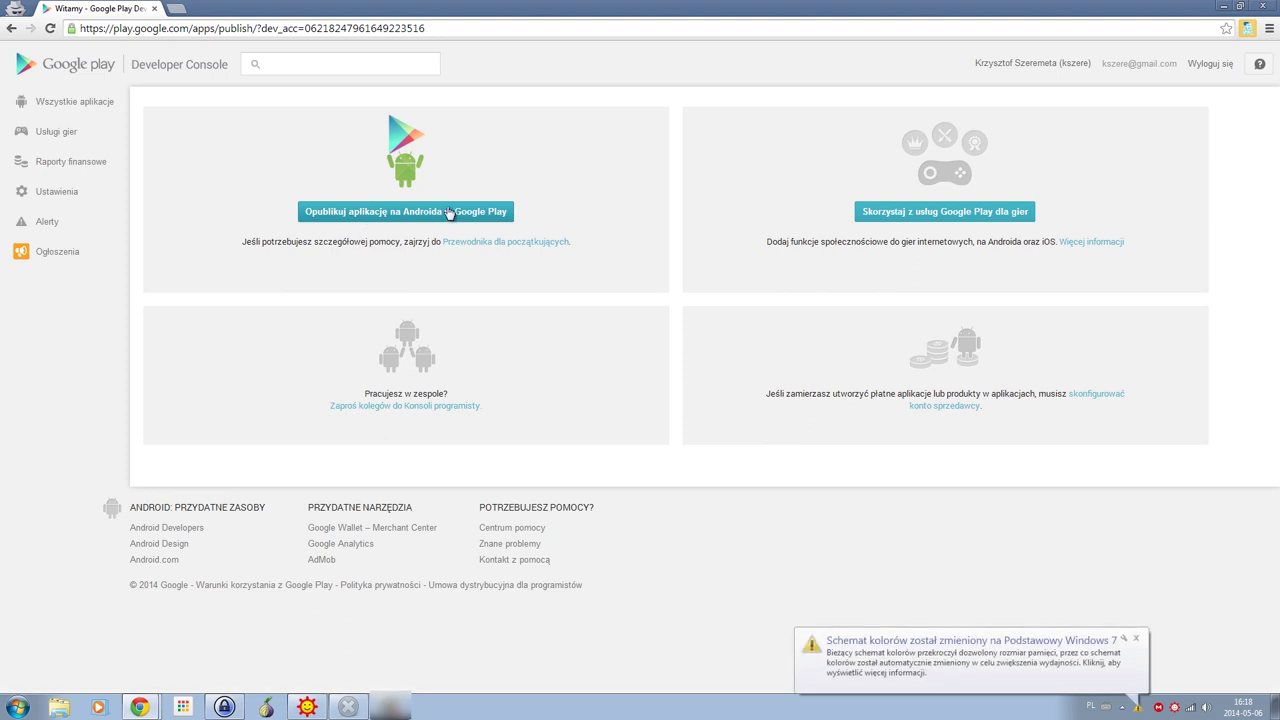
Step: Add a new Android application titled "SMS-ME.GA UNIVERSAL" with Polish as the default language, starting with the APK upload
left_click(444, 217)
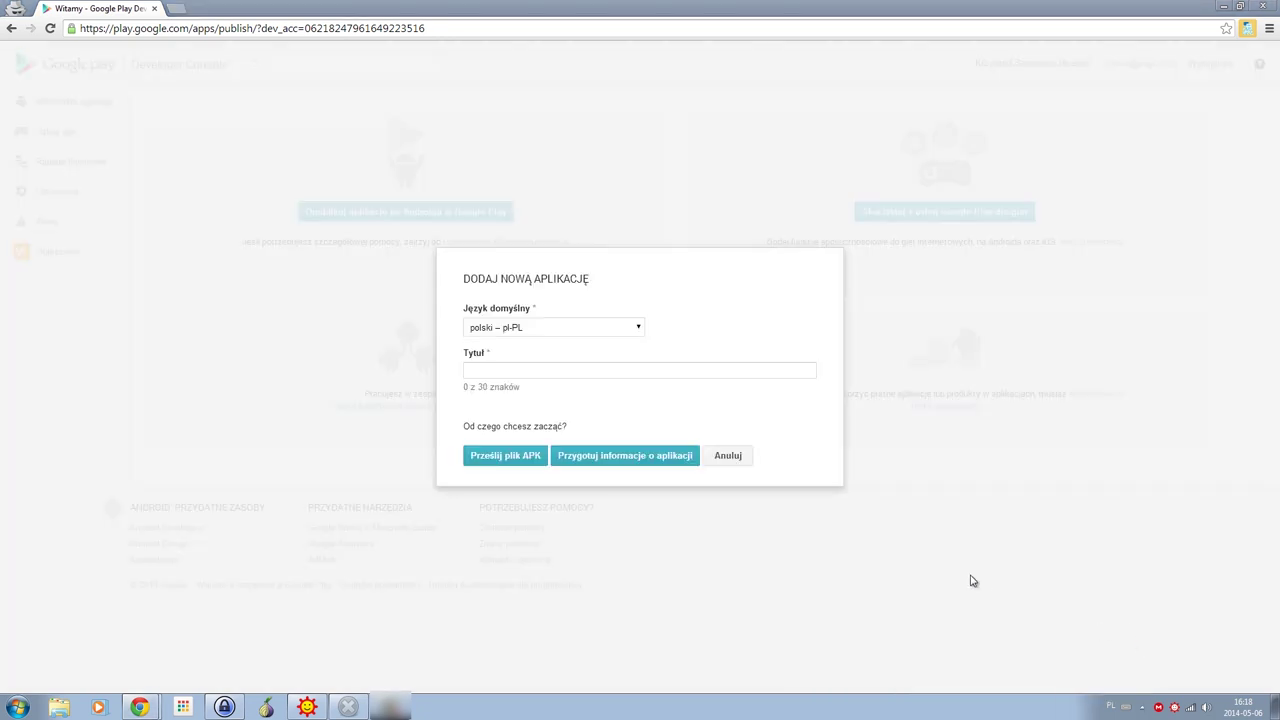
left_click(539, 371)
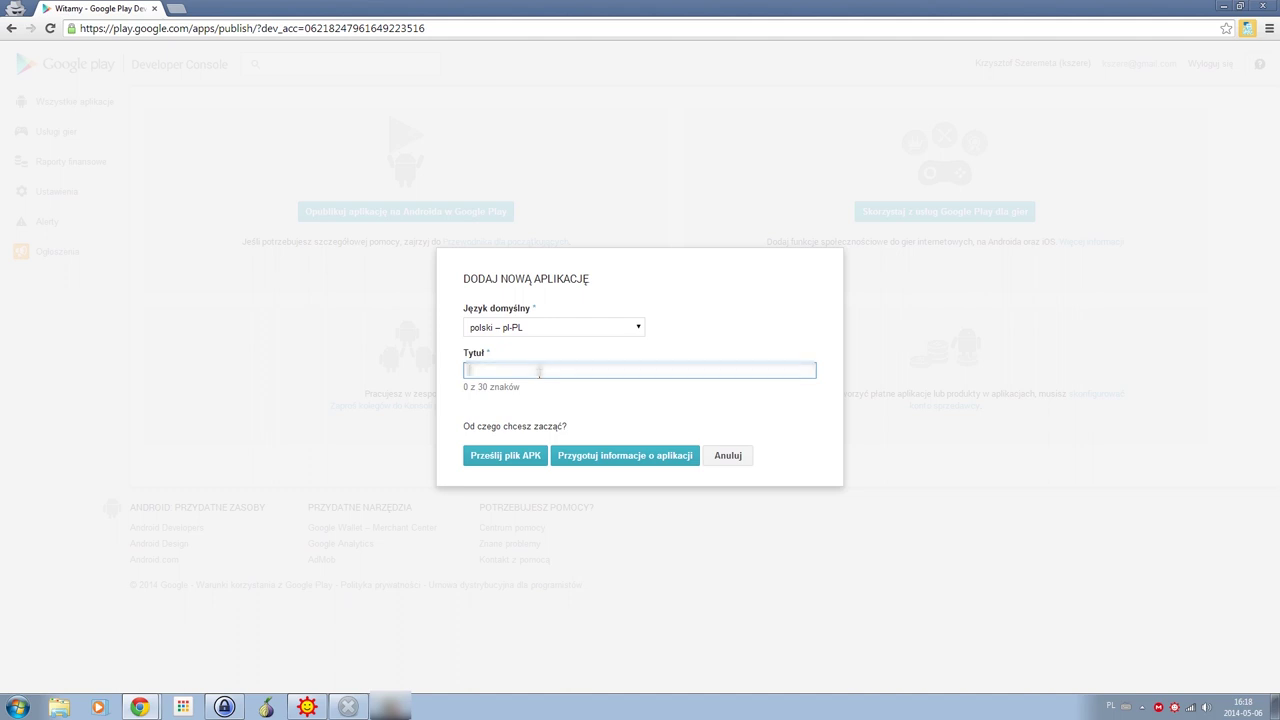
key("ctrl+v")
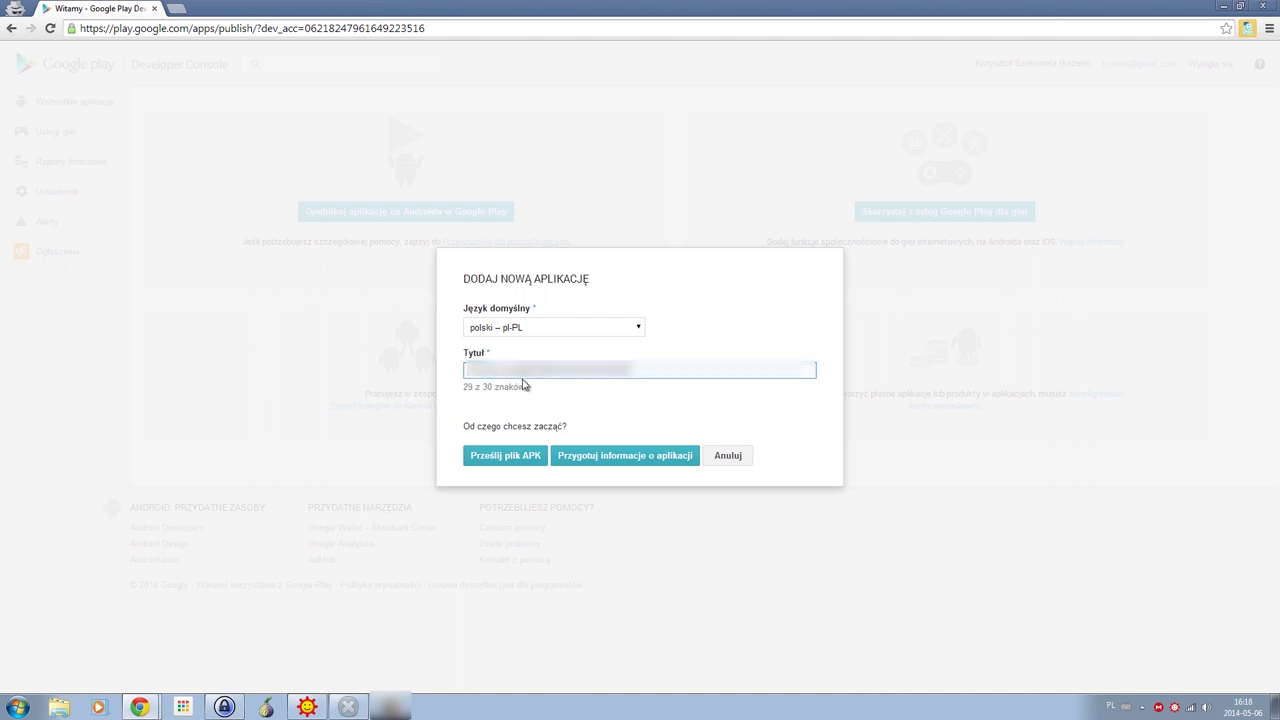
key("BackSpace")
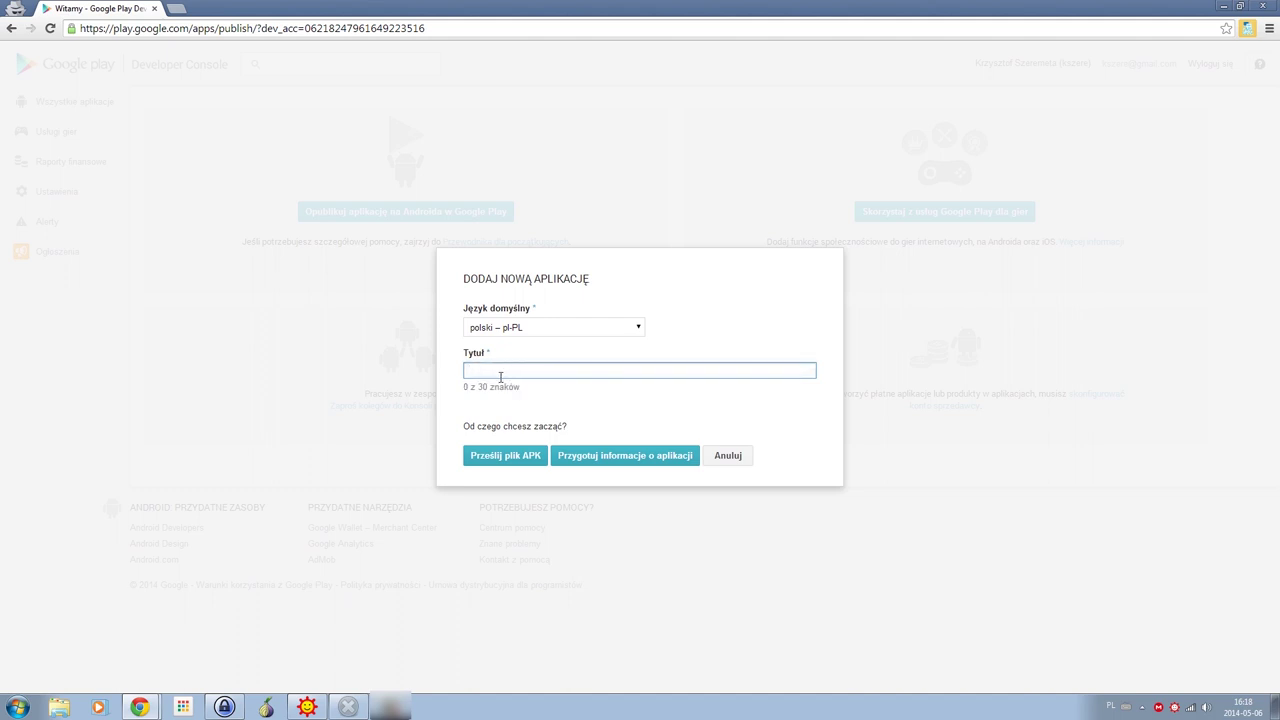
type("SMS-ME.GA UNIVERSAL")
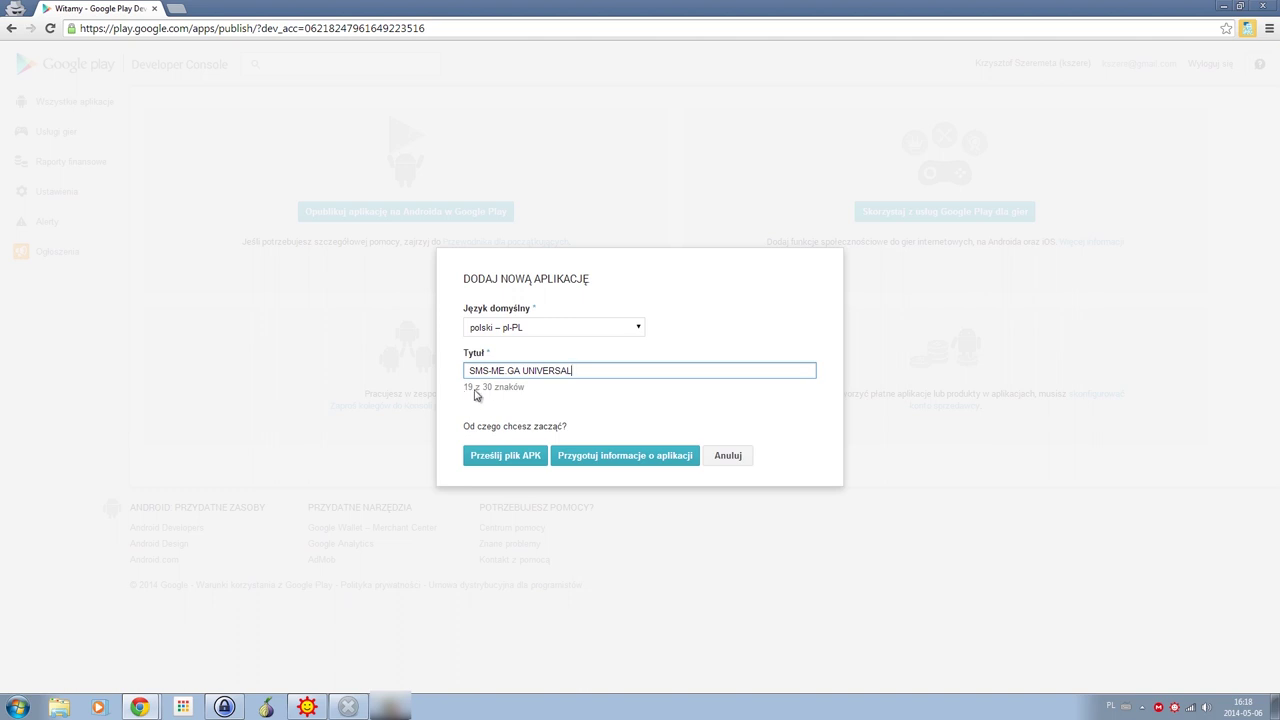
left_click(489, 460)
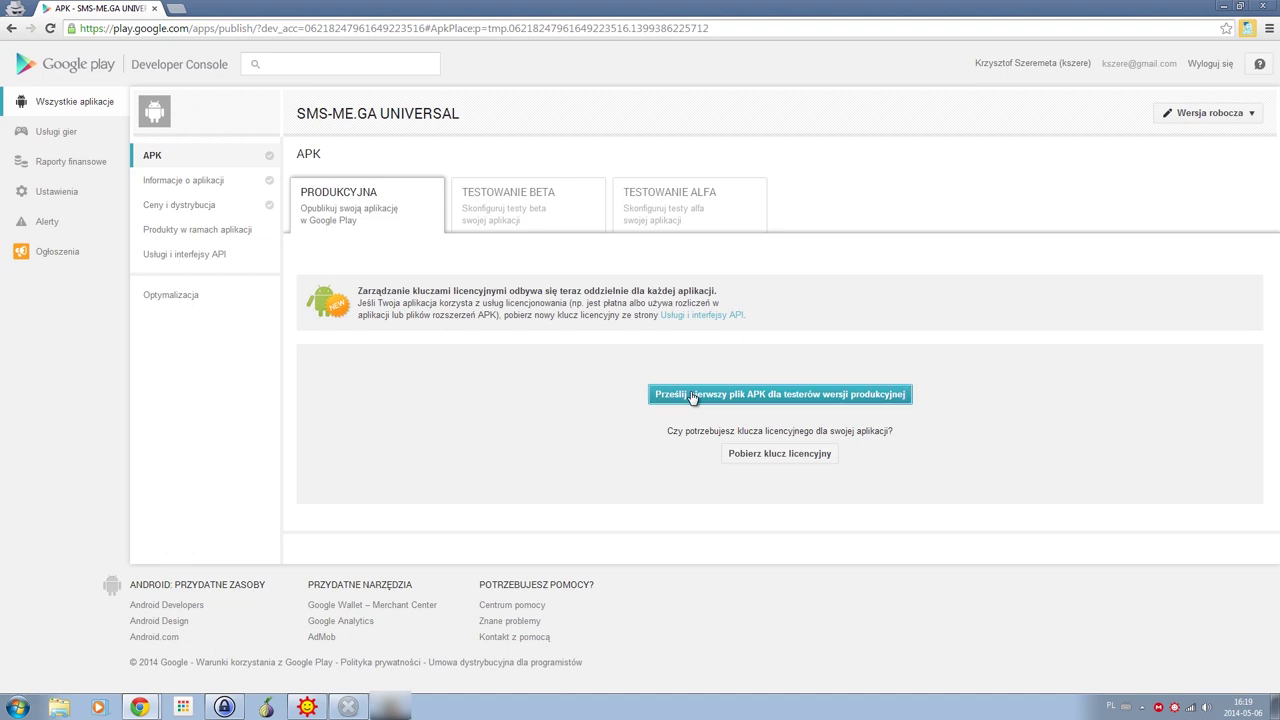
Step: Try to upload the application's APK file as the first production version
left_click(692, 396)
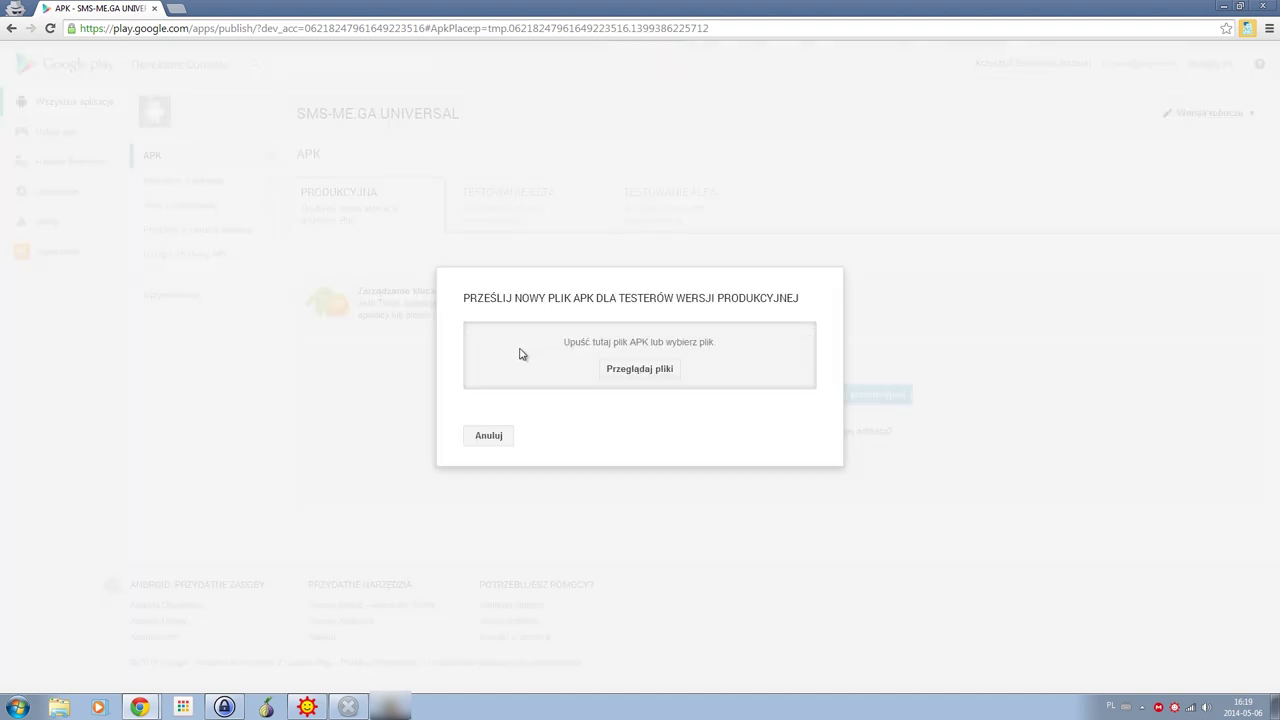
left_click(610, 376)
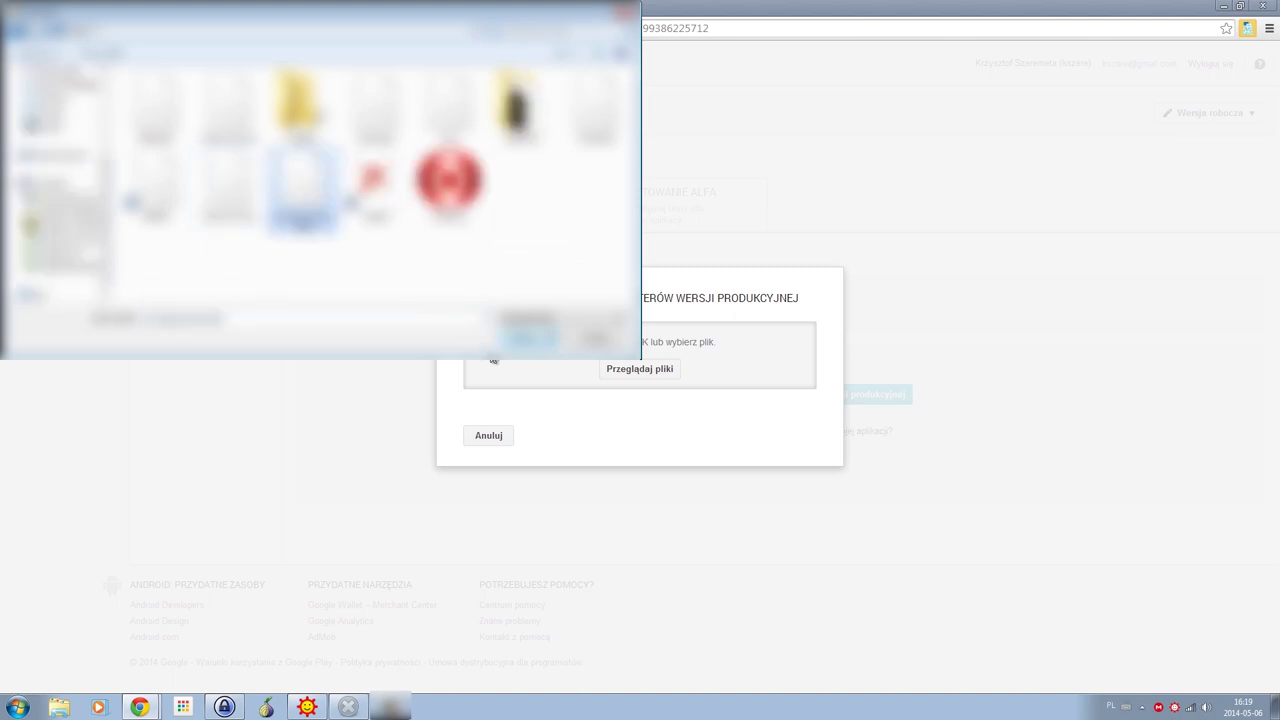
left_click(522, 338)
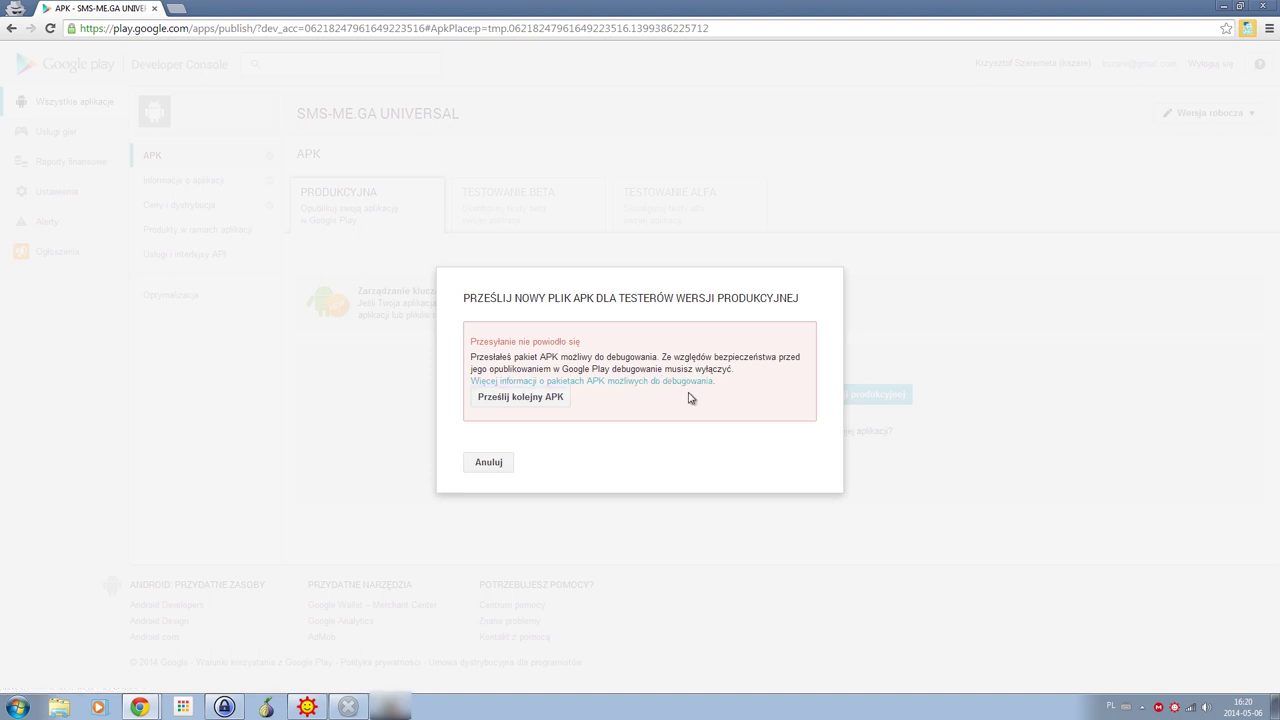
Step: Open the help page about debuggable APK packages in a new browser tab and read its device setup instructions
right_click(552, 384)
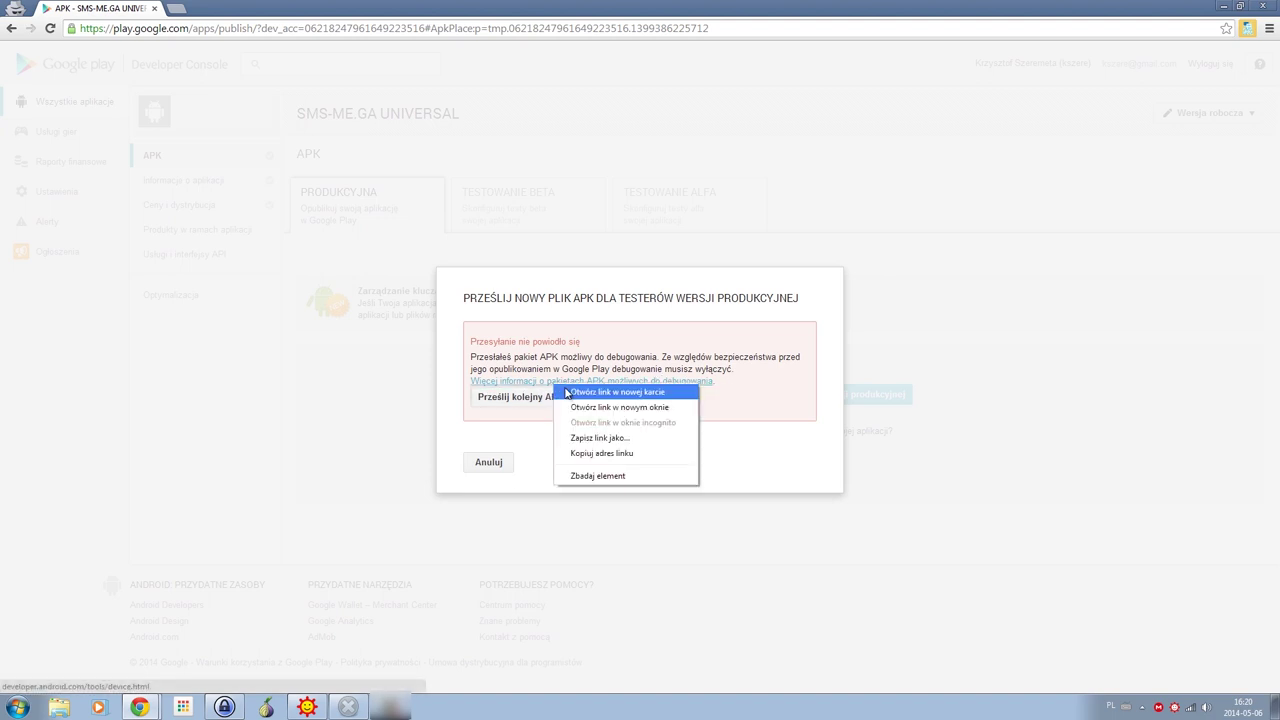
left_click(578, 399)
key("ctrl+Tab")
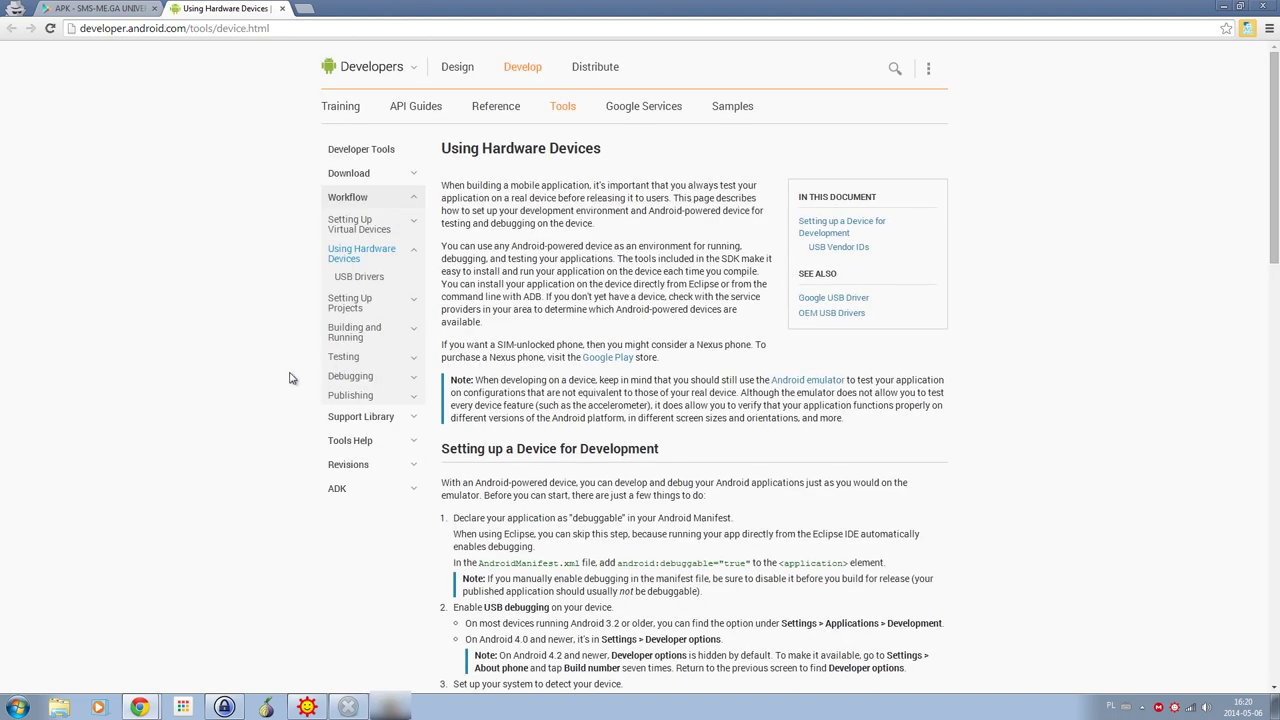
scroll(295, 378, "down", 3)
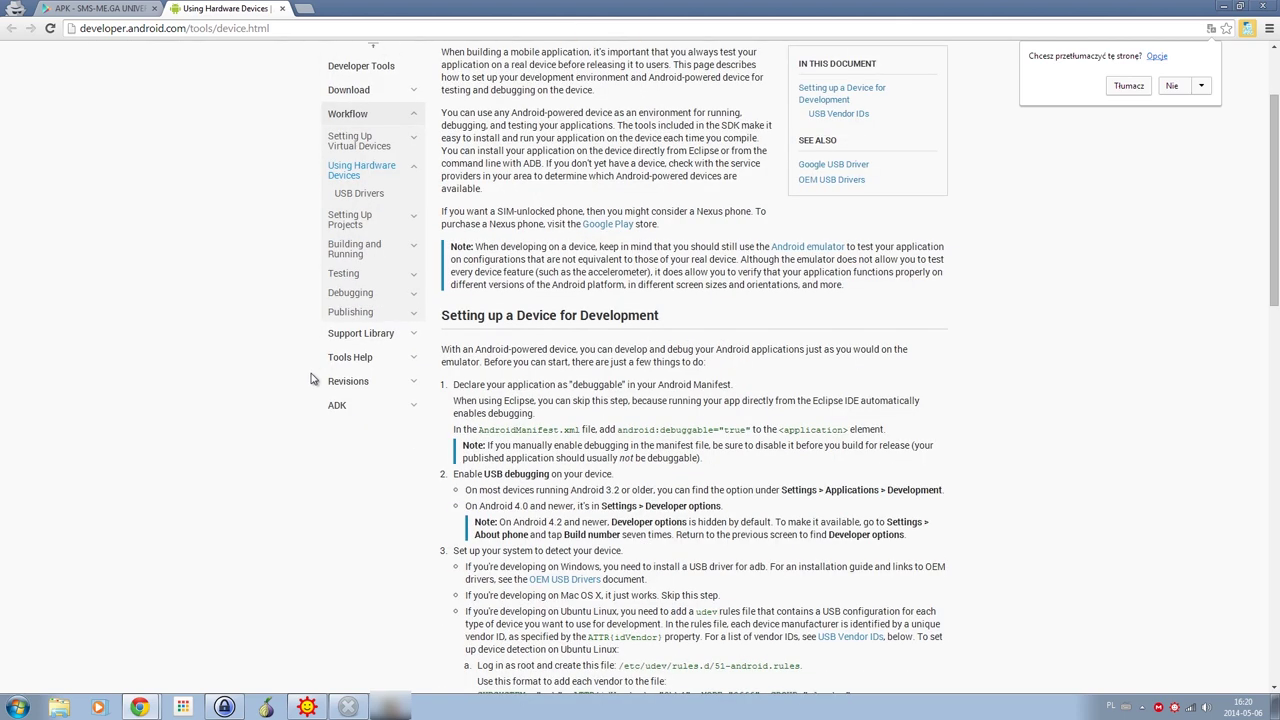
scroll(311, 378, "down", 2)
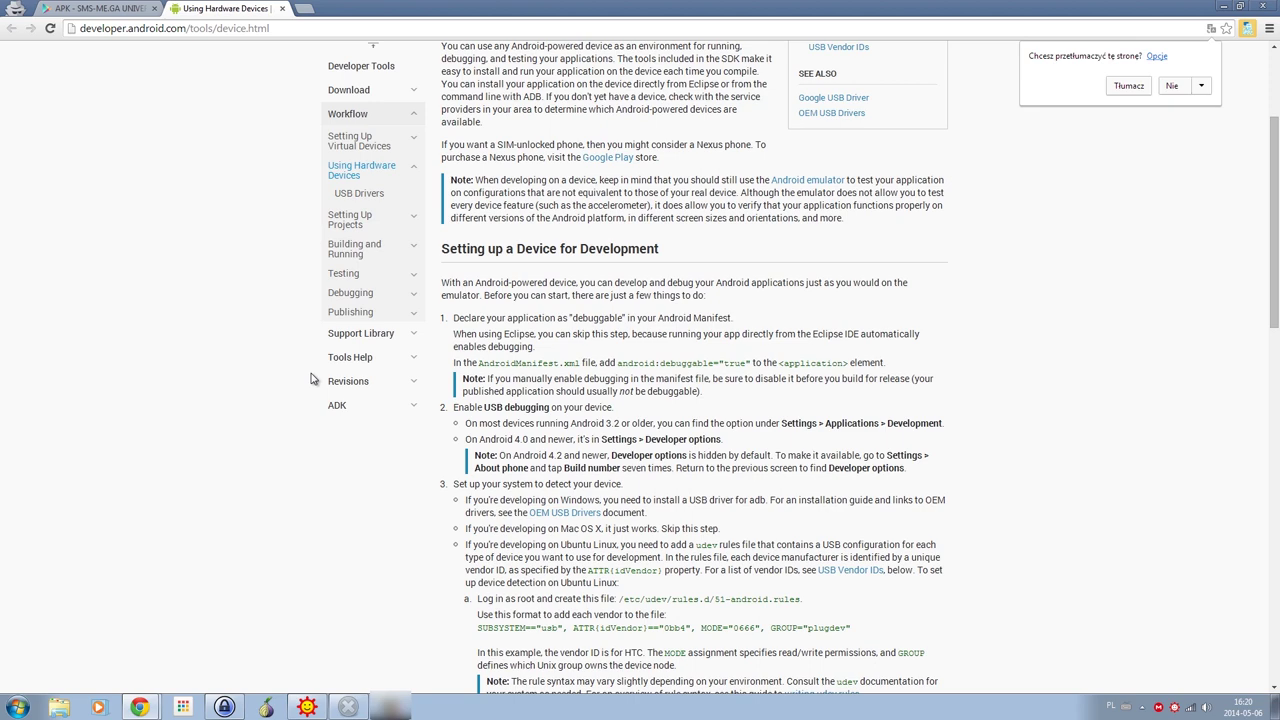
scroll(311, 378, "down", 2)
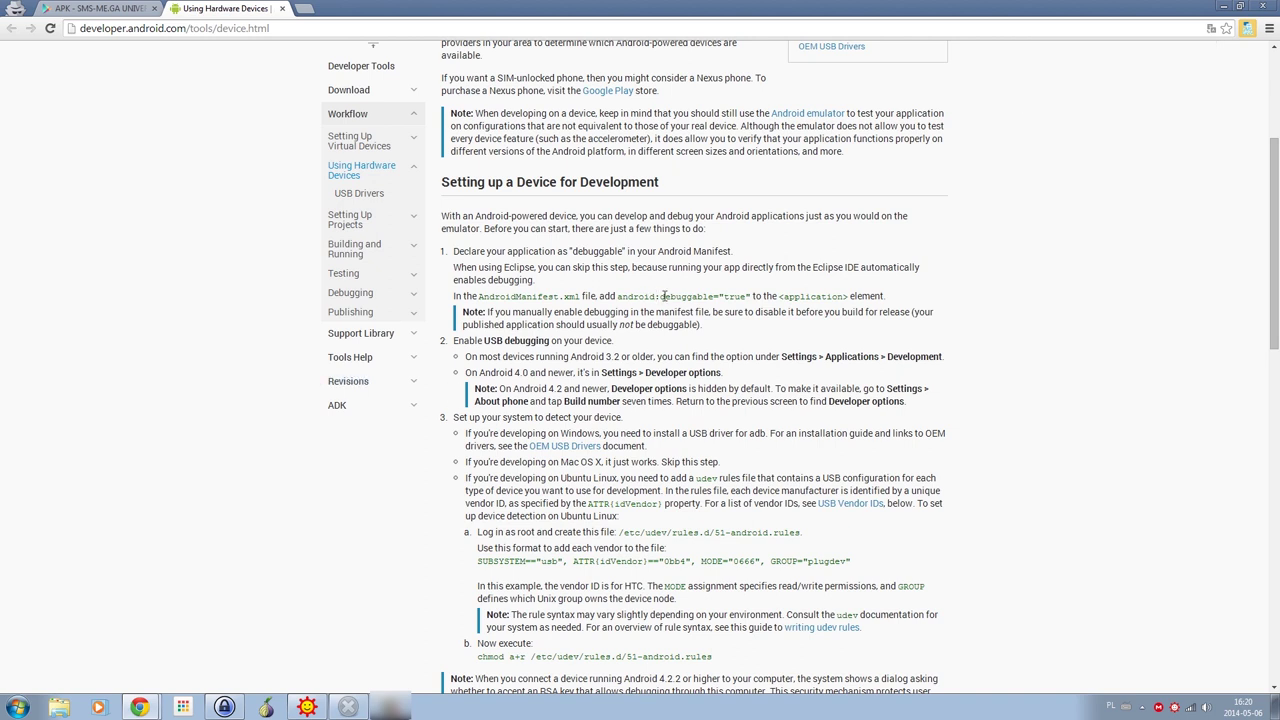
Step: Find the mentions of "debuggable" on the Using Hardware Devices page, closing the search once they are reviewed
left_click_drag(662, 296, 716, 297)
key("ctrl+f")
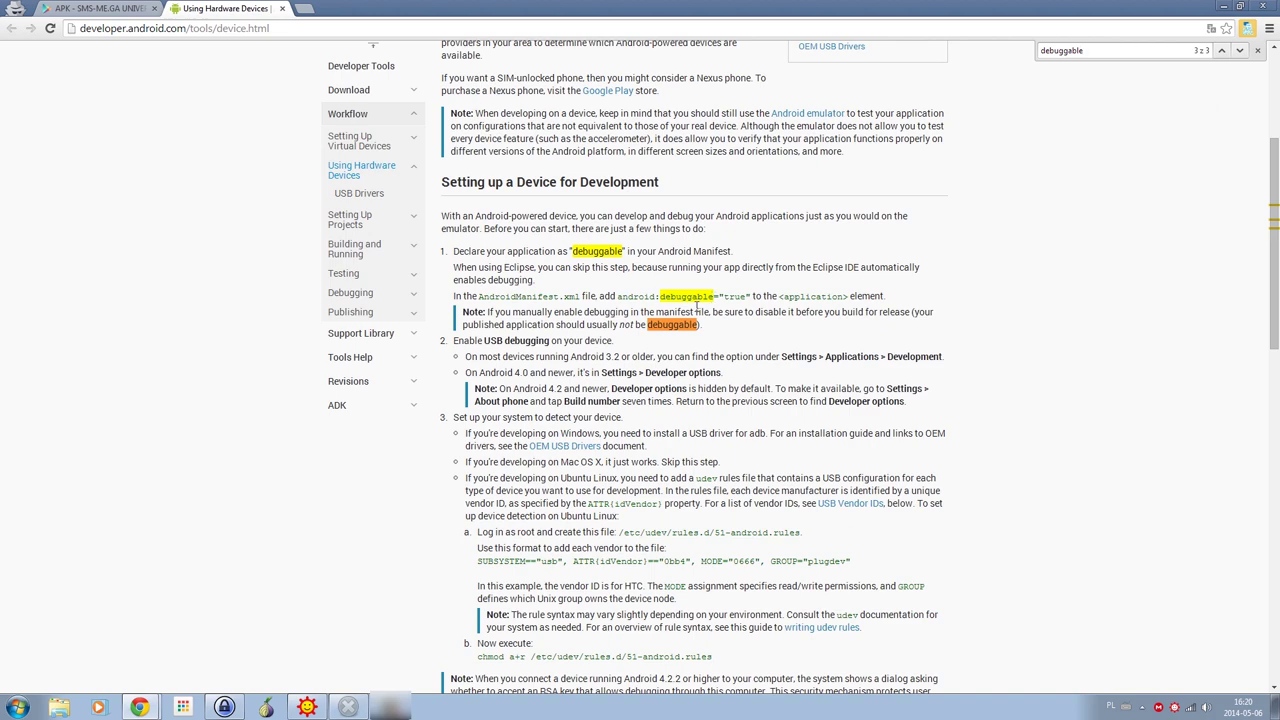
scroll(700, 340, "down", 1)
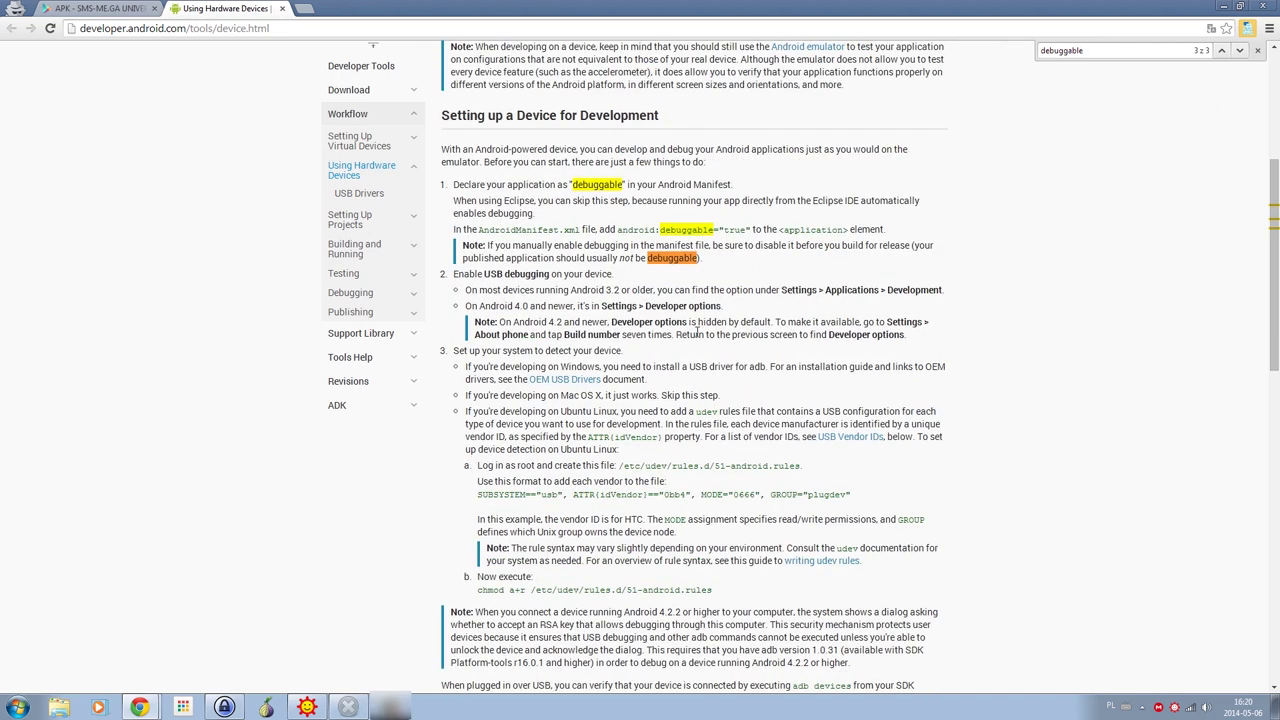
left_click(1257, 51)
left_click(760, 268)
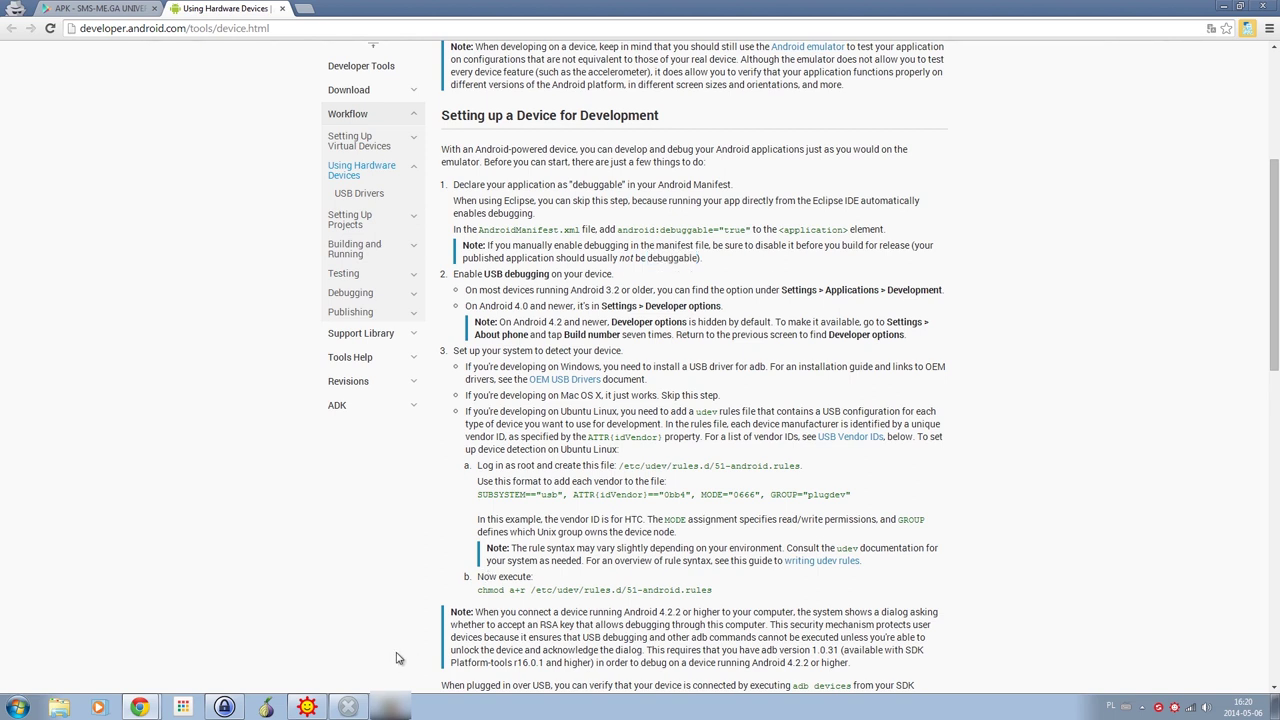
Step: Highlight the android:debuggable="true" attribute in the manifest instructions, and return to the app's APK page with the documentation closed
scroll(798, 224, "up", 2)
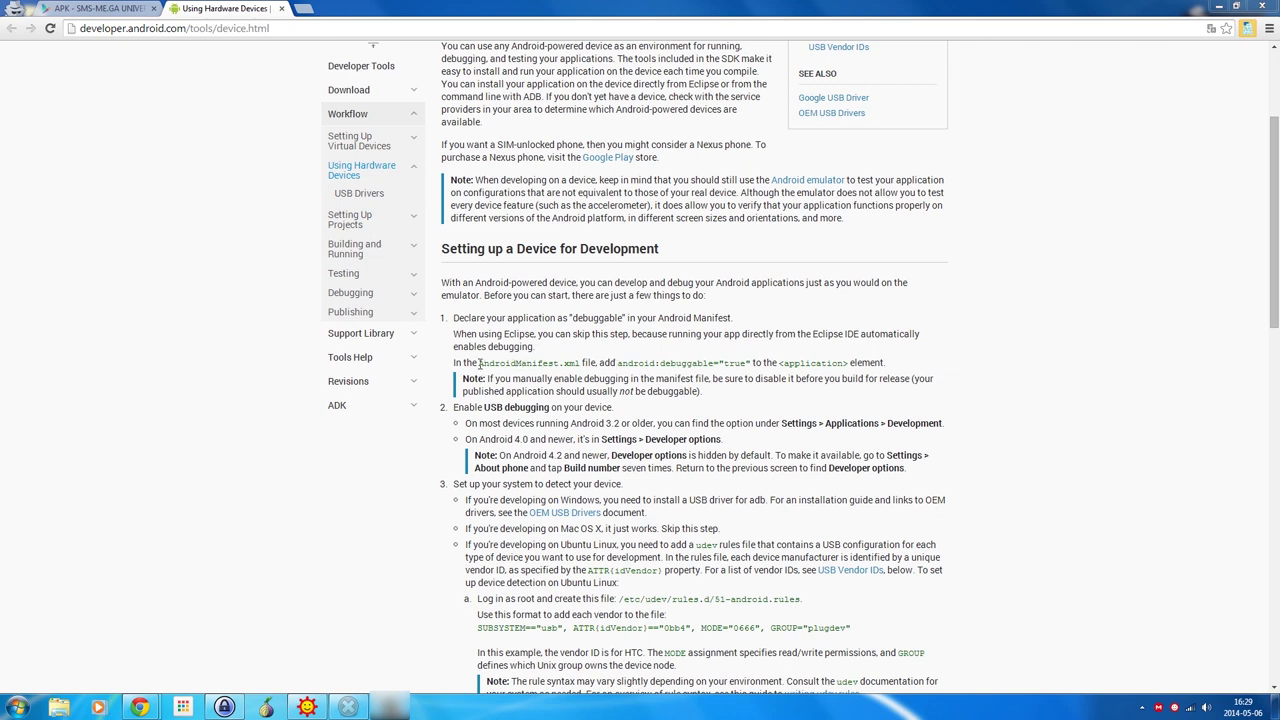
left_click_drag(478, 363, 752, 365)
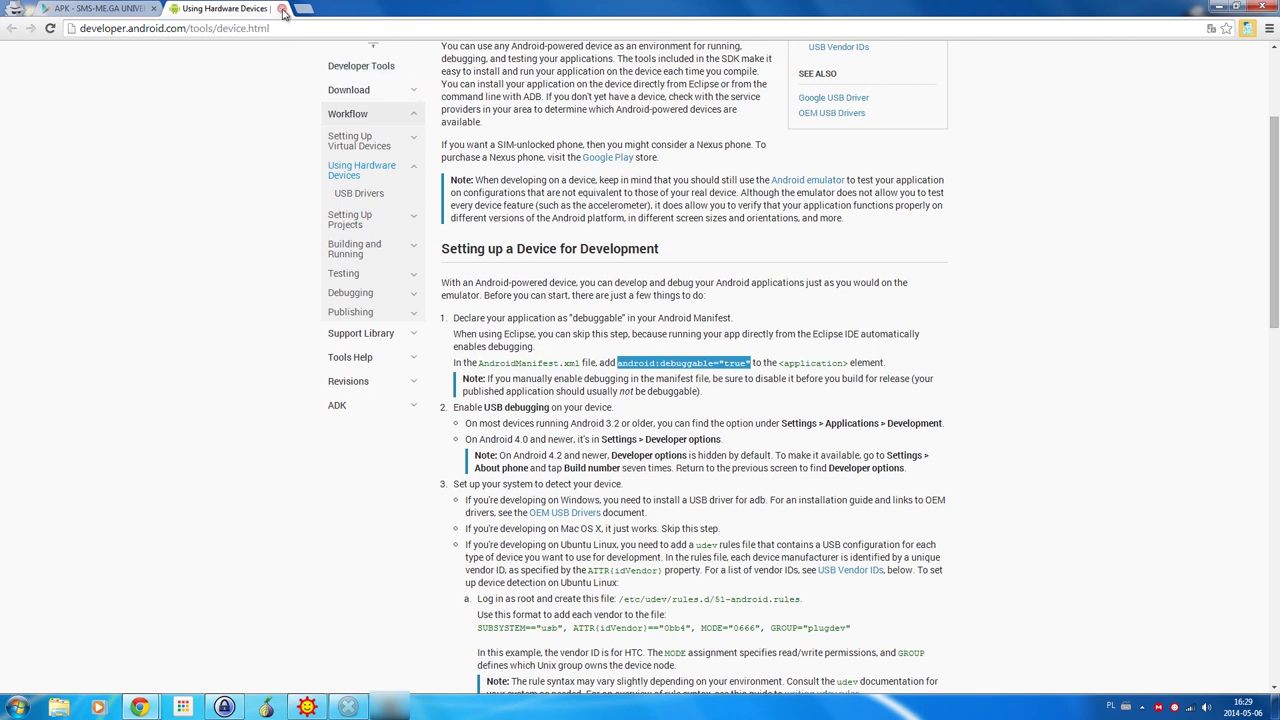
key("ctrl+Tab")
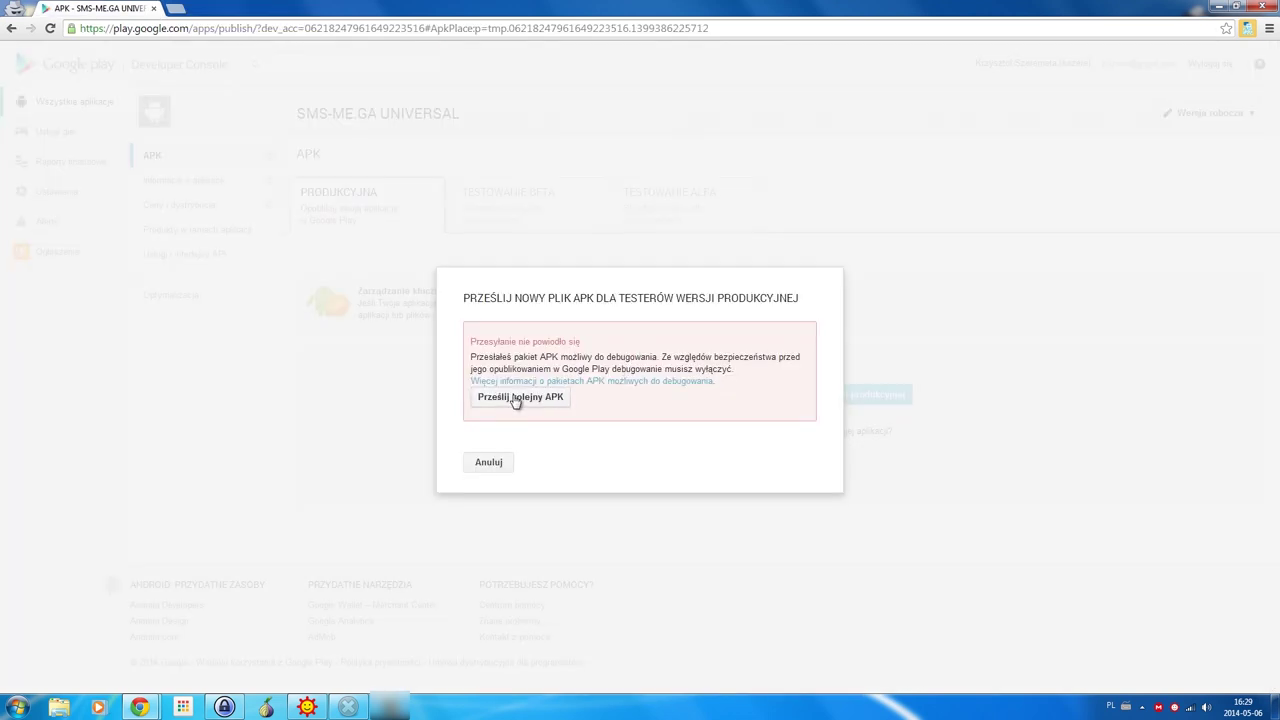
Step: Upload smsmegauniversal.apk as the production APK and dismiss the Windows colour scheme notification
left_click(515, 397)
left_click(629, 370)
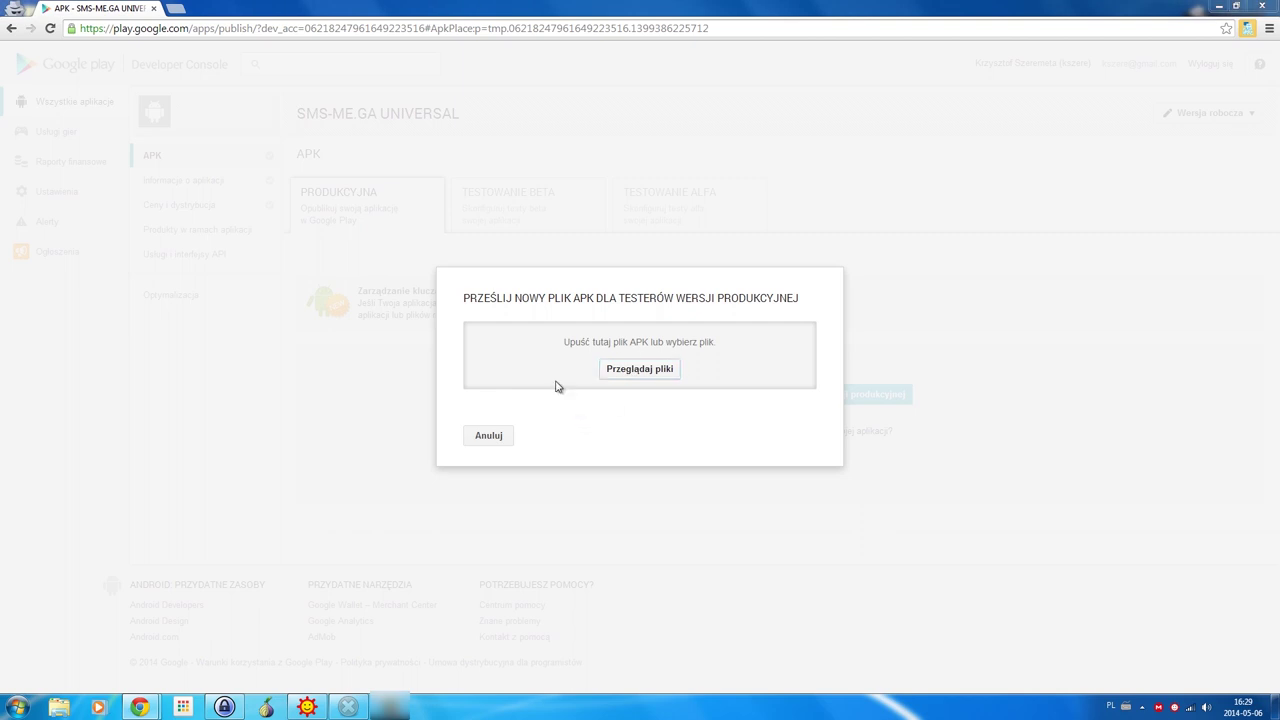
double_click(303, 185)
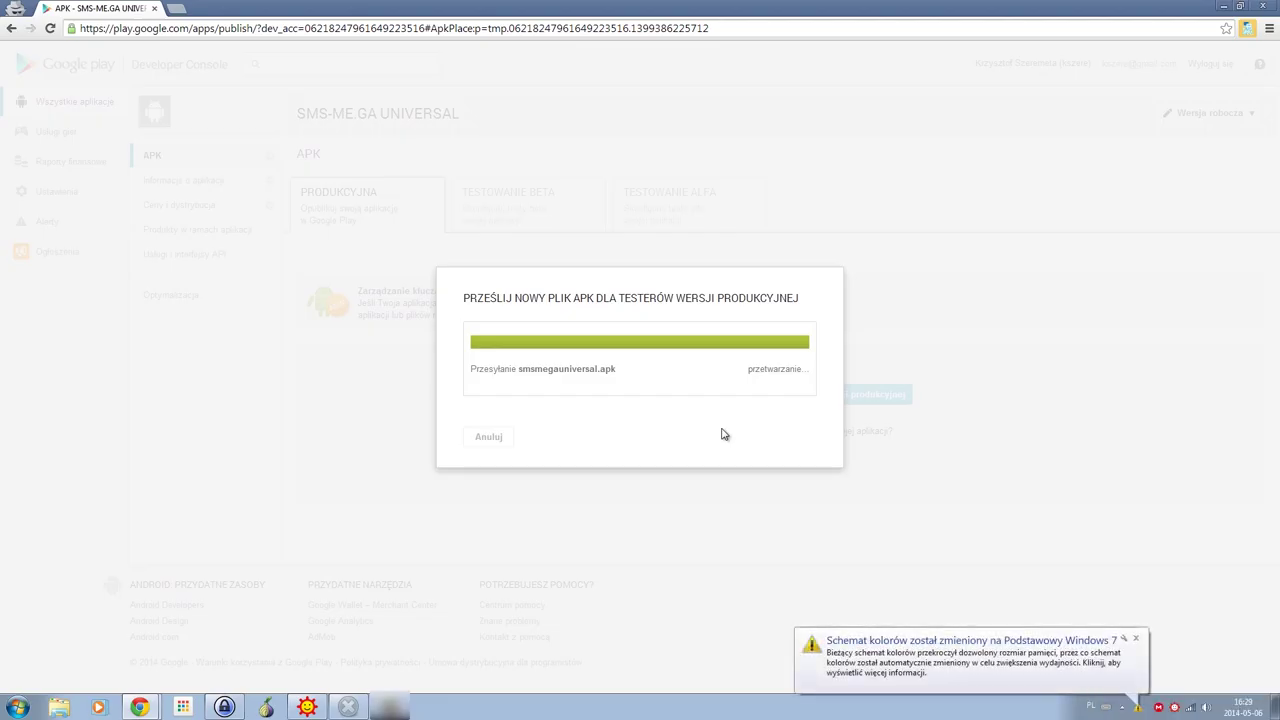
left_click(1136, 638)
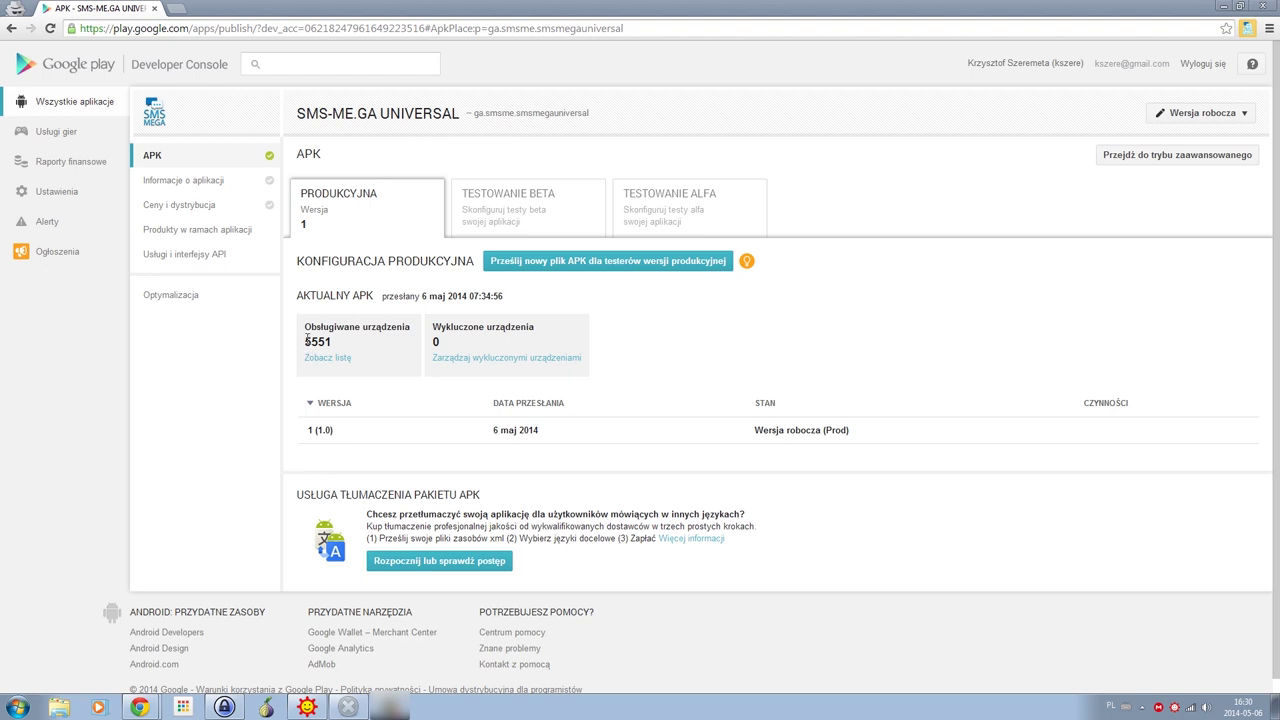
Step: Examine the list of devices supported by the current APK, from the first manufacturers down to Panasonic, and activate the device search
double_click(310, 341)
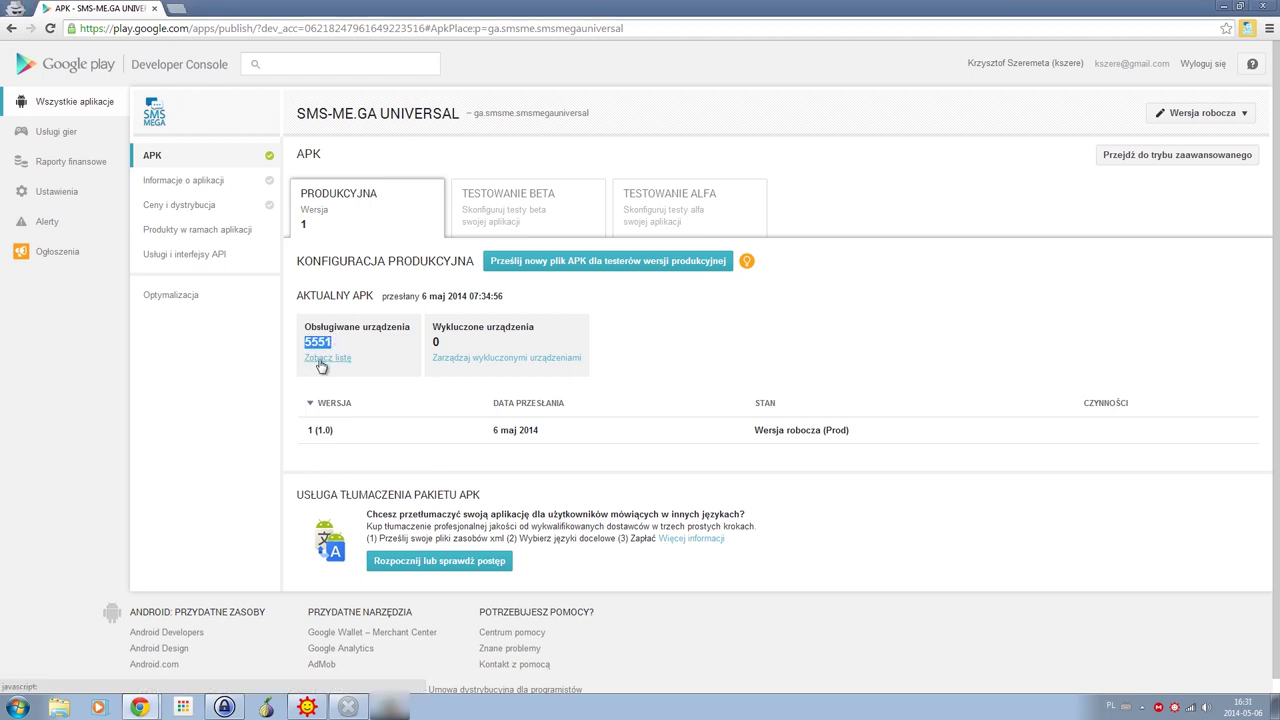
left_click(321, 362)
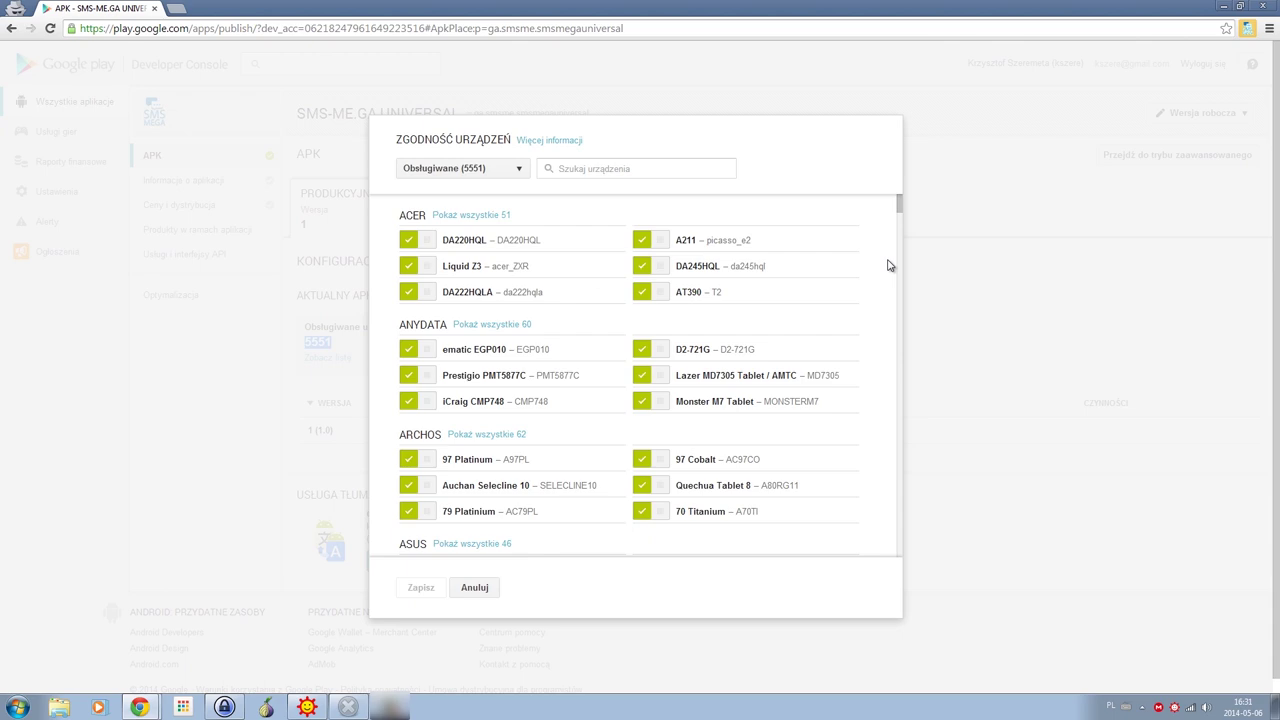
scroll(890, 265, "down", 2)
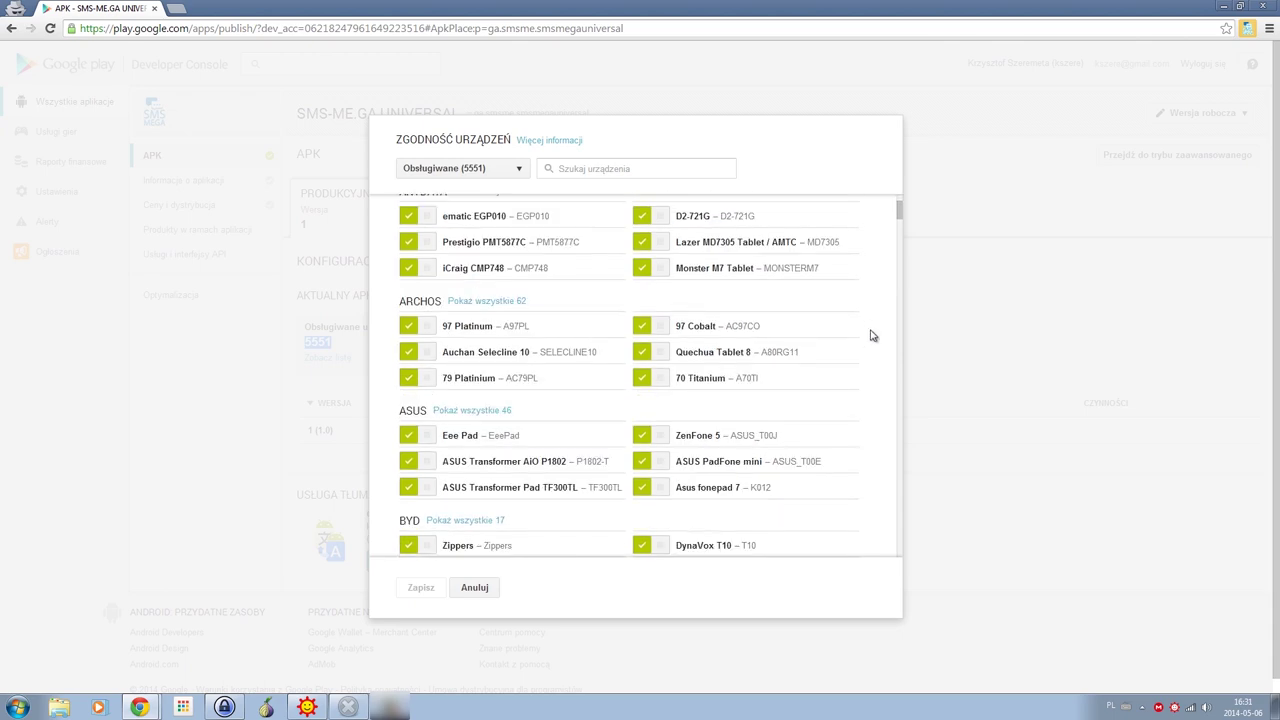
scroll(871, 336, "down", 10)
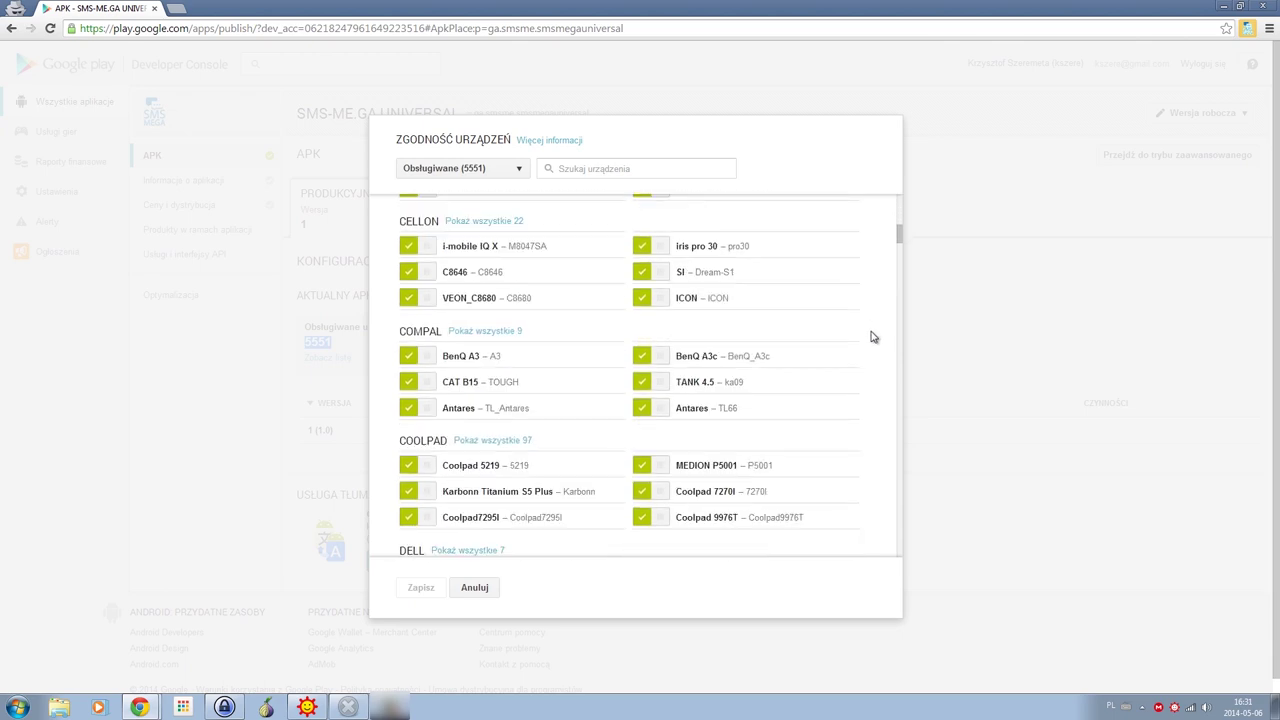
scroll(871, 336, "down", 15)
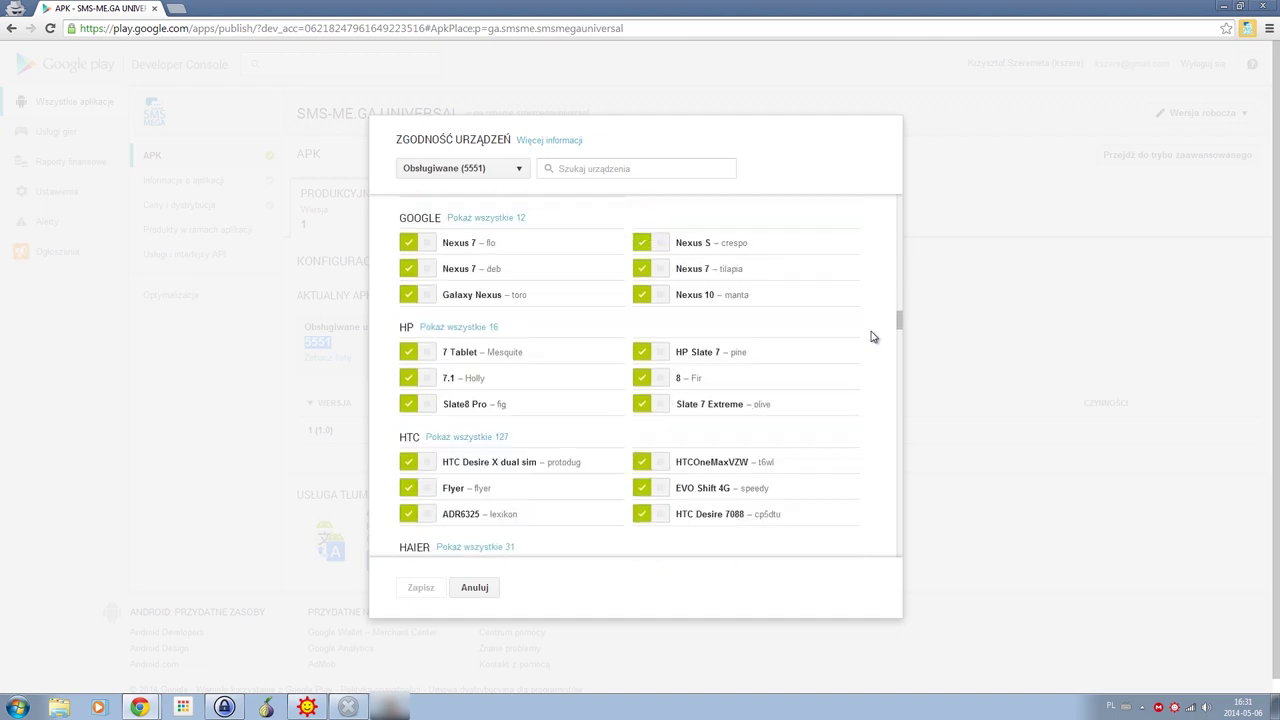
scroll(876, 338, "down", 5)
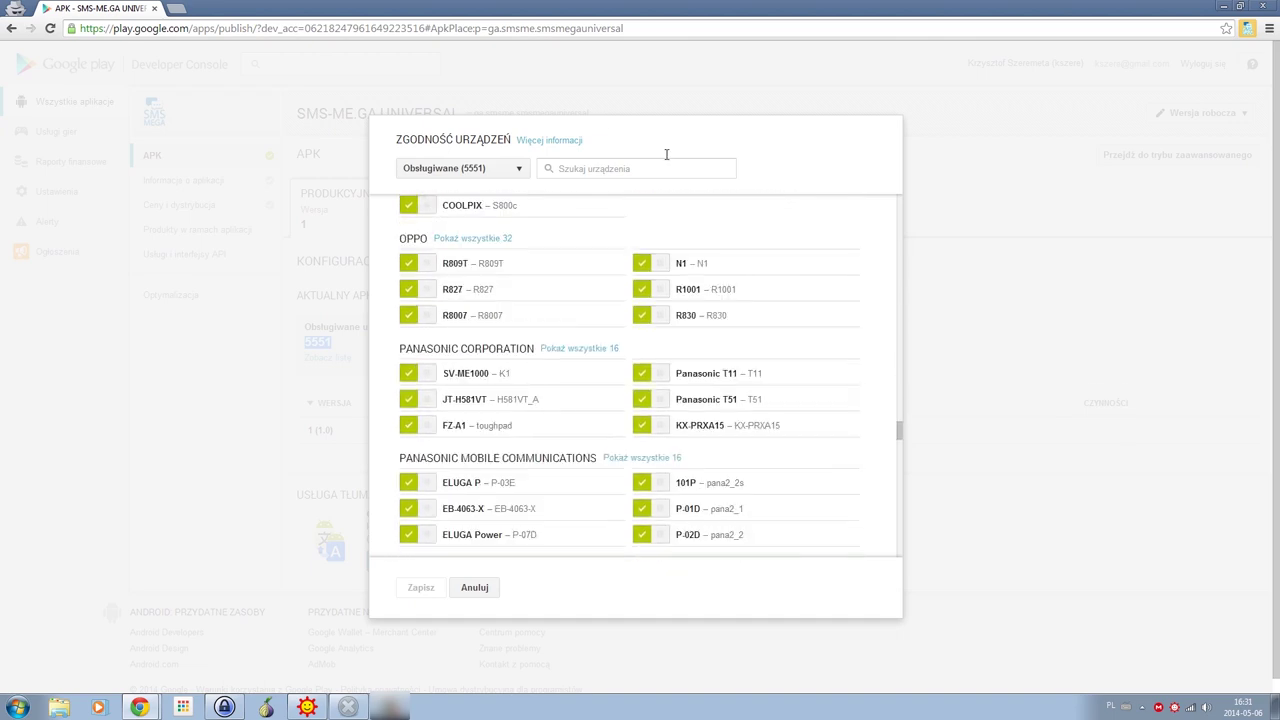
left_click(617, 166)
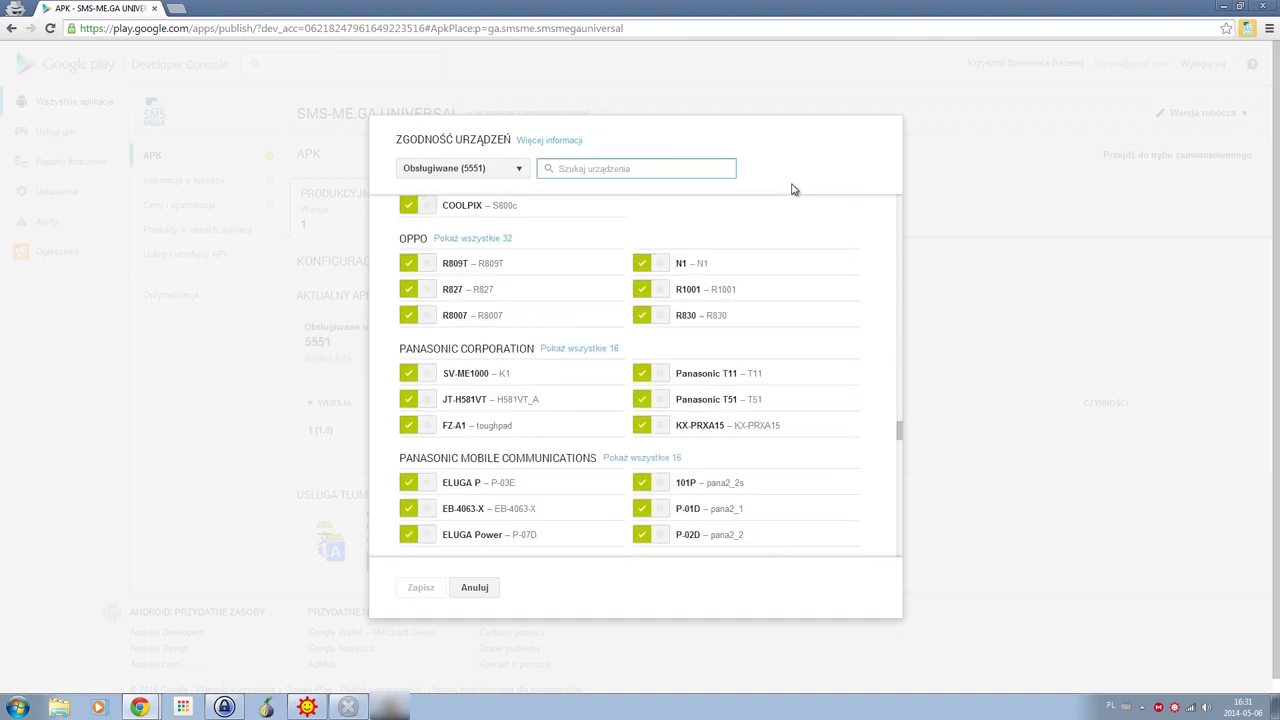
Step: Search the supported devices for "nexus" and look through the matching models
type("naxs")
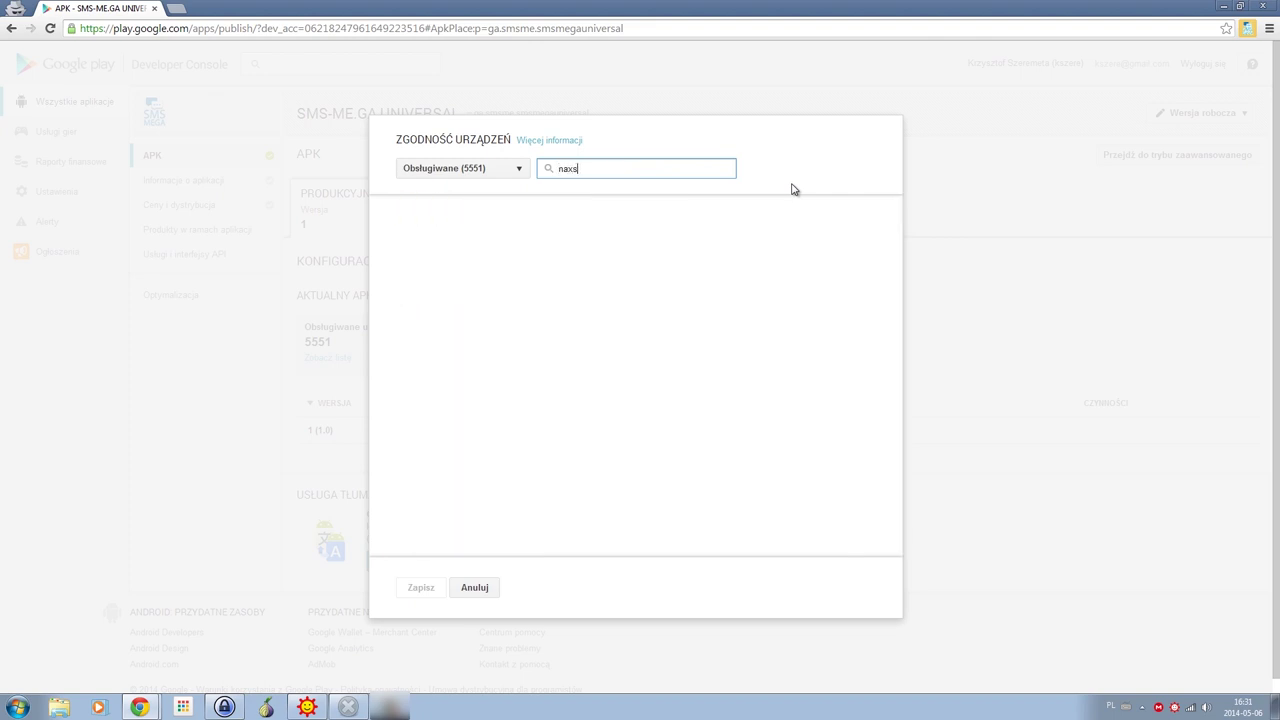
key("BackSpace")
key("BackSpace")
key("BackSpace")
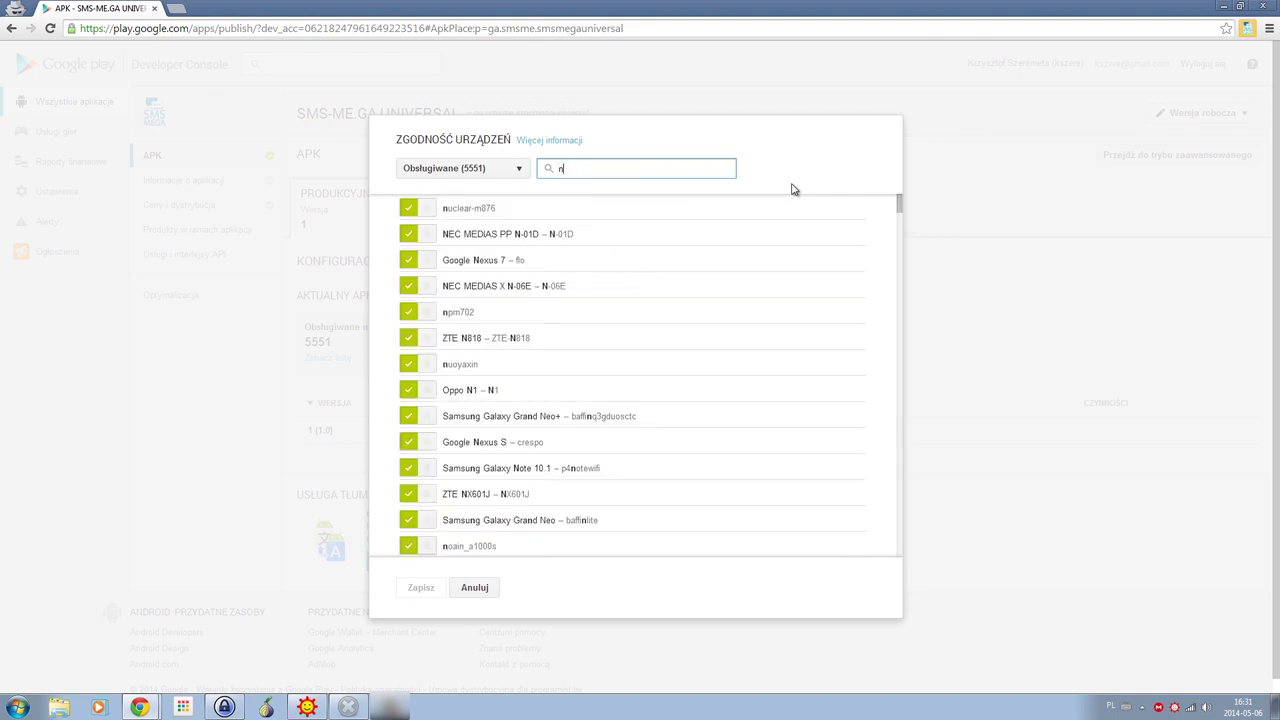
type("exus")
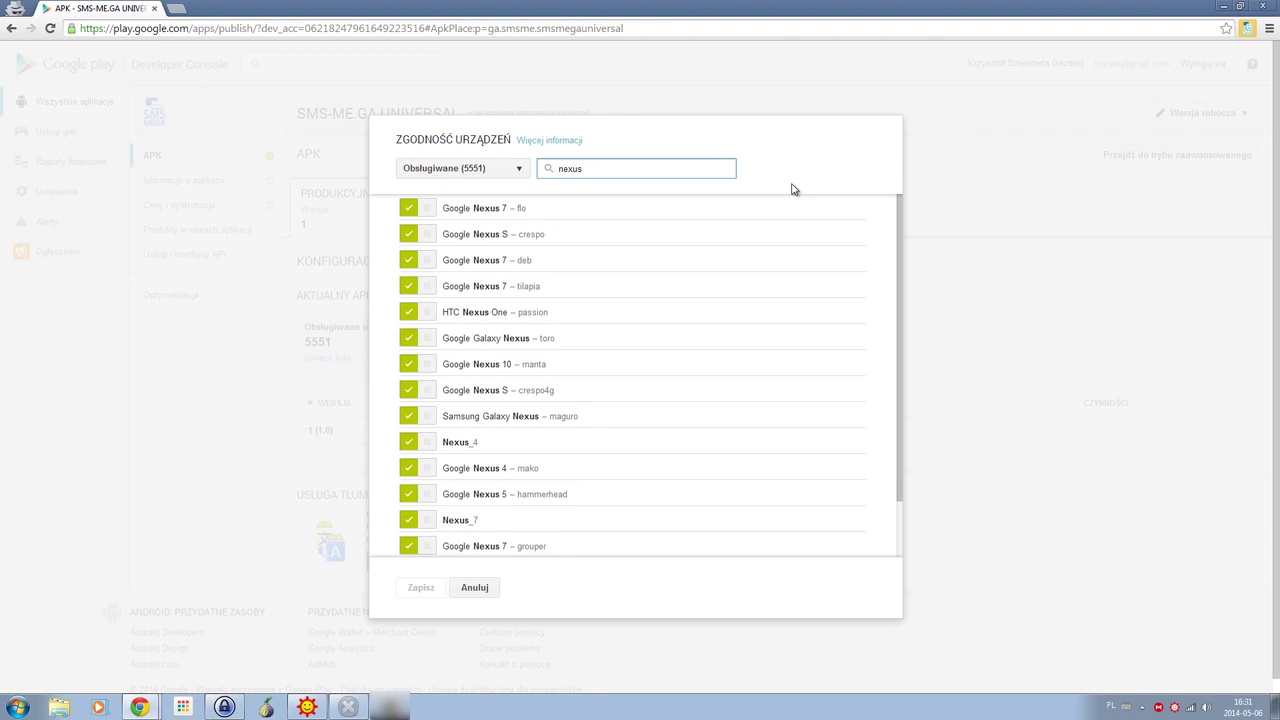
scroll(817, 334, "down", 2)
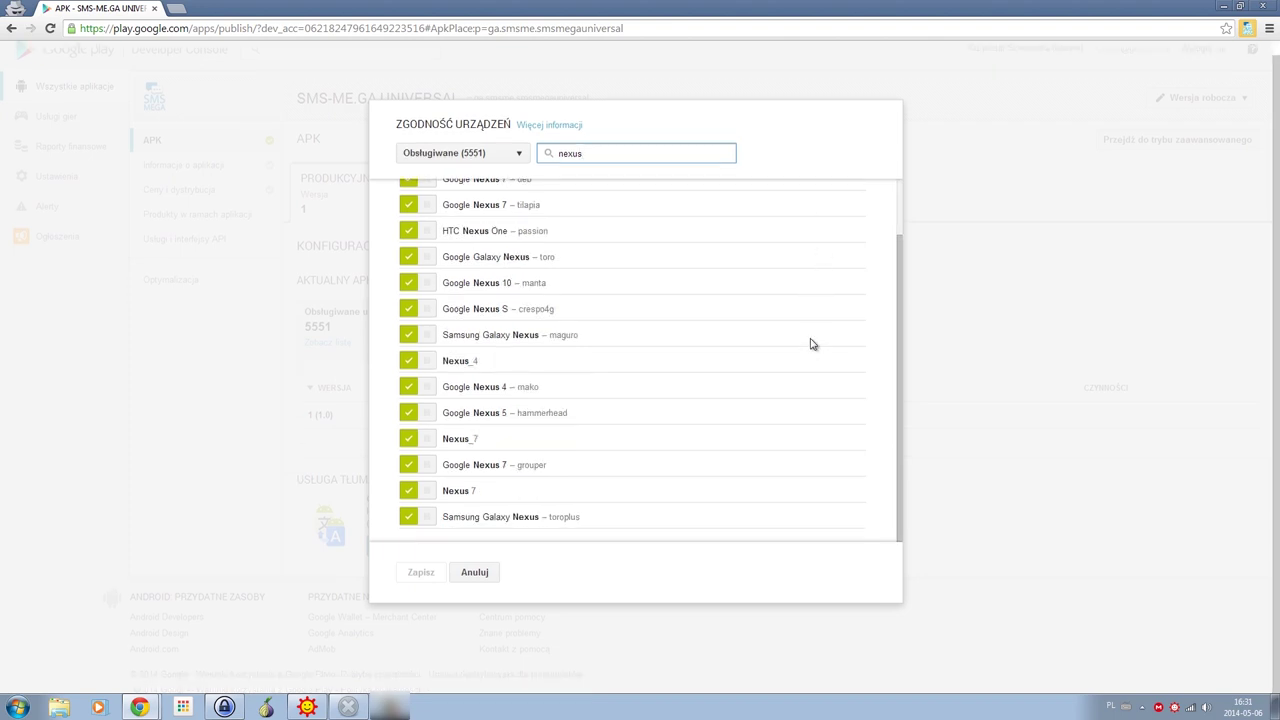
scroll(688, 325, "up", 2)
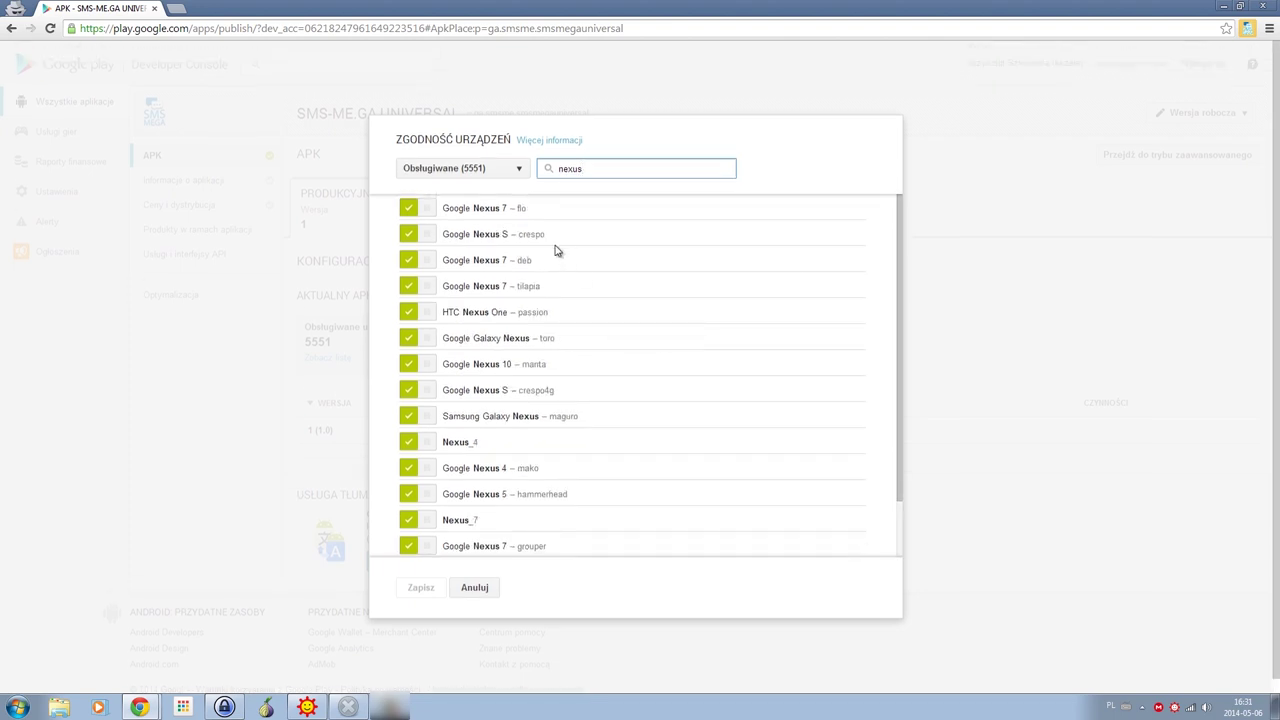
Step: Filter the compatibility list to unsupported devices, clear the search text, and review the models by manufacturer before closing the list without saving
left_click(516, 170)
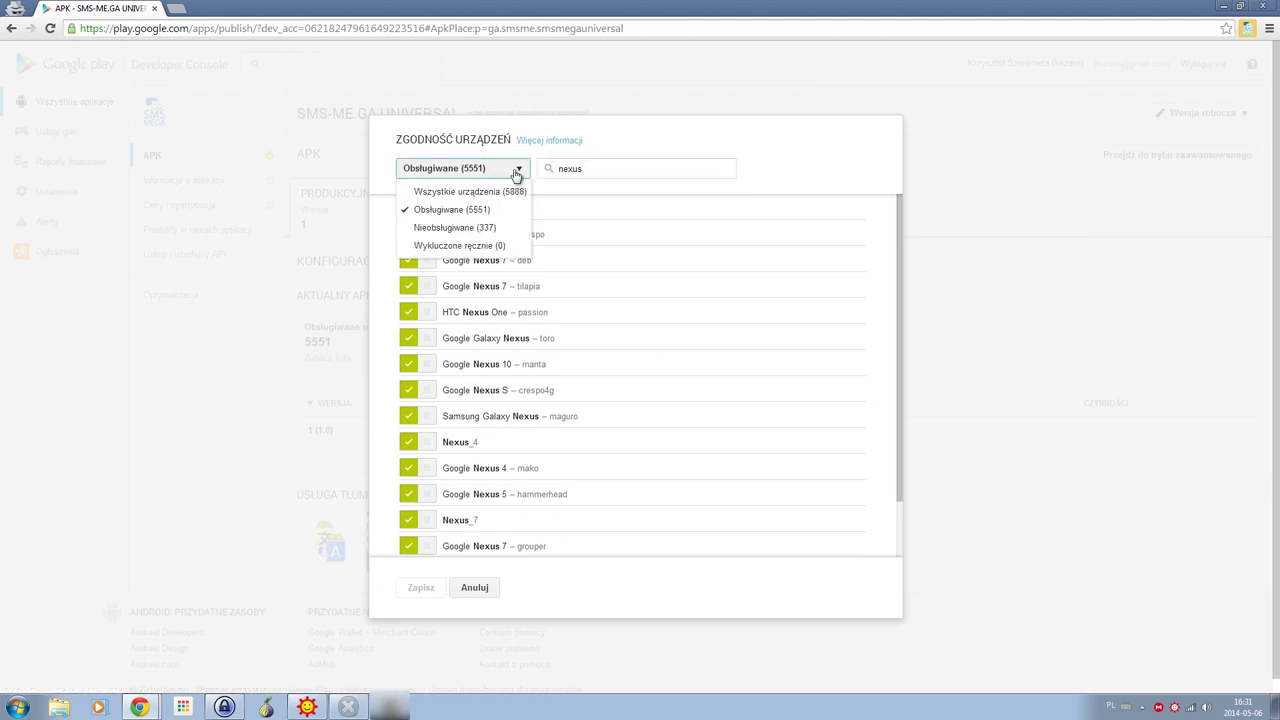
left_click(472, 228)
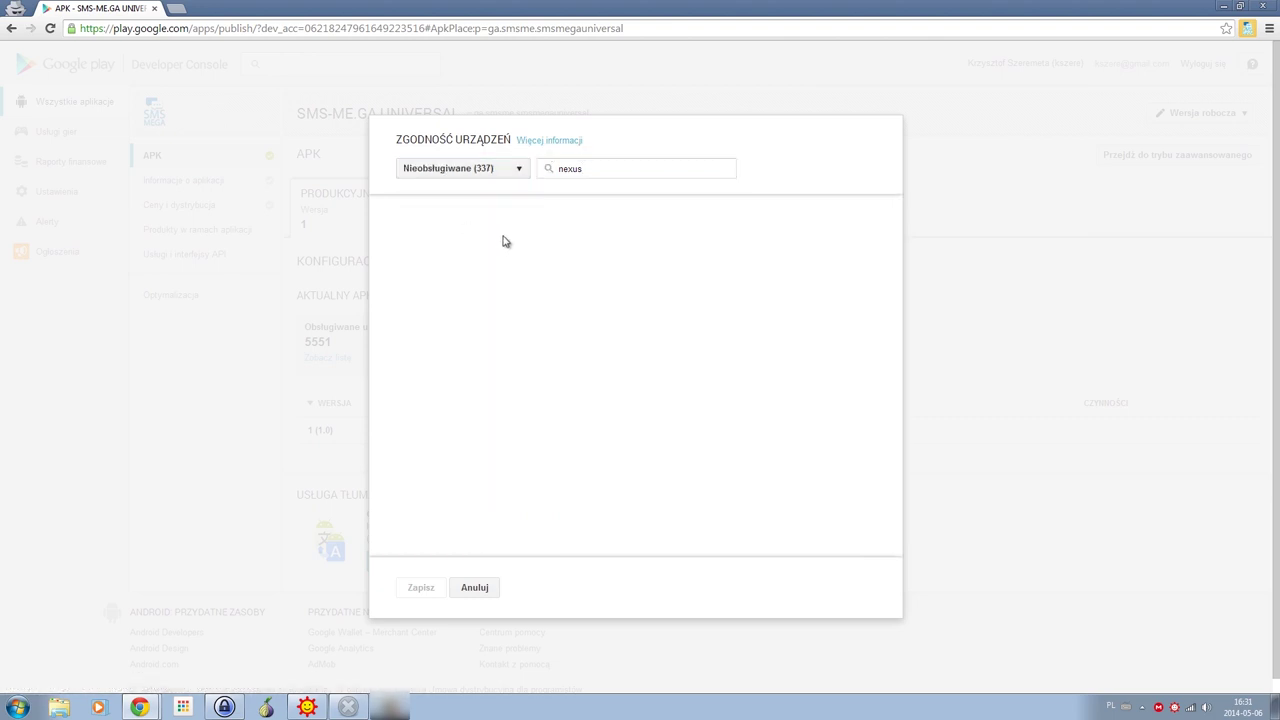
left_click_drag(587, 169, 550, 169)
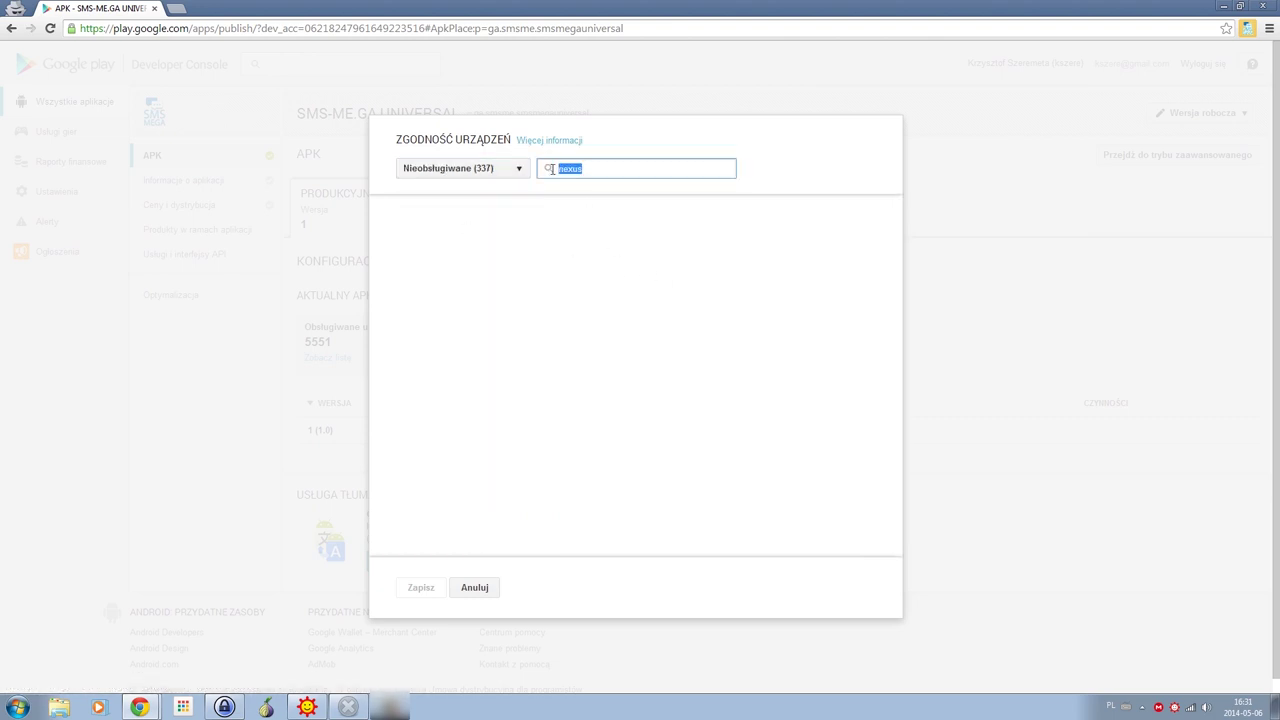
key("BackSpace")
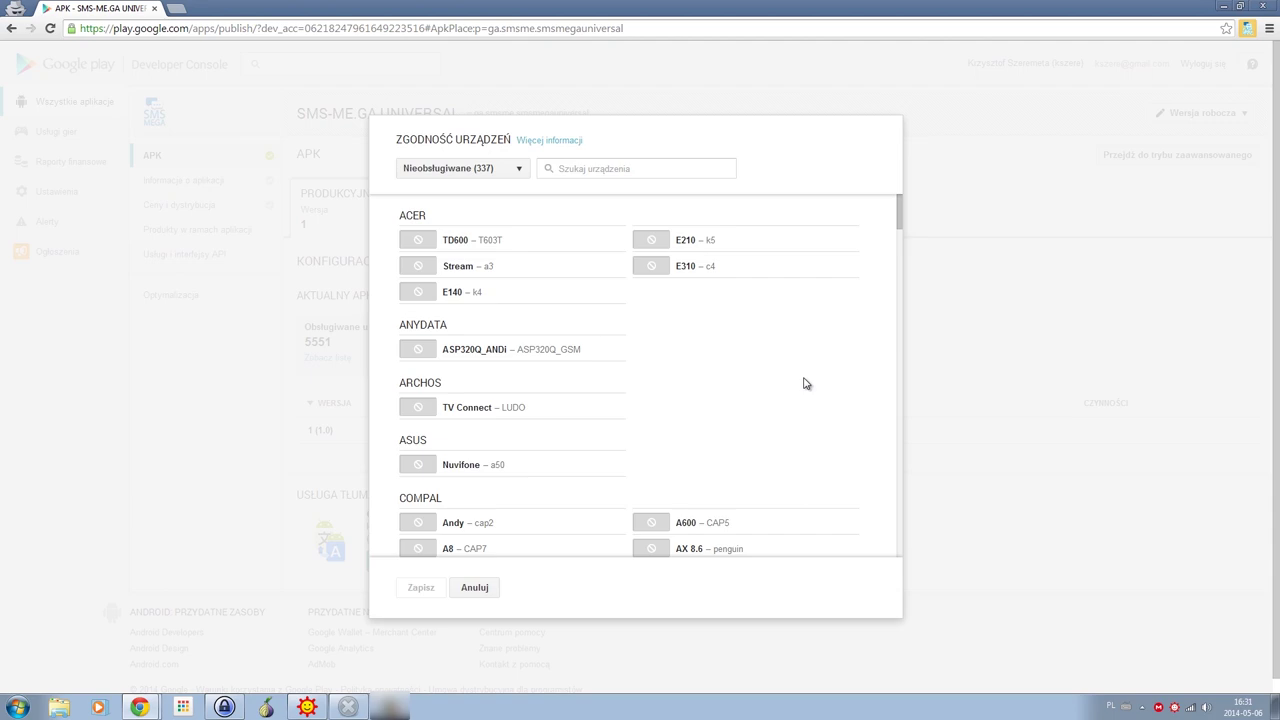
scroll(805, 382, "down", 1)
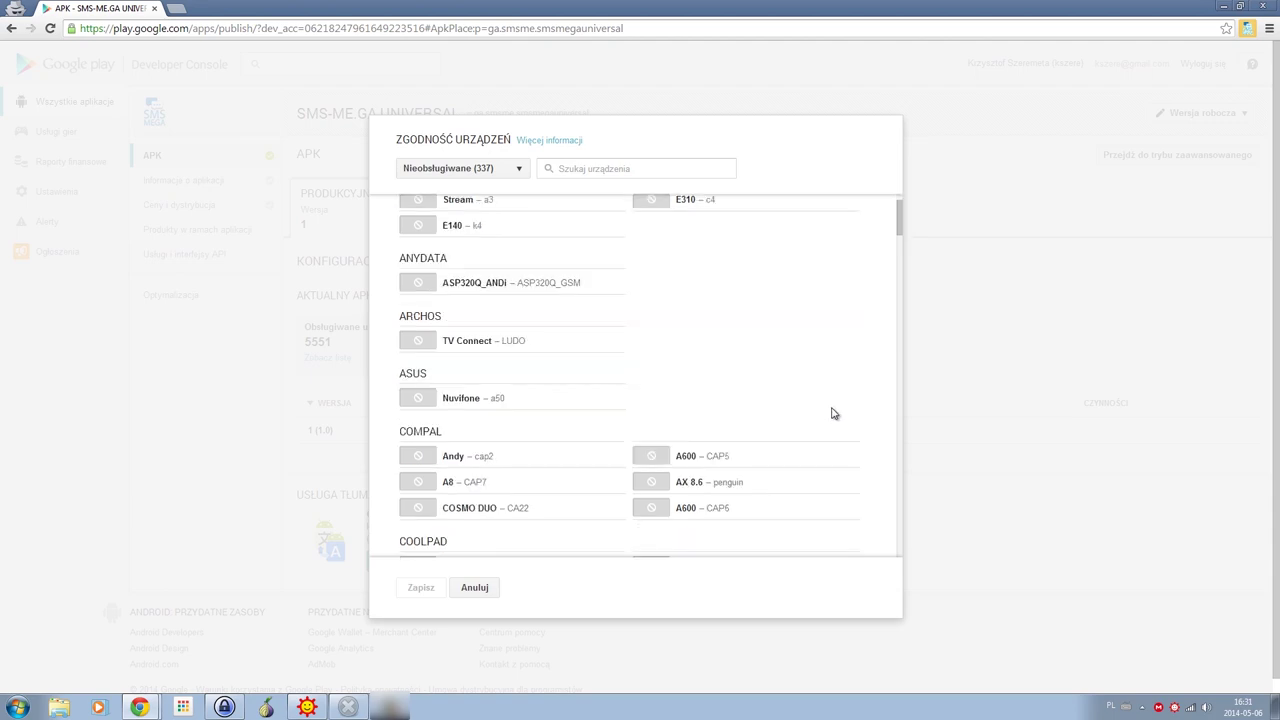
scroll(831, 414, "down", 3)
scroll(834, 408, "down", 6)
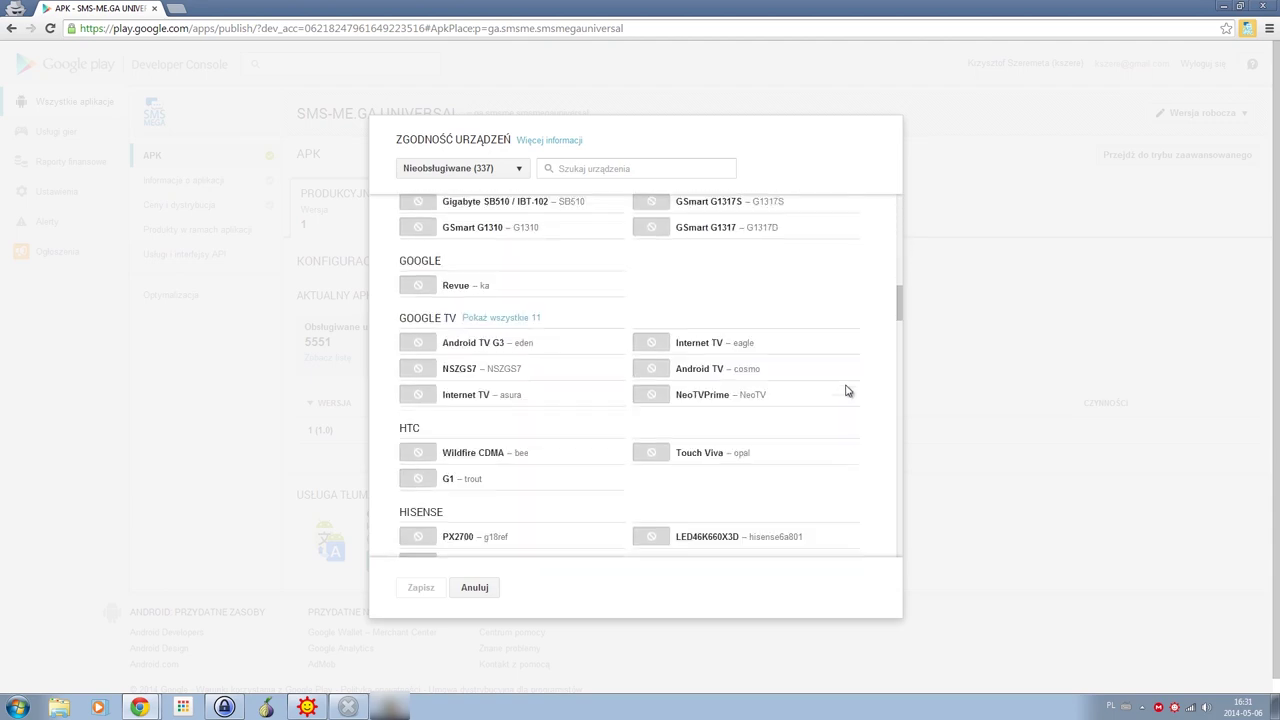
scroll(847, 390, "down", 1)
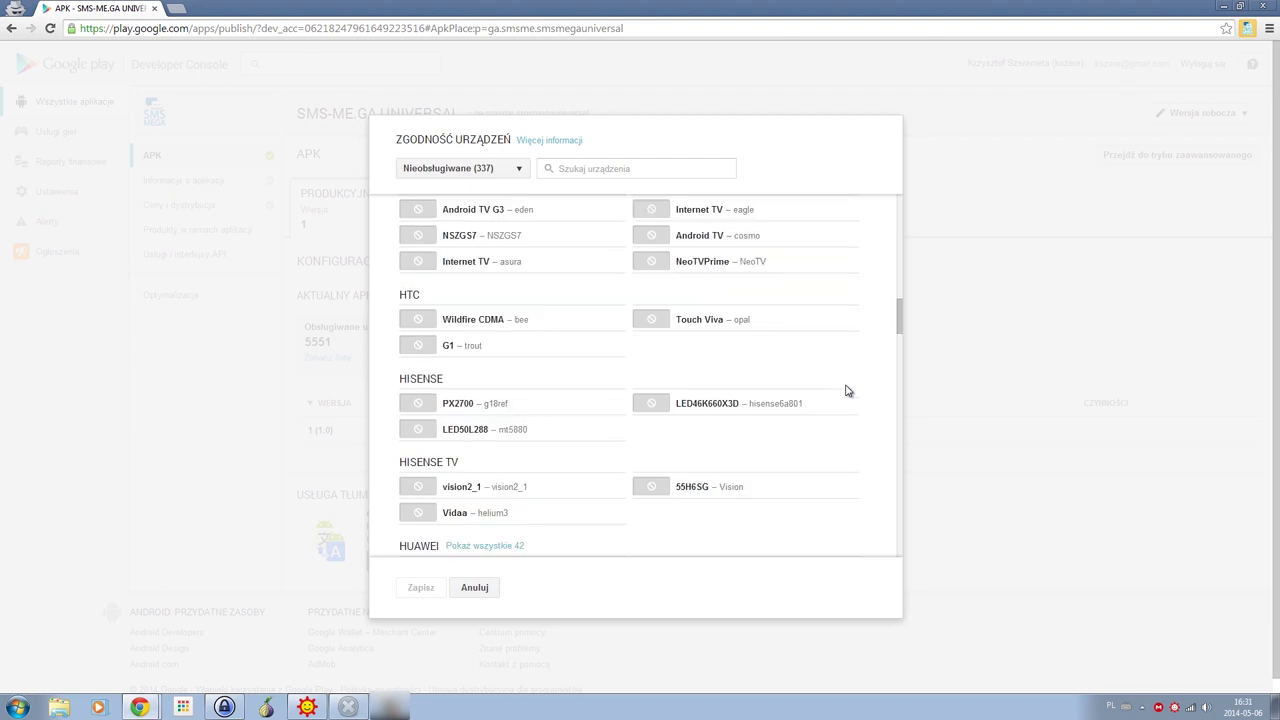
scroll(845, 390, "down", 1)
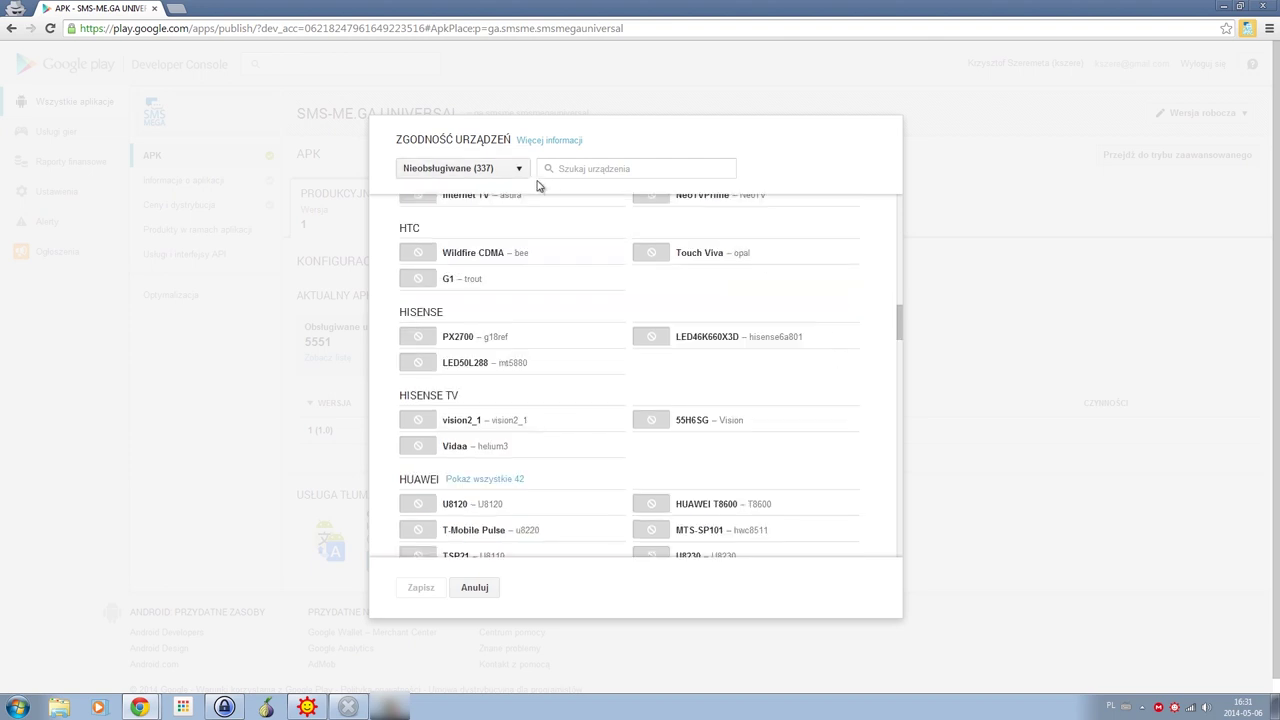
scroll(815, 377, "down", 20)
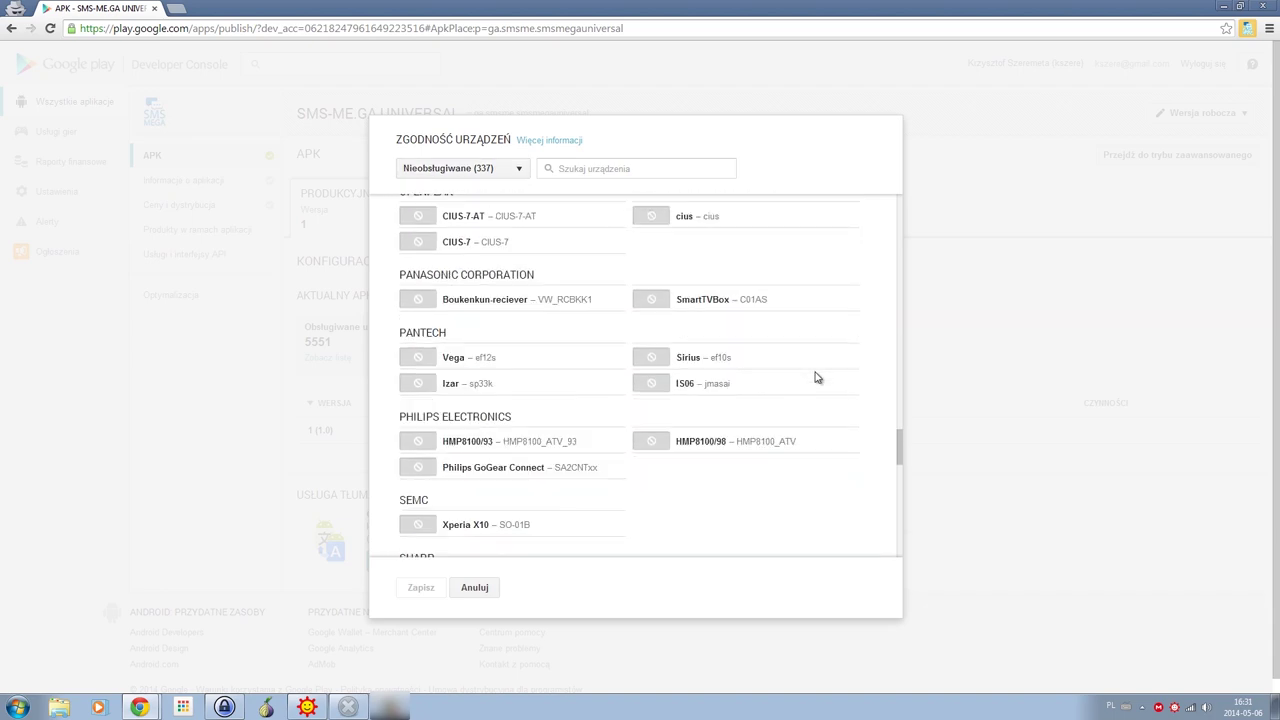
left_click(484, 590)
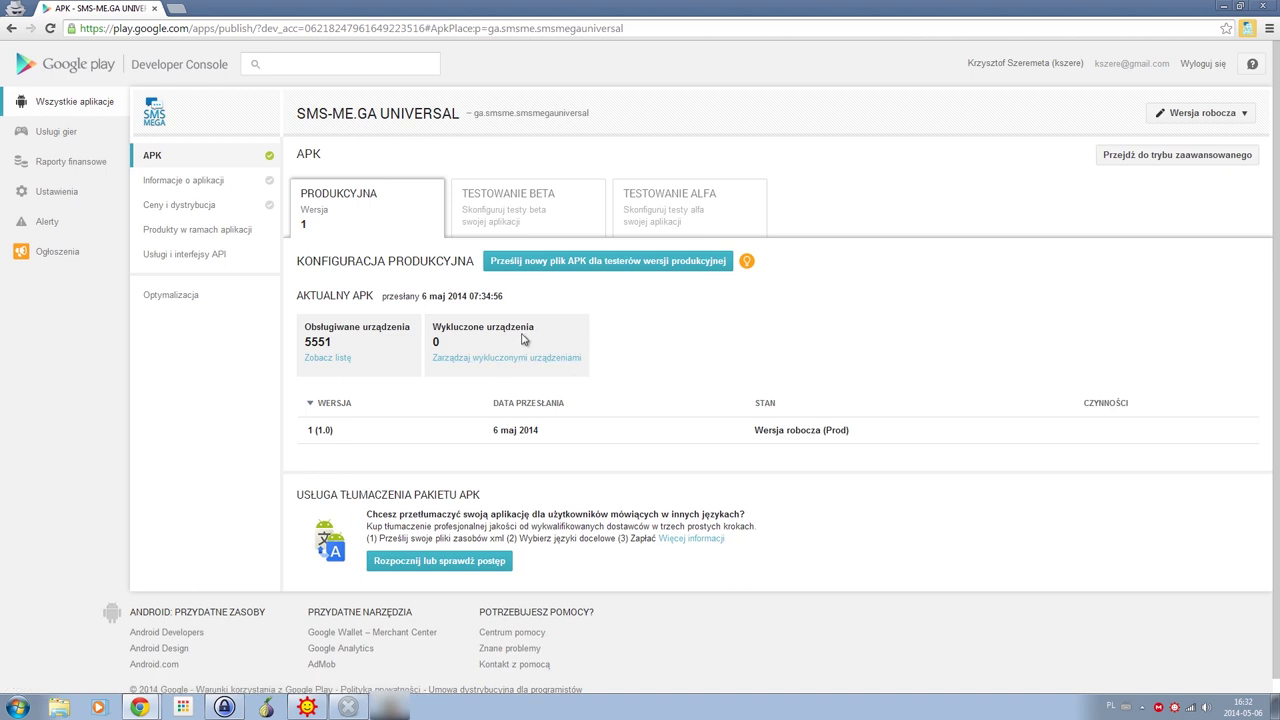
Step: Check the manually excluded devices and the available device filters, closing the list without changes
left_click(493, 365)
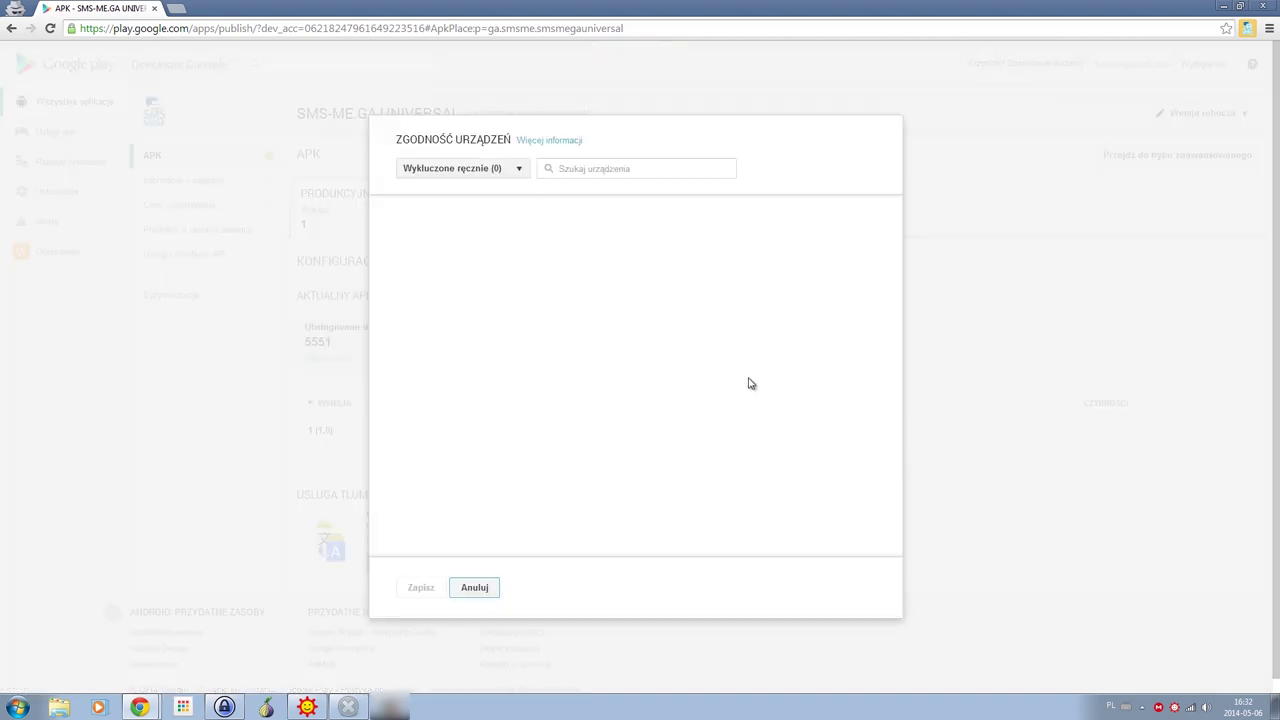
left_click(517, 172)
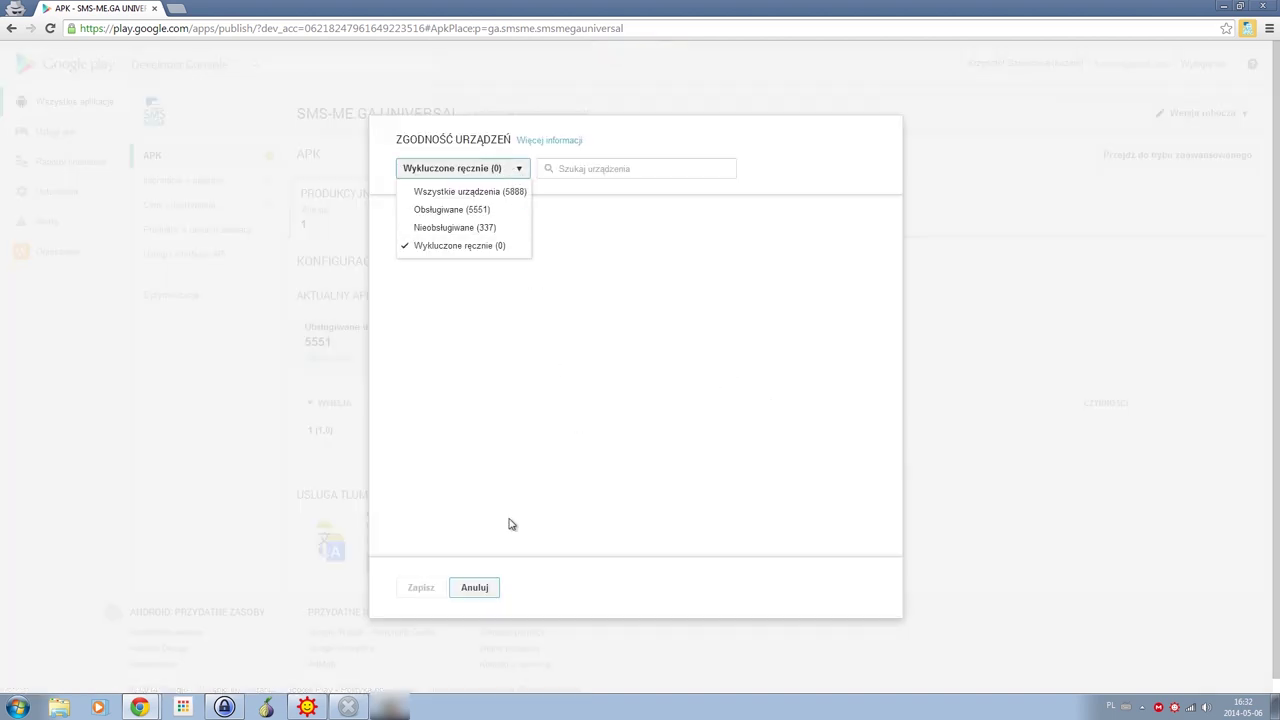
left_click(470, 590)
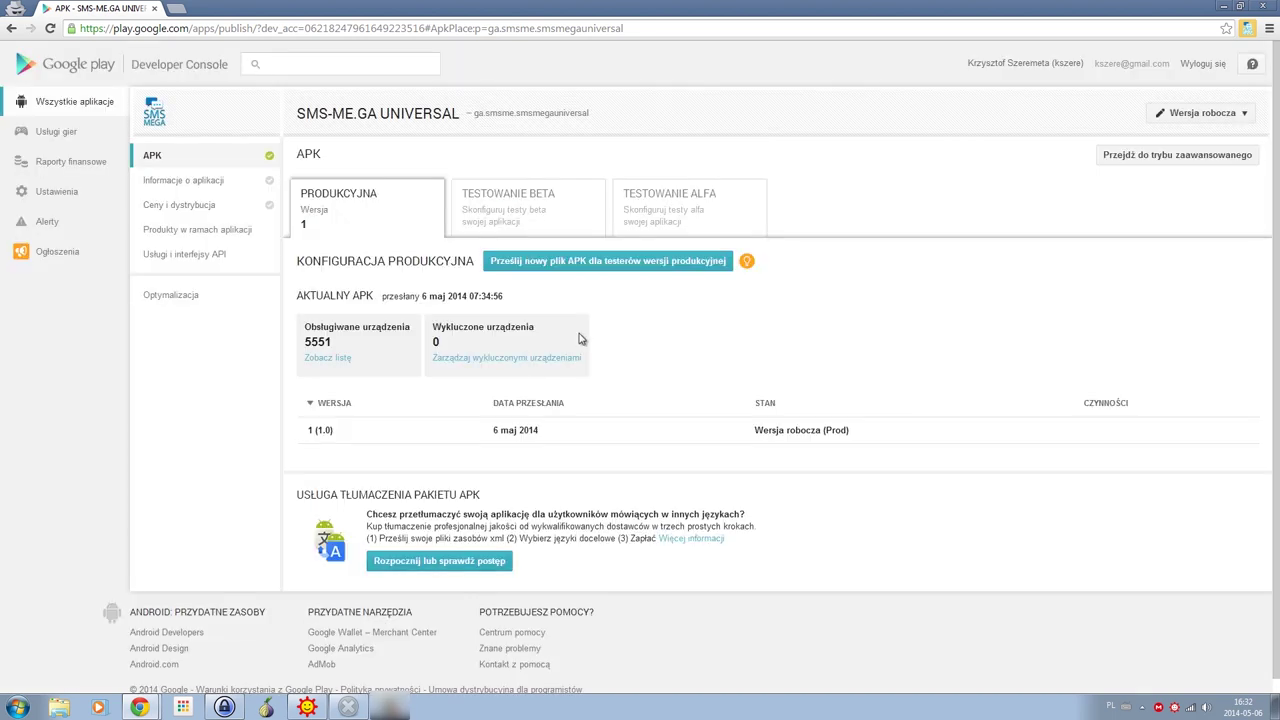
Step: Look at the beta and alpha testing configurations of the APK, and return to the production configuration
left_click(538, 213)
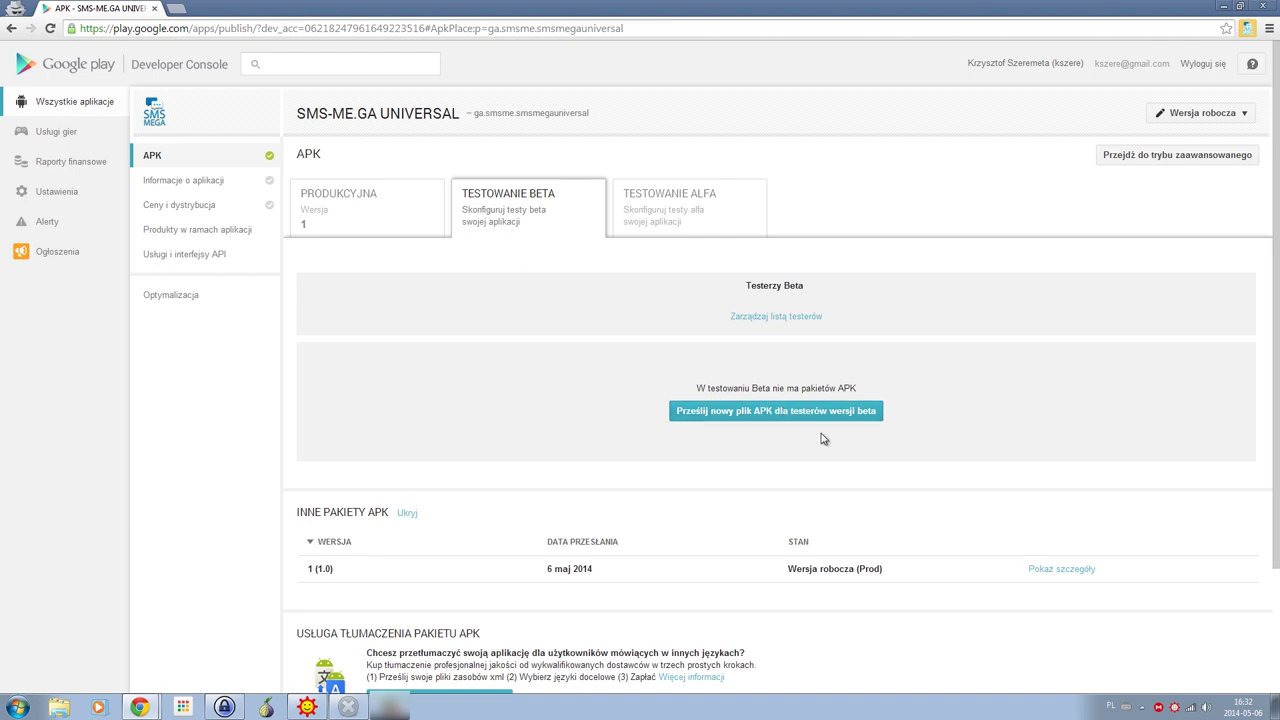
left_click(675, 225)
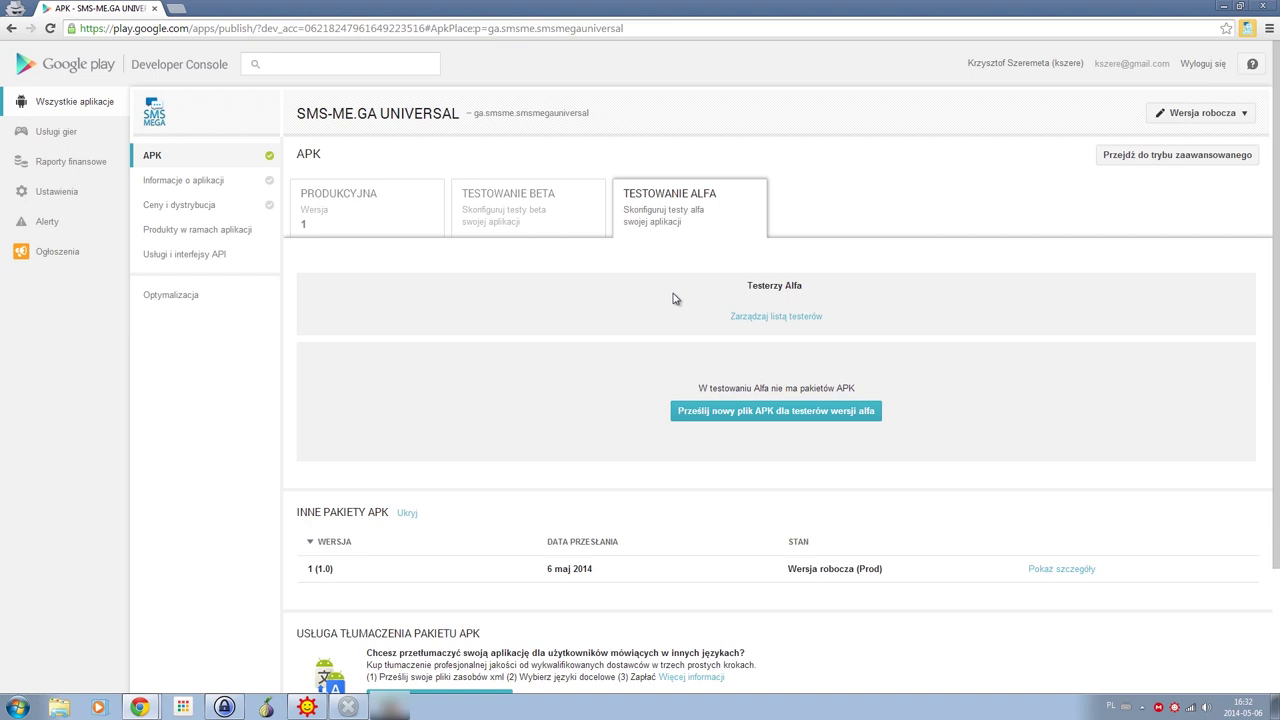
left_click(490, 230)
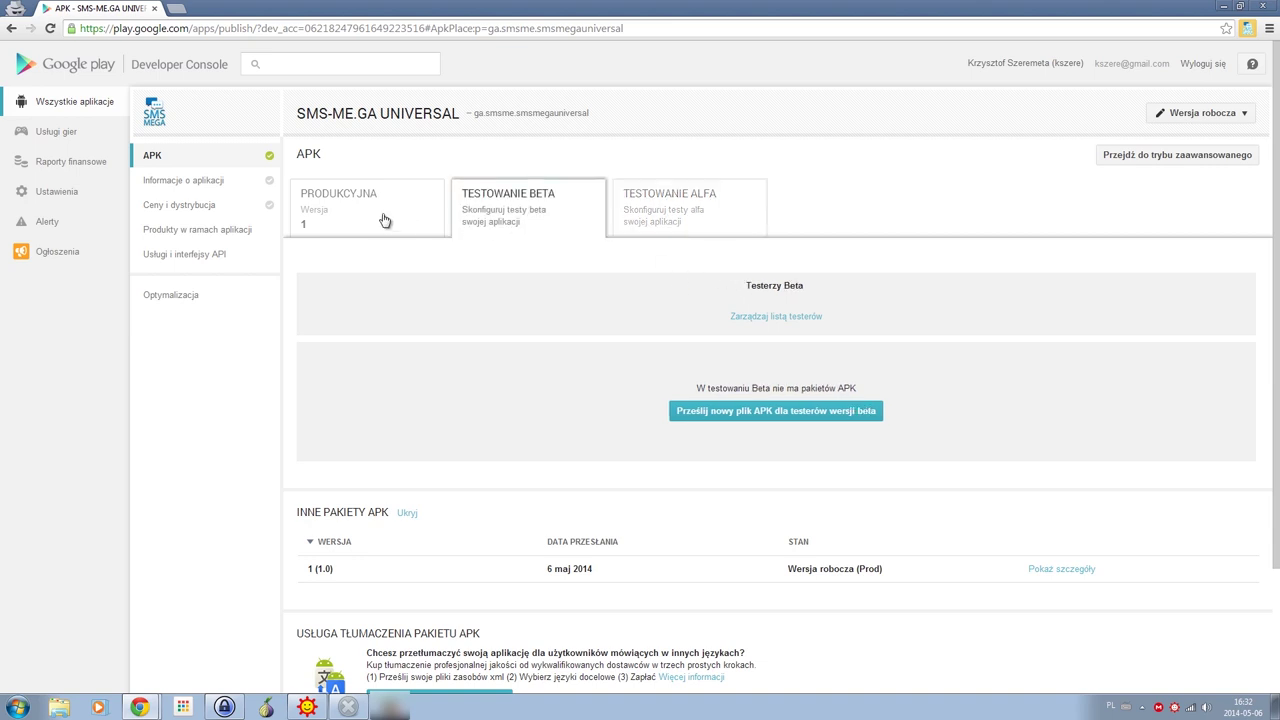
left_click(386, 226)
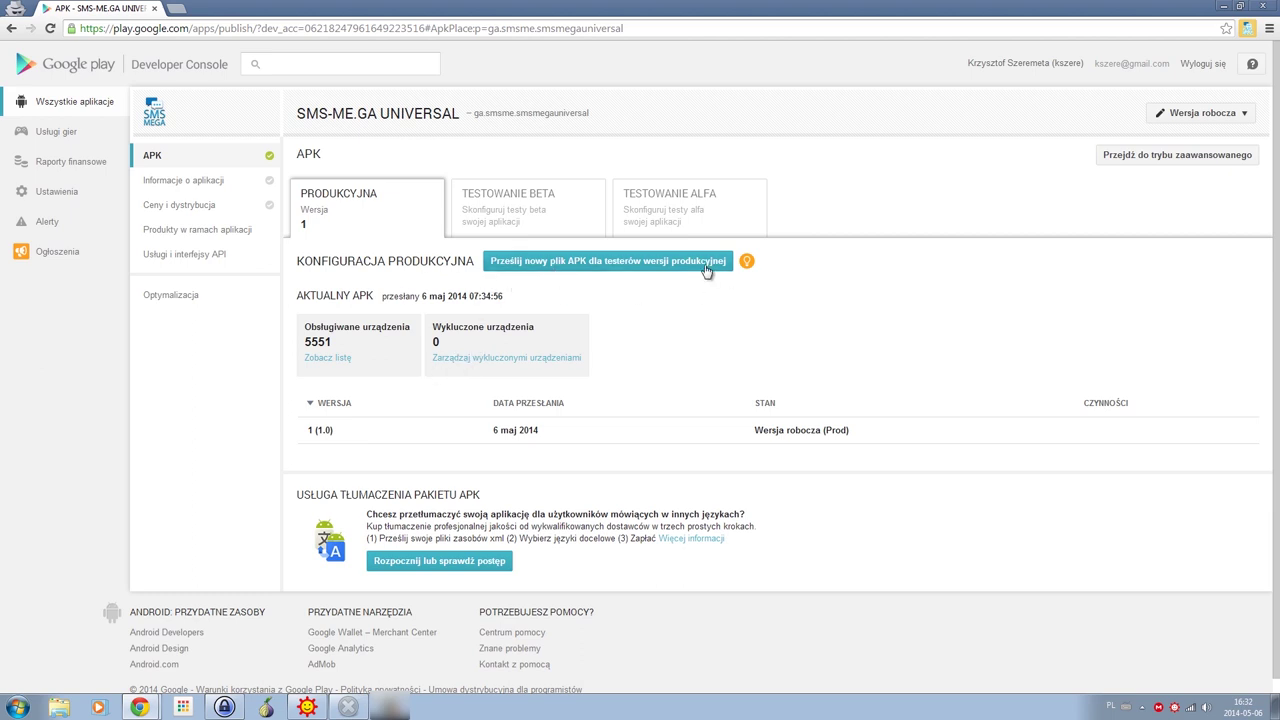
Step: Open the app's store listing information and review the title, description, promotional slogan and recent changes fields
left_click(206, 178)
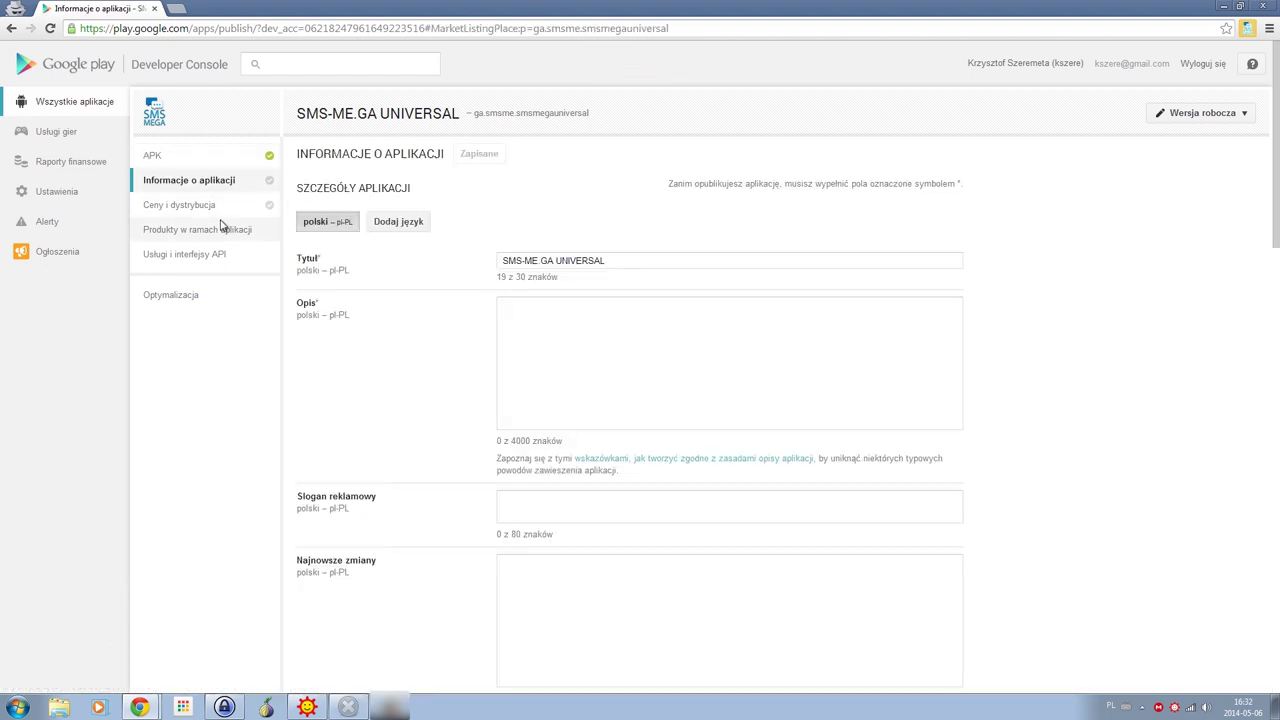
left_click(660, 254)
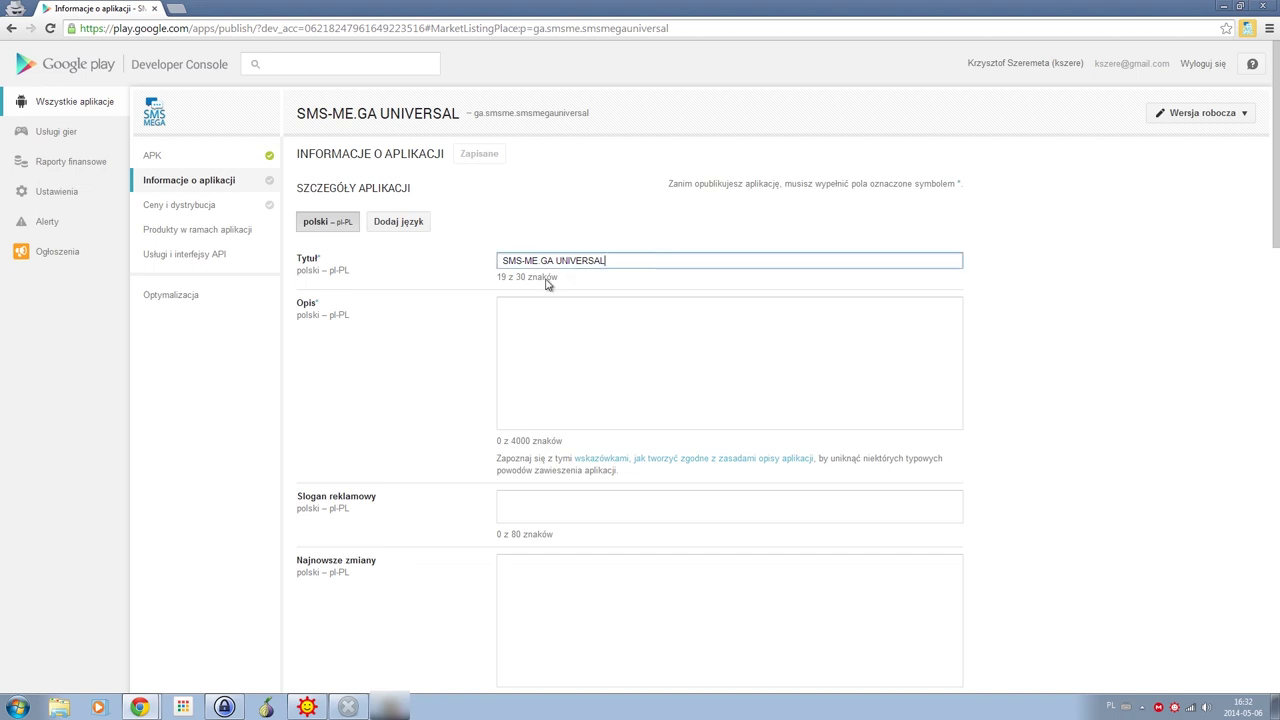
left_click(553, 347)
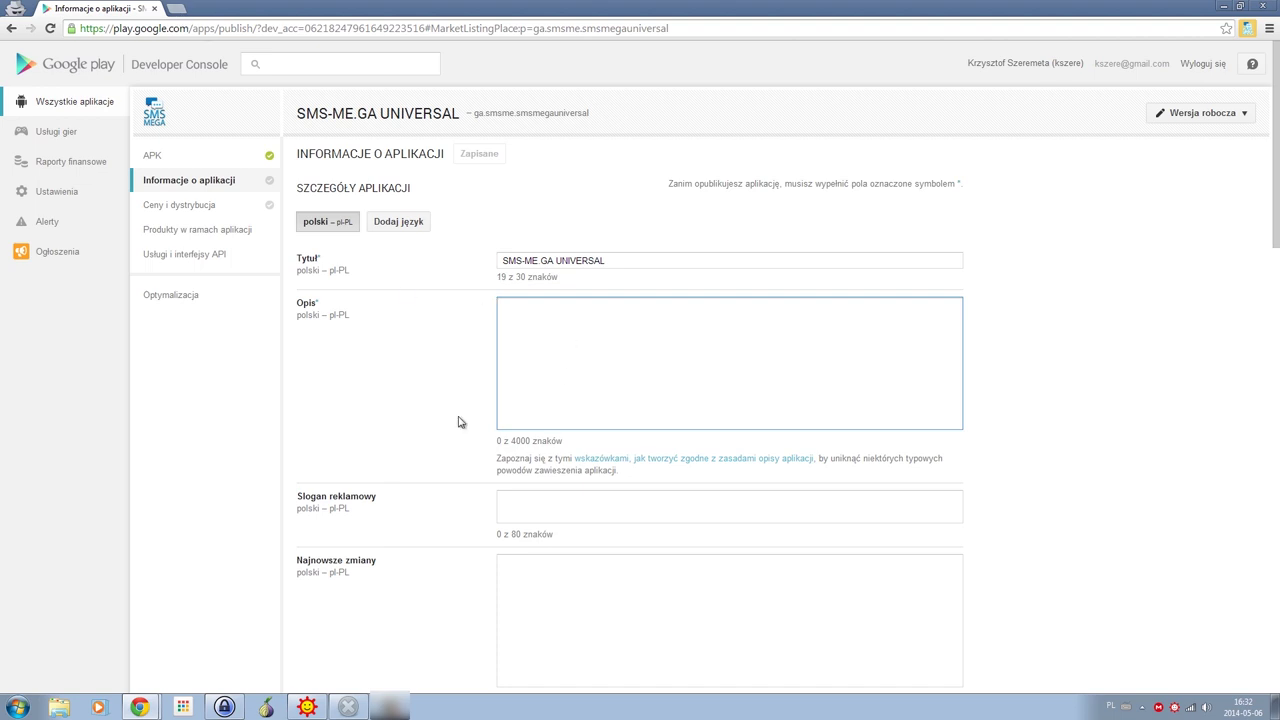
scroll(457, 420, "down", 2)
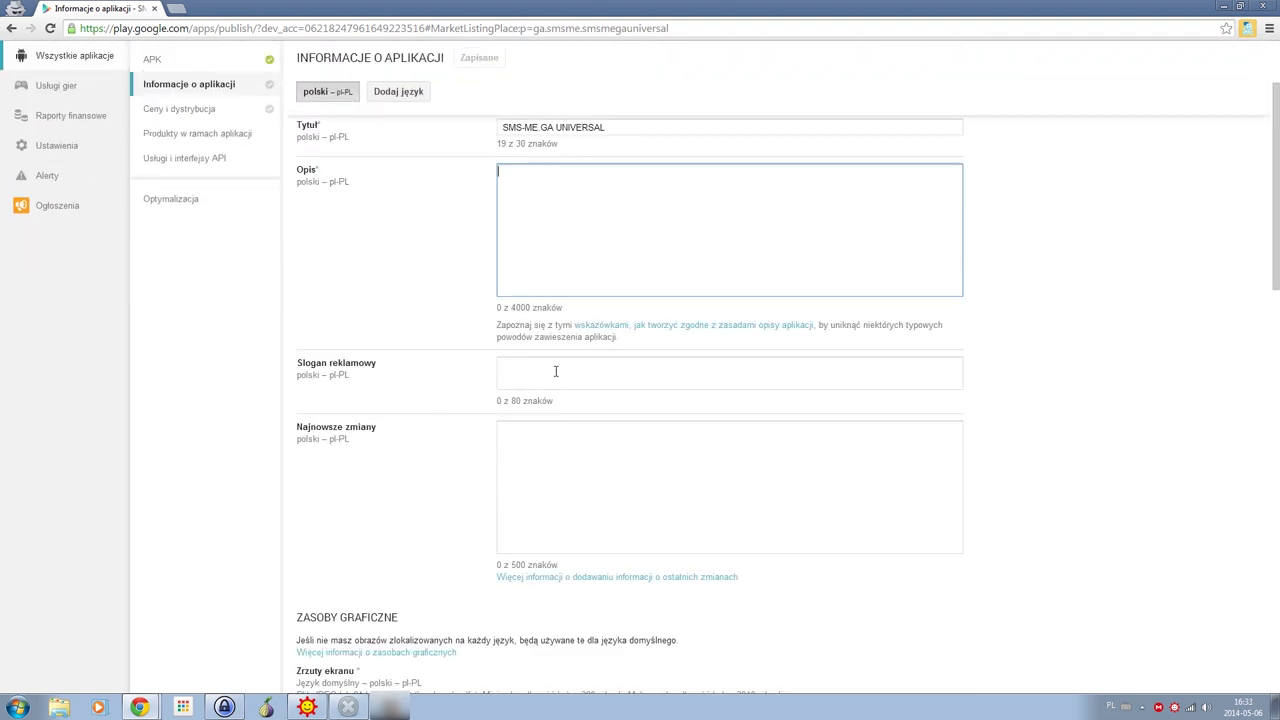
scroll(557, 375, "up", 1)
scroll(557, 375, "down", 1)
left_click(557, 442)
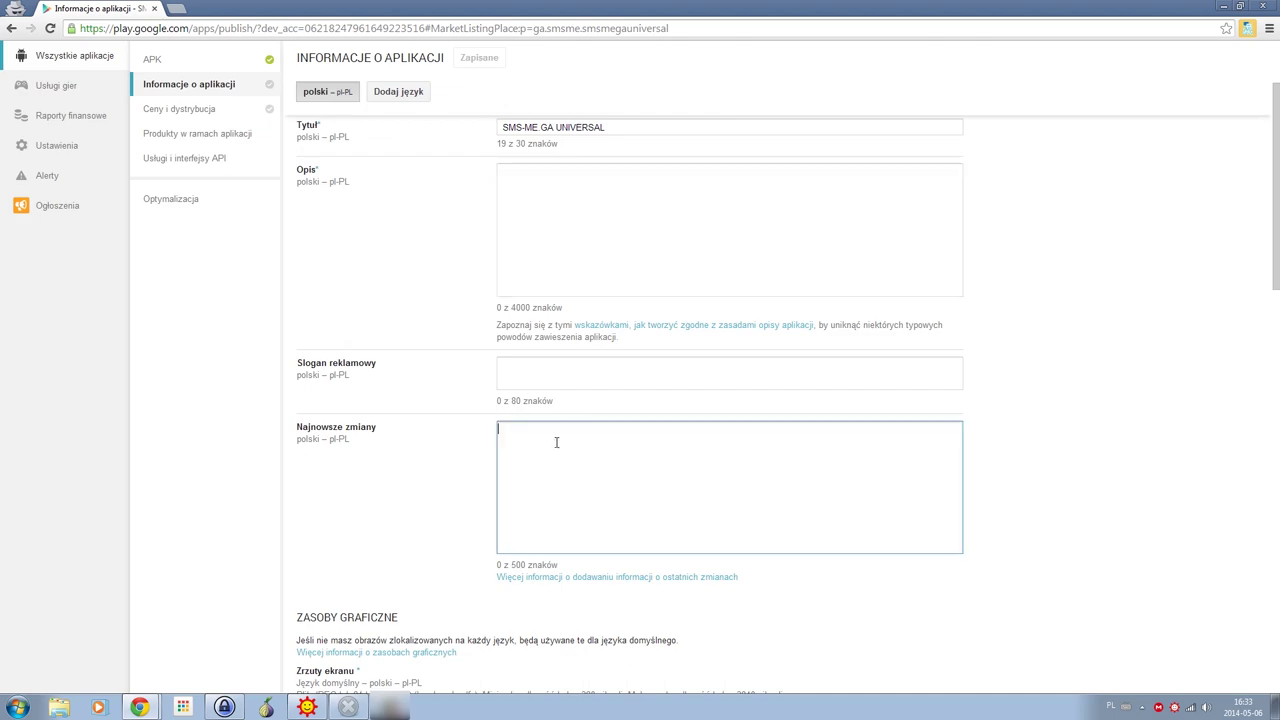
Step: Examine the graphic assets section of the listing, including the screenshot requirements and the phone, 7-inch and 10-inch tablet screenshot areas
scroll(558, 443, "down", 5)
scroll(560, 445, "down", 1)
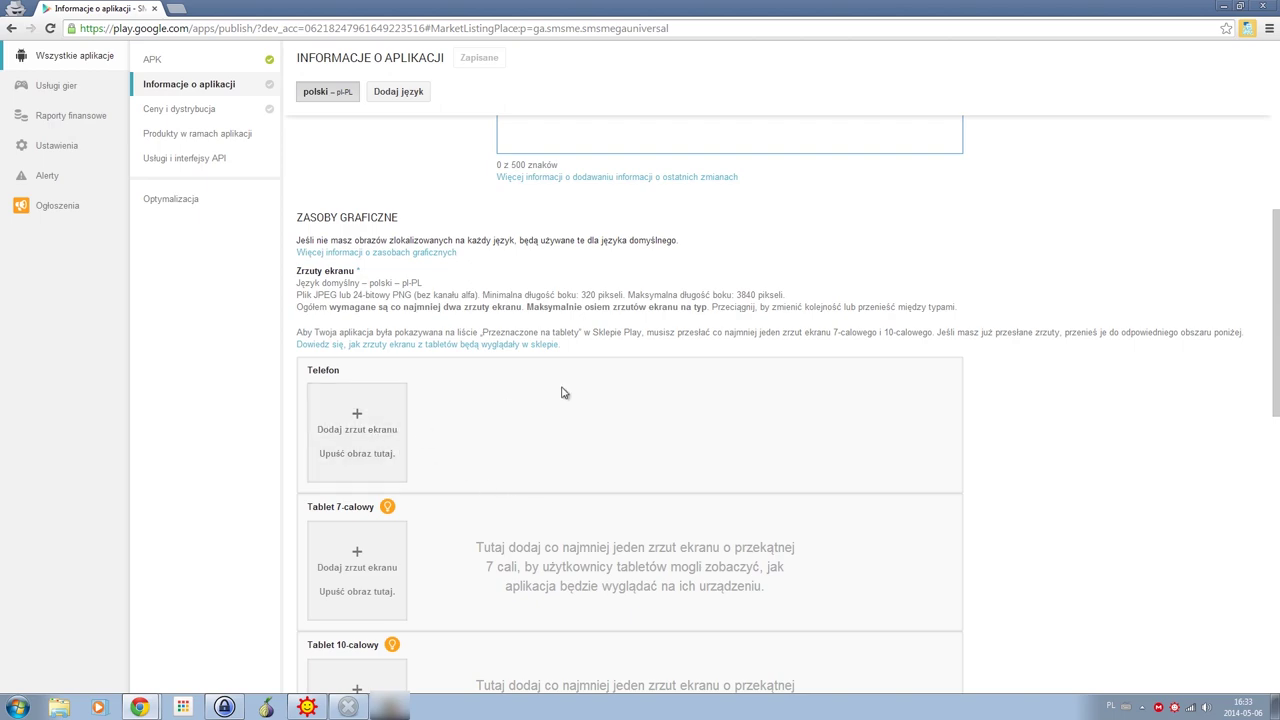
scroll(266, 360, "down", 7)
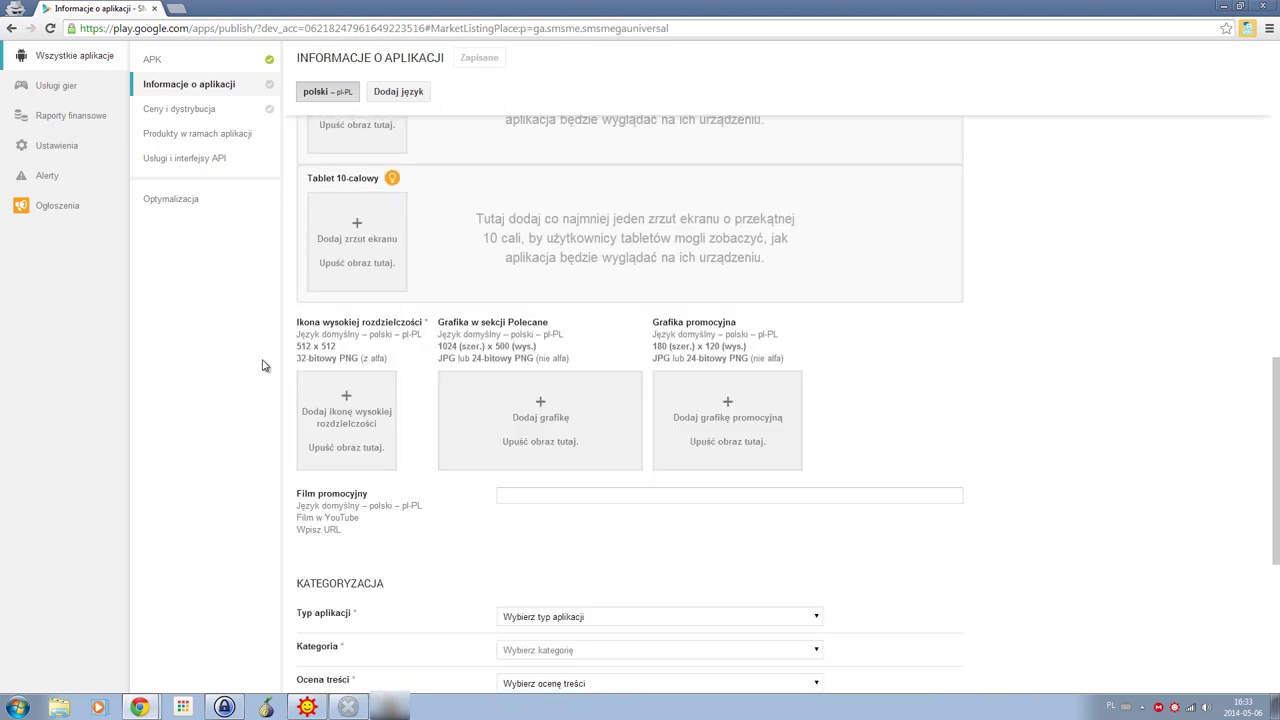
scroll(264, 366, "up", 1)
scroll(264, 366, "up", 1)
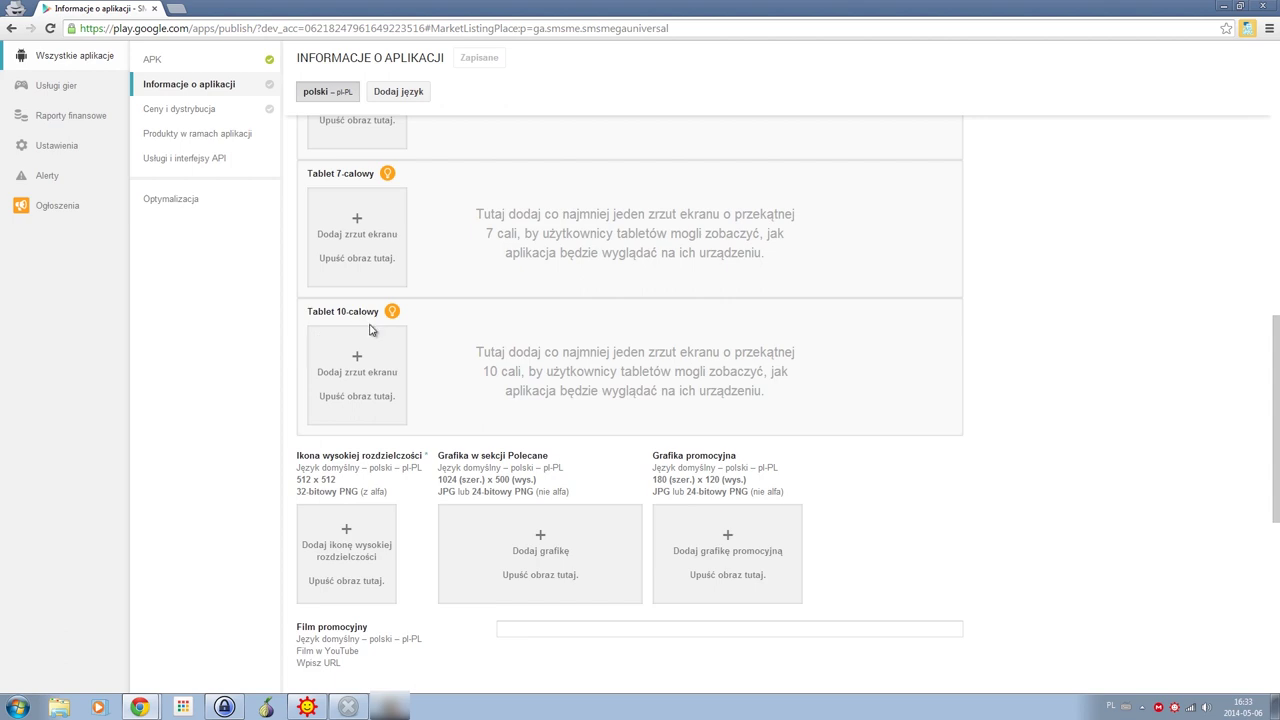
scroll(430, 368, "up", 2)
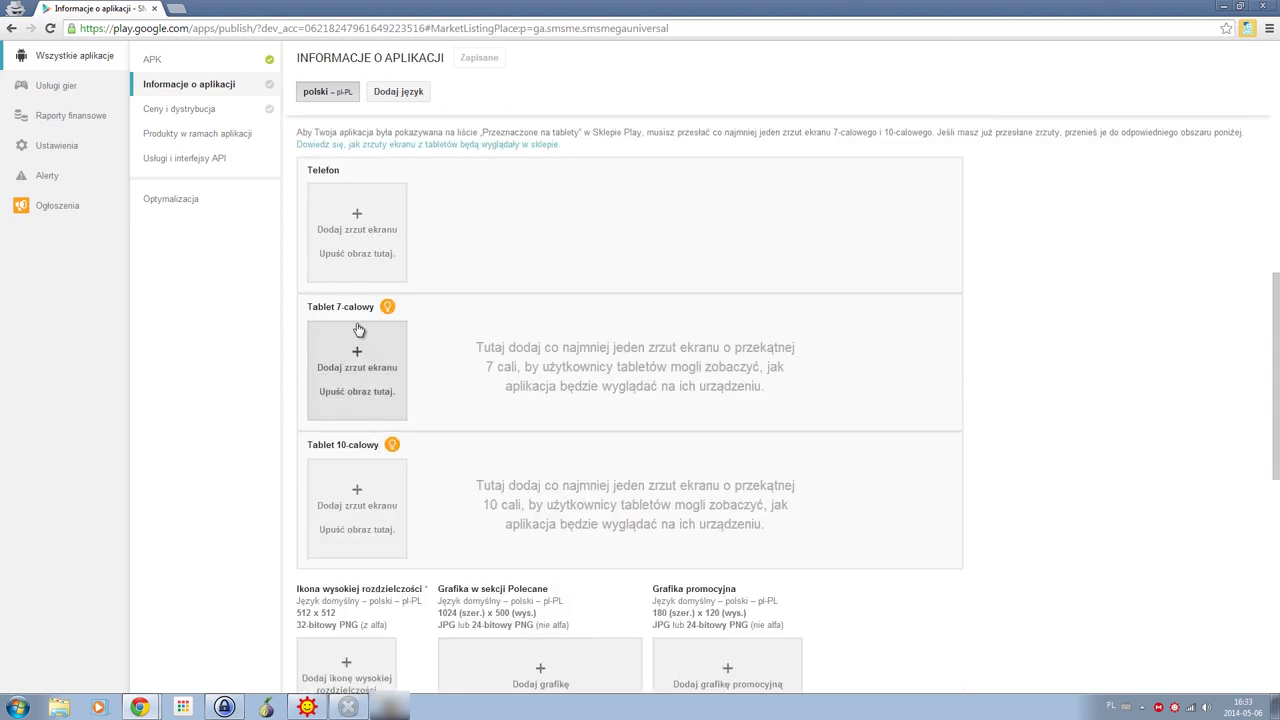
scroll(363, 305, "up", 2)
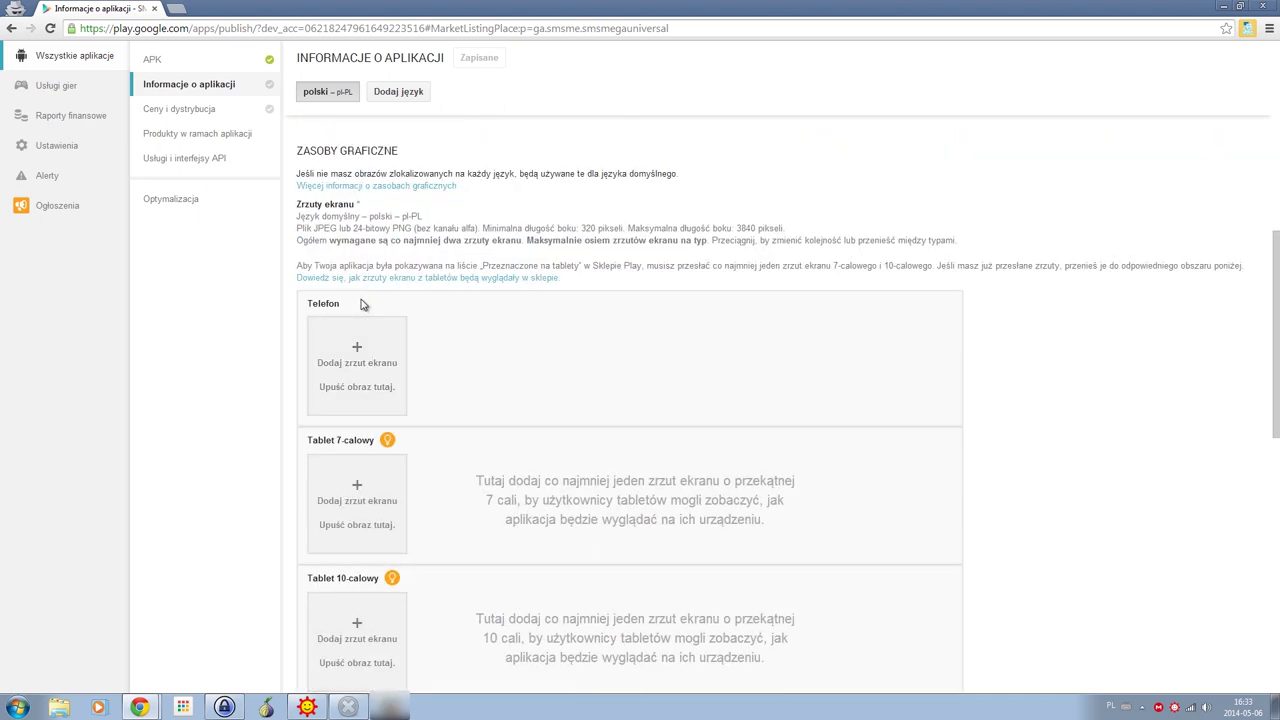
Step: Review the icon and promotional graphics requirements, and the categorization, contact information and privacy policy fields of the listing
scroll(391, 397, "down", 7)
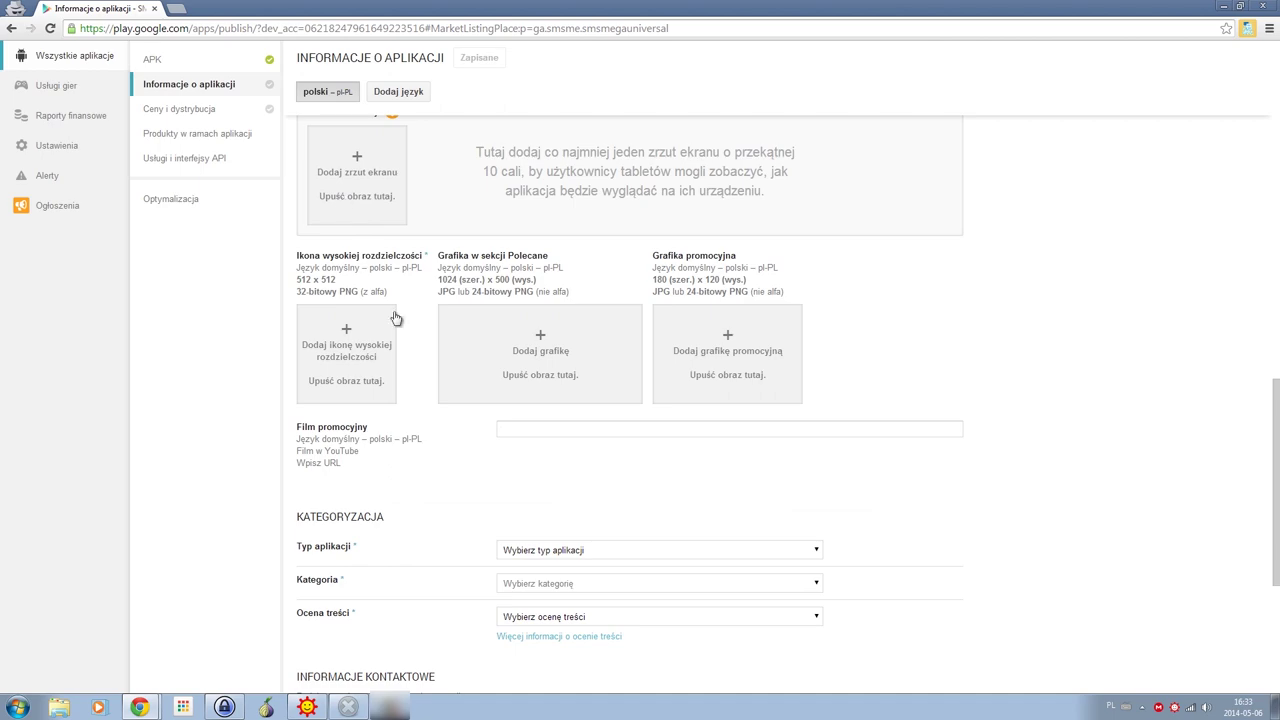
scroll(1006, 368, "down", 5)
scroll(995, 358, "up", 6)
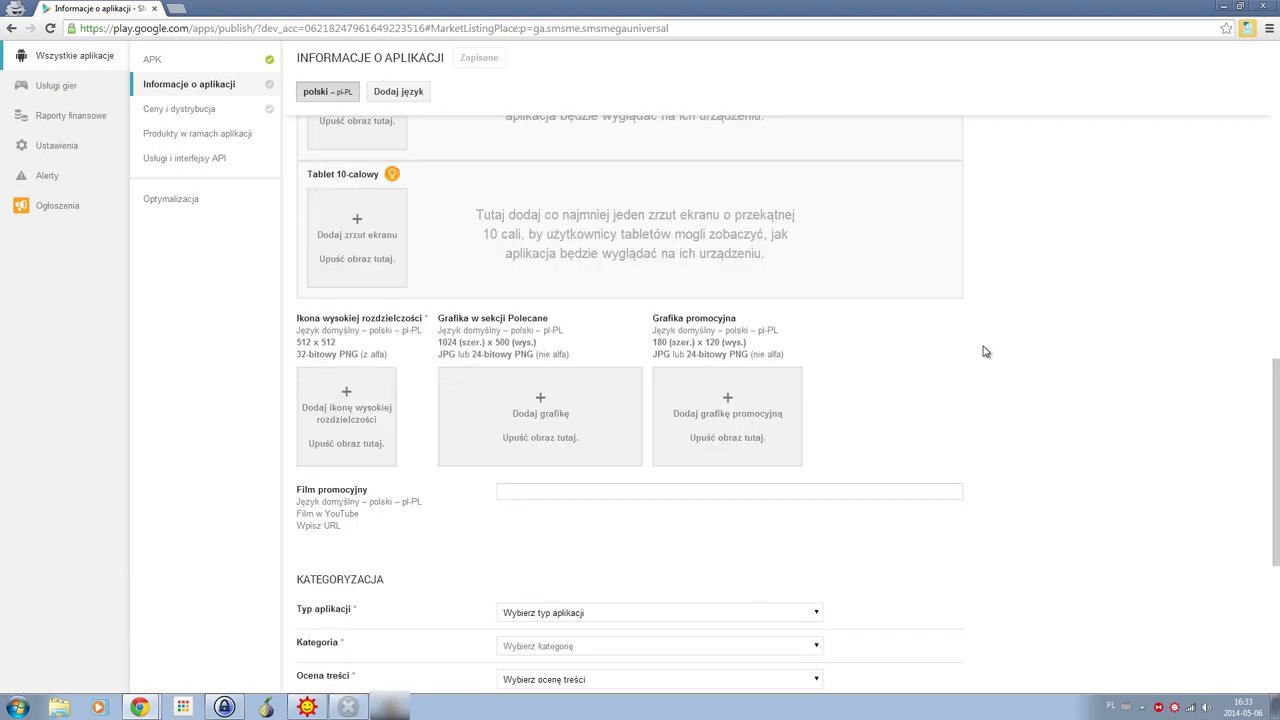
scroll(995, 350, "down", 7)
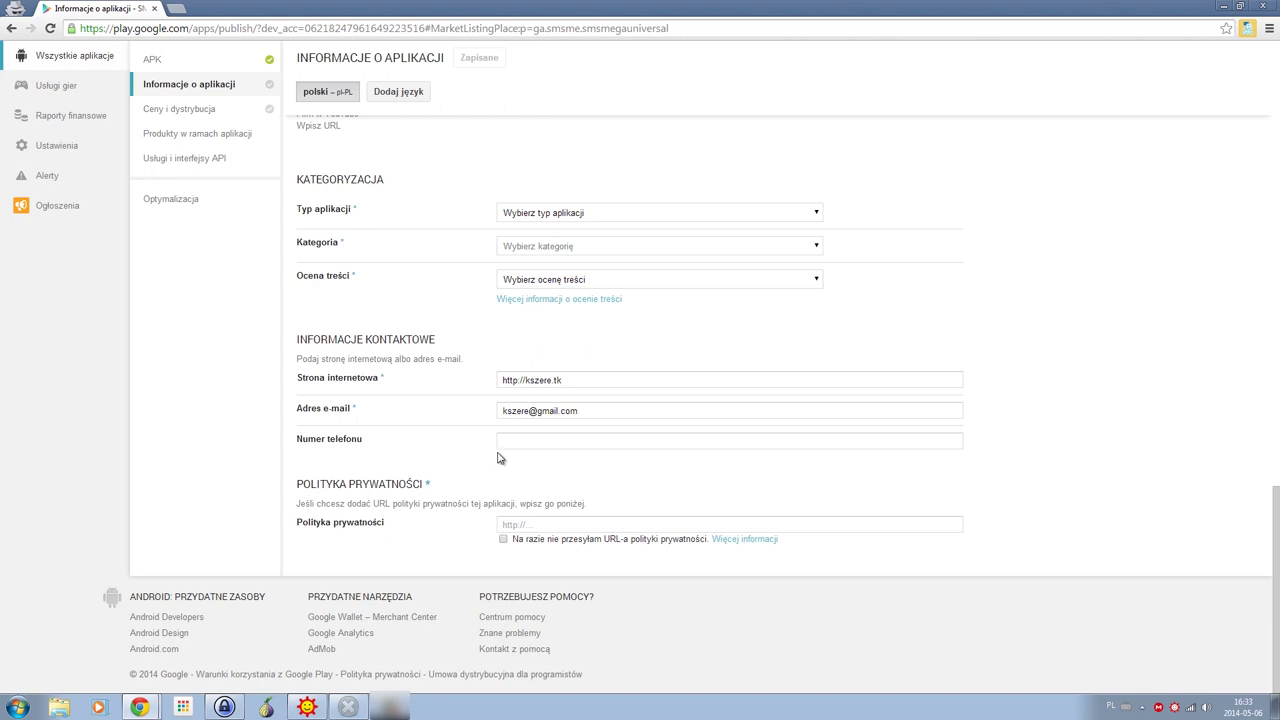
Step: Open sms-me.ga in a new browser tab, follow its privacy policy link and copy that page's address
left_click(557, 525)
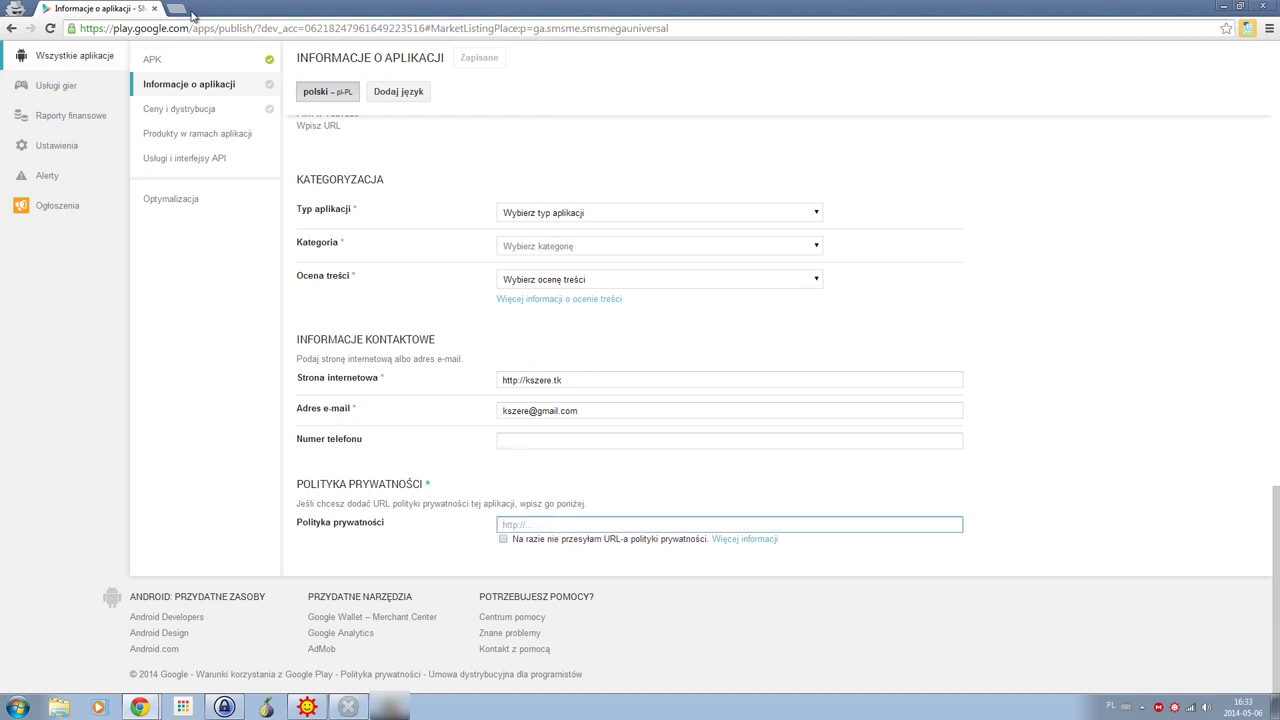
left_click(186, 10)
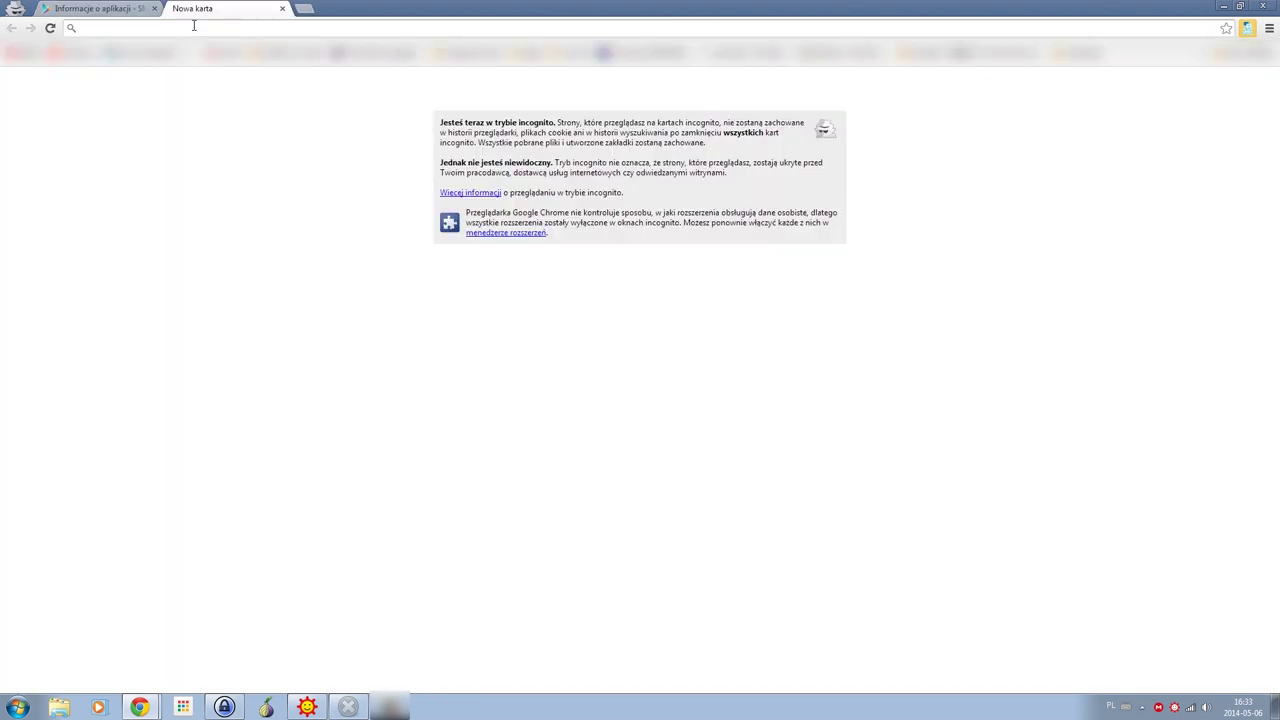
type("sms-me.ga")
key("Return")
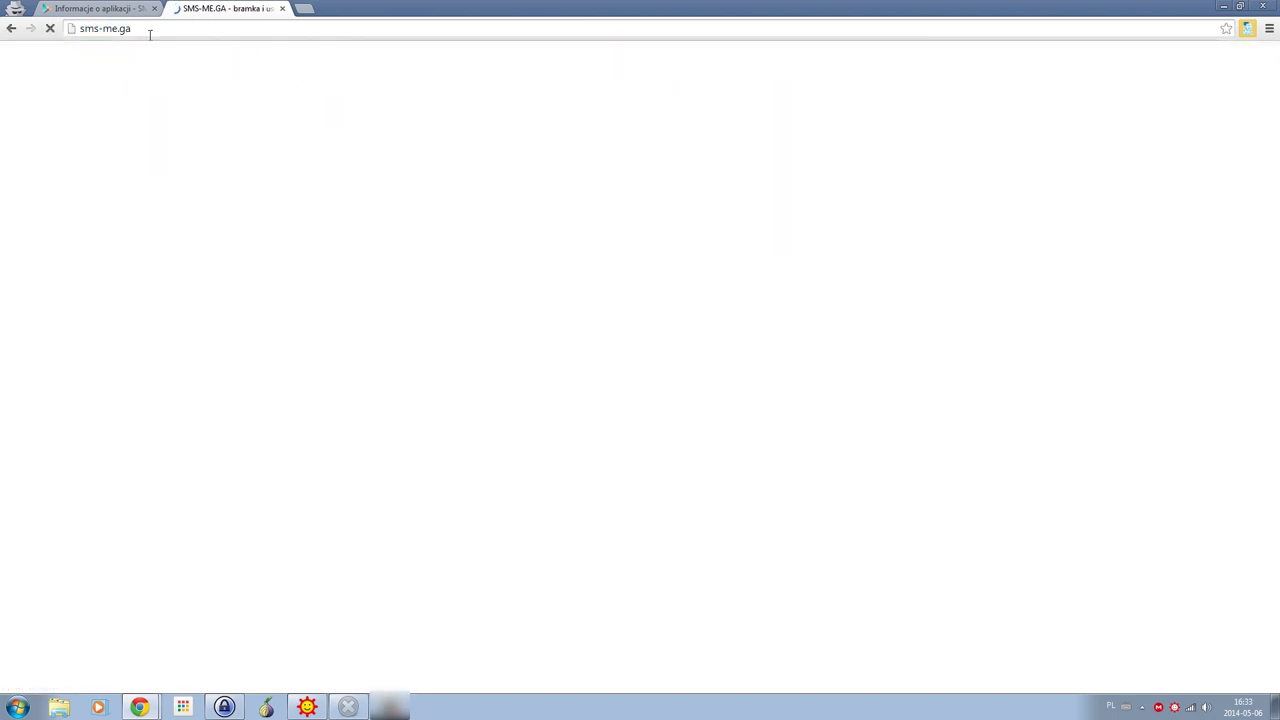
scroll(1040, 377, "down", 15)
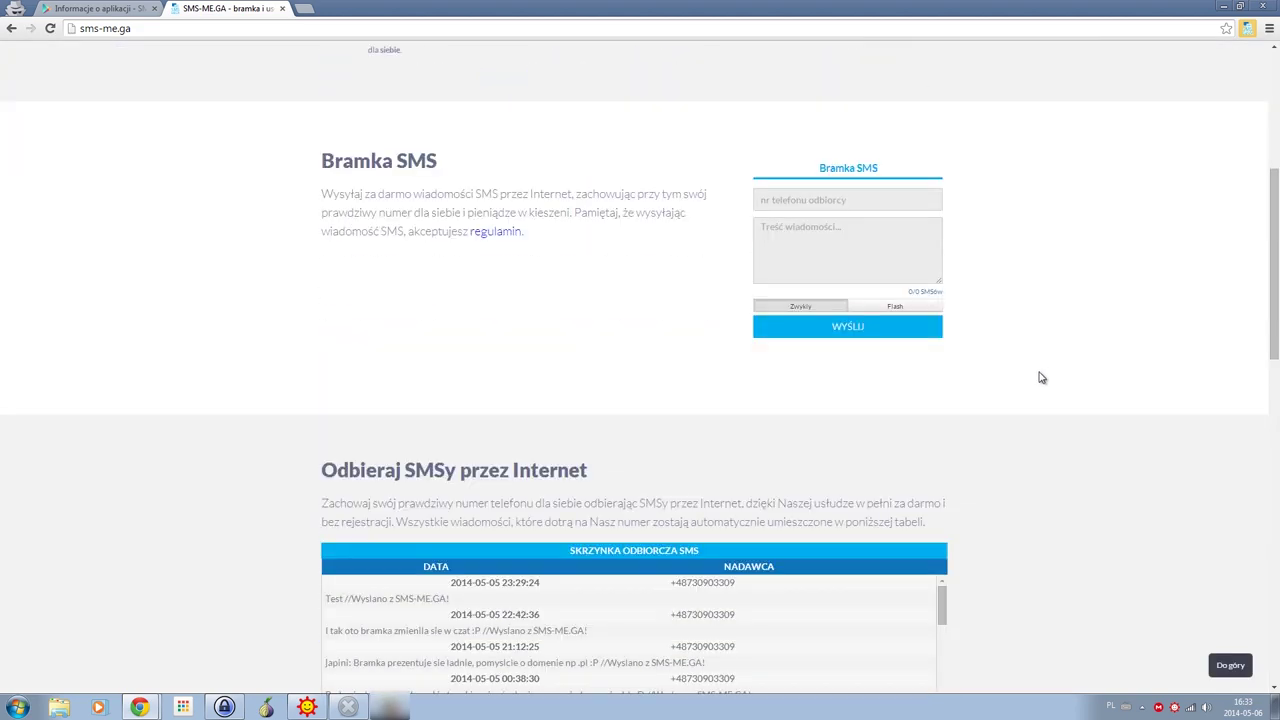
scroll(997, 537, "down", 3)
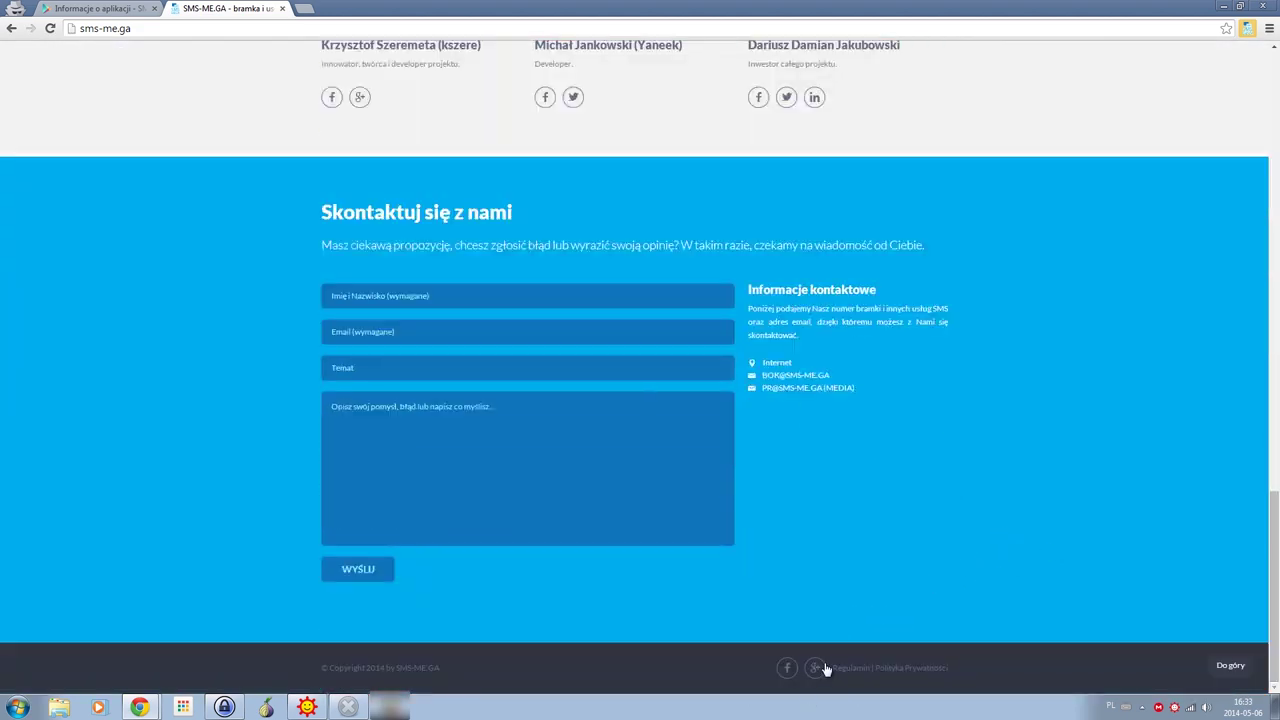
left_click(912, 668)
left_click(324, 27)
key("ctrl+c")
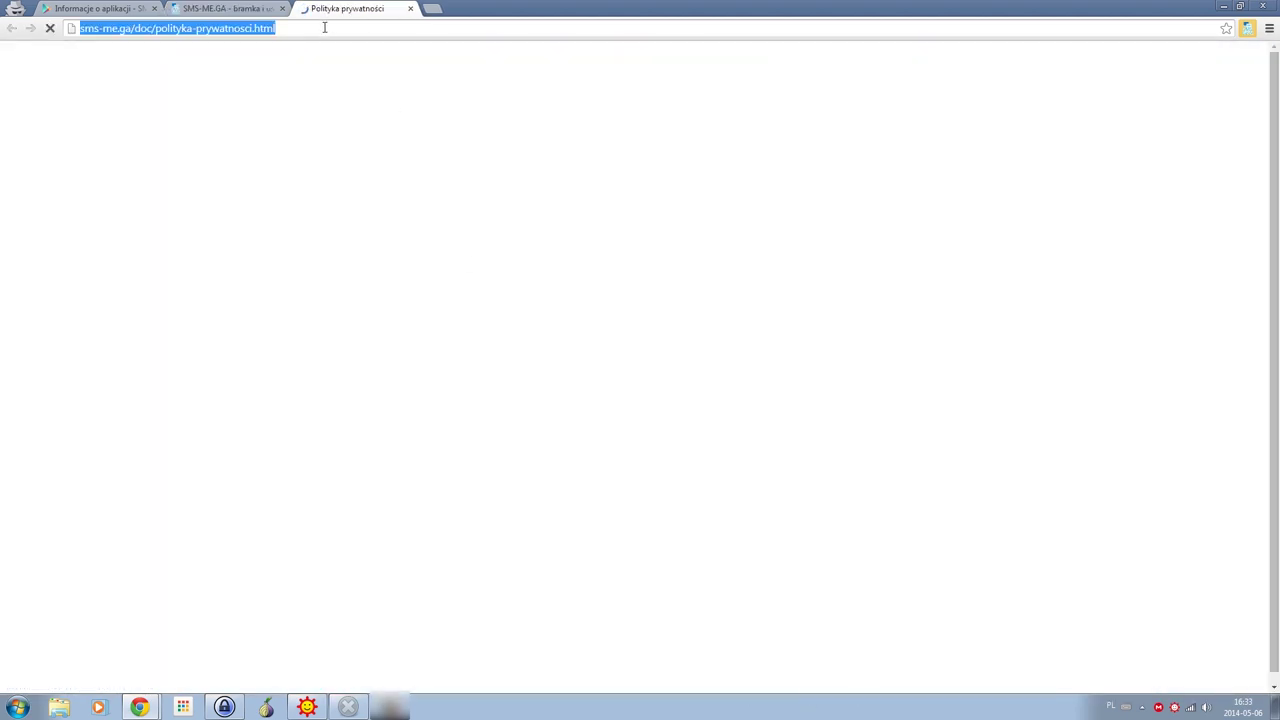
left_click(100, 8)
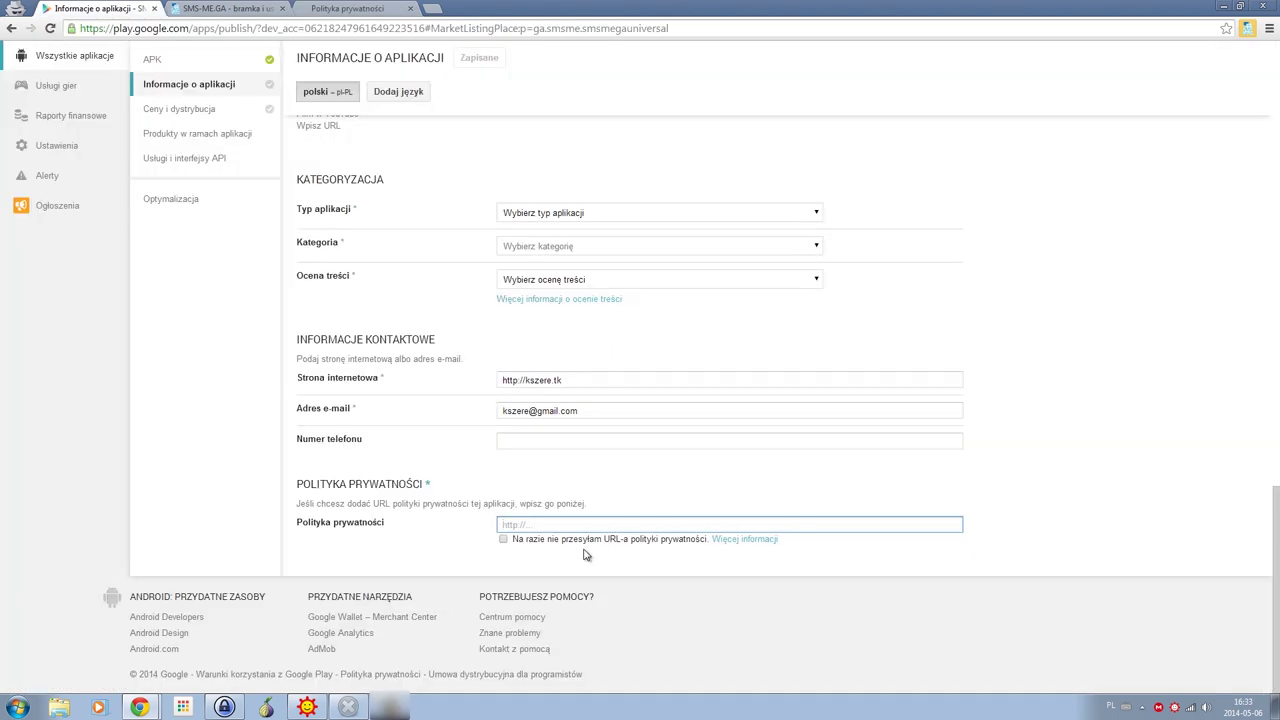
key("ctrl+v")
left_click(539, 560)
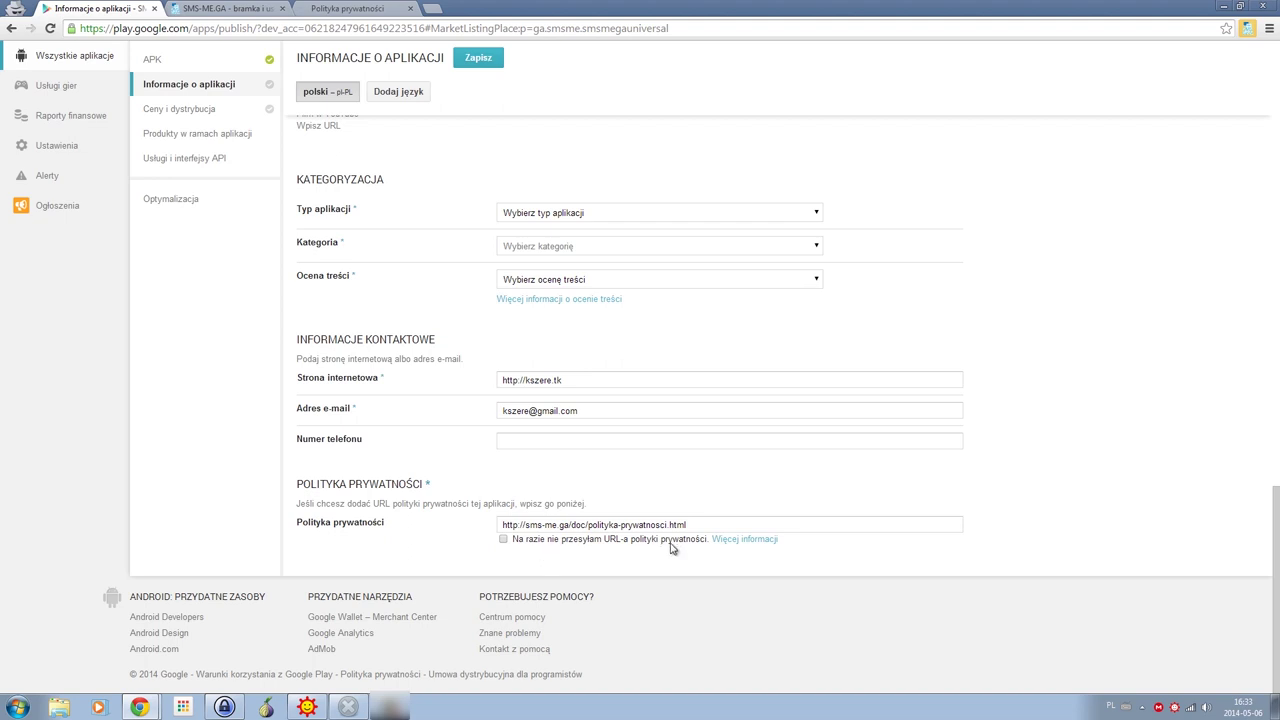
Step: Set the application type in the listing's categorization section to Aplikacje
scroll(449, 503, "up", 1)
scroll(480, 518, "up", 2)
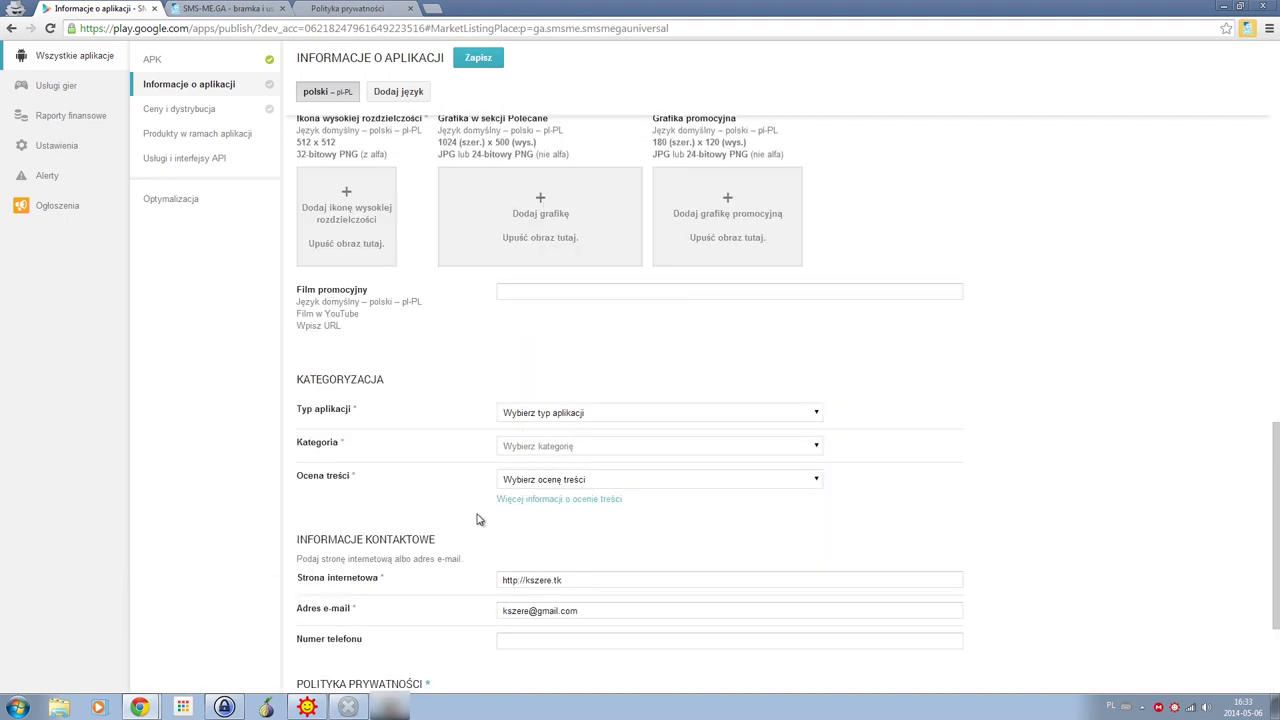
left_click(530, 416)
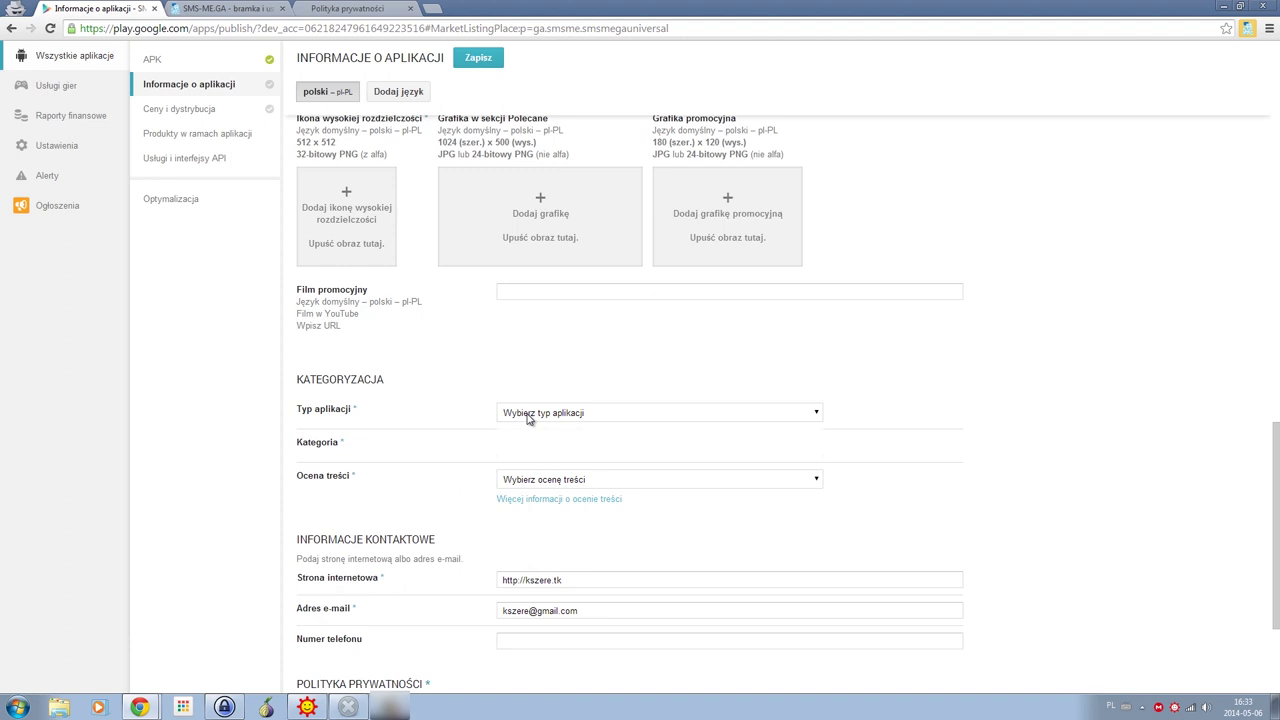
left_click(547, 440)
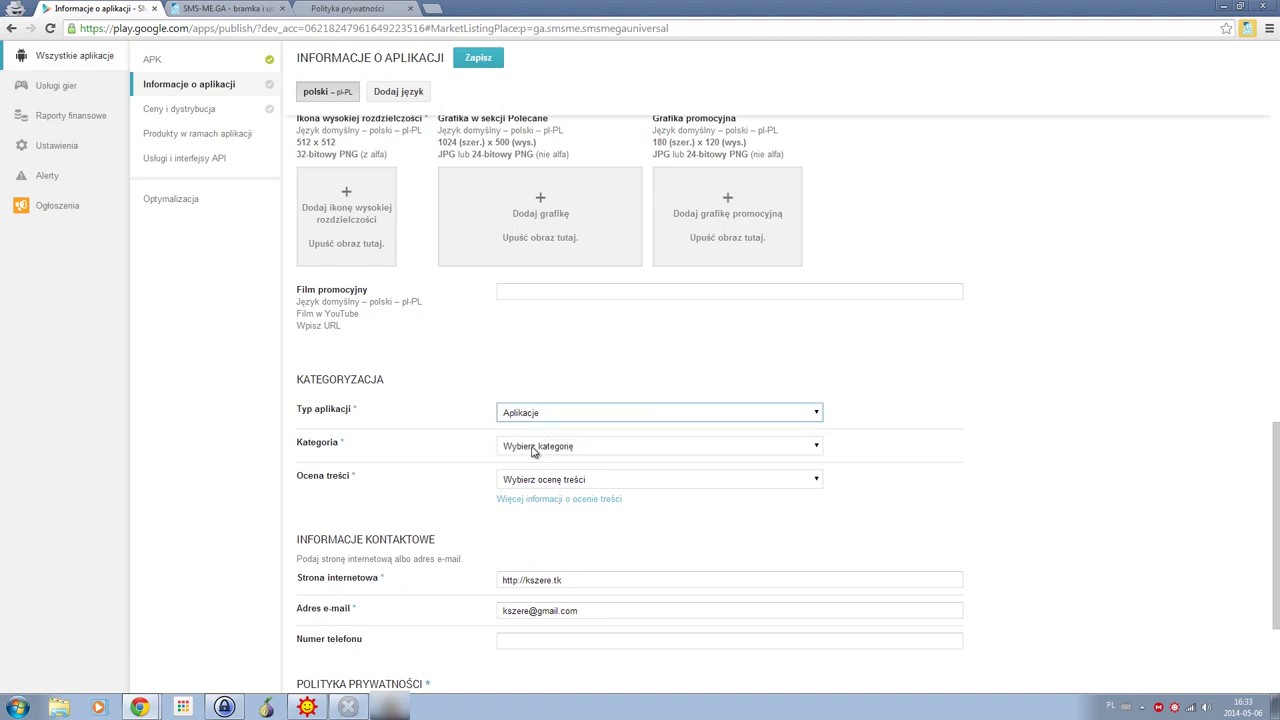
Step: Set the app's category to Komunikacja and its content rating to Dla wszystkich
left_click(537, 451)
scroll(484, 450, "down", 2)
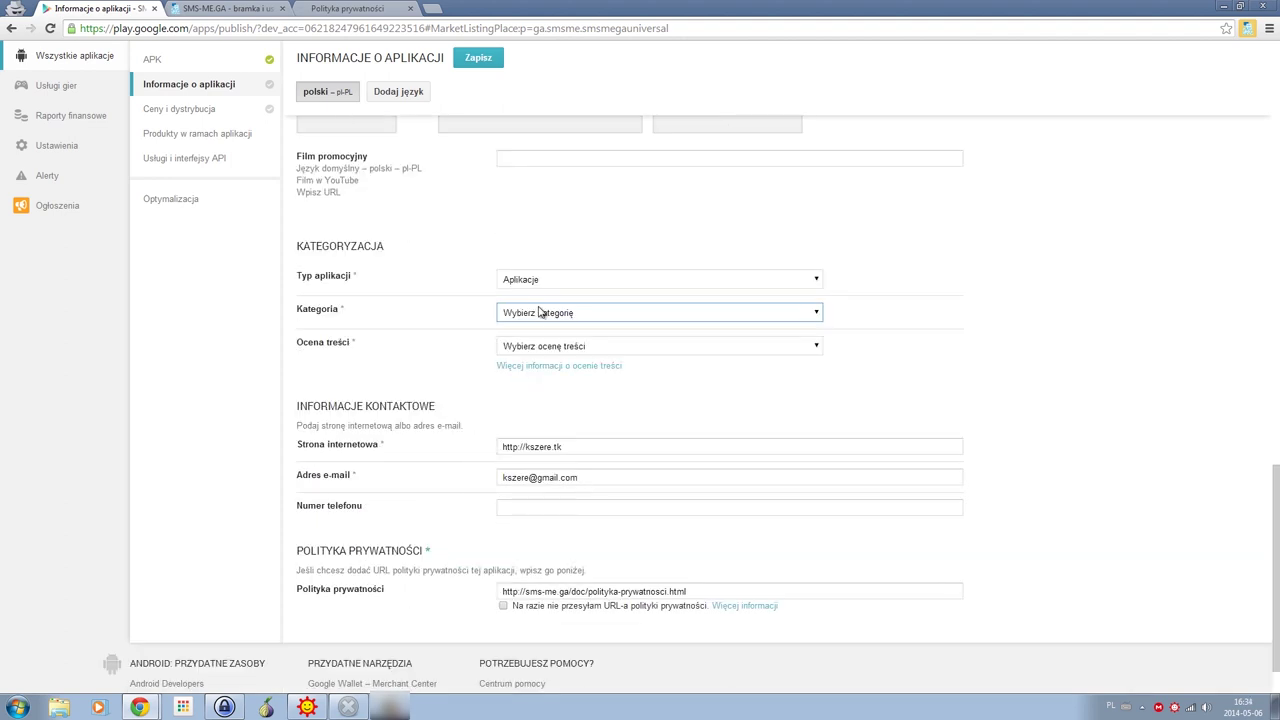
left_click(540, 315)
scroll(580, 360, "down", 2)
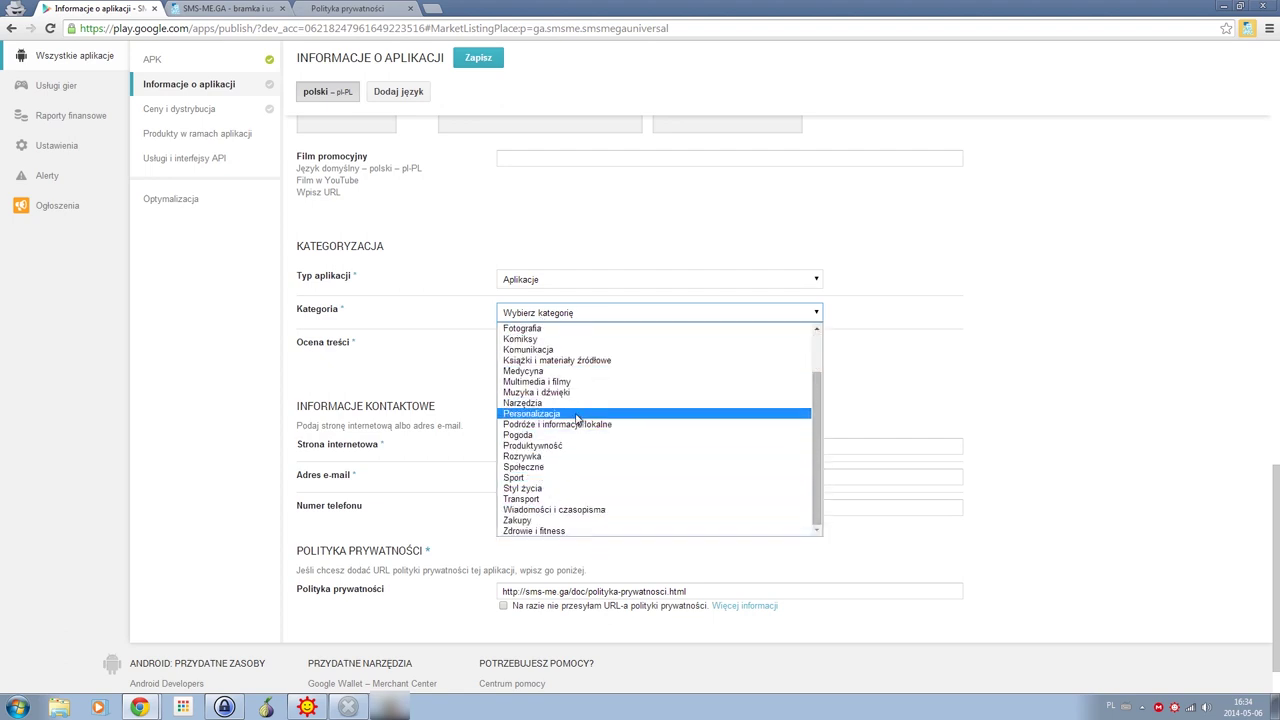
left_click(546, 352)
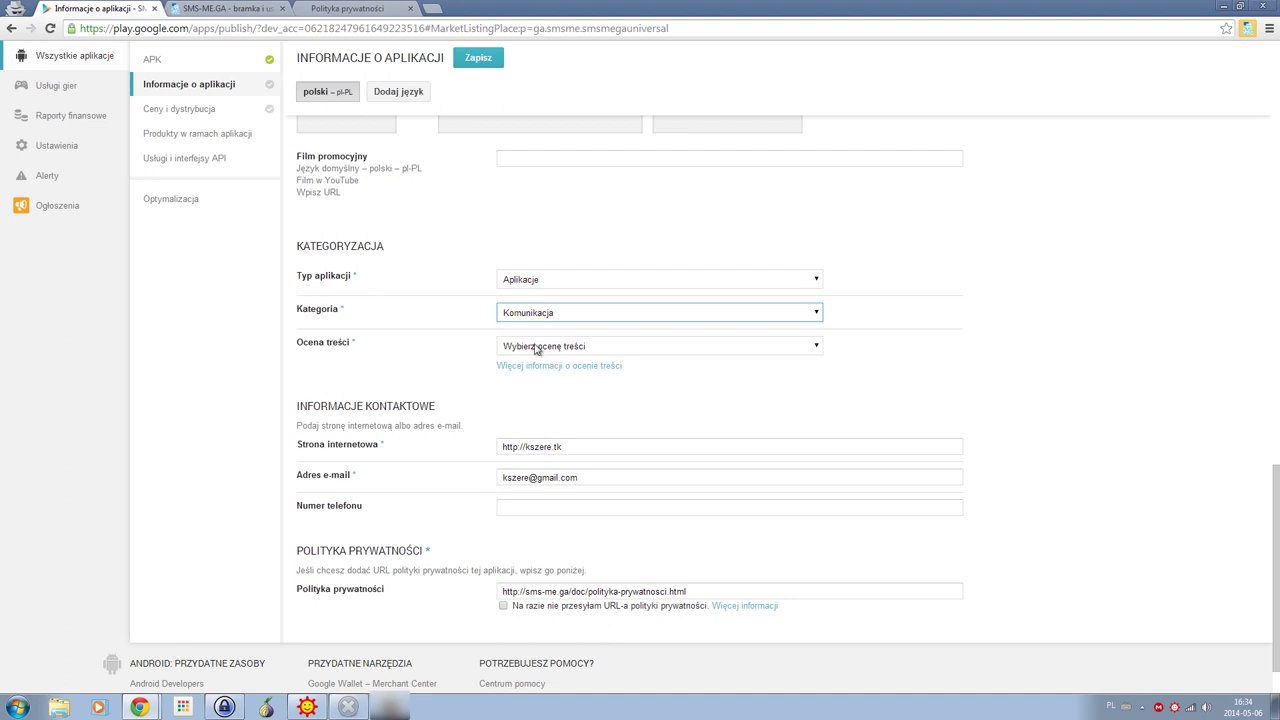
left_click(546, 350)
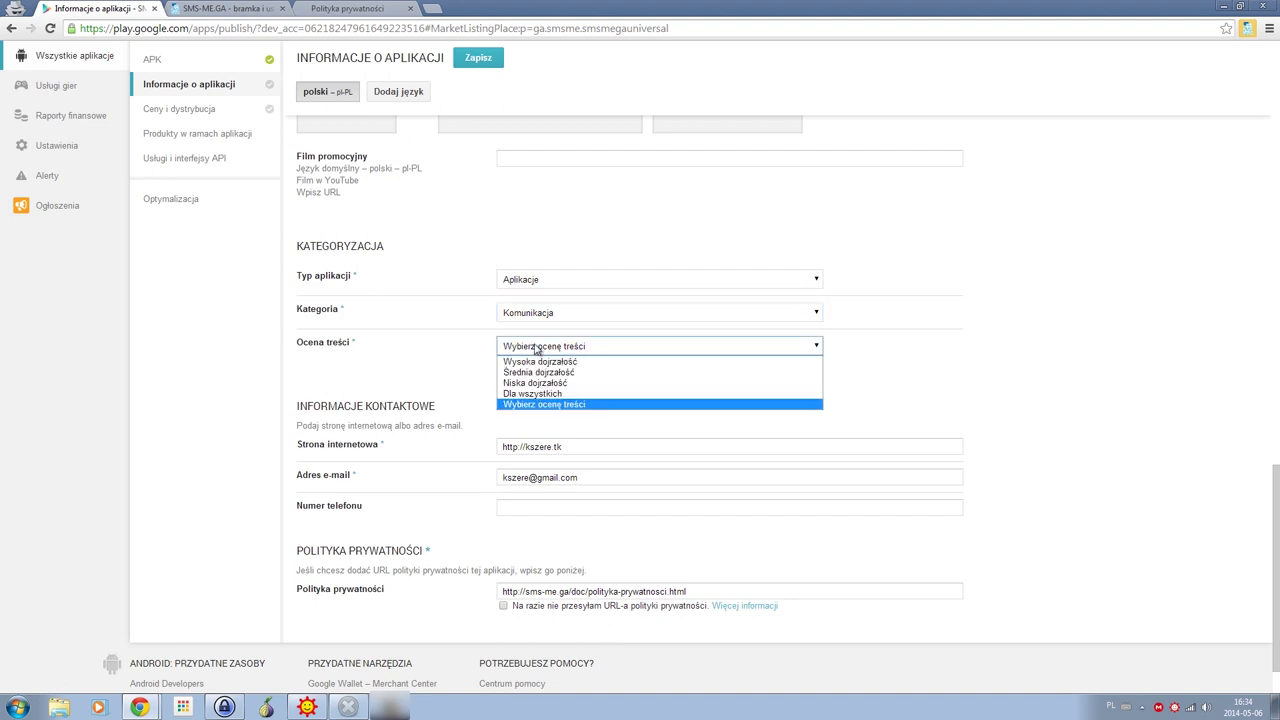
left_click(605, 394)
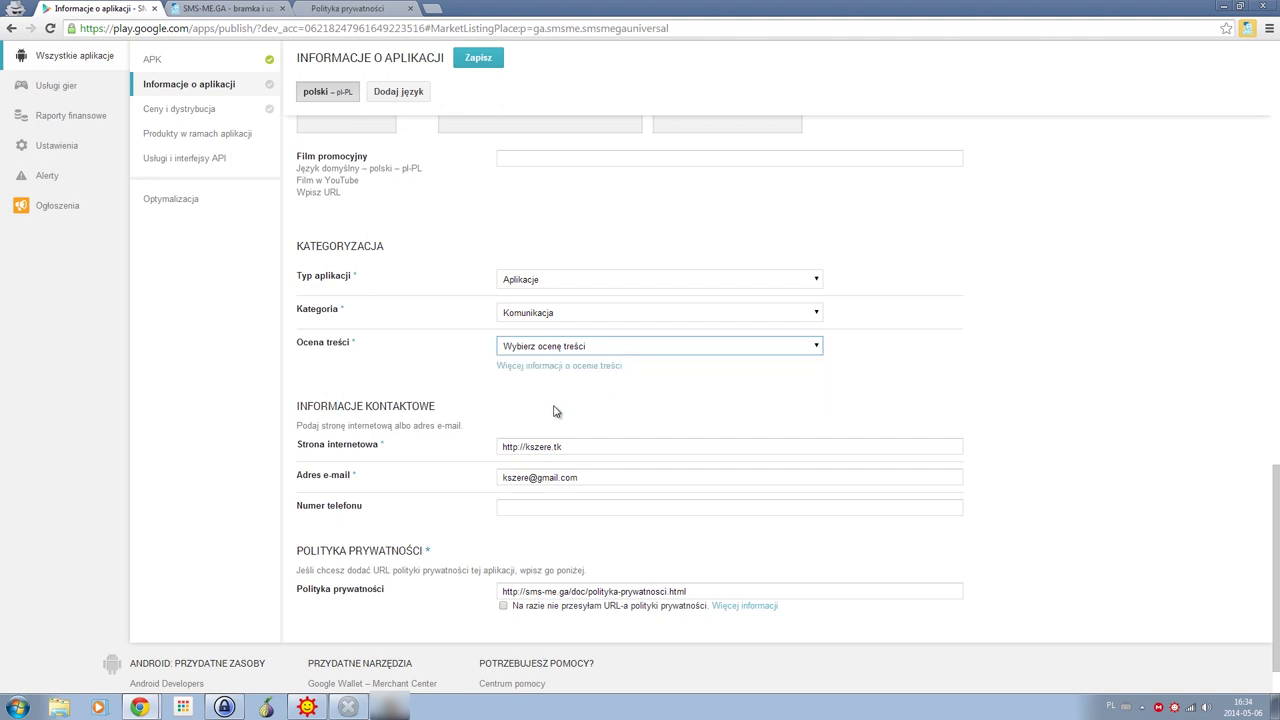
Step: Review the promotional video field and the graphic assets section of the listing, including the tablet screenshot areas
scroll(466, 391, "up", 2)
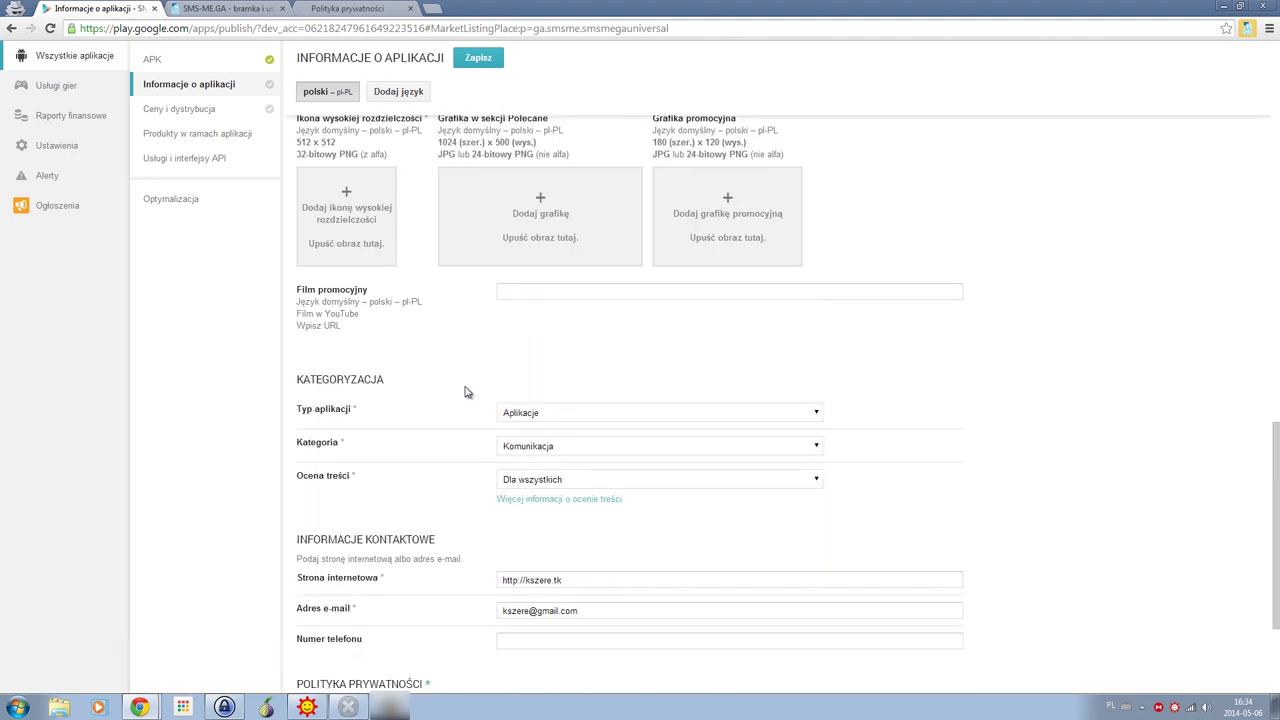
scroll(520, 374, "up", 1)
left_click(543, 357)
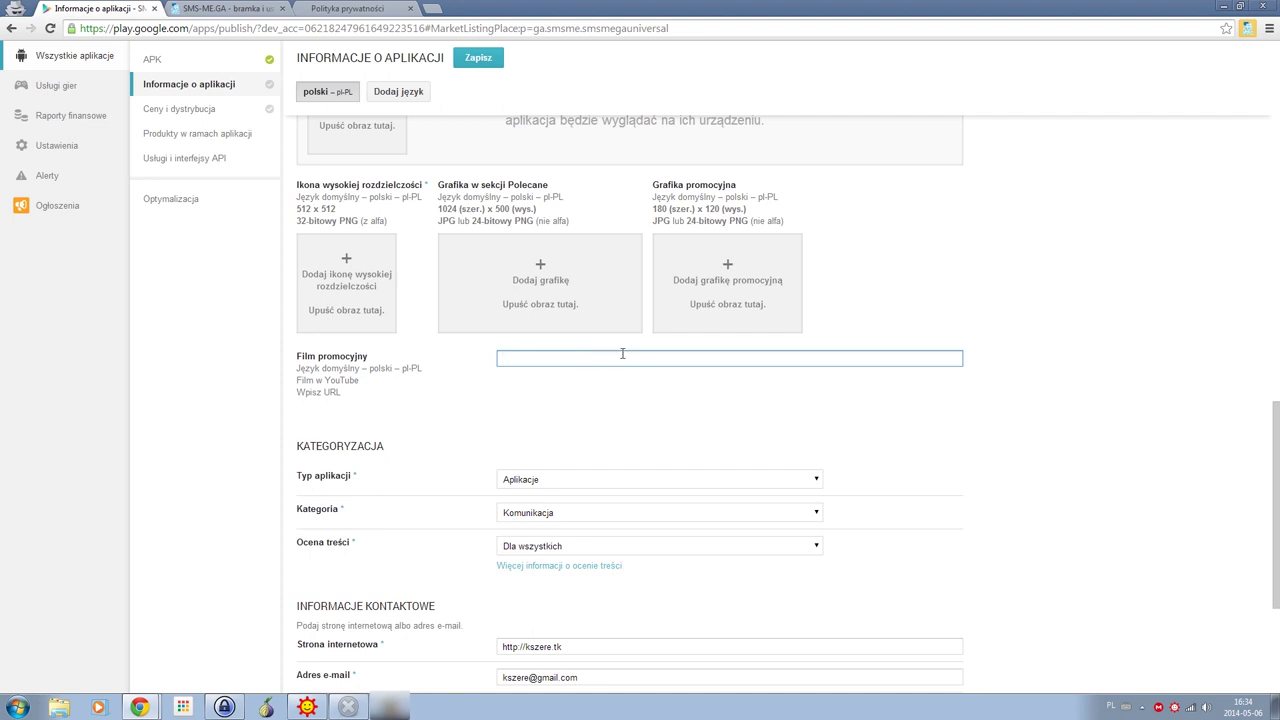
scroll(648, 385, "up", 2)
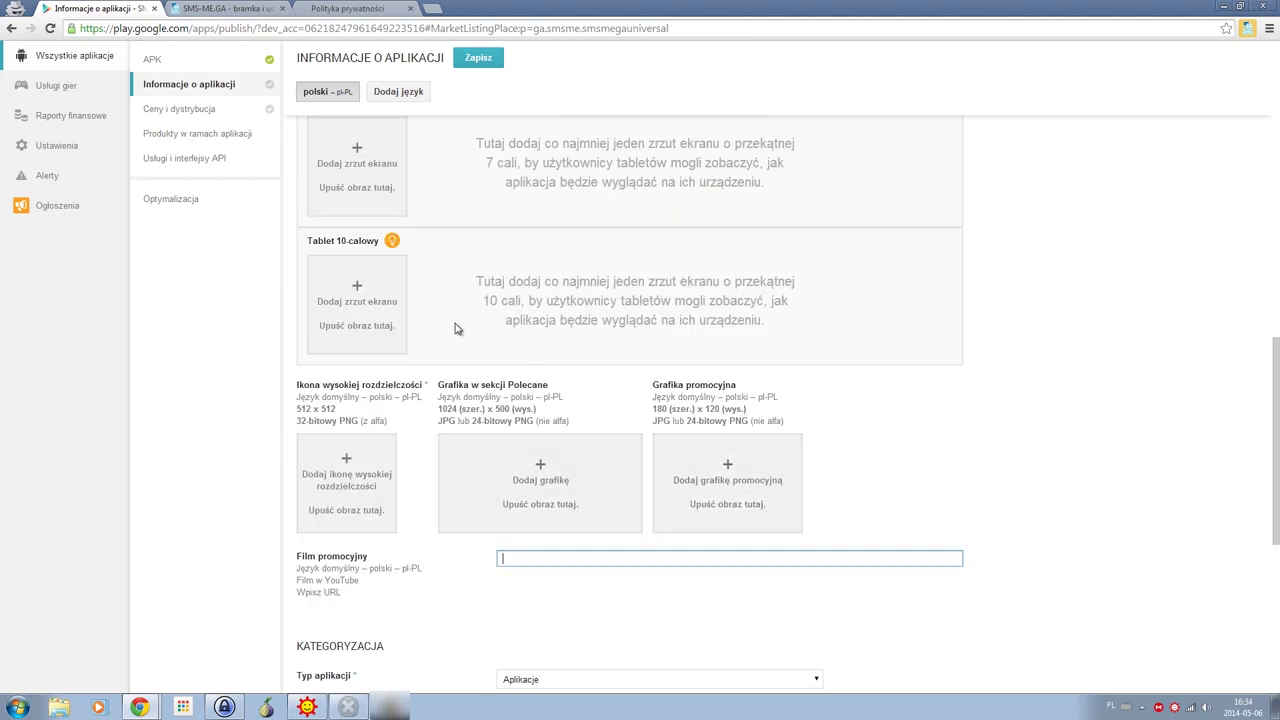
scroll(462, 330, "up", 3)
scroll(496, 355, "down", 2)
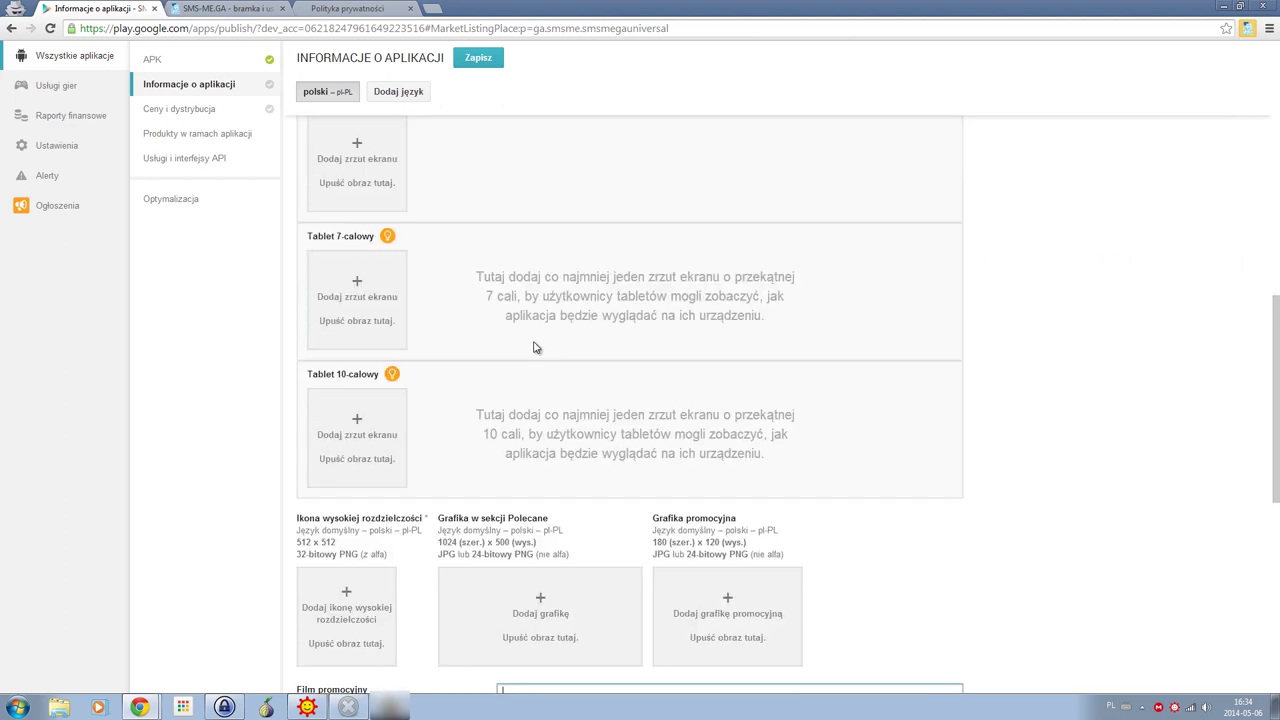
scroll(600, 348, "up", 10)
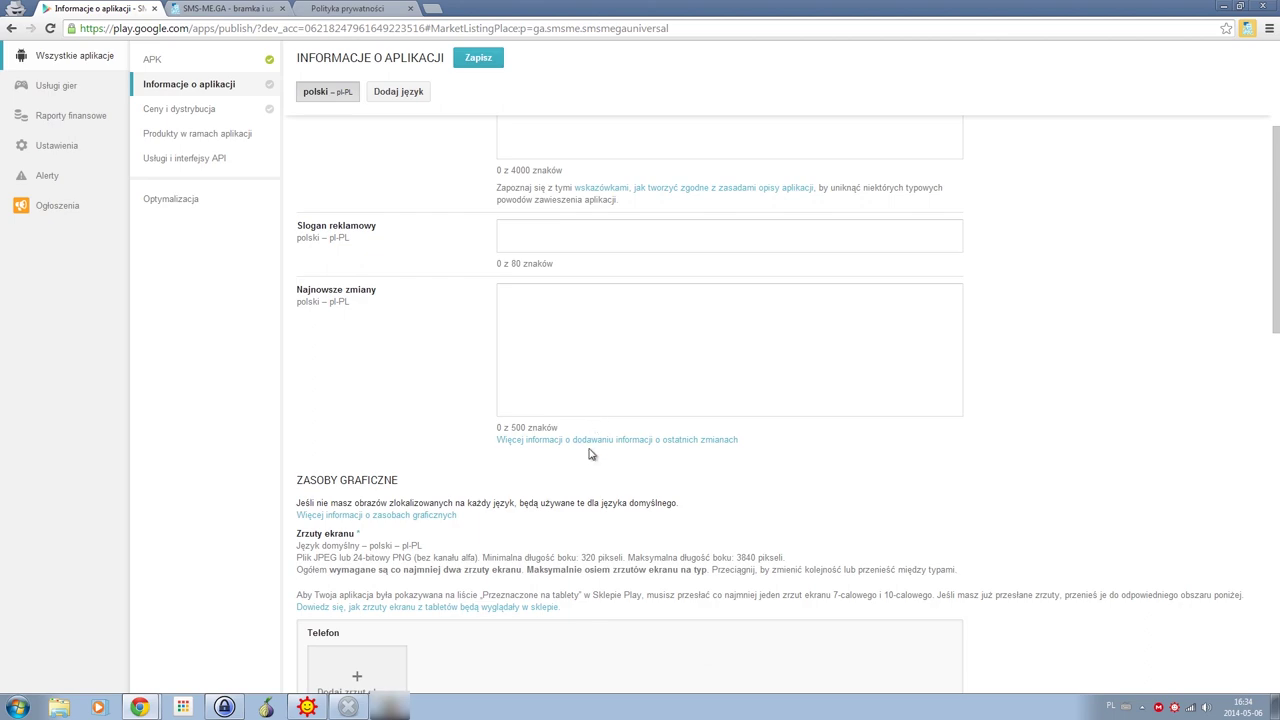
scroll(416, 440, "down", 1)
left_click_drag(302, 480, 428, 480)
left_click(386, 470)
scroll(420, 410, "up", 3)
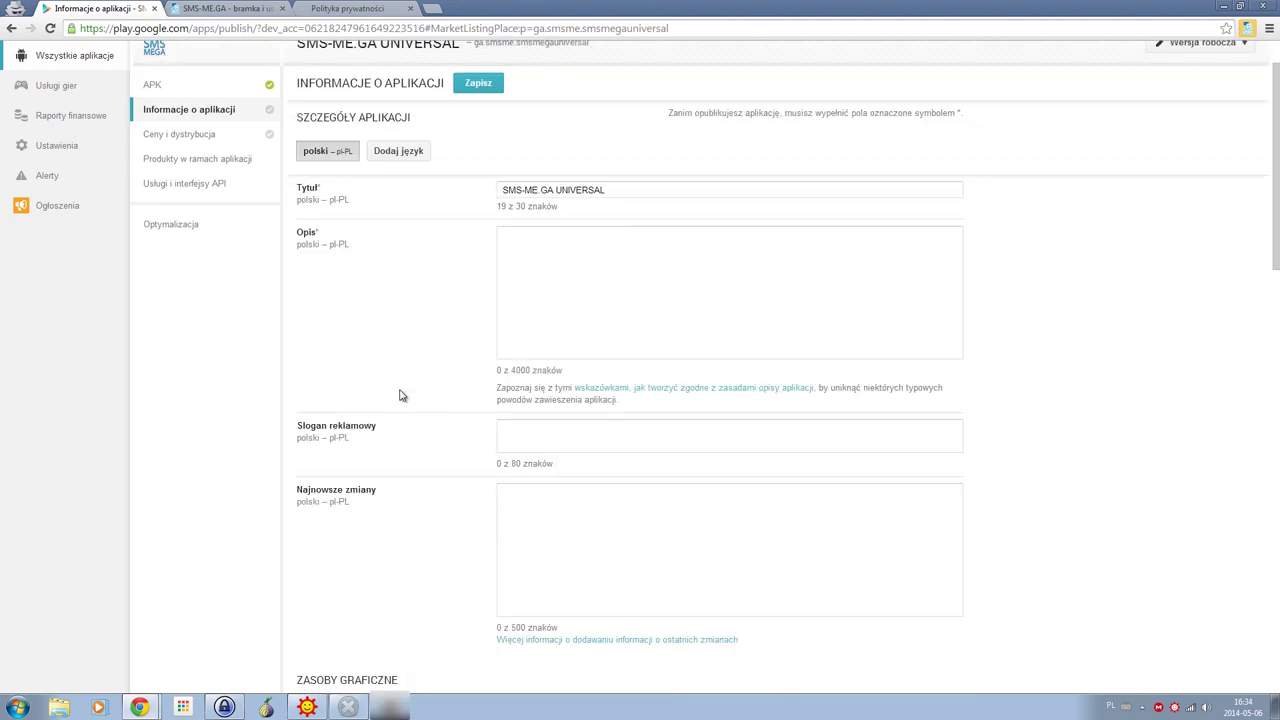
Step: Enter "SMS-ME.GA Darmowe SMSy" as the listing's promotional slogan
left_click(630, 262)
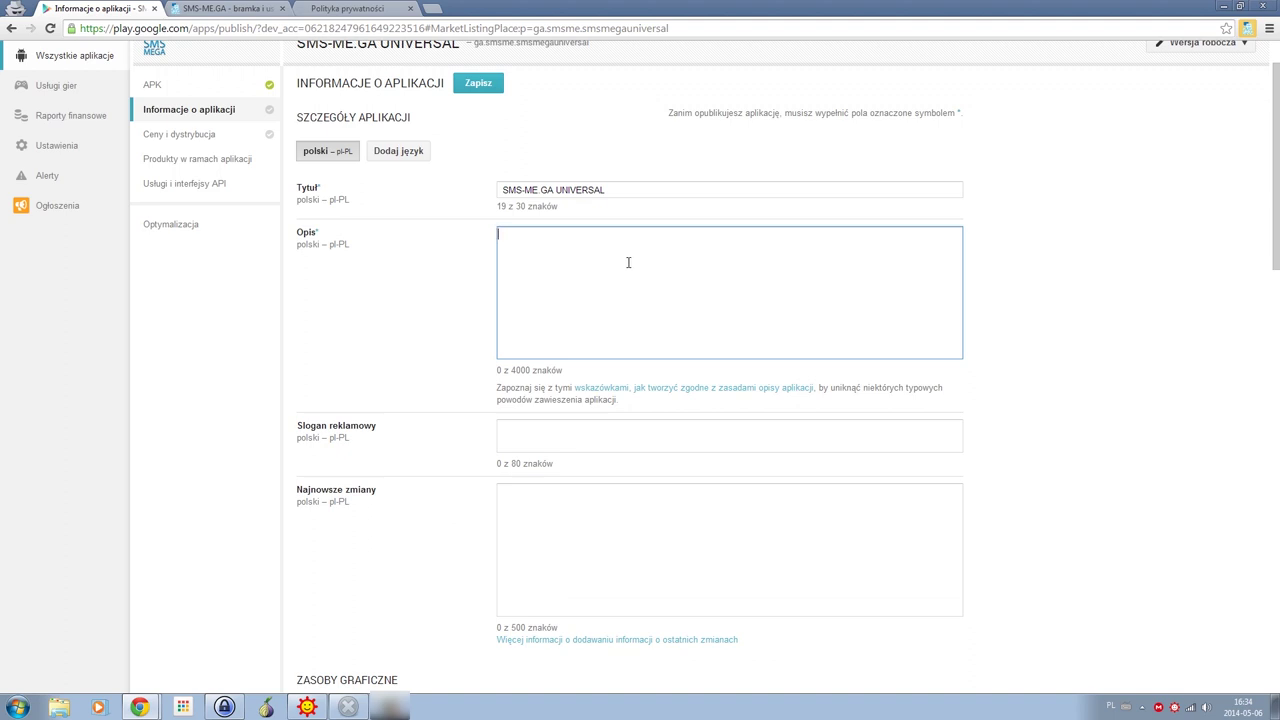
left_click(642, 446)
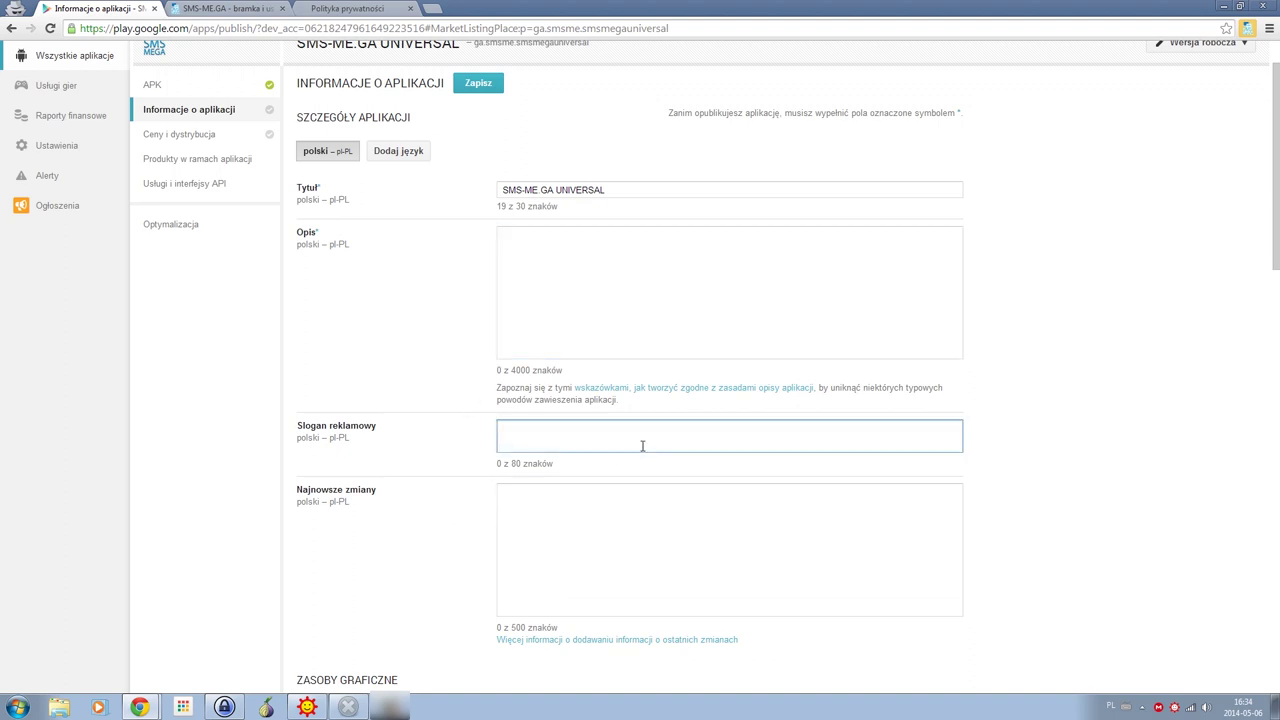
type("SMS-ME.GA Darmowe SMSy")
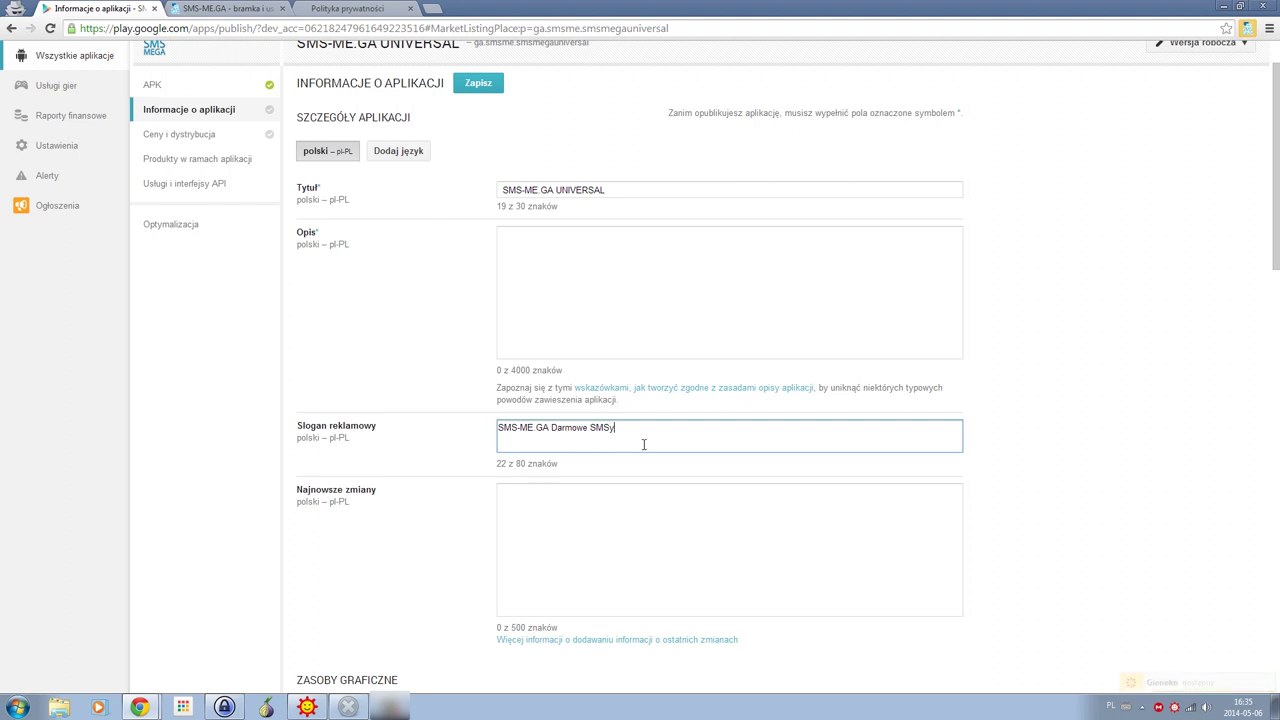
Step: Open the help article on adding recent changes information, close the privacy policy page, and read through the article
scroll(640, 442, "down", 1)
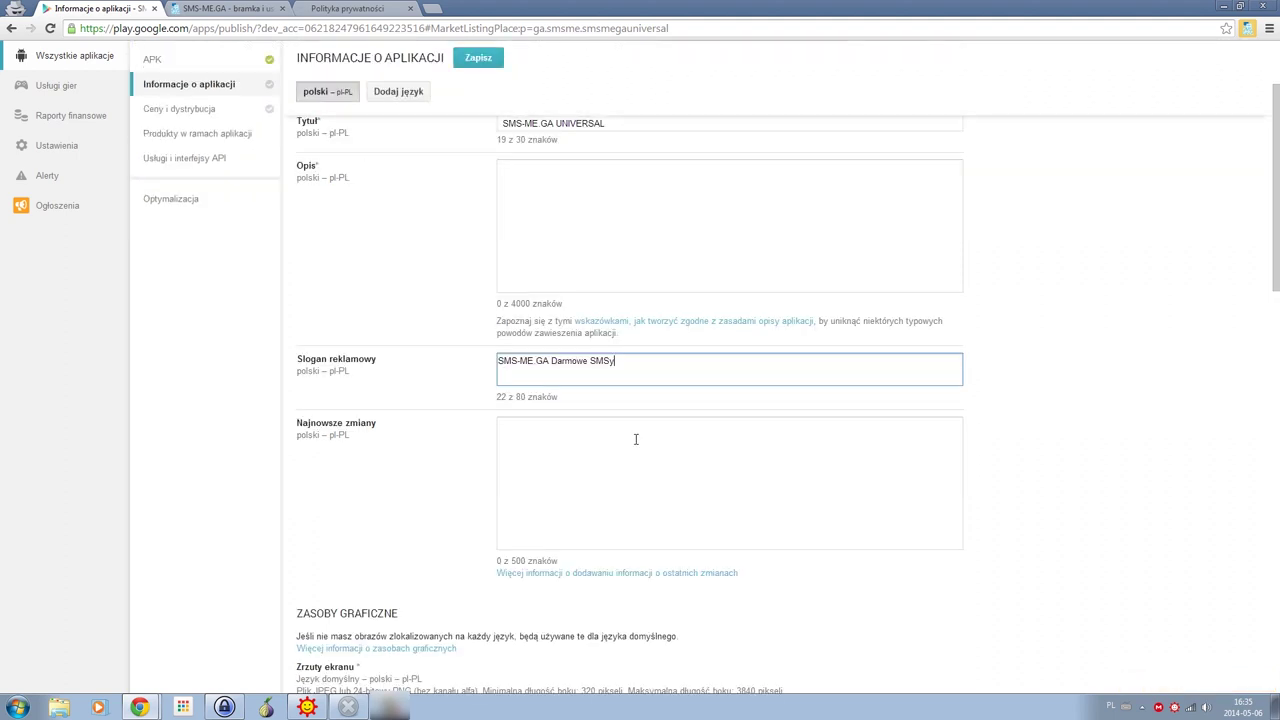
scroll(585, 462, "down", 1)
left_click(585, 462)
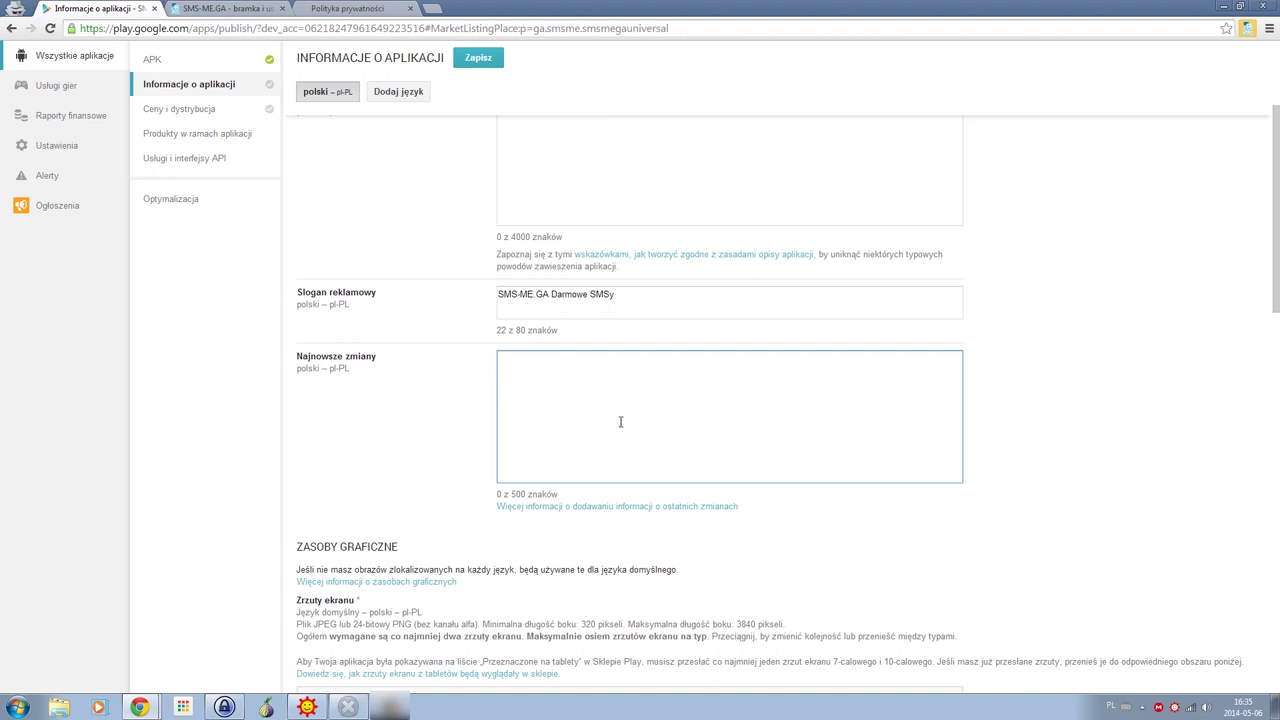
left_click(650, 508)
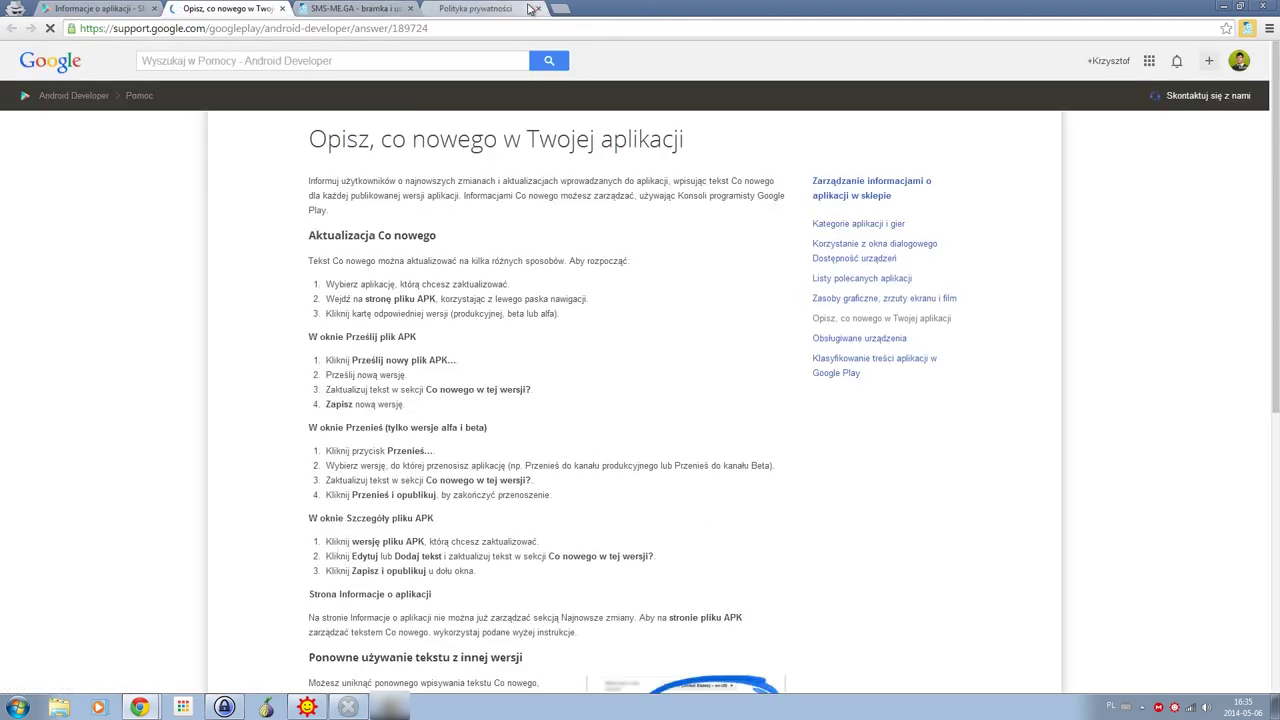
left_click(528, 9)
left_click(539, 9)
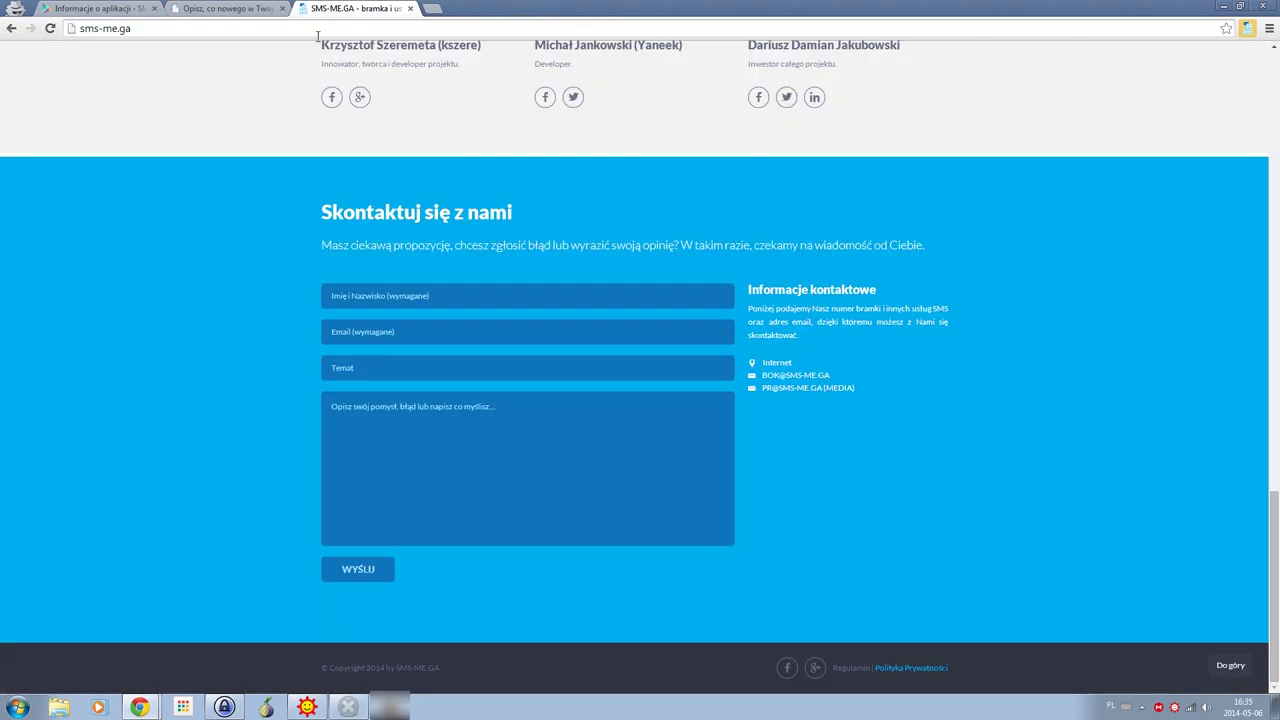
left_click(250, 10)
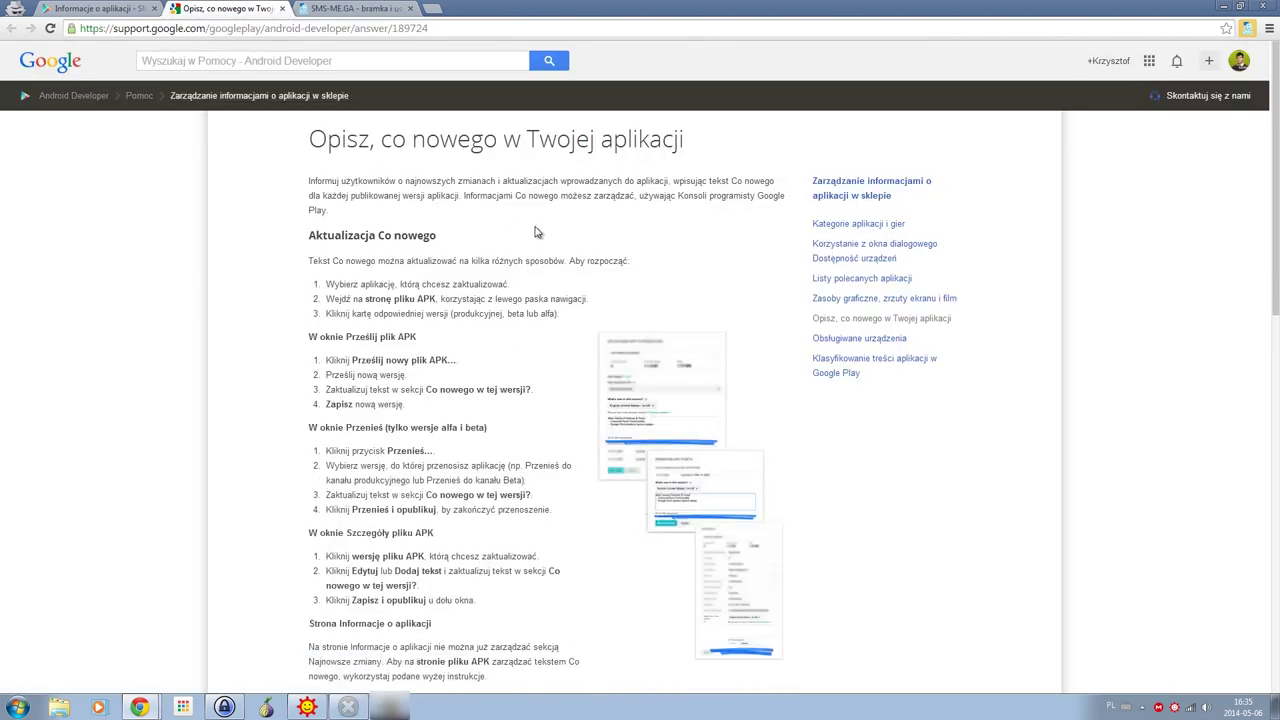
scroll(535, 232, "down", 5)
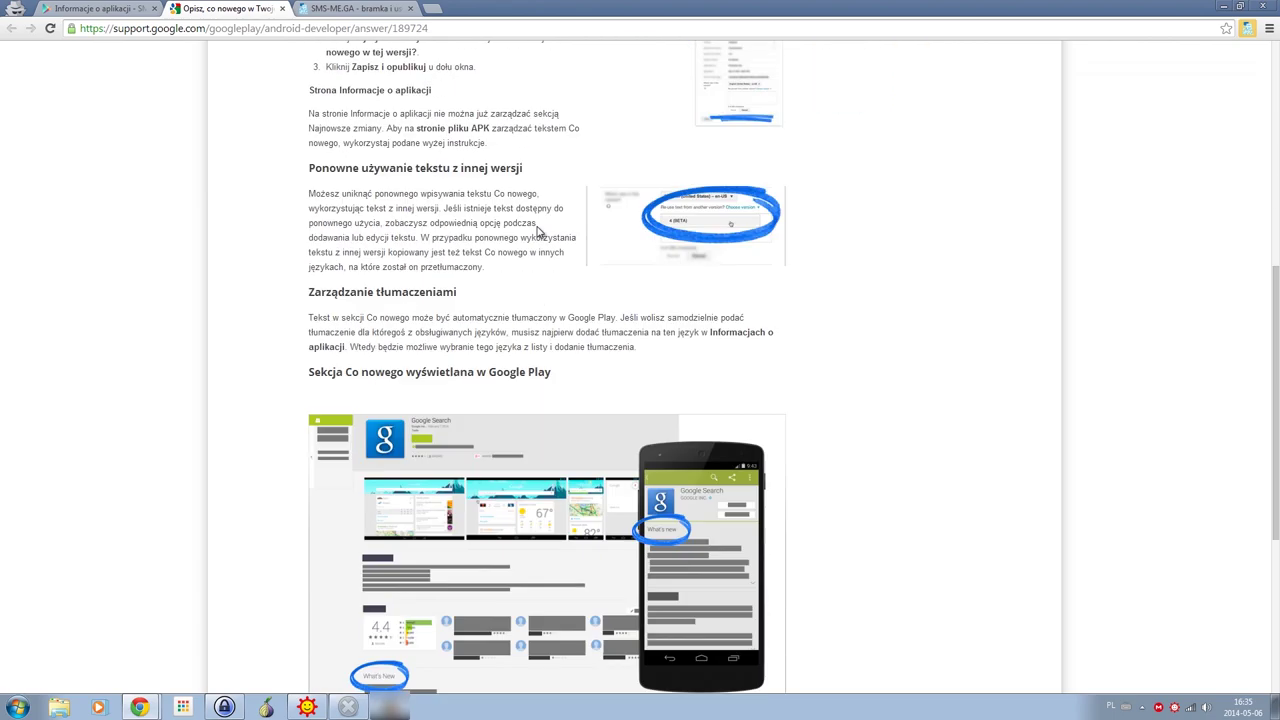
scroll(538, 232, "down", 2)
scroll(530, 228, "up", 8)
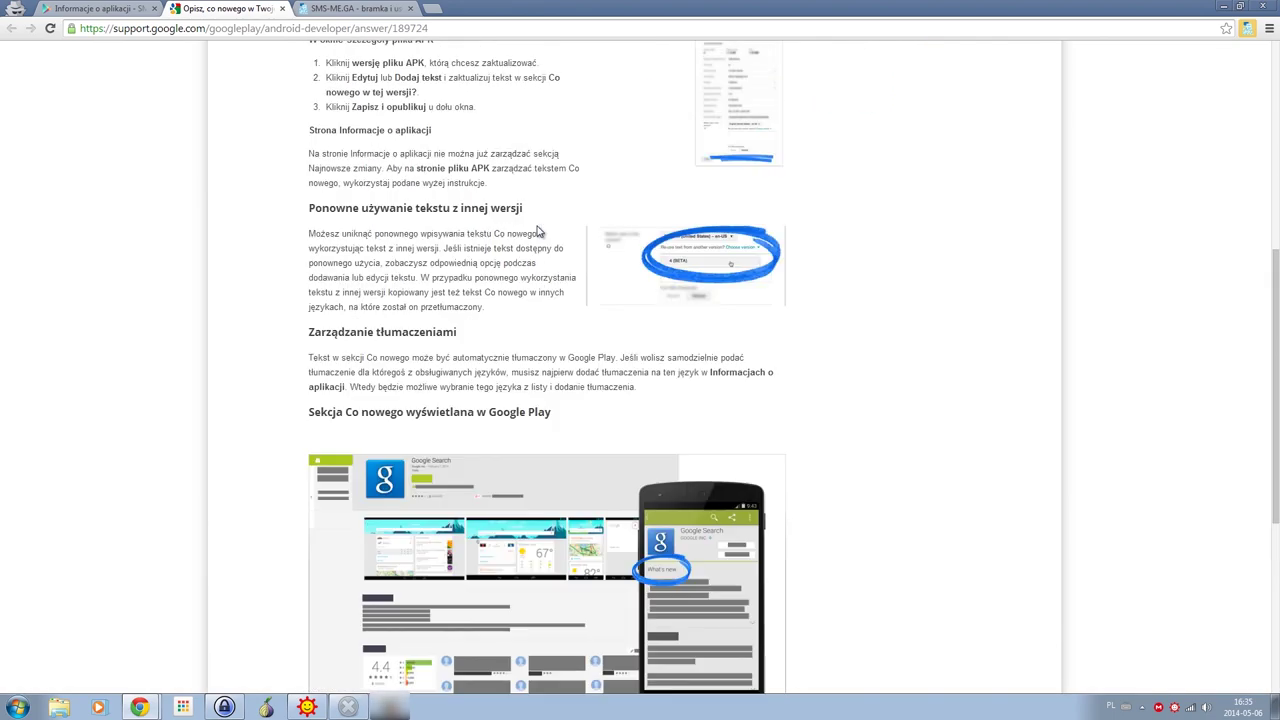
Step: Return to the store listing and look over the recent changes field, screenshot requirements and app details
left_click(100, 8)
left_click(577, 399)
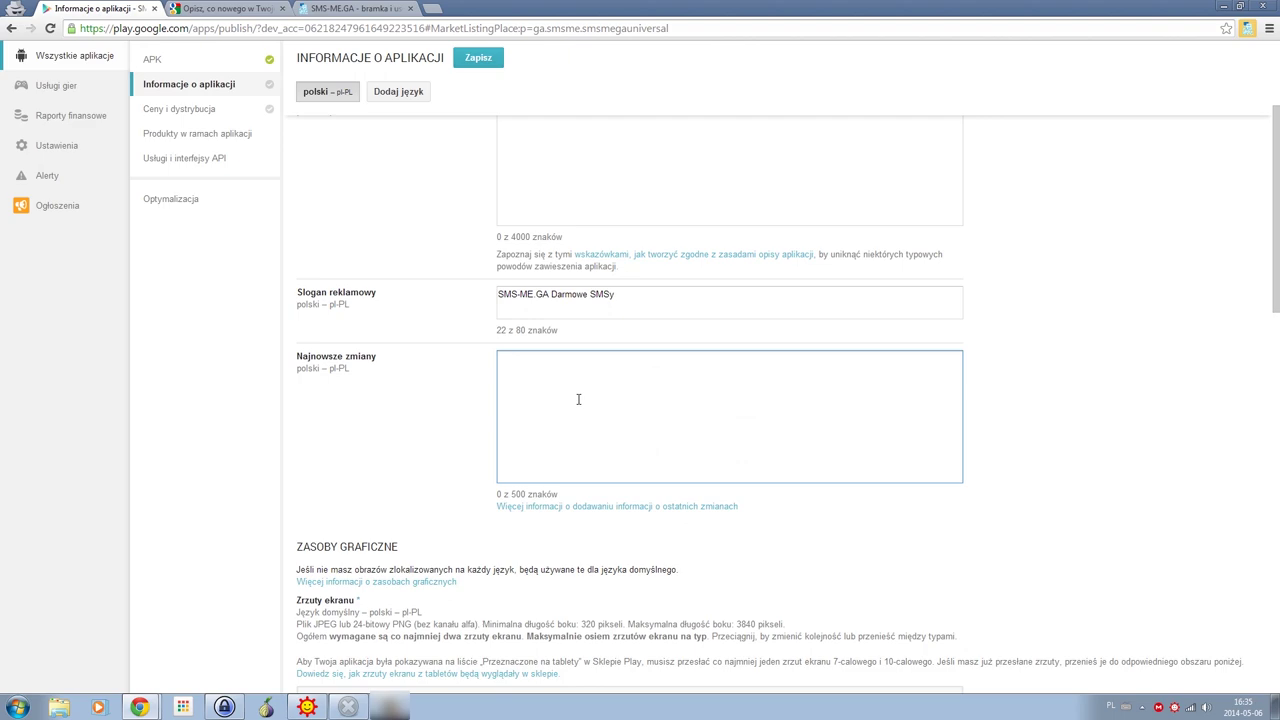
scroll(480, 380, "down", 3)
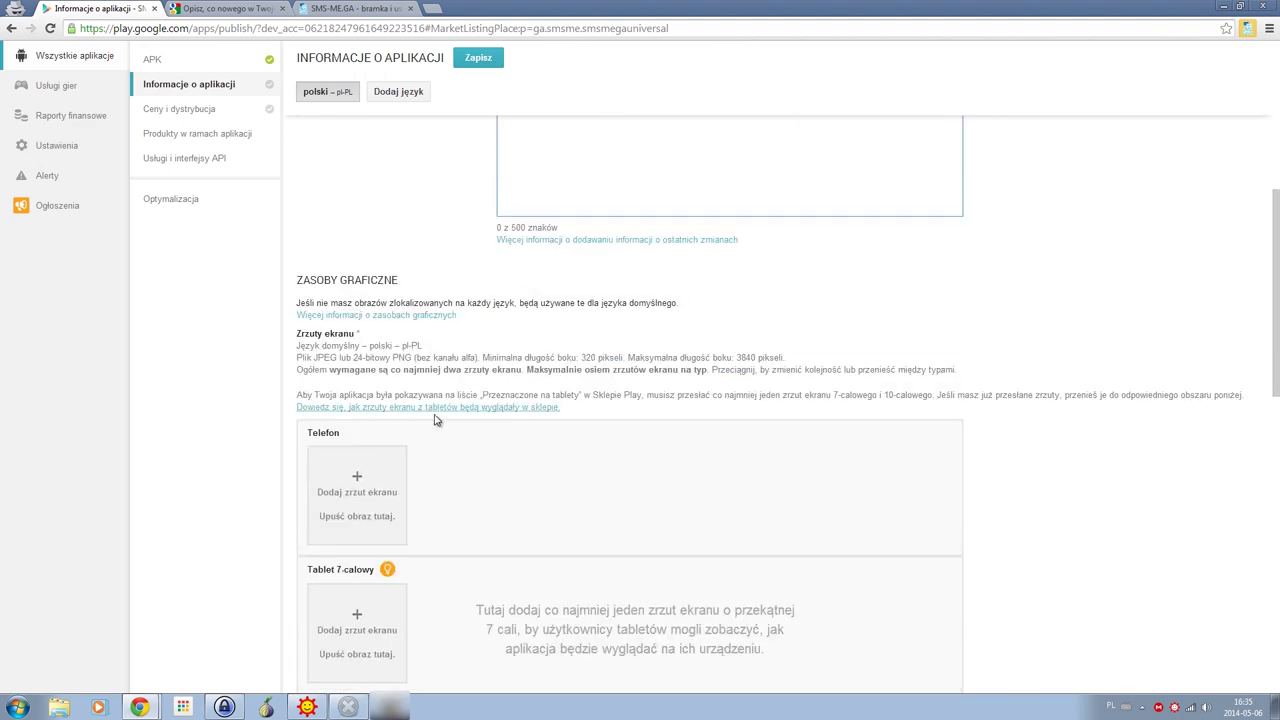
scroll(451, 397, "up", 4)
scroll(450, 399, "up", 1)
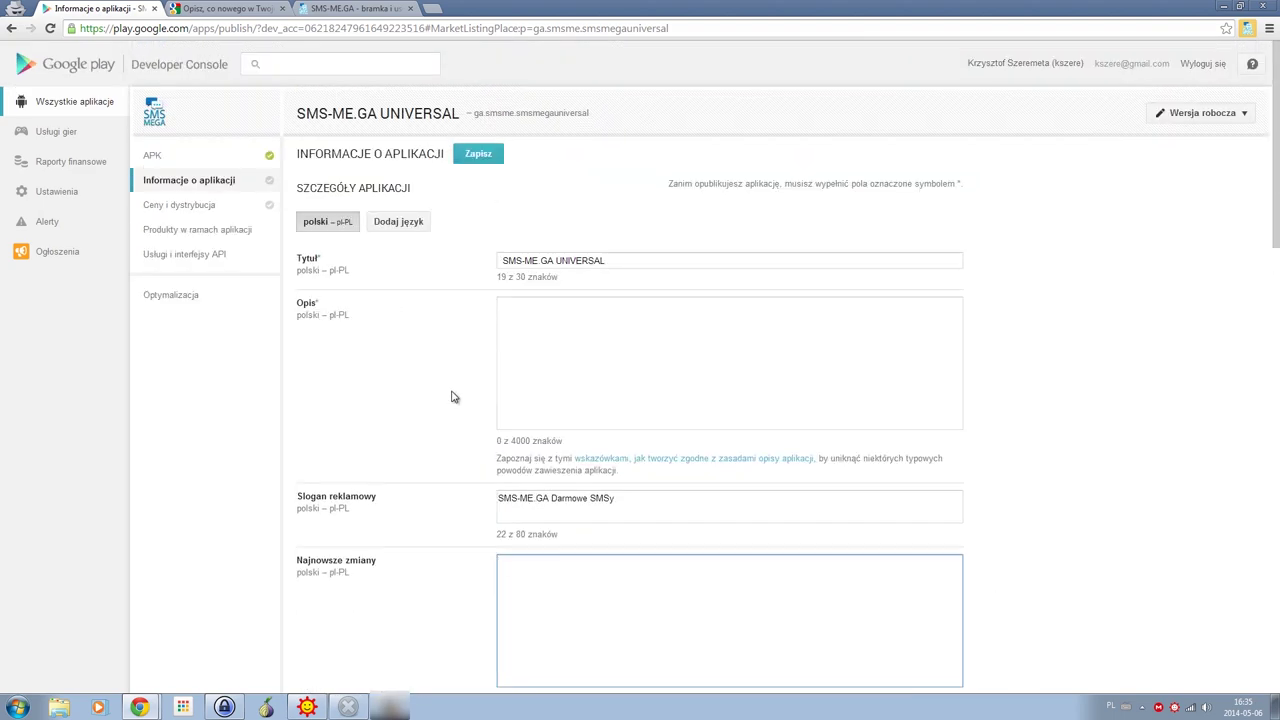
Step: Copy the "Nasze usługi" introductory paragraph from the SMS-ME.GA website into the app's description
scroll(451, 397, "down", 2)
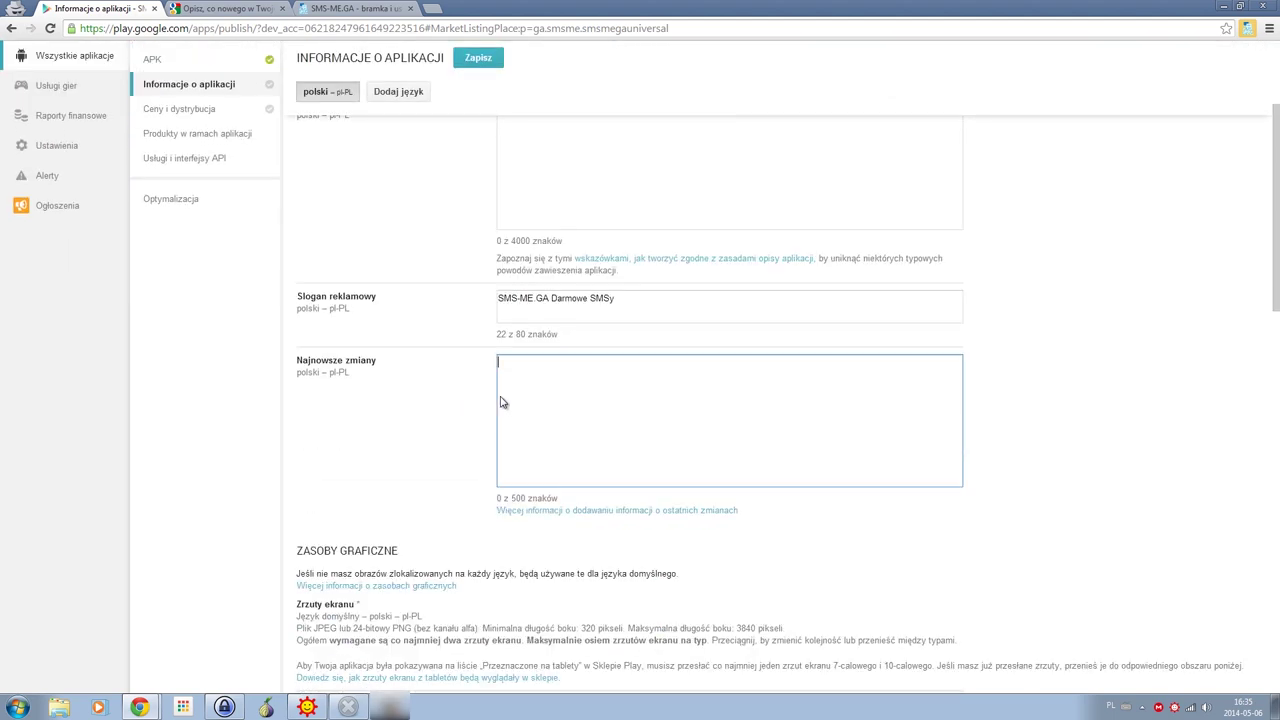
scroll(530, 360, "up", 2)
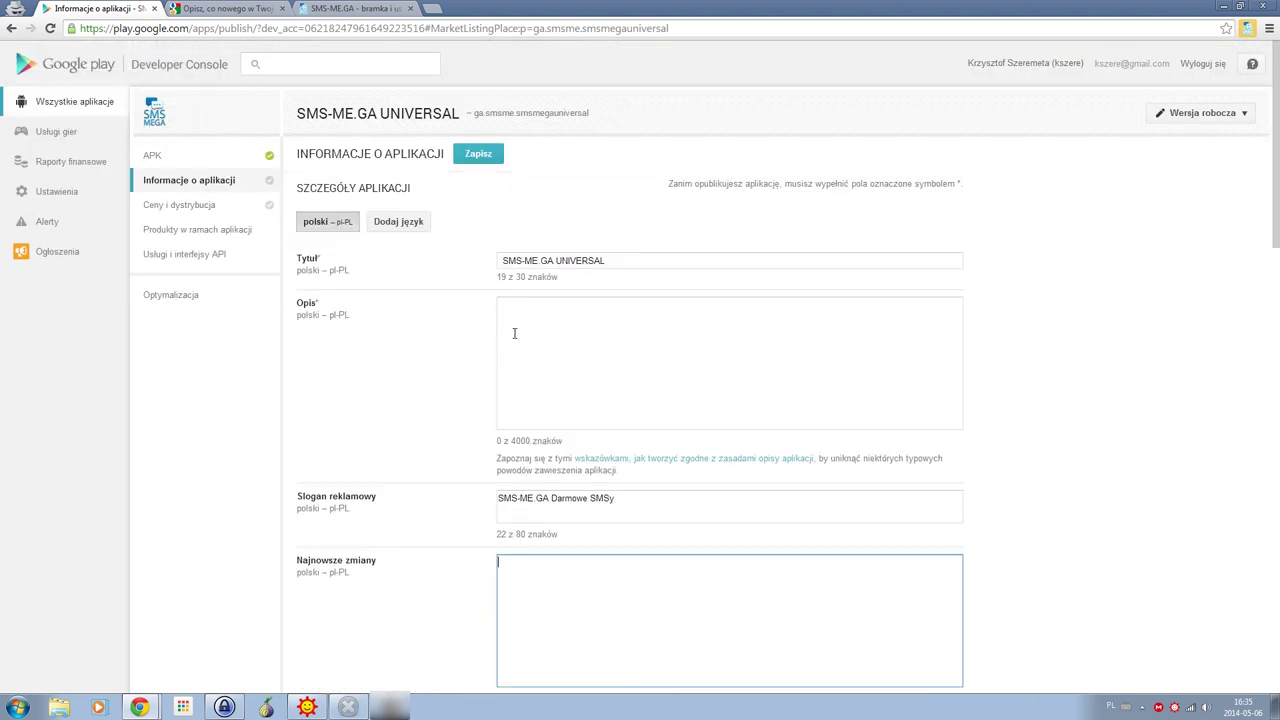
scroll(446, 369, "down", 1)
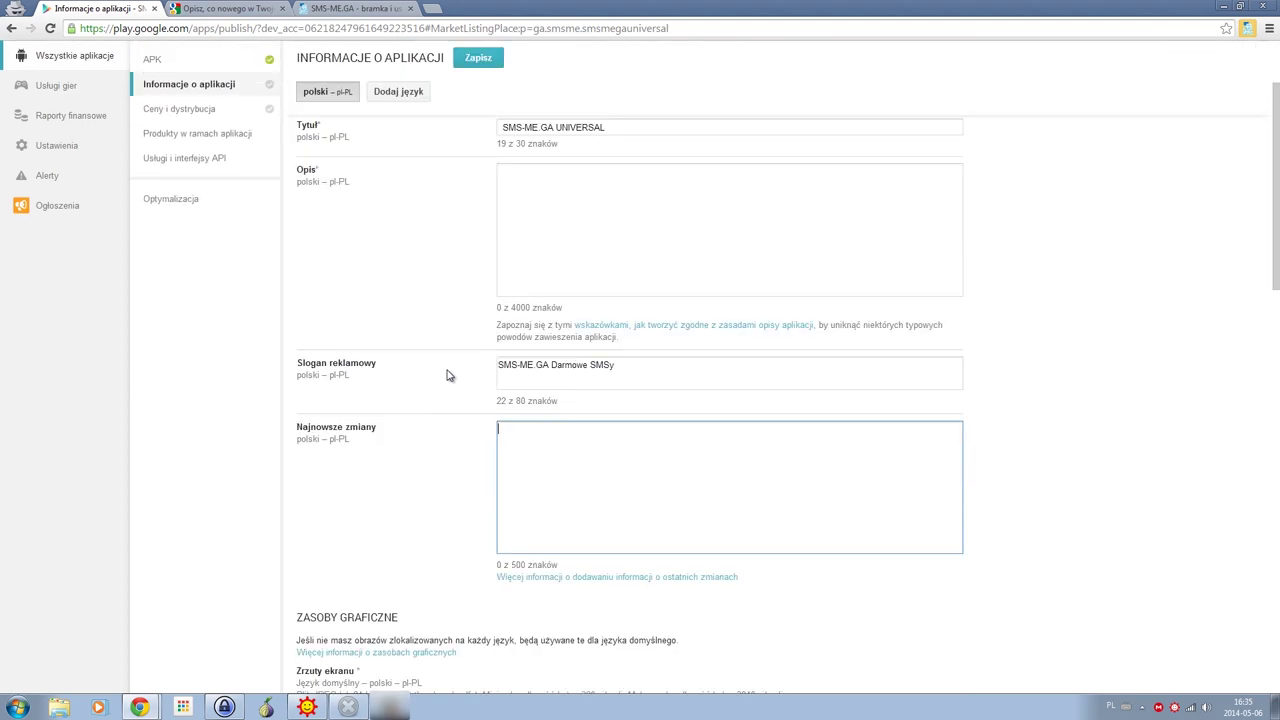
left_click(592, 280)
scroll(600, 446, "up", 1)
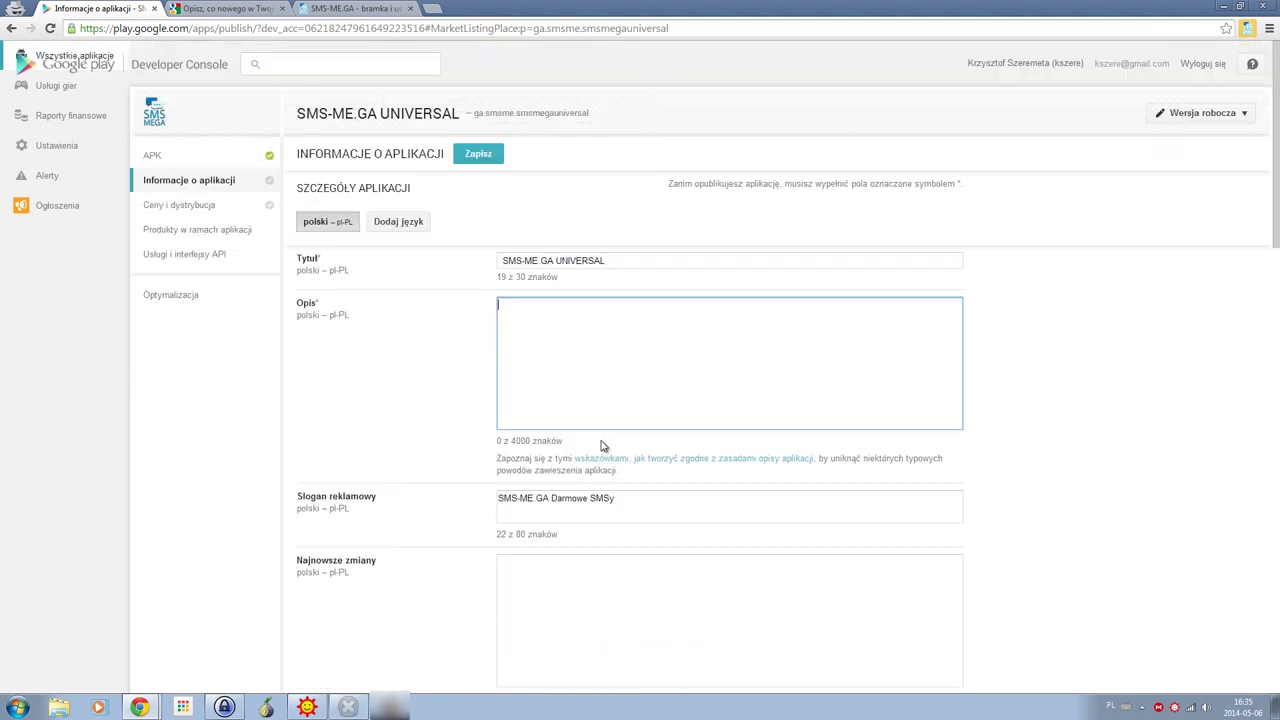
left_click(355, 8)
scroll(284, 222, "up", 15)
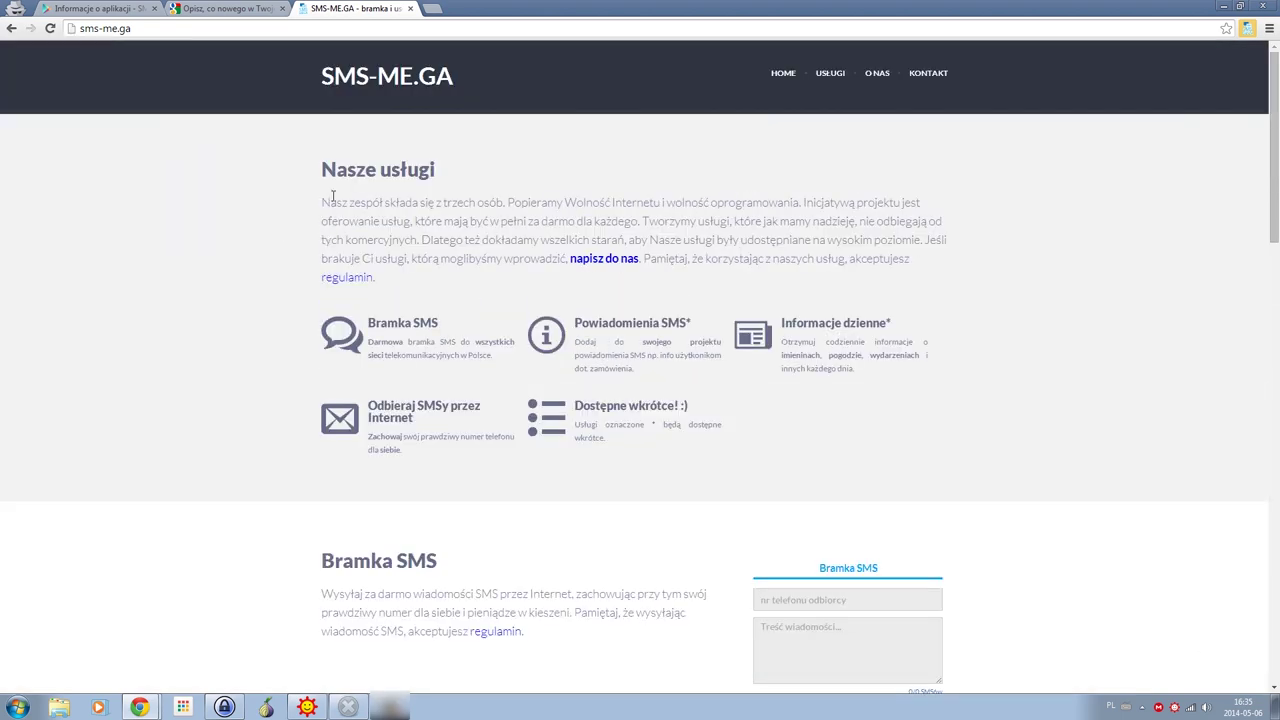
left_click_drag(324, 204, 355, 225)
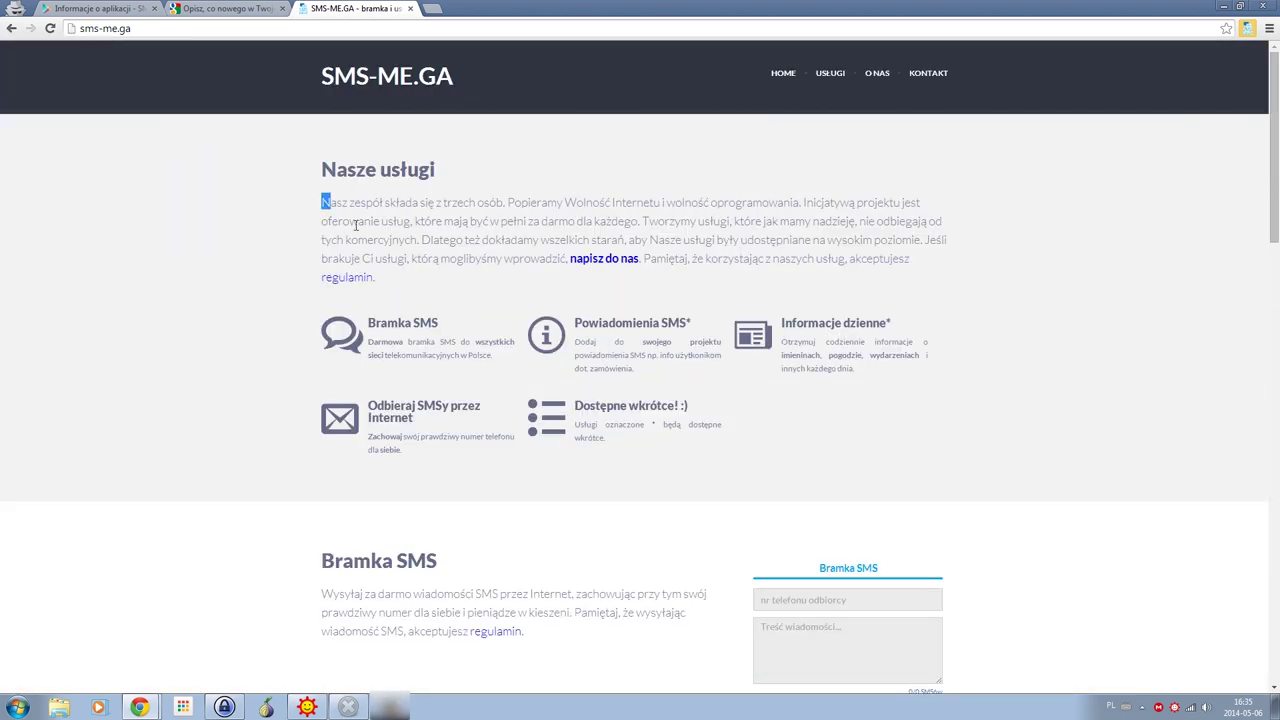
left_click(414, 280)
key("ctrl+shift+Tab")
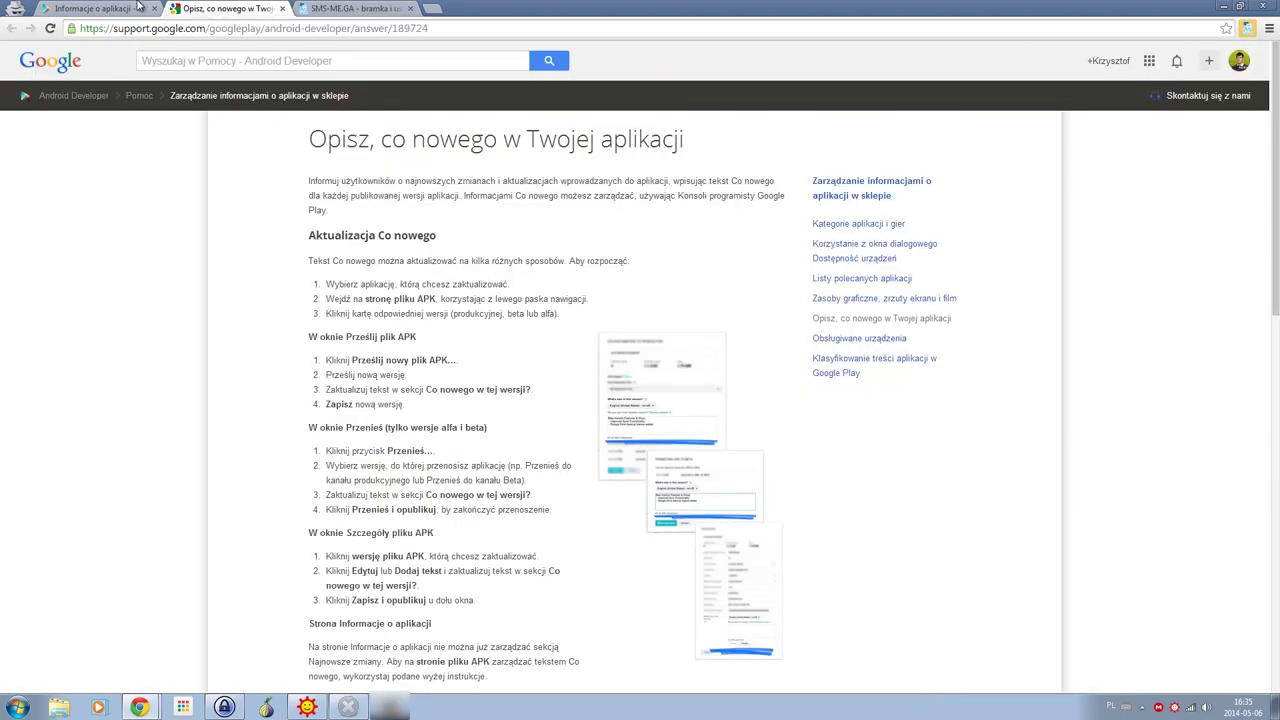
key("ctrl+shift+Tab")
type("Nasz zespół składa się z trzech osób. Popieramy Wolność Internetu i wolność oprogramowania. Inicjatywą projektu jest oferowanie usług, które mają być w pełni za darmo dla każdego. Tworzymy usługi, które jak mamy nadzieję, nie odbiegają od tych komercyjnych. Dlatego też dokładamy wszelkich starań, aby Nasze usługi były udostępniane na wysokim poziomie. Jeśli brakuje Ci usługi, którą moglibyśmy wprowadzić, napisz do nas. Pamiętaj, że korzystając z naszych usług, akceptujesz regulamin.")
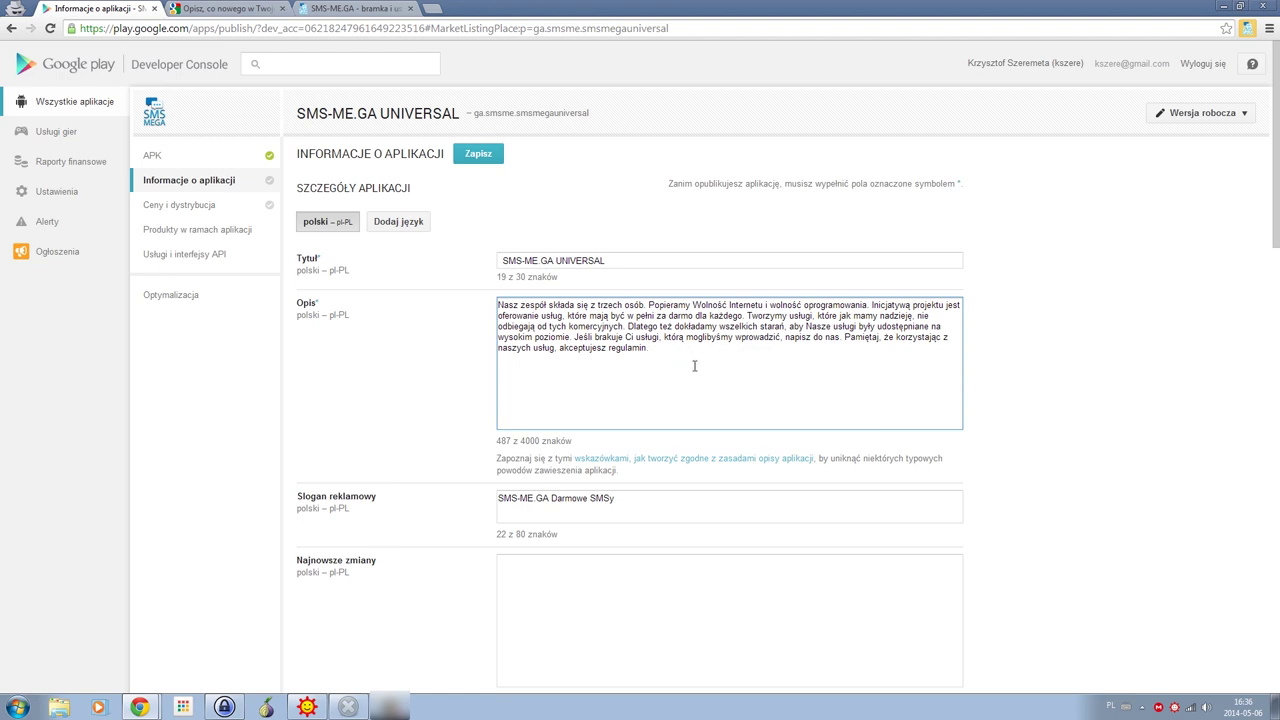
Step: Add a separate "O nas:" heading line above the paragraph in the description
scroll(463, 357, "down", 2)
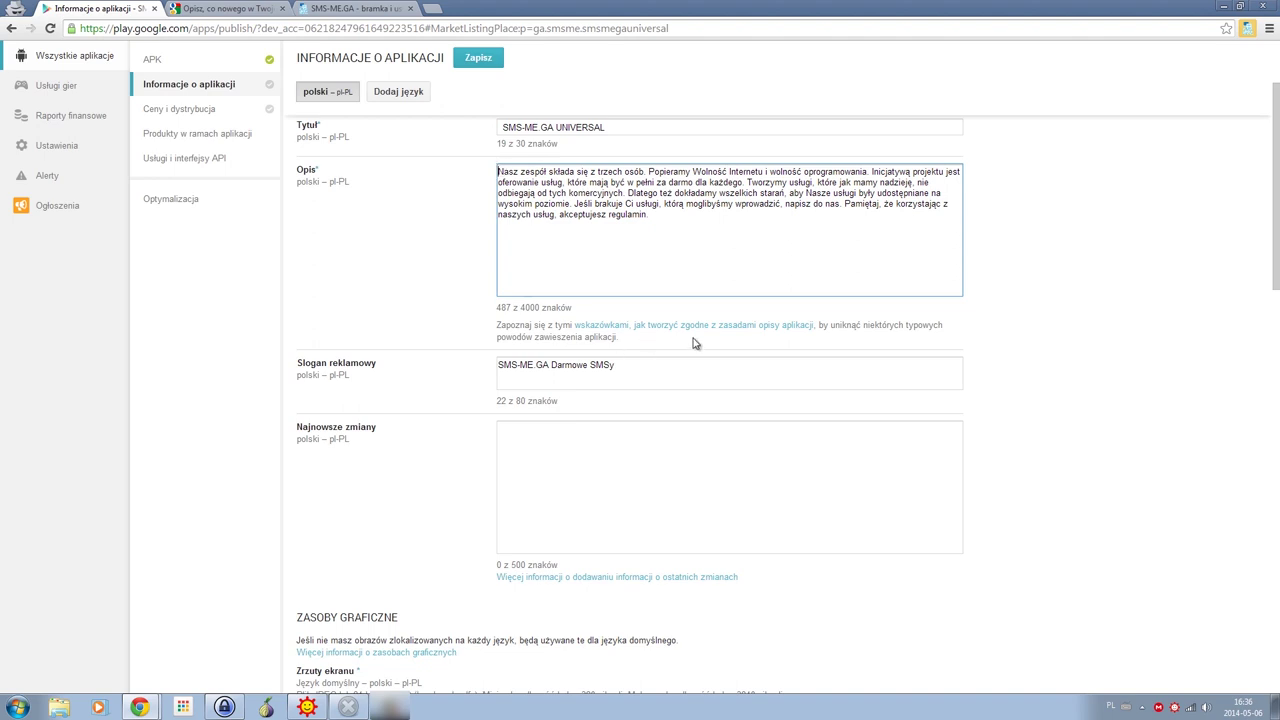
key("Return")
key("Return")
key("Up")
key("Up")
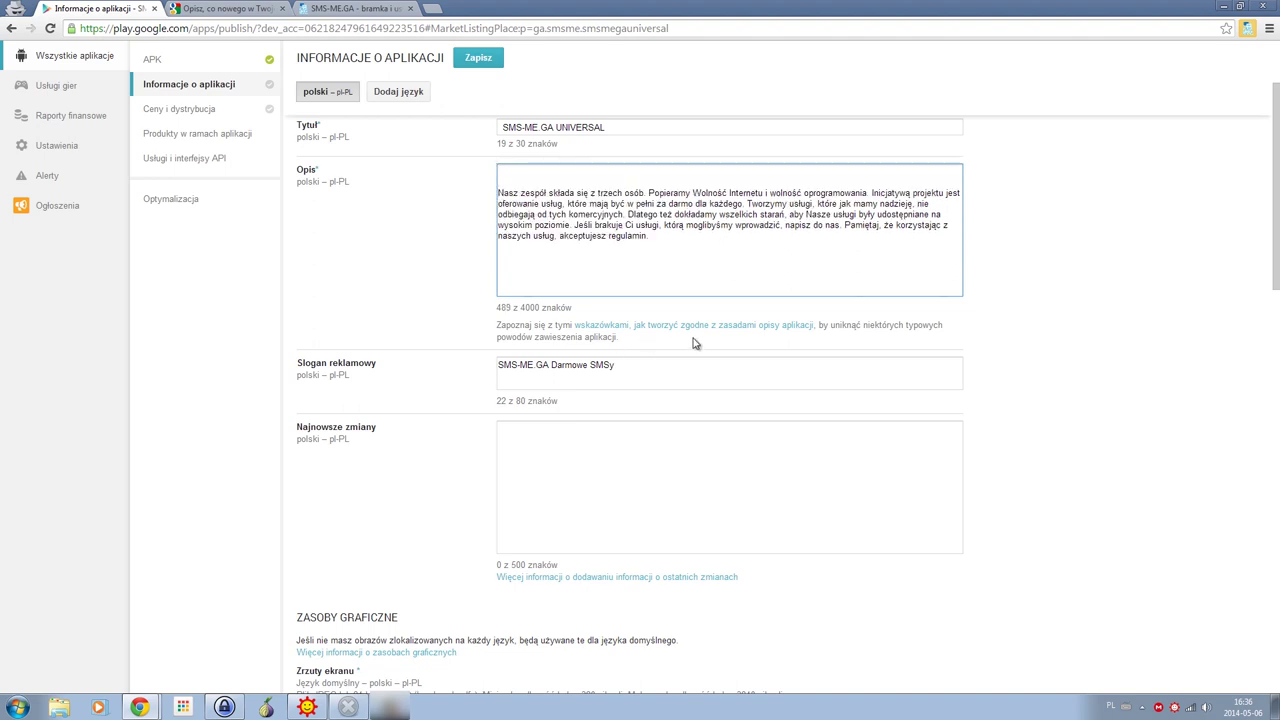
type("O Na")
key("BackSpace")
key("BackSpace")
type("nas")
key("BackSpace")
type(":")
Step: Add another blank line above the description's heading and change the heading to "O projekcie SMS-ME.GA"
scroll(679, 299, "up", 2)
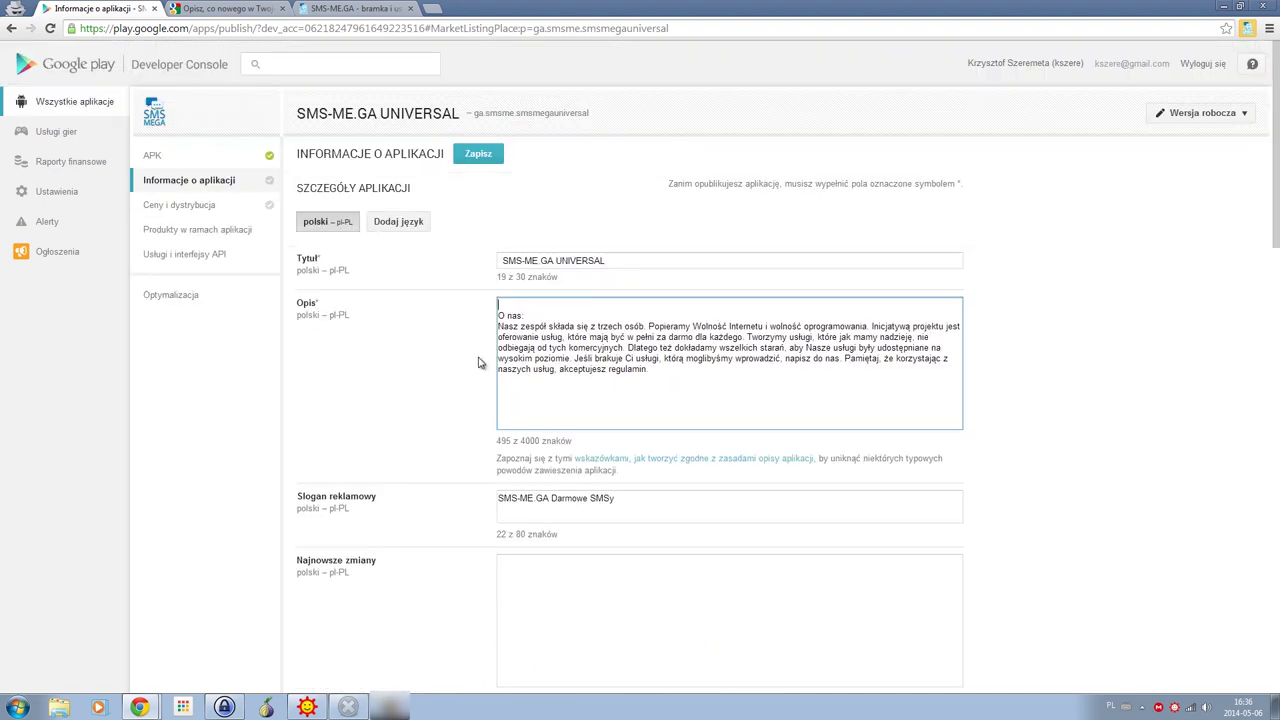
key("Return")
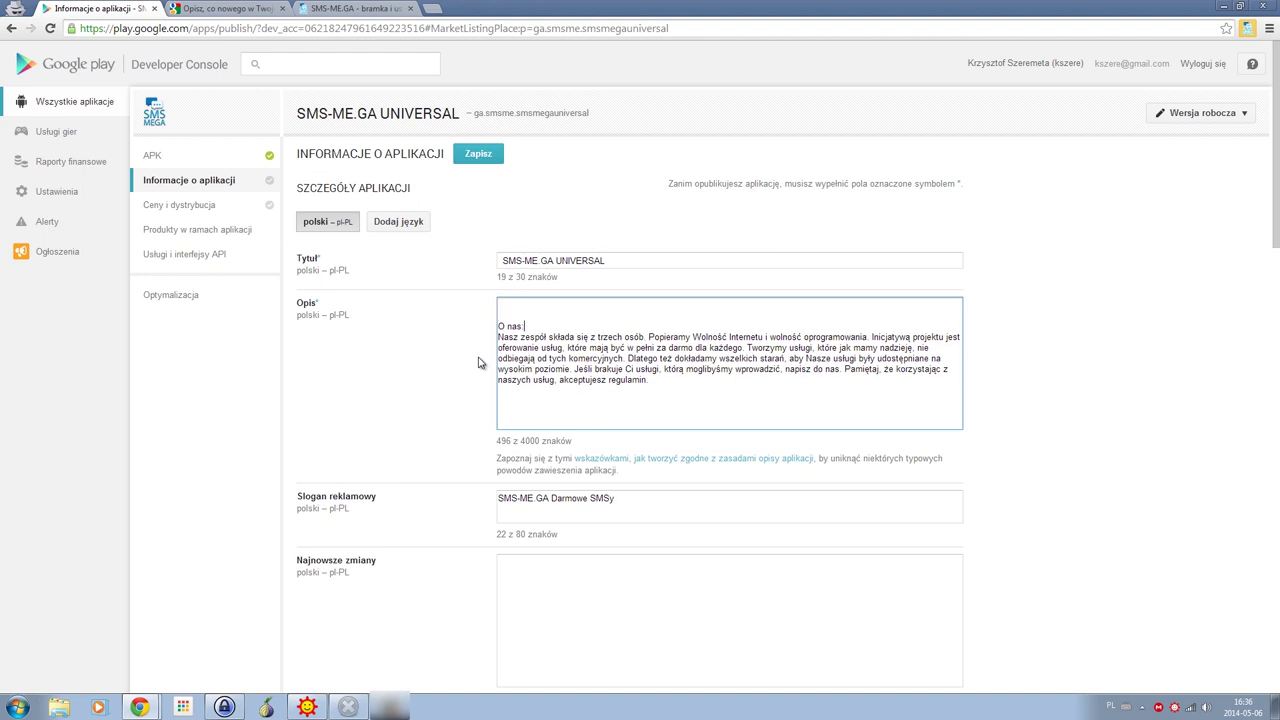
key("shift+End")
type("O")
type(" projekcie SMS")
type("-ME.GA")
Step: Open the description with "Aplikacja umożliwia wysyłania darmowych wiadomości SMS do wszystkich operatorów sieci komórkowych na terenie Polski."
type("Aplikacja u")
type("mozliwia ")
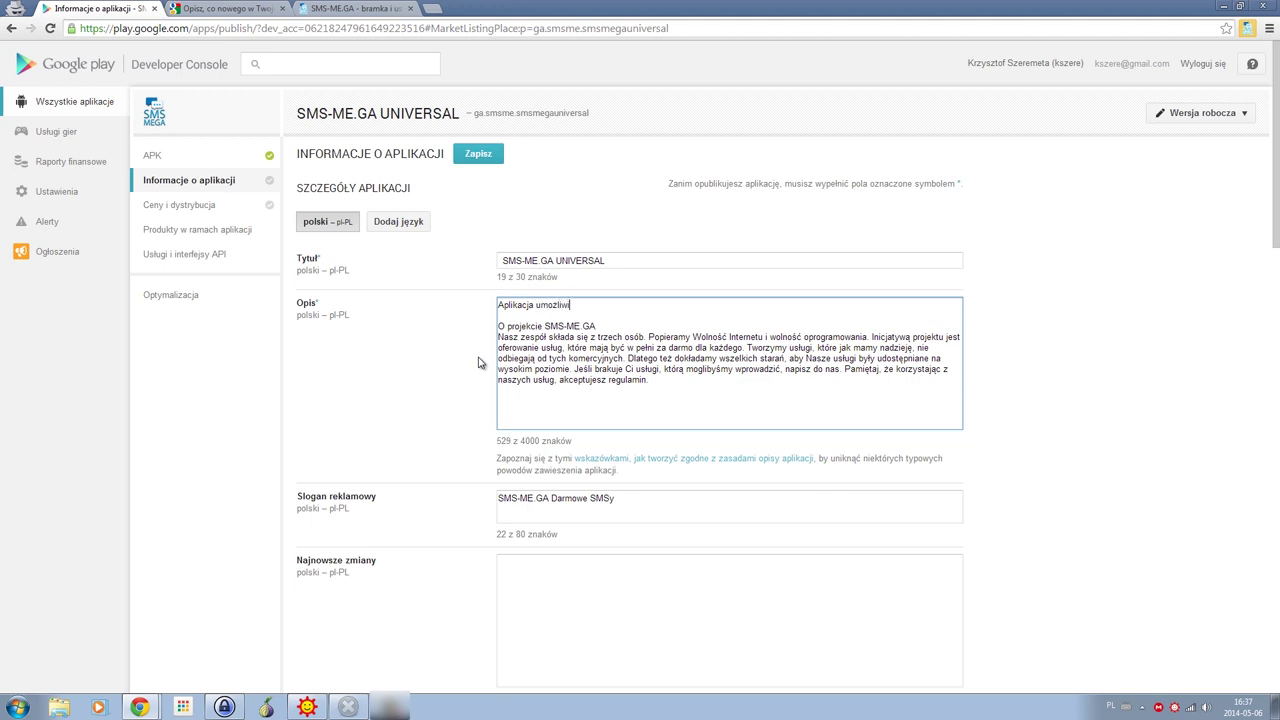
type("wysyłania darmowych wiadomości ")
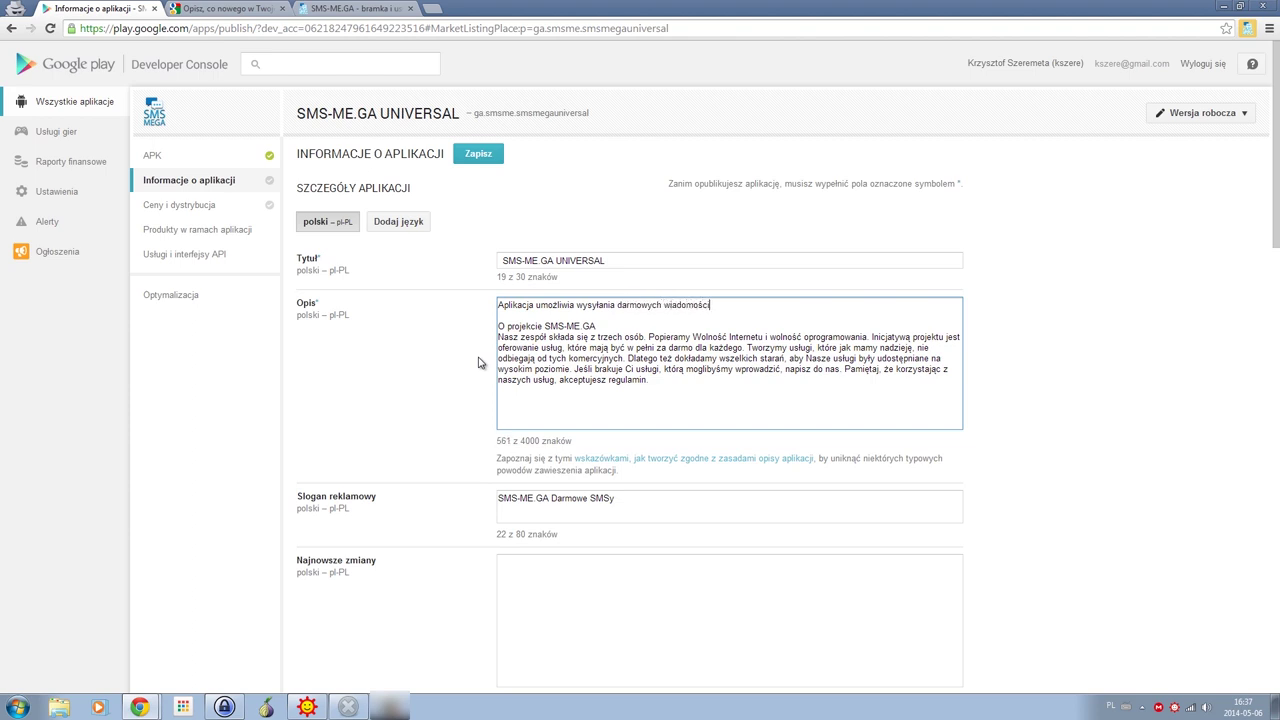
type("SMS do wszystkich operatorów sieci komó")
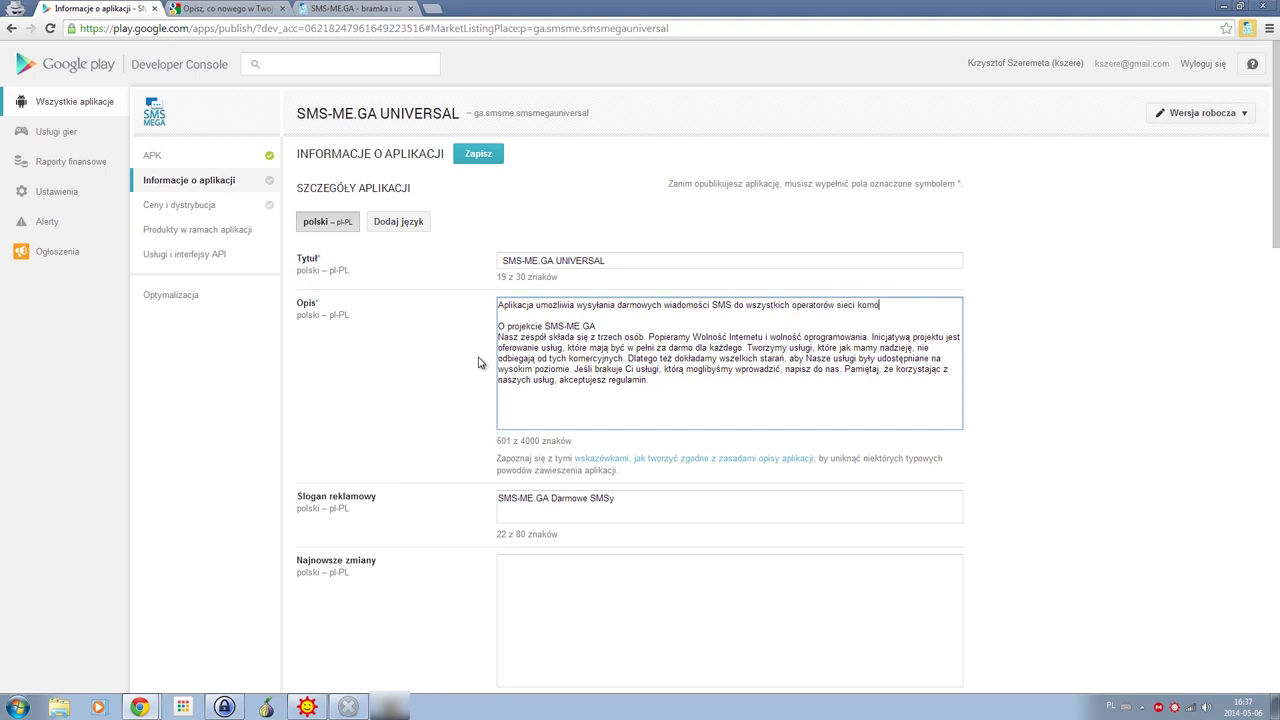
type("rkowych na terenie Polski.")
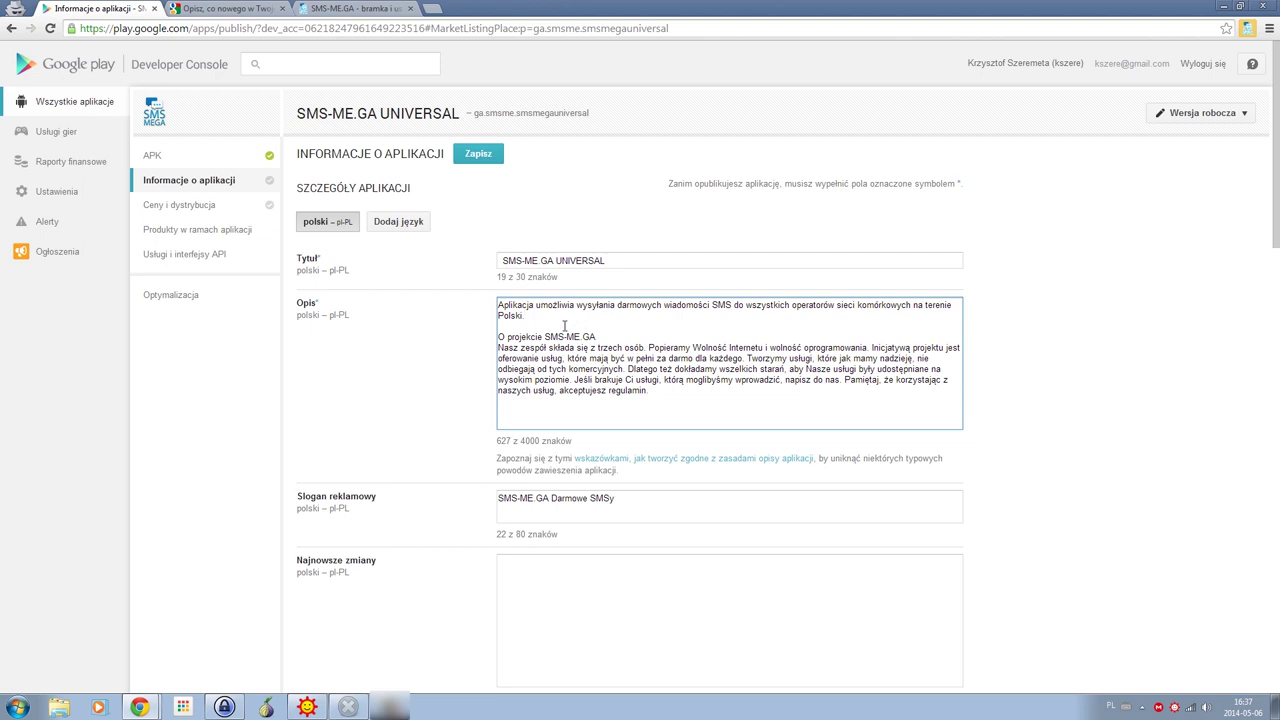
Step: Enter "Jest to pierwsza wersja aplikacji." as the listing's recent changes text
scroll(565, 326, "down", 1)
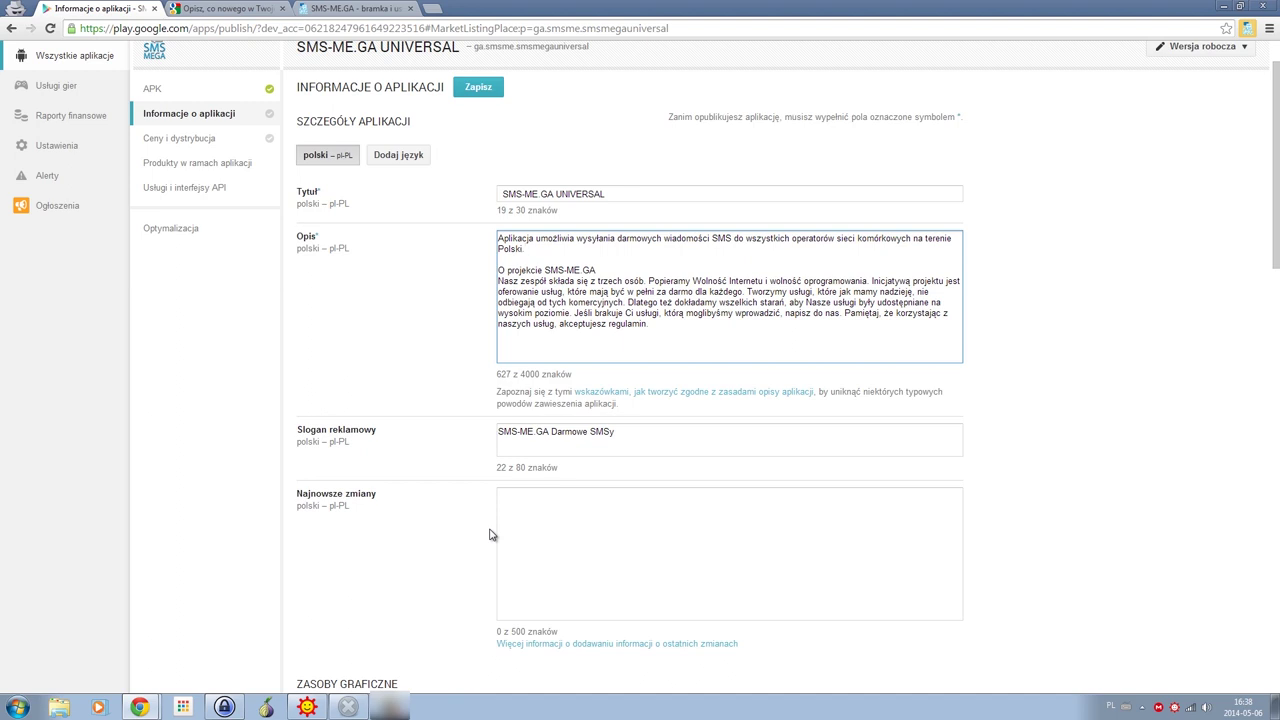
scroll(554, 514, "down", 1)
left_click(573, 462)
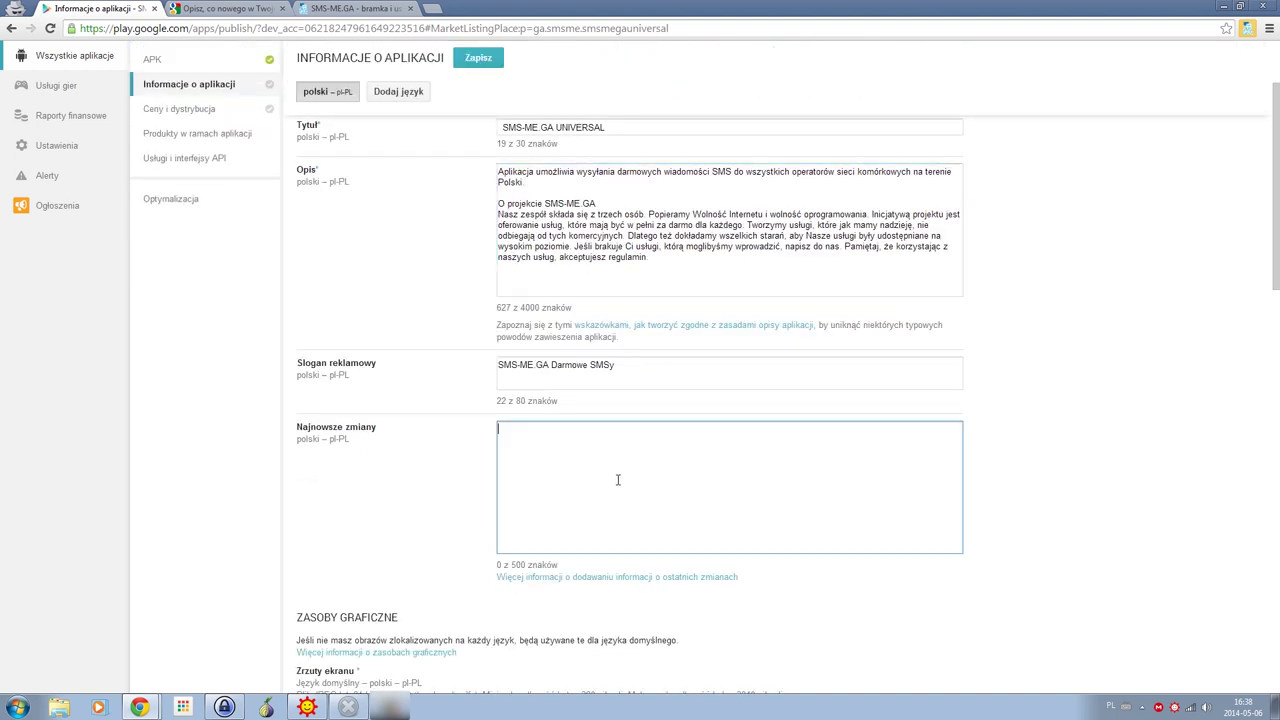
type("Jest to najnowsza wersja apl")
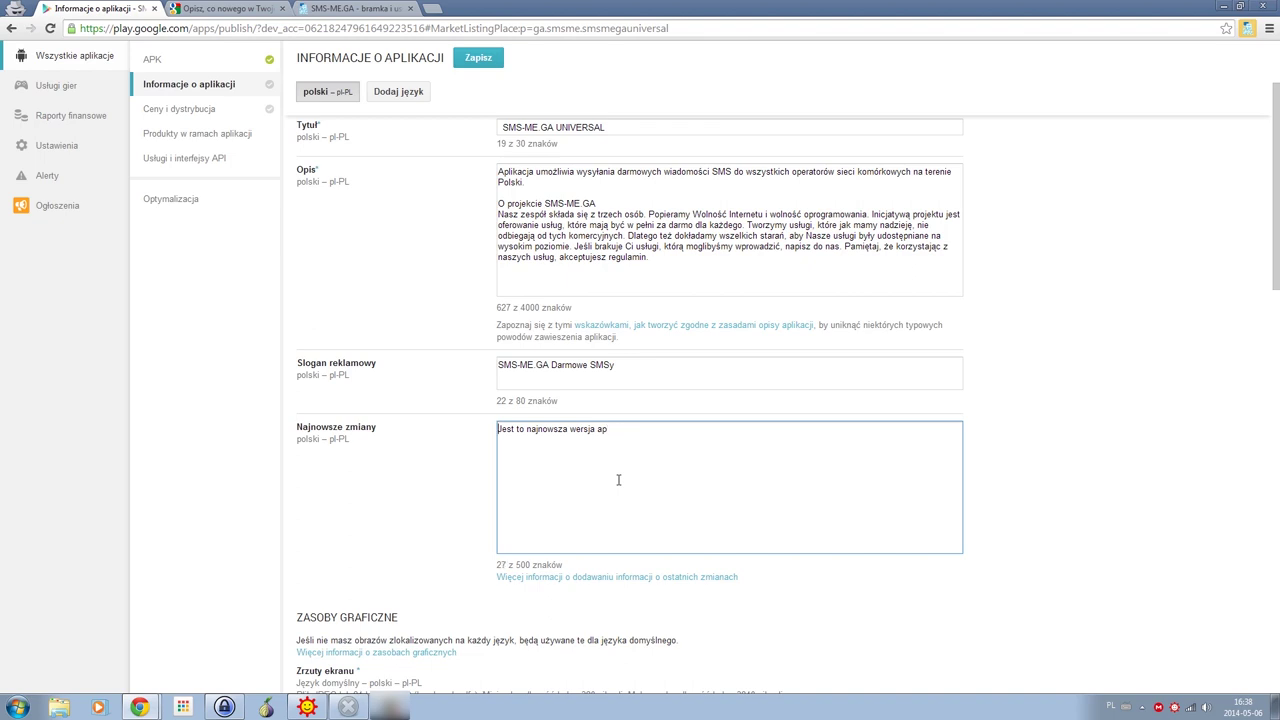
key("Right")
key("Right")
key("shift+Right")
key("shift+Right")
key("shift+Right")
key("shift+Right")
key("shift+Right")
key("shift+Right")
key("shift+Right")
key("shift+Right")
key("shift+Right")
key("shift+Right")
key("shift+Left")
key("Delete")
type("pierwsza wersja aplikacji")
Step: Review the graphic assets requirements and the phone, 7-inch tablet and 10-inch tablet screenshot areas
scroll(618, 480, "down", 2)
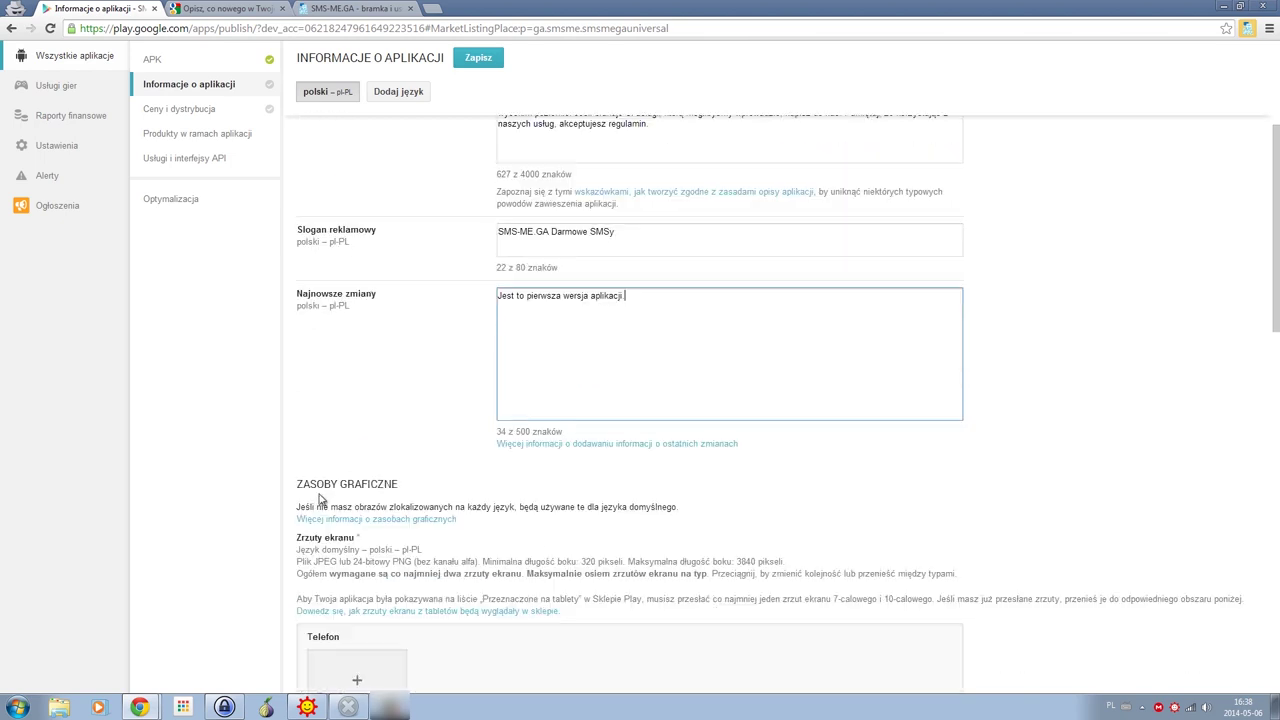
scroll(297, 502, "down", 1)
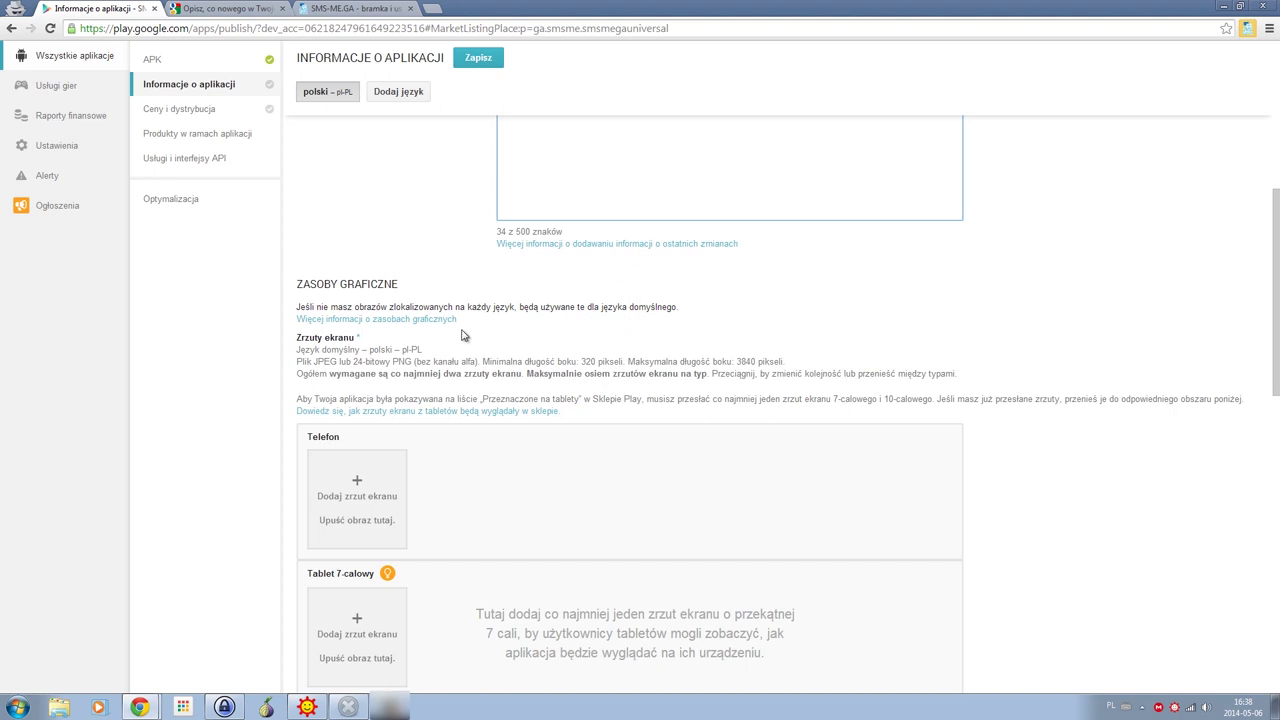
scroll(366, 350, "down", 1)
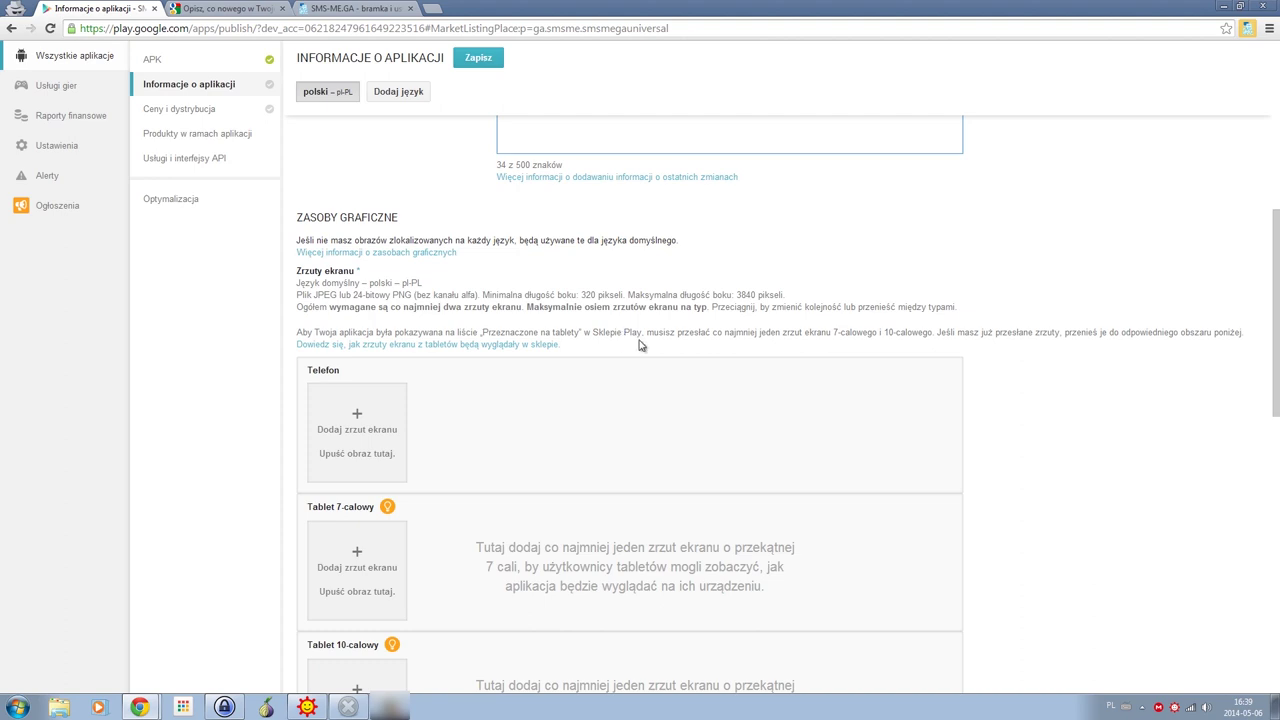
scroll(793, 328, "down", 1)
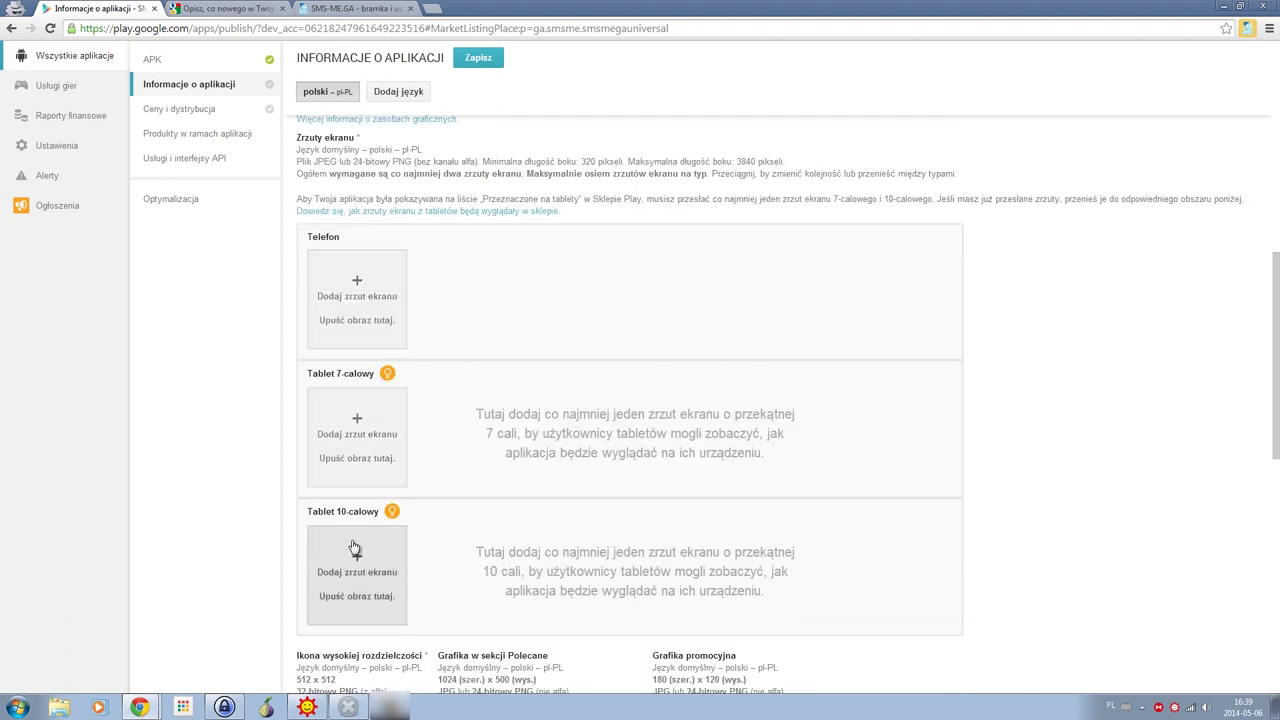
scroll(650, 325, "up", 1)
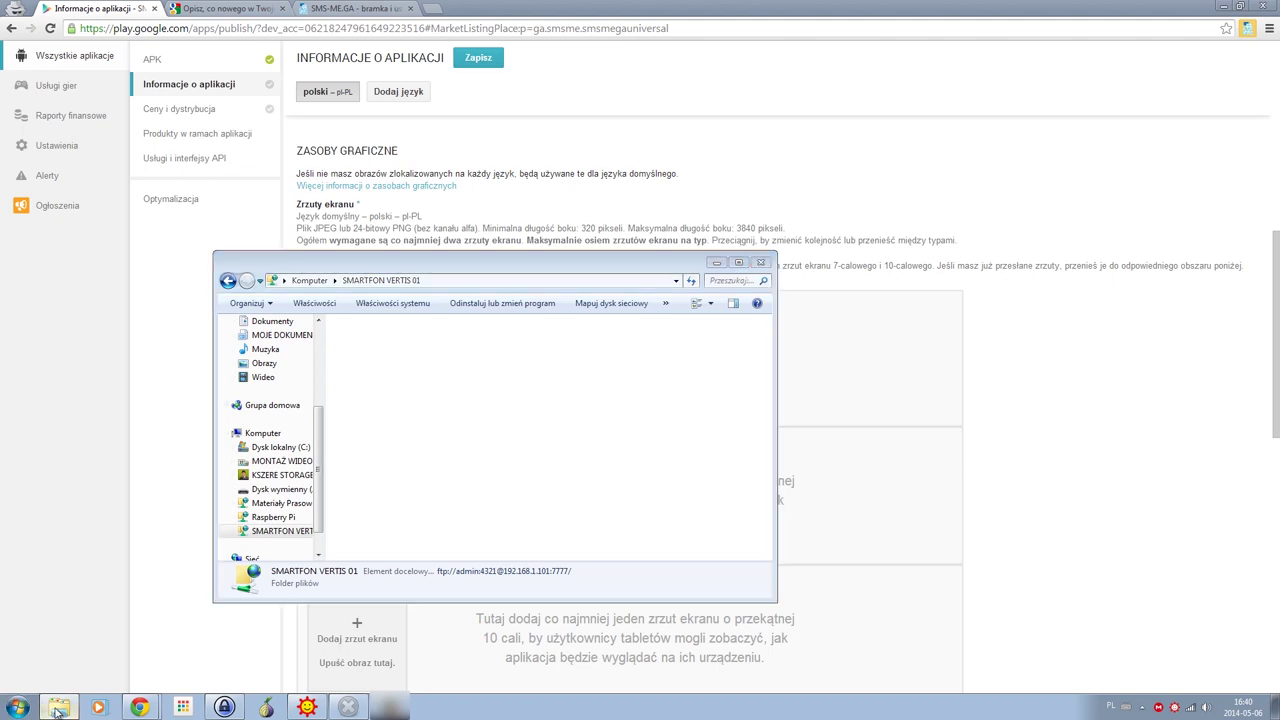
Step: Switch to the Windows desktop and open the Screenshots folder inside the DESKTOP folder
key("super+d")
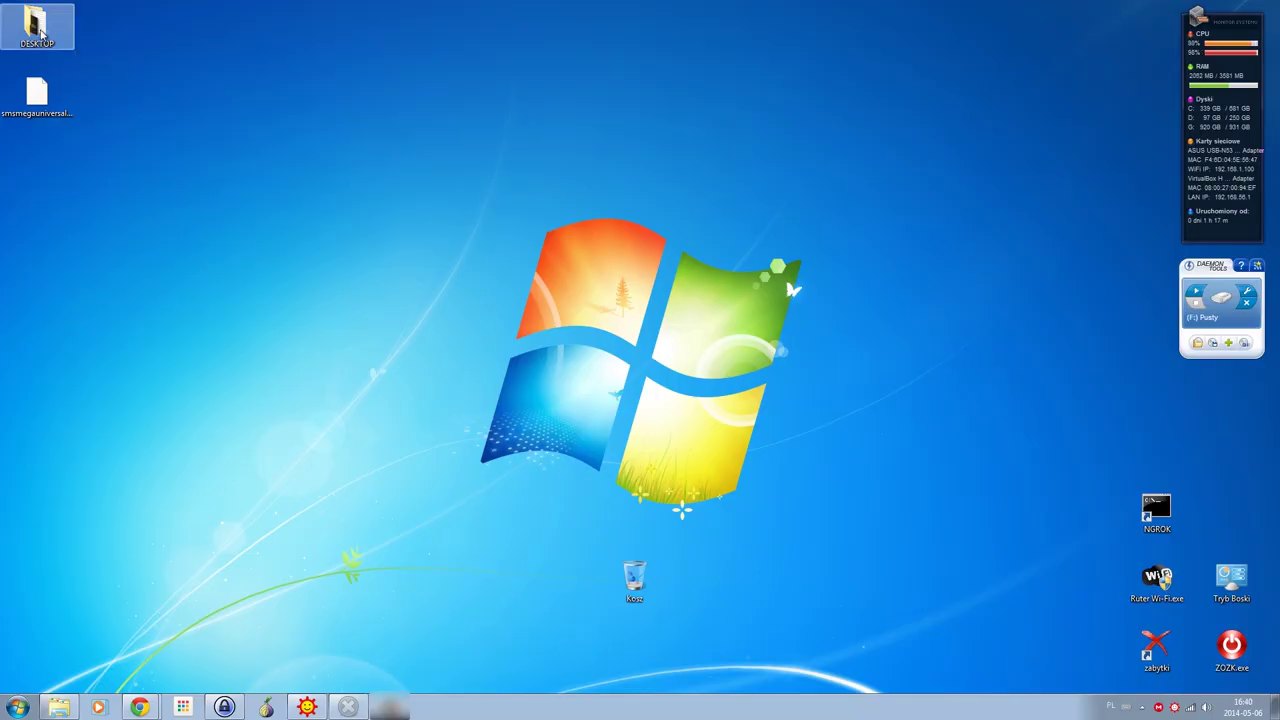
double_click(41, 33)
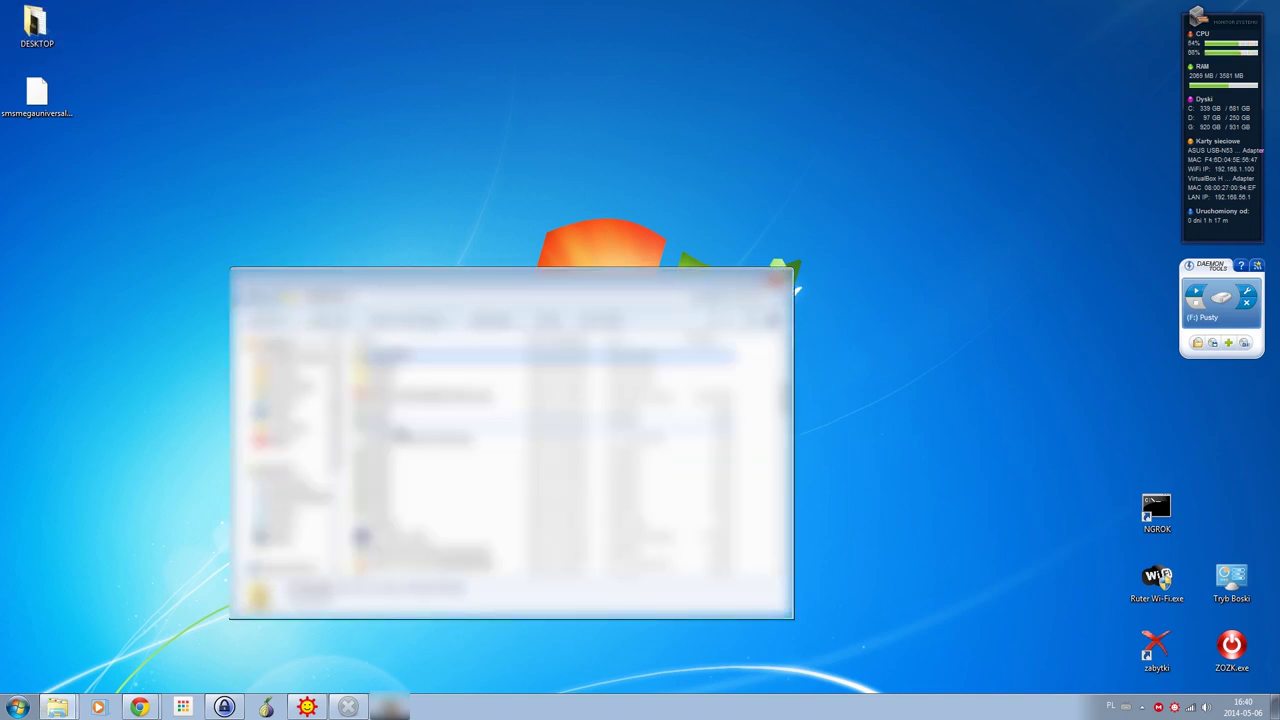
key("Return")
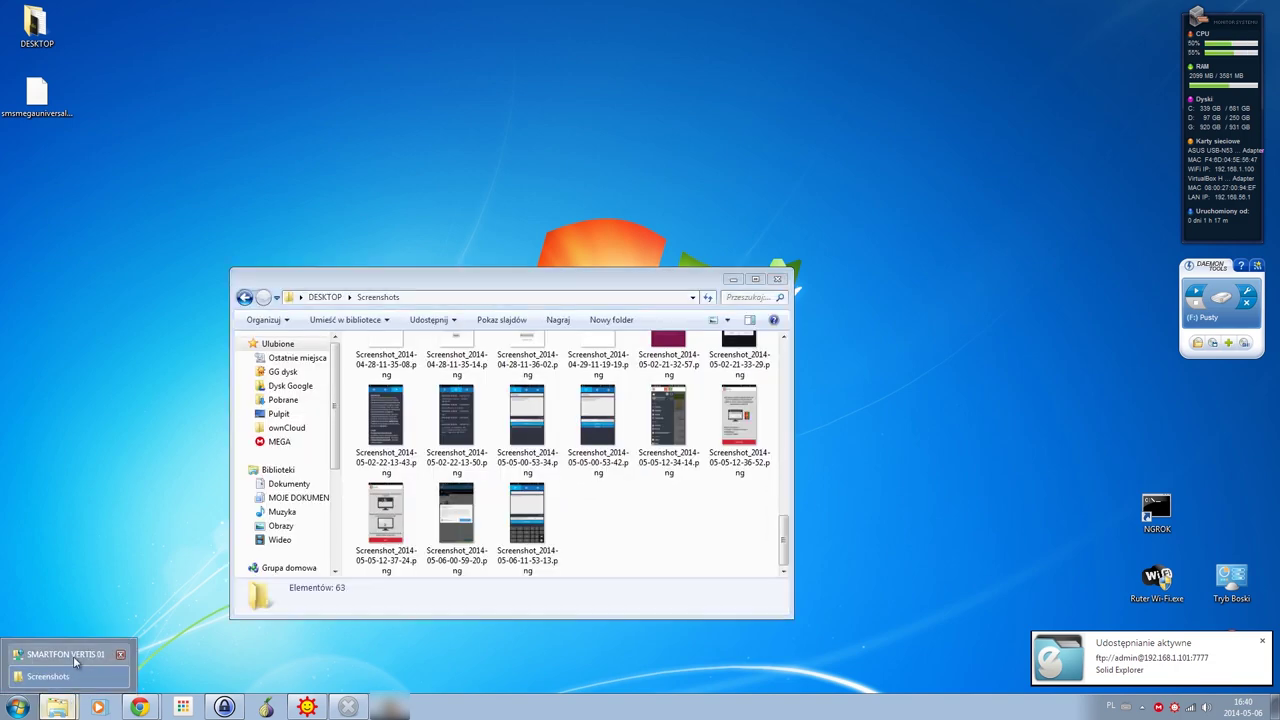
Step: Open the phone's sdcard0/Pictures/Screenshots folder through the SMARTFON VERTIS 01 network location
left_click(114, 665)
left_click(400, 340)
double_click(400, 340)
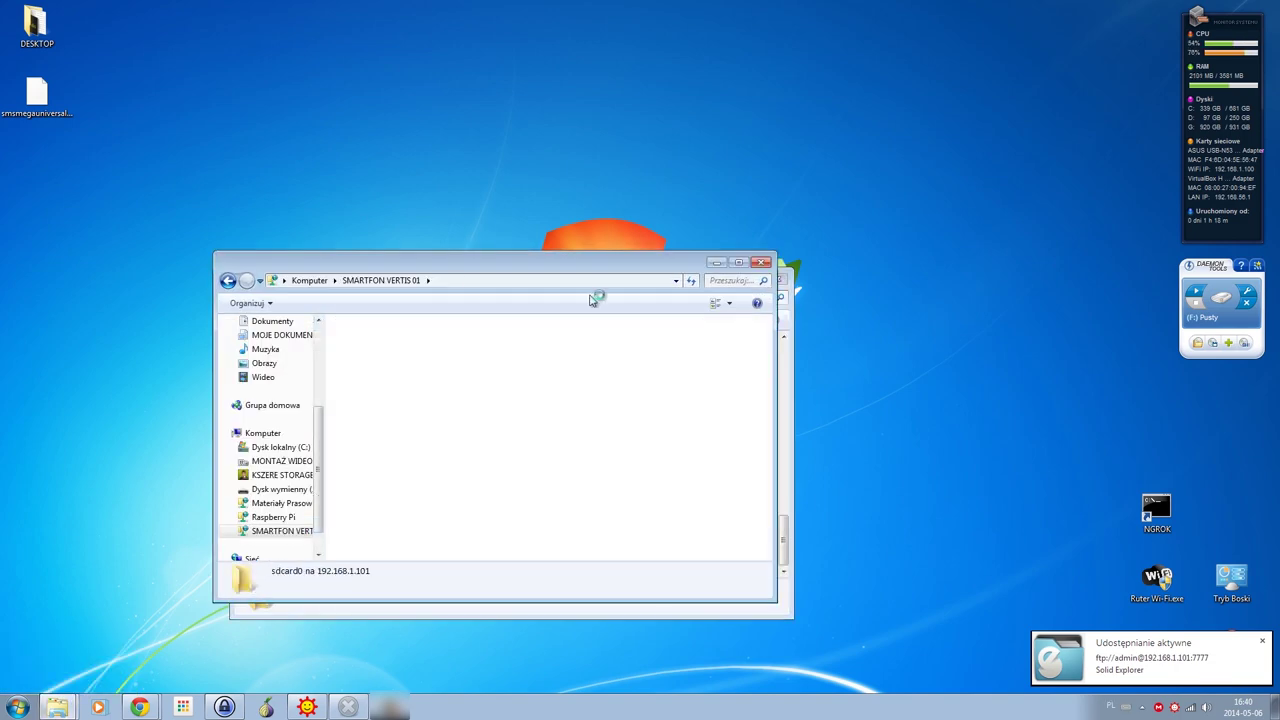
left_click_drag(542, 262, 479, 57)
left_click(482, 314)
scroll(480, 300, "down", 5)
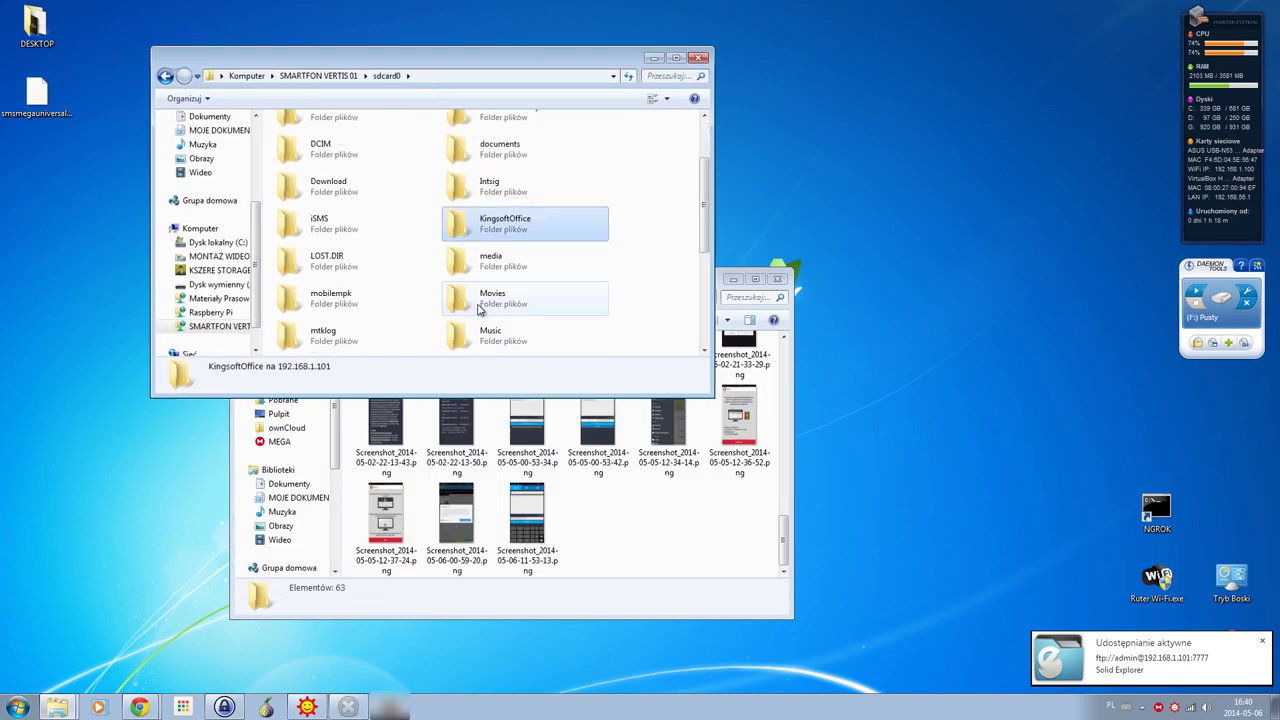
left_click(493, 197)
double_click(493, 197)
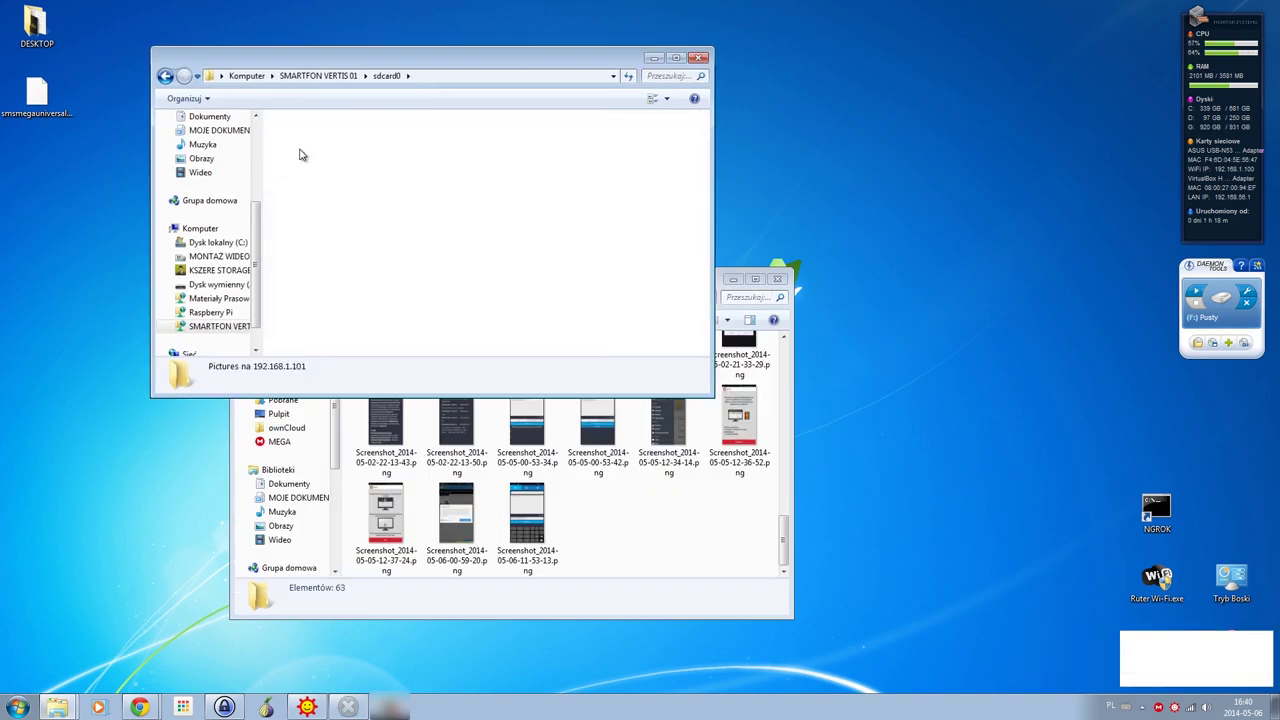
left_click(320, 135)
key("Return")
Step: Copy all the phone's screenshots into the local Screenshots folder, skipping every file that already exists, and close the phone's folder window
key("ctrl+a")
left_click_drag(355, 176, 657, 531)
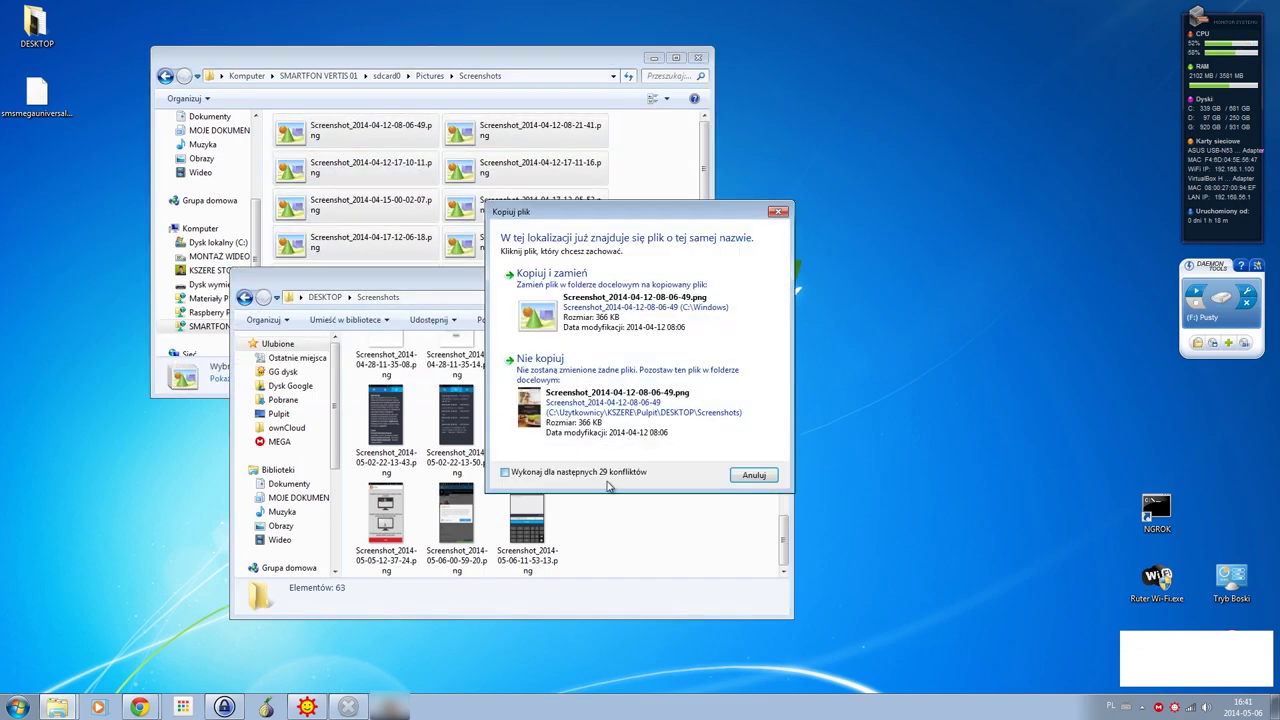
left_click(605, 475)
left_click(615, 409)
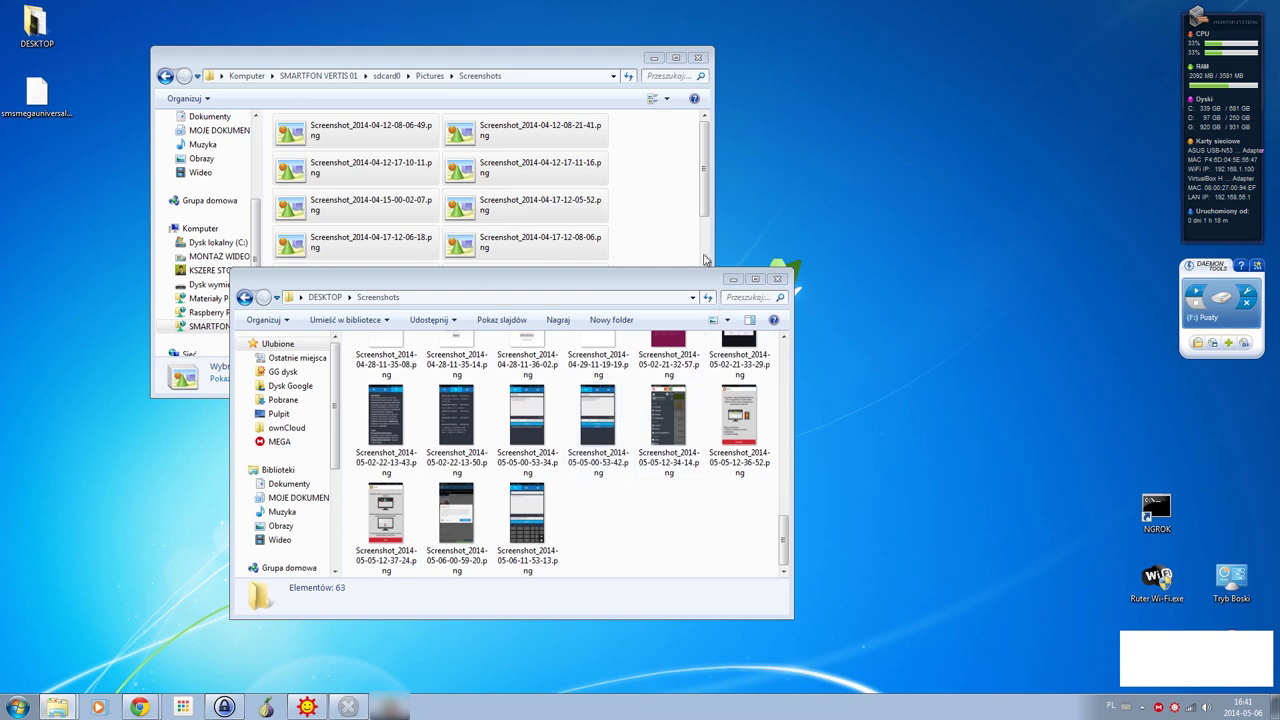
left_click(679, 218)
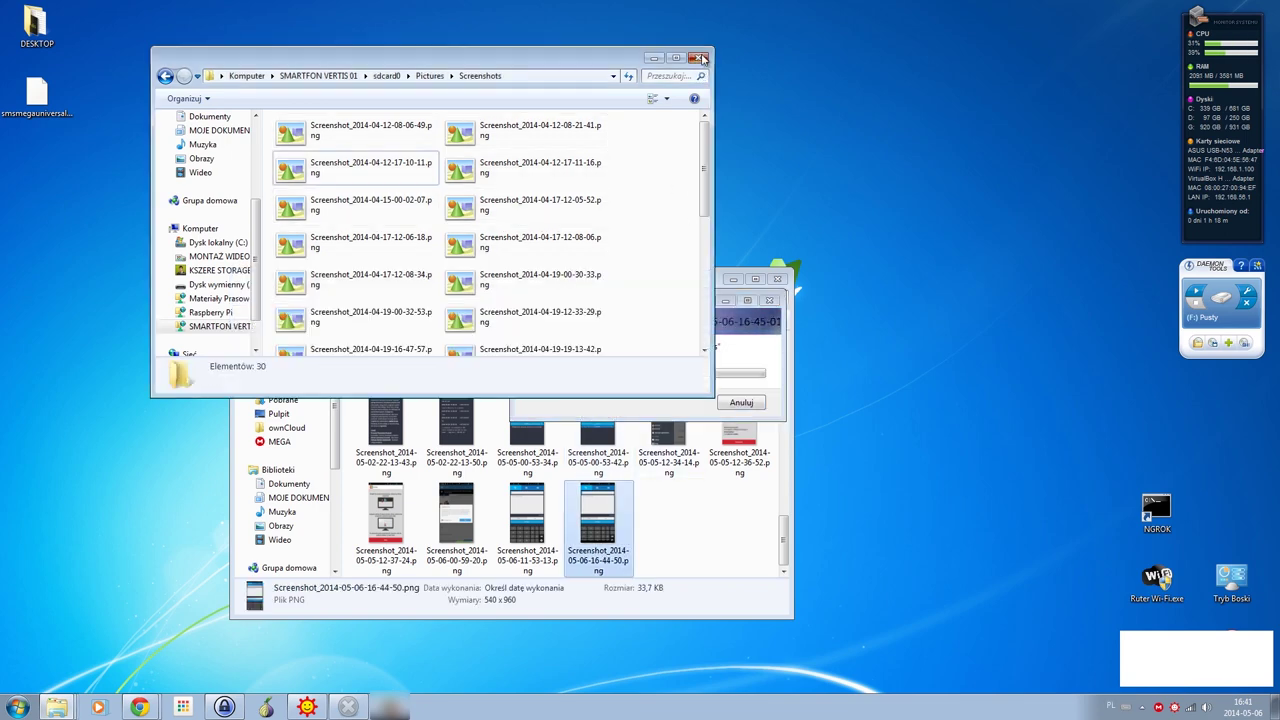
left_click(698, 57)
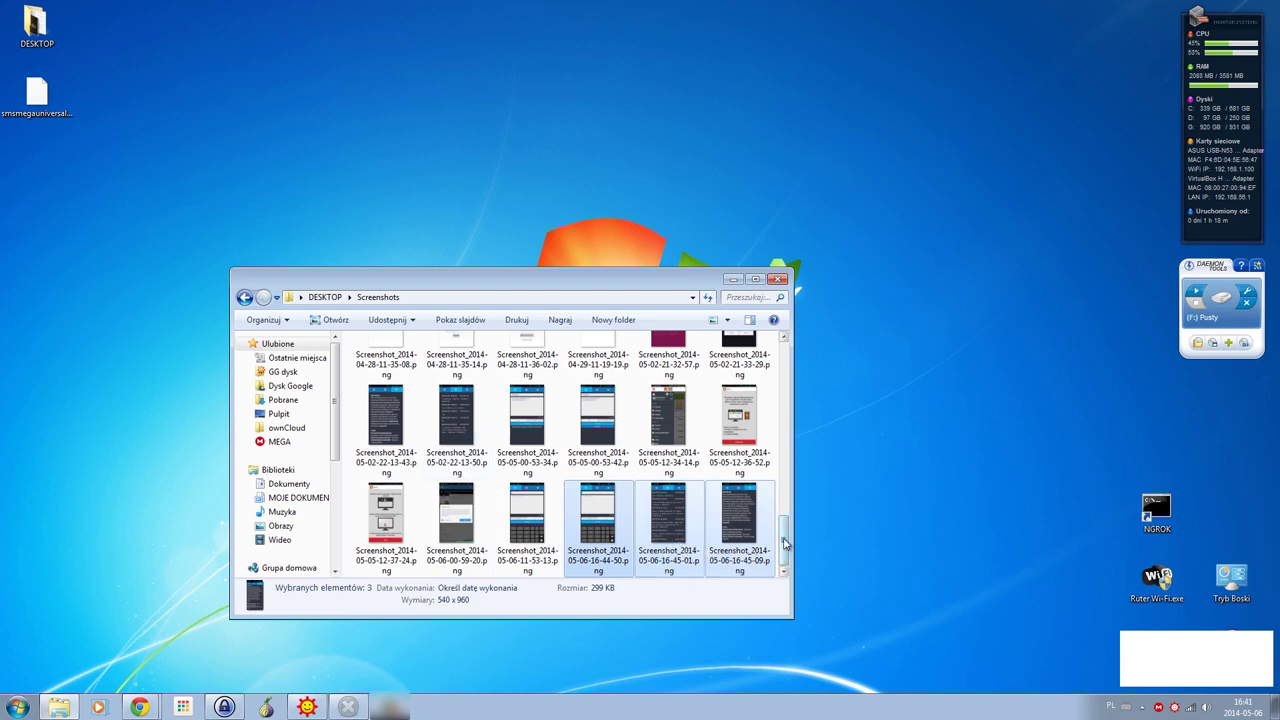
left_click_drag(785, 543, 786, 396)
left_click(456, 410, "ctrl")
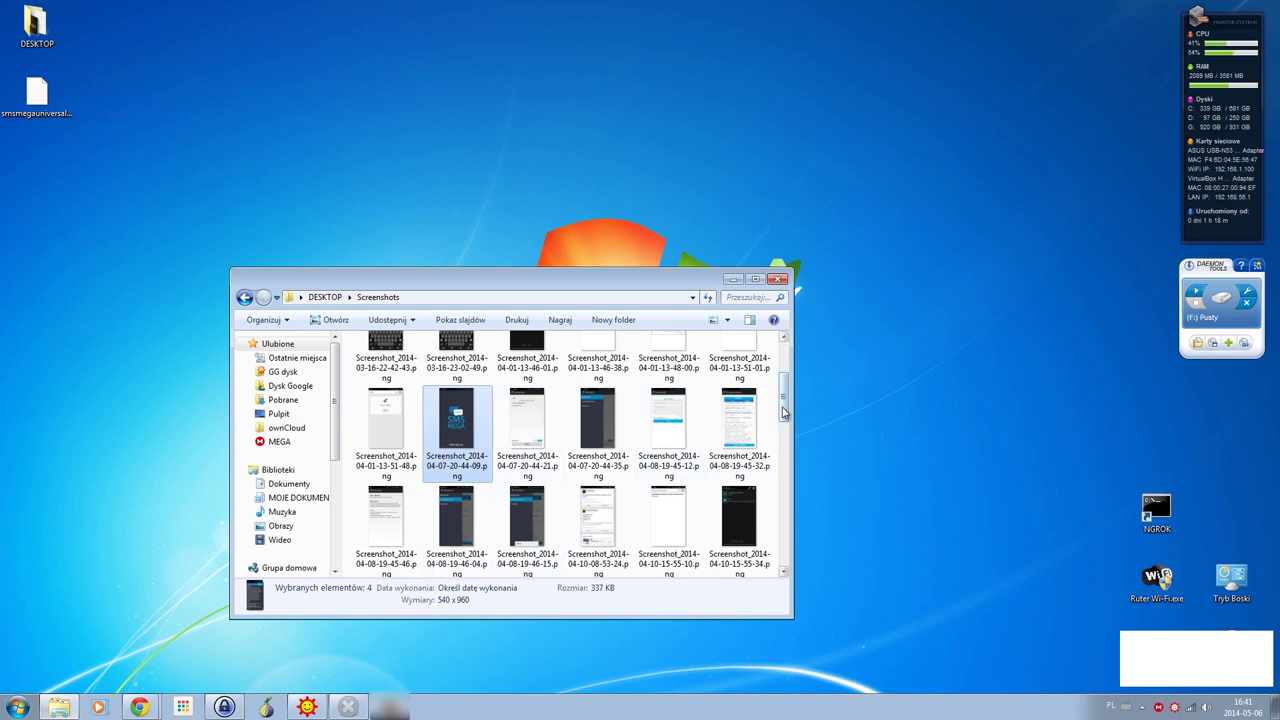
left_click_drag(783, 410, 804, 573)
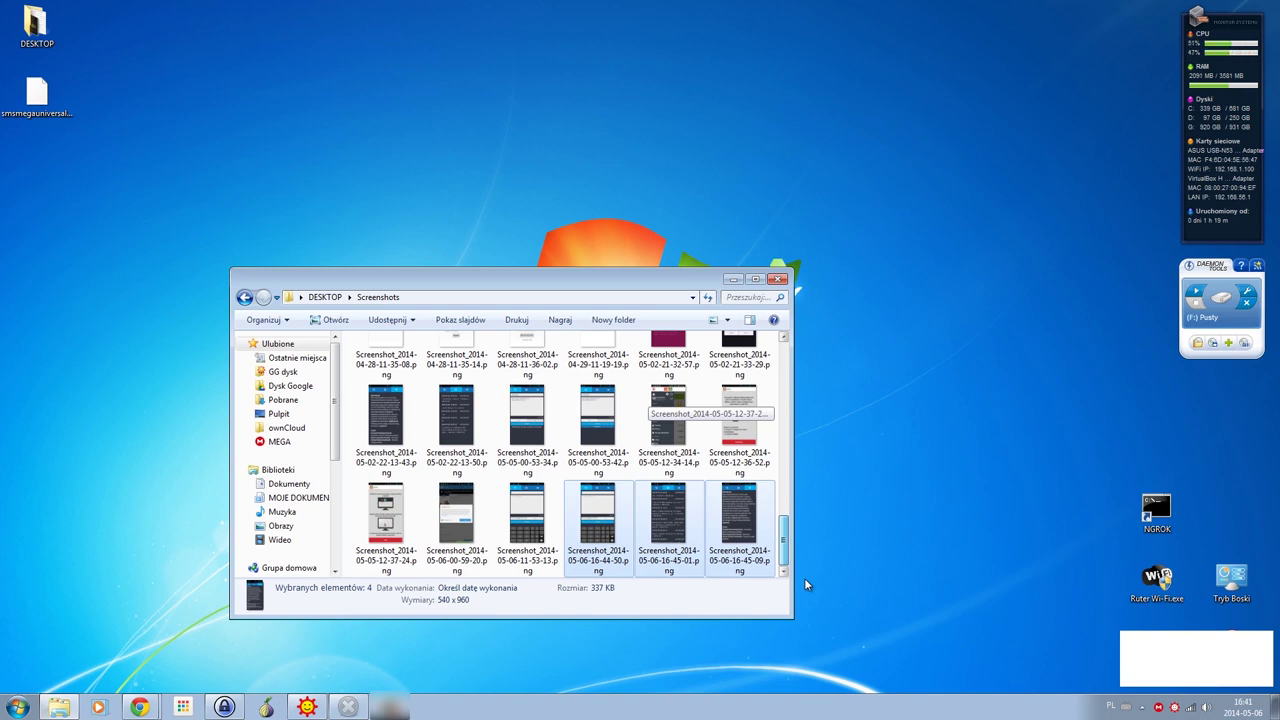
left_click_drag(804, 578, 806, 392)
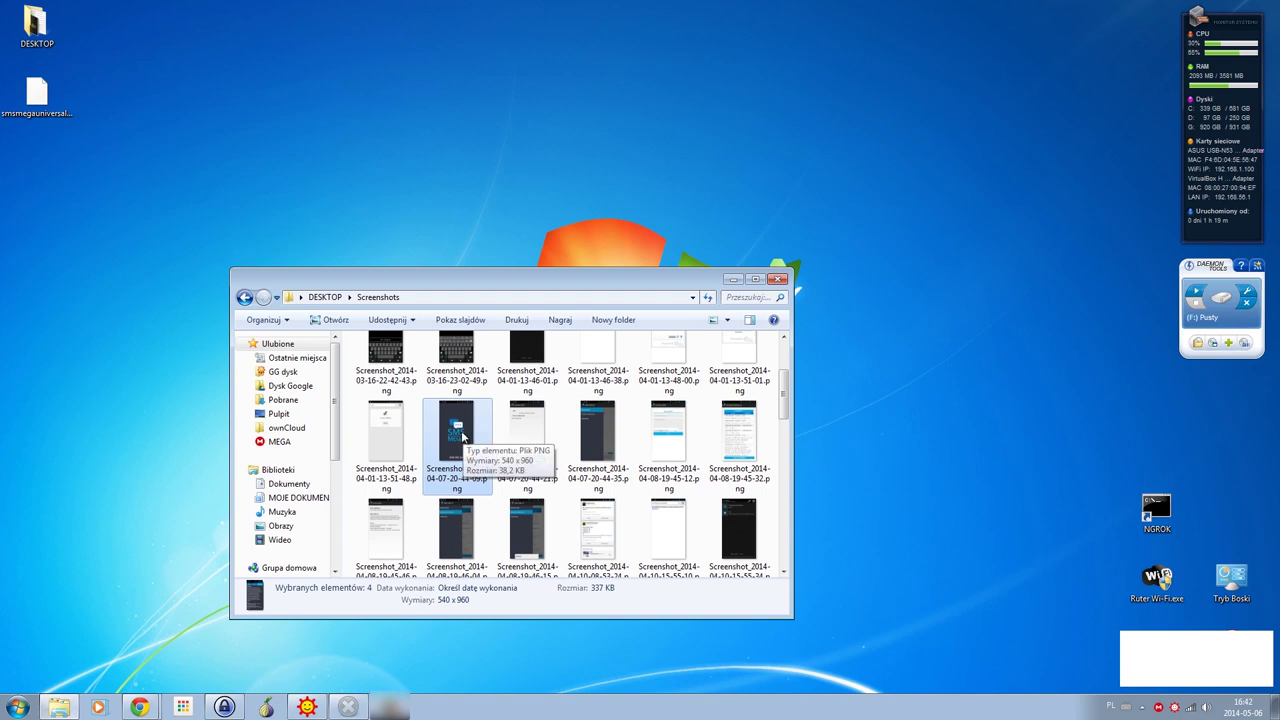
left_click_drag(462, 437, 355, 362)
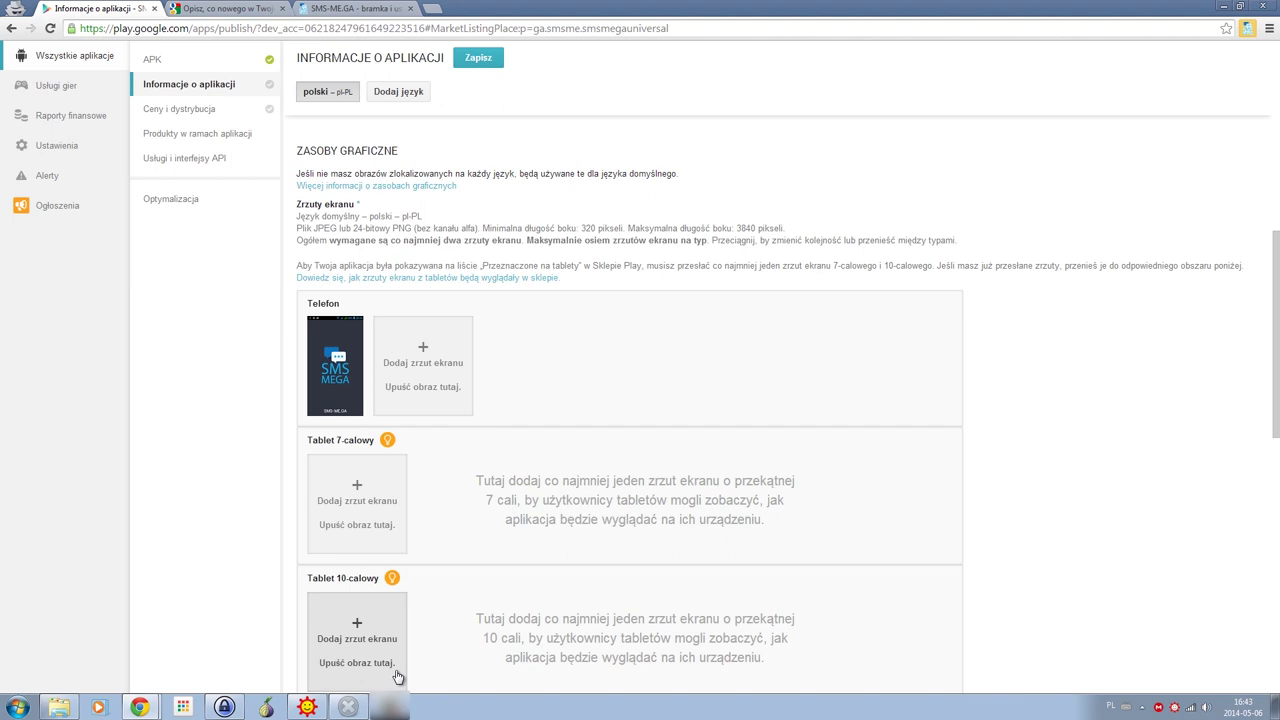
Step: Open the tablet's sdcard/Pictures/Screenshots folder on 192.168.1.102 and minimize its window
left_click(396, 676)
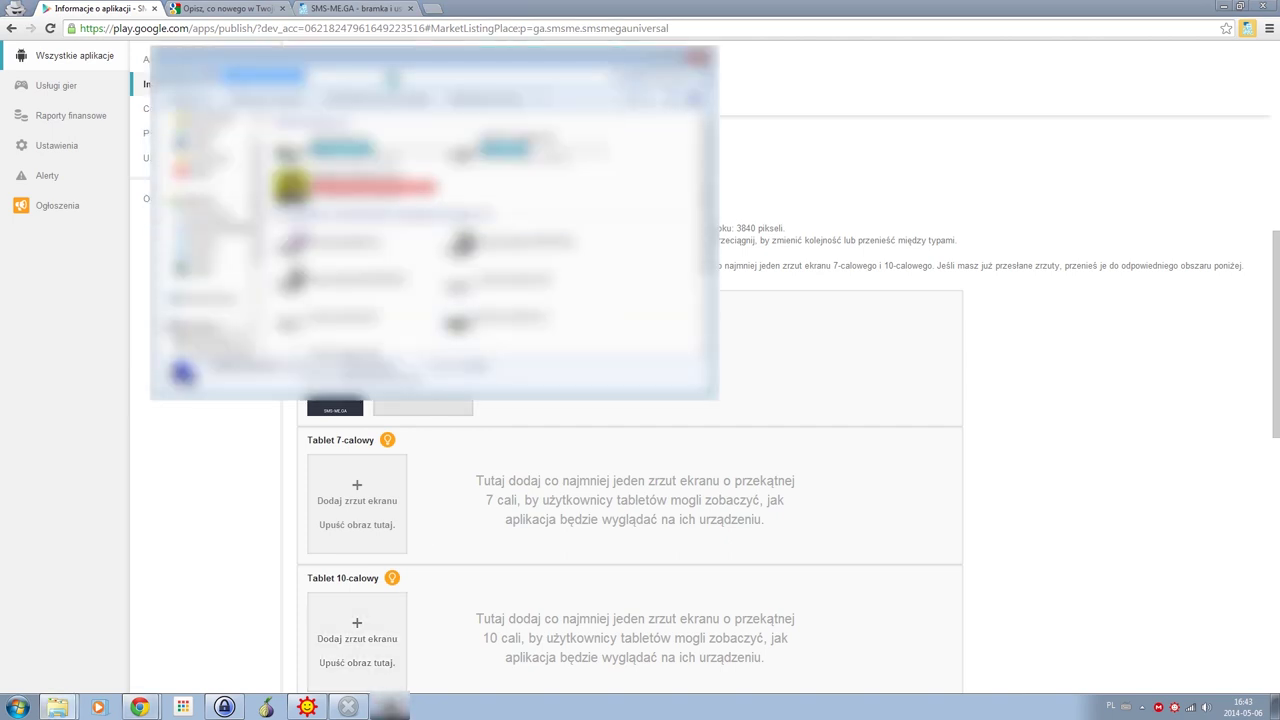
double_click(418, 184)
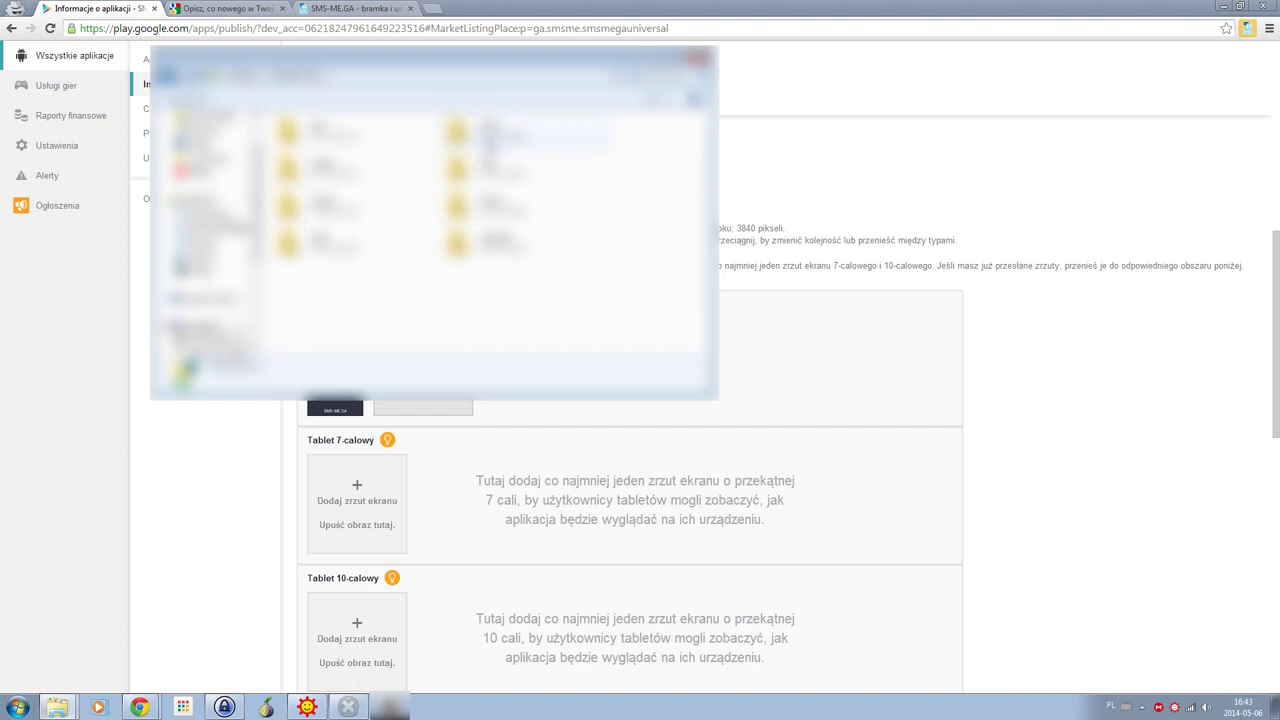
double_click(495, 140)
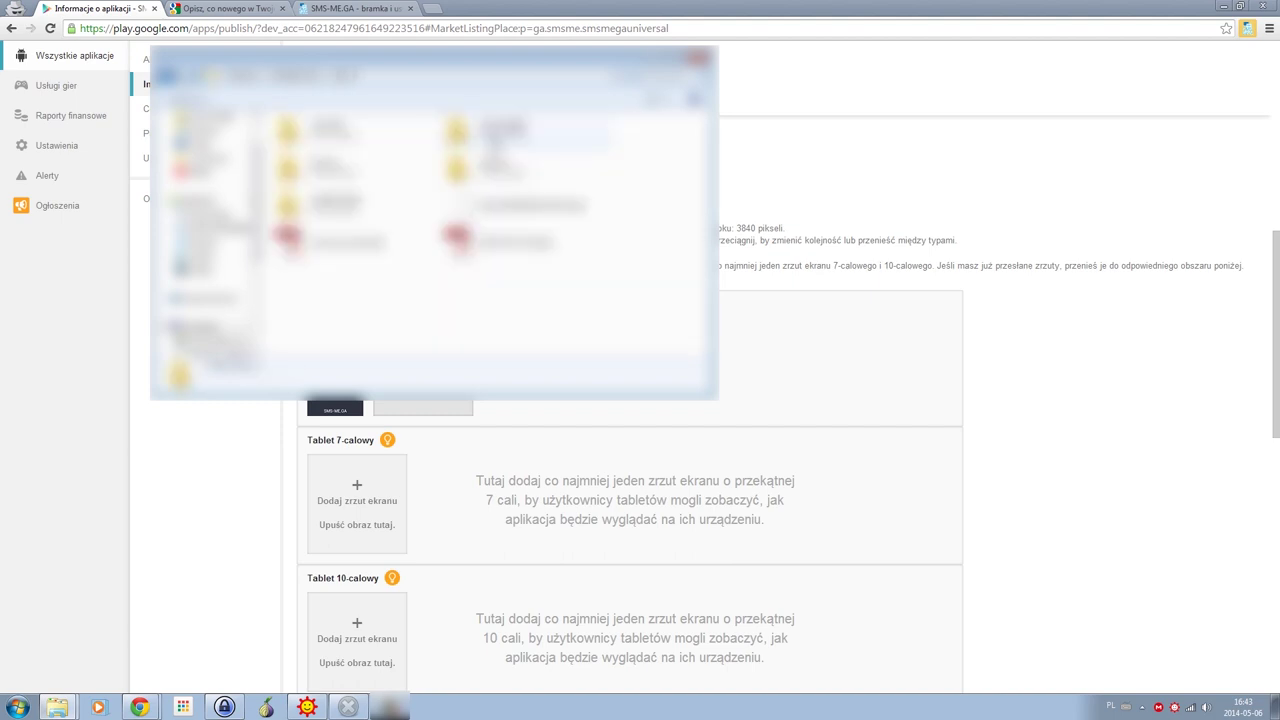
double_click(516, 224)
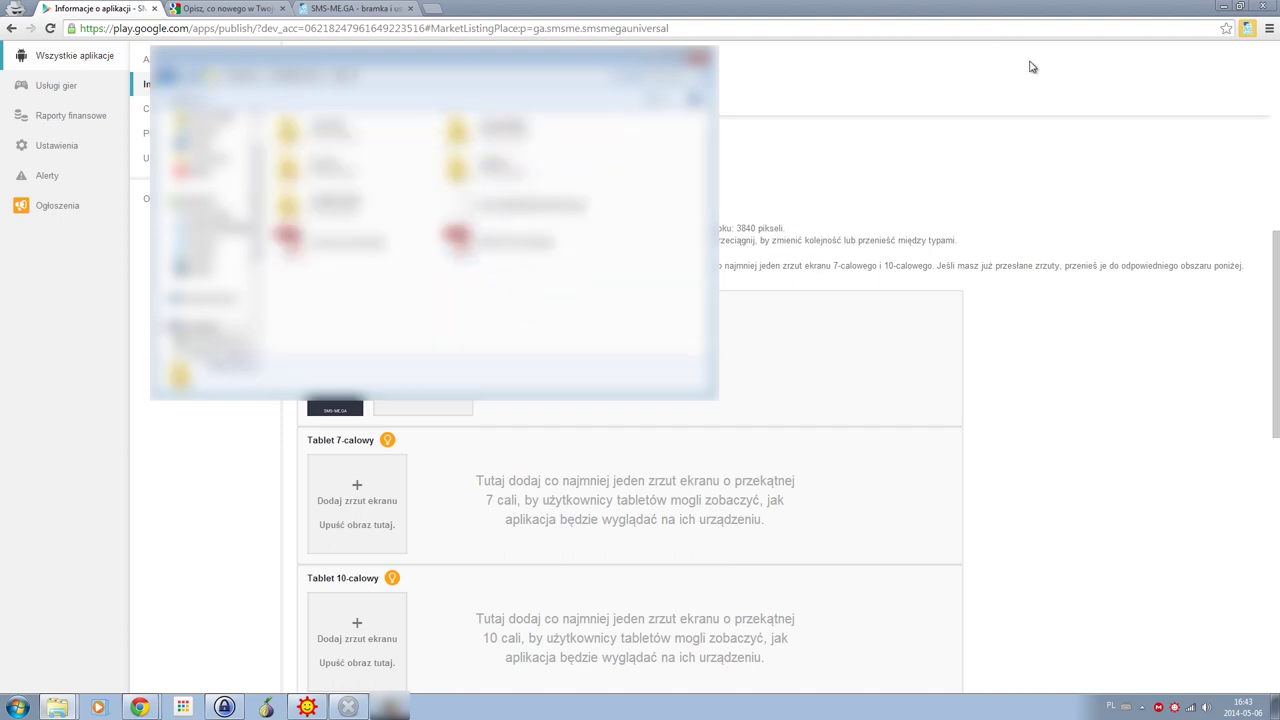
left_click(1222, 8)
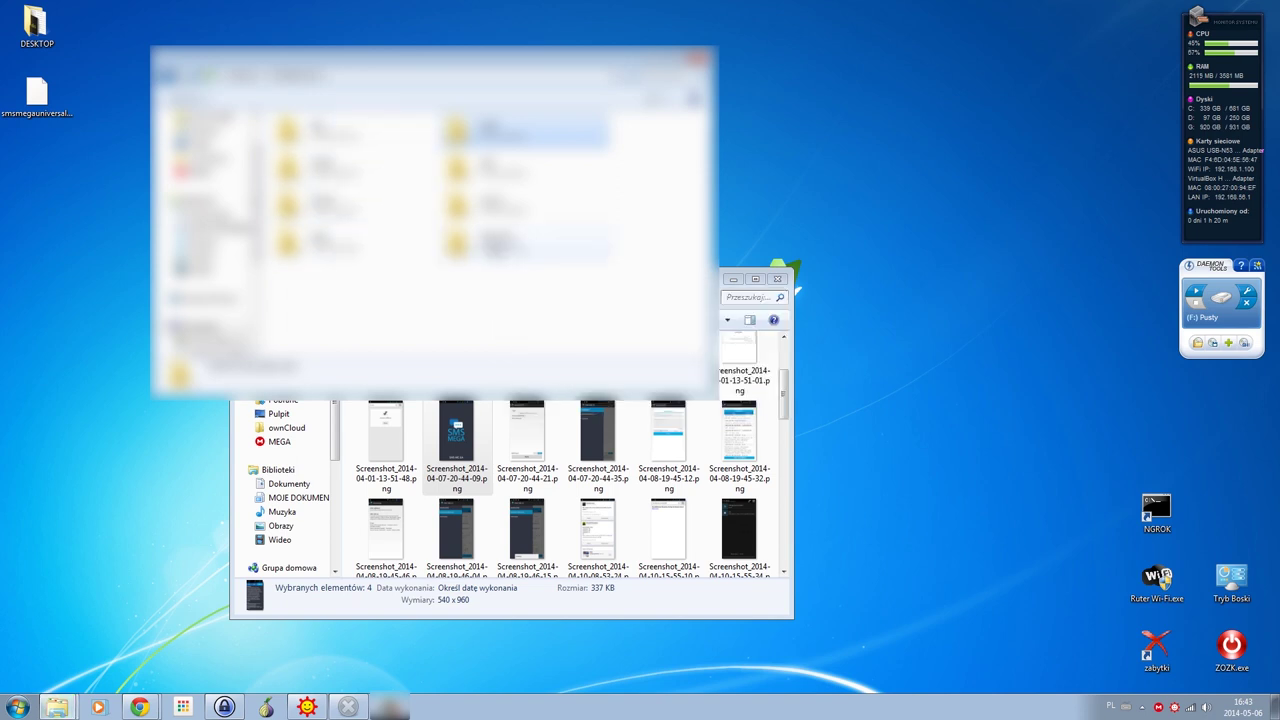
left_click(345, 205)
double_click(345, 205)
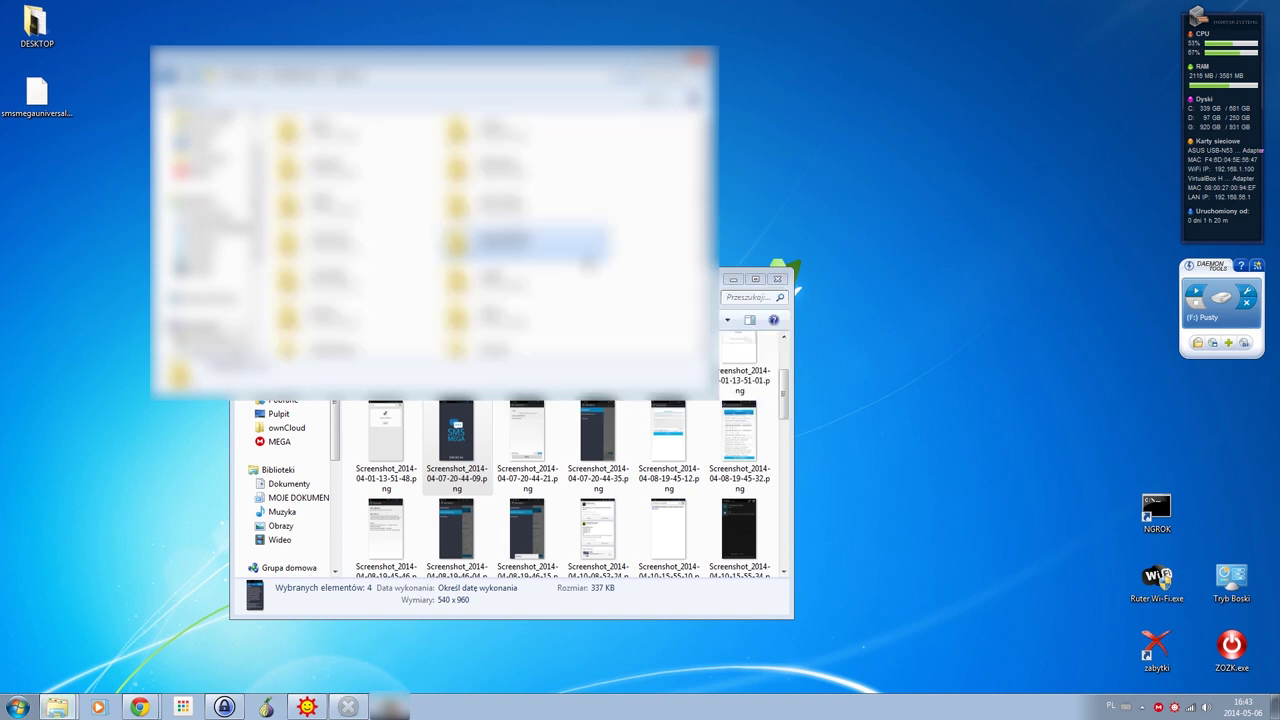
key("Return")
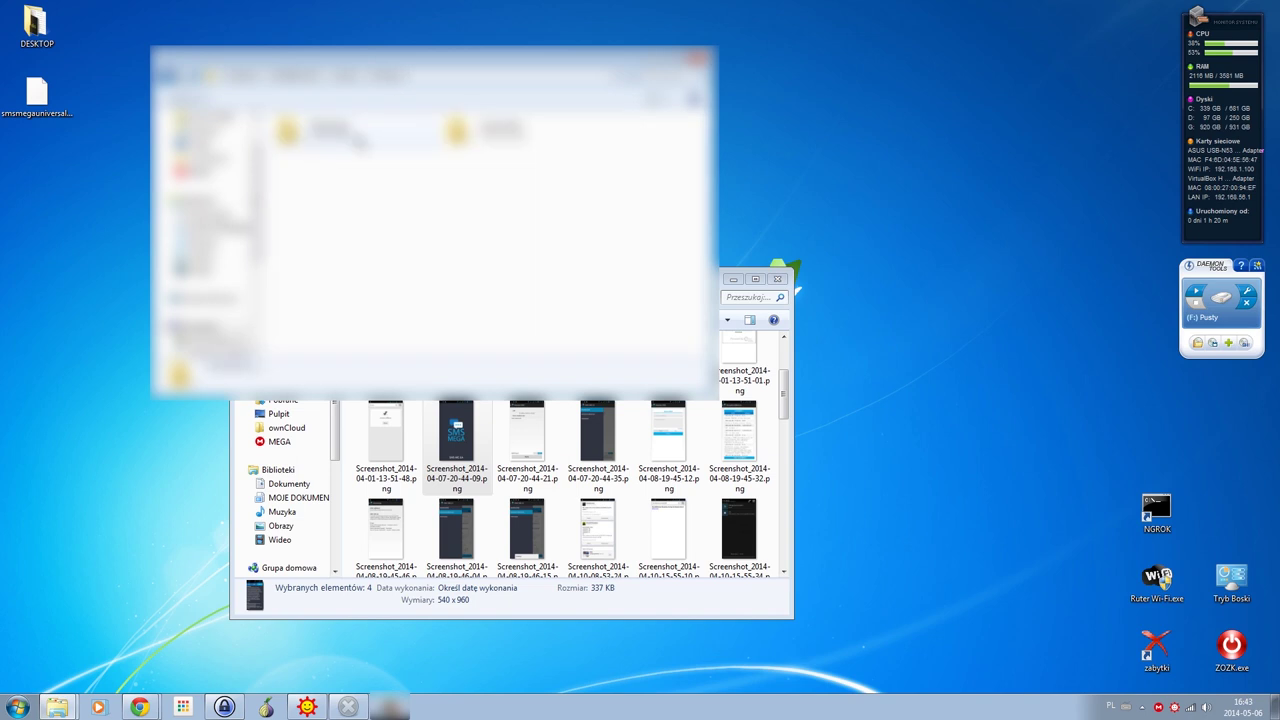
key("Return")
left_click(655, 59)
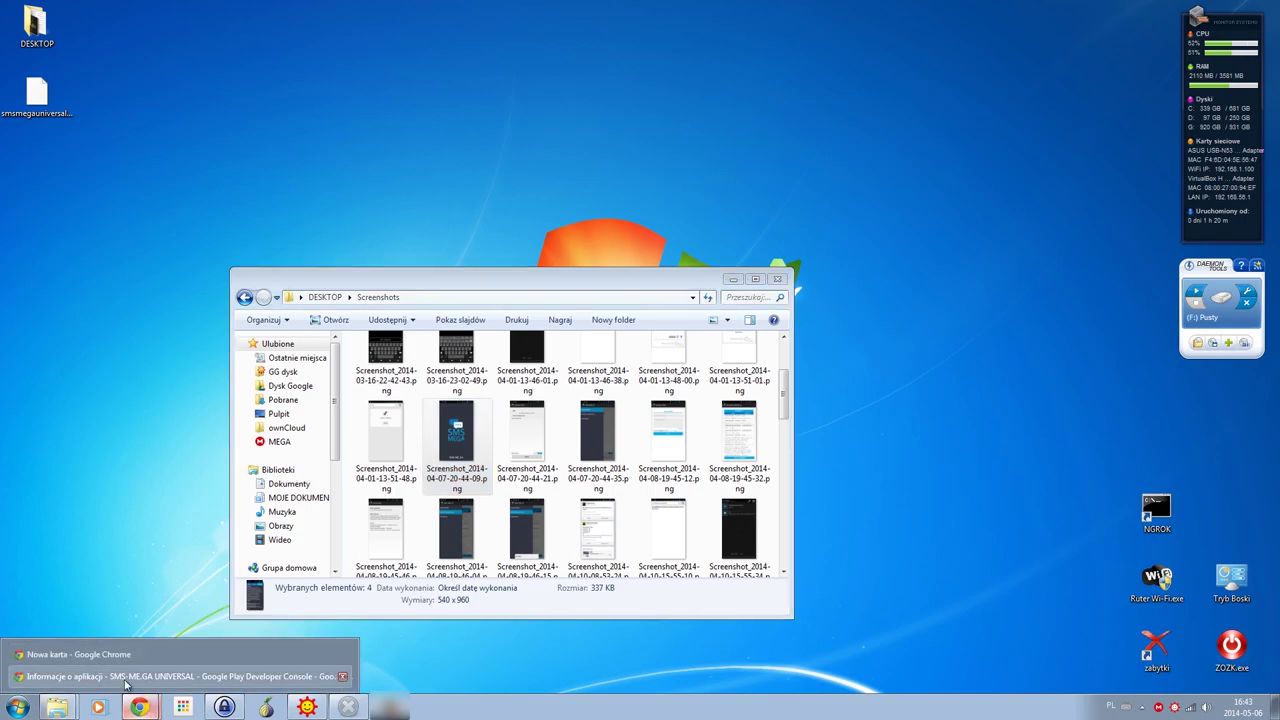
Step: Return to the Developer Console and arrange its window side by side with the local DESKTOP/Screenshots folder
left_click(128, 688)
scroll(213, 469, "down", 1)
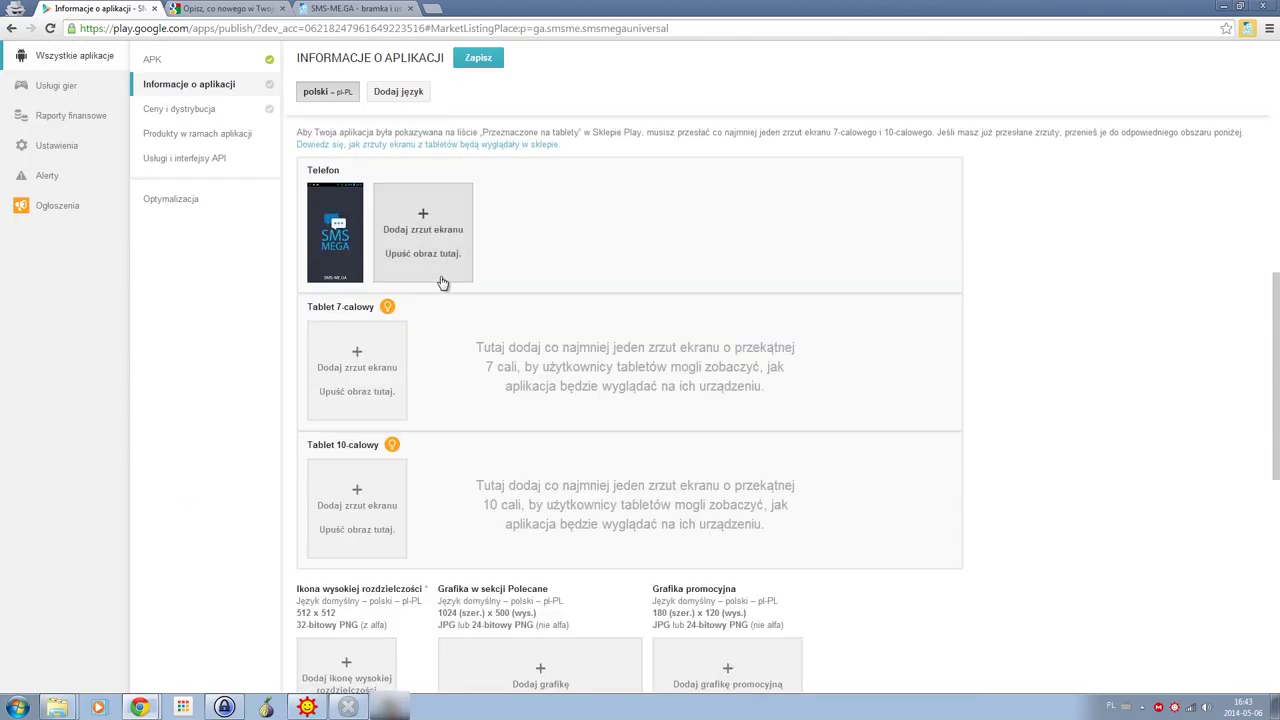
left_click(50, 712)
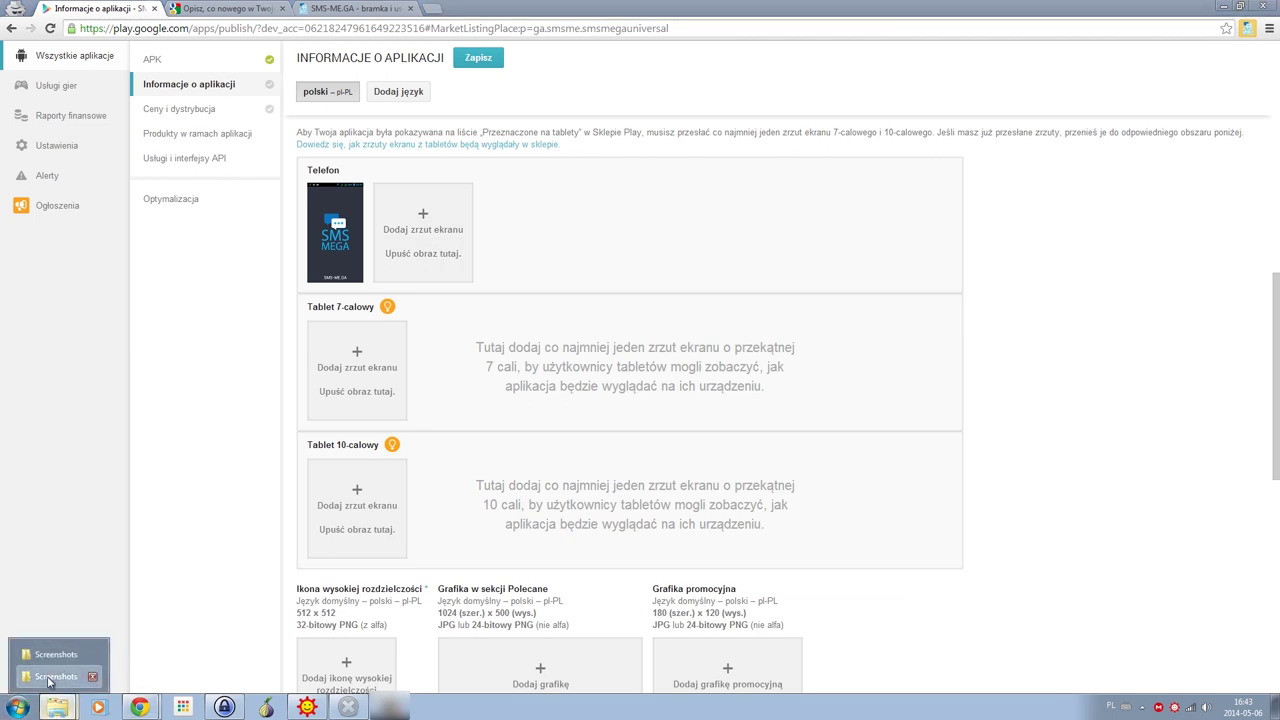
left_click(52, 706)
mouse_move(52, 706)
left_click(60, 665)
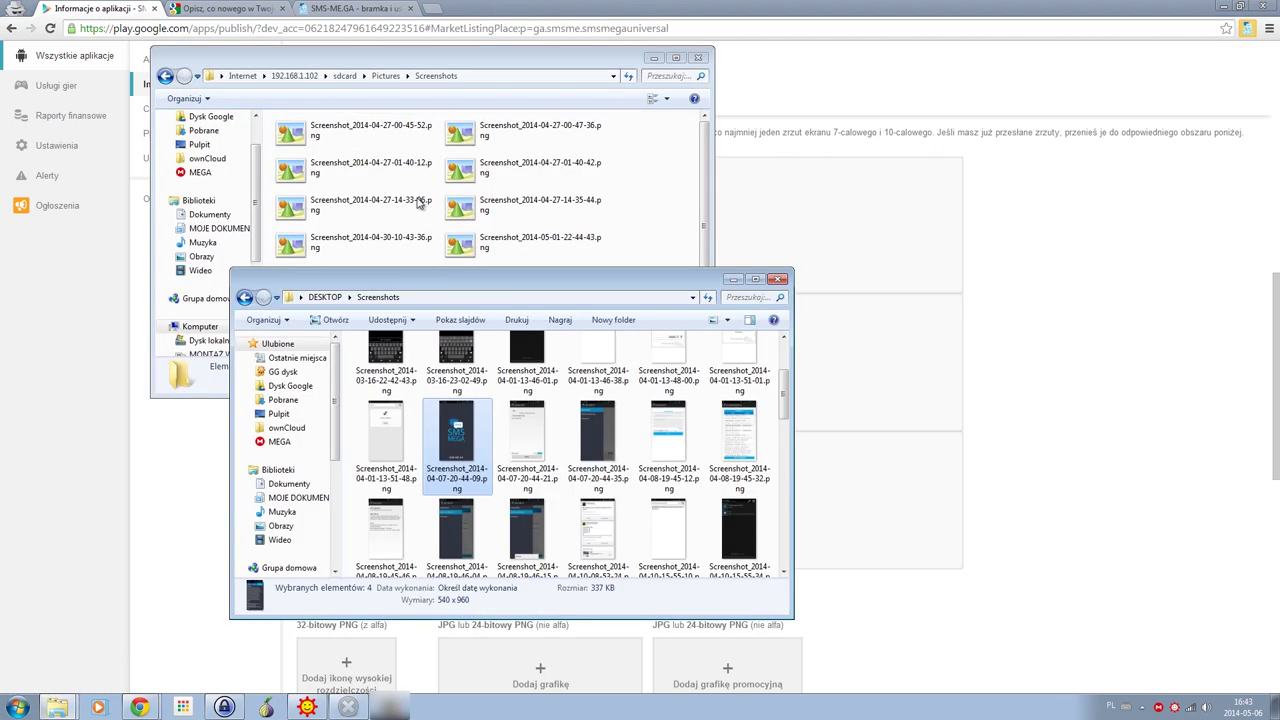
left_click_drag(600, 278, 957, 215)
key("super+Left")
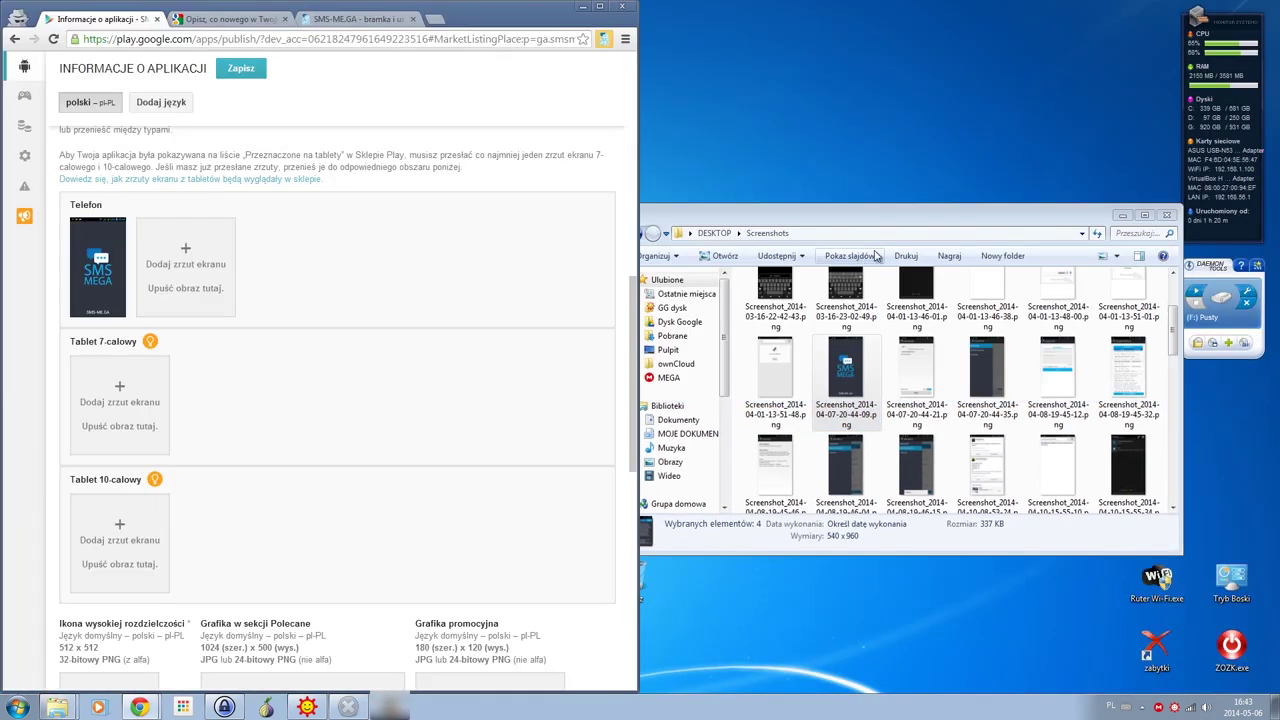
left_click_drag(719, 222, 769, 166)
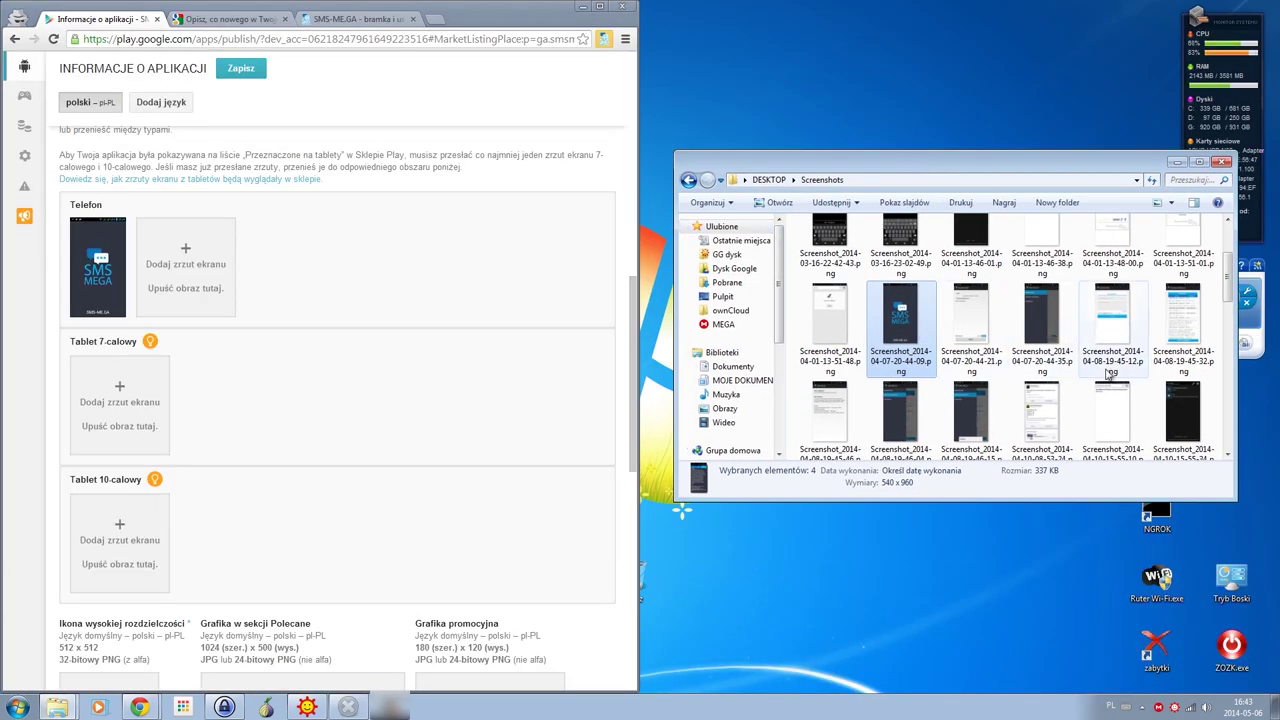
scroll(1240, 387, "down", 3)
scroll(1240, 387, "down", 5)
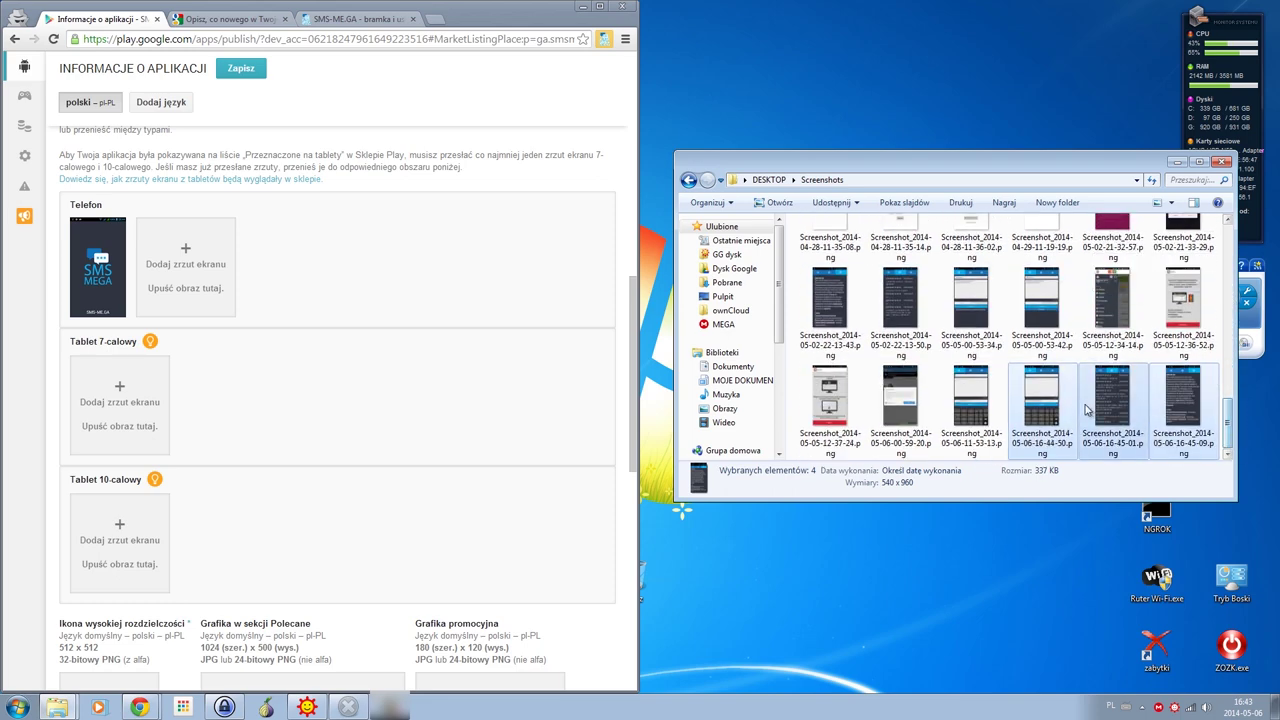
left_click_drag(1042, 405, 235, 270)
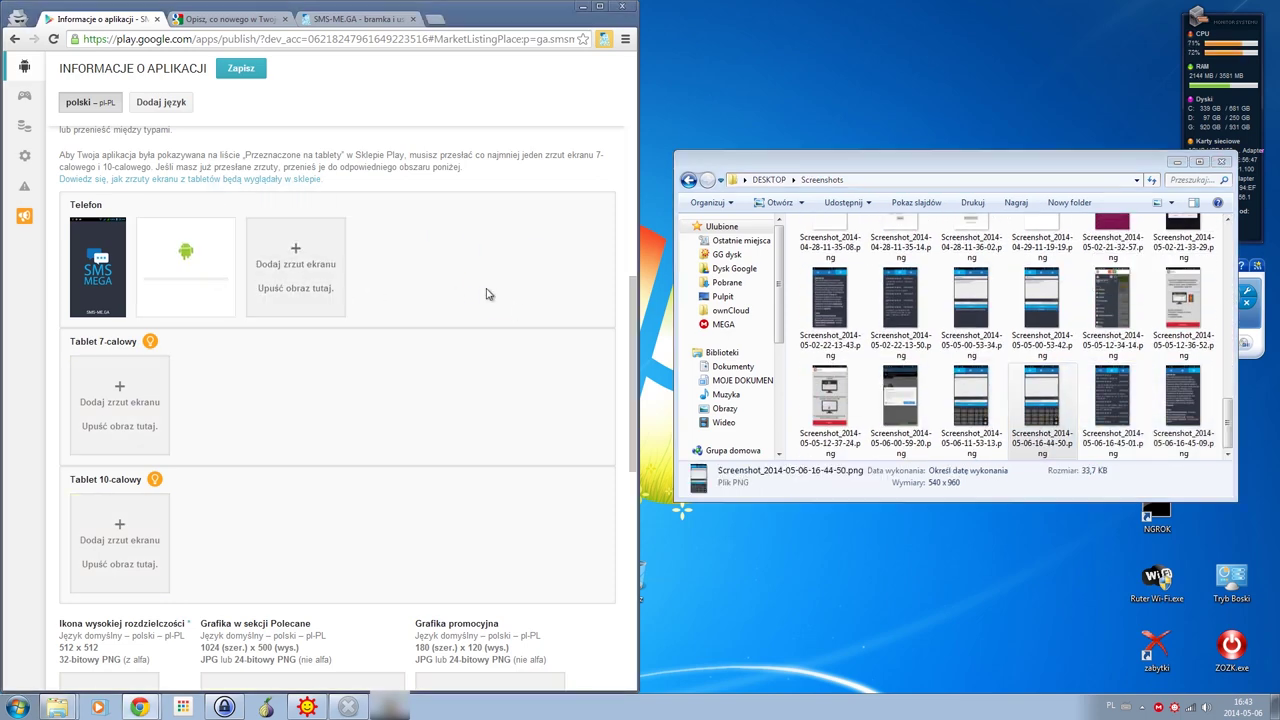
left_click_drag(1100, 405, 296, 262)
left_click_drag(1185, 405, 438, 300)
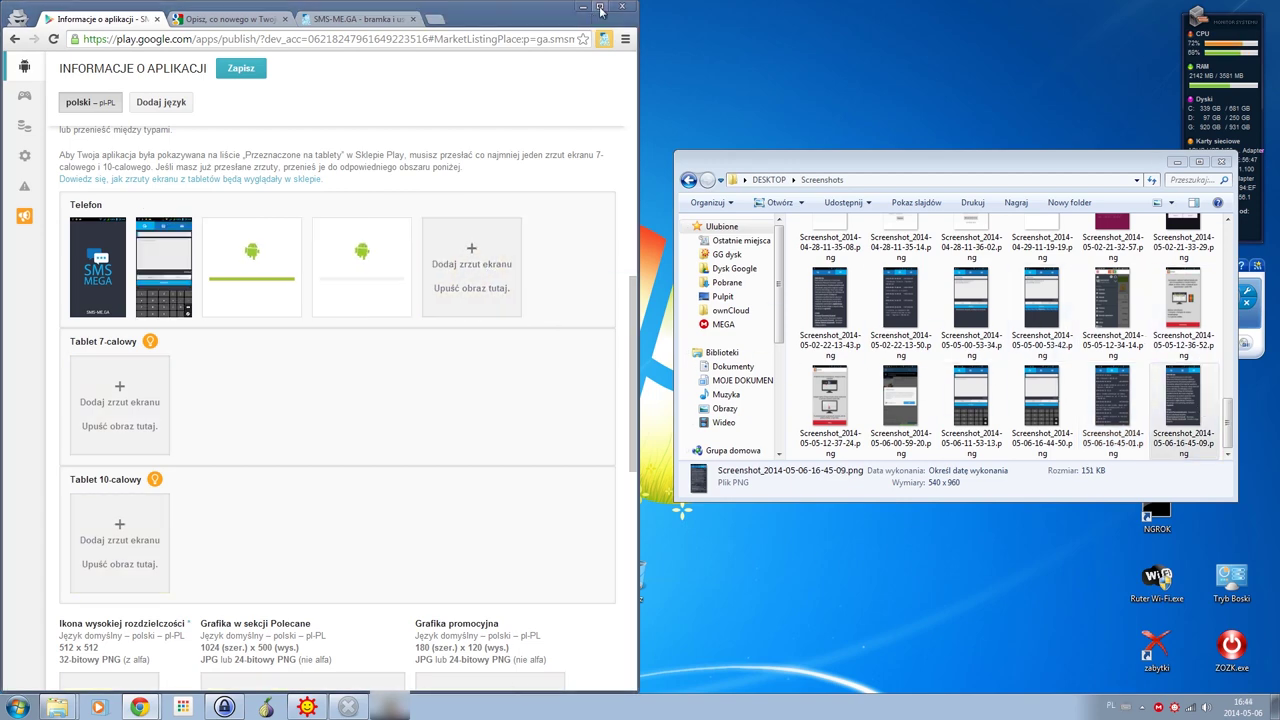
key("super+Up")
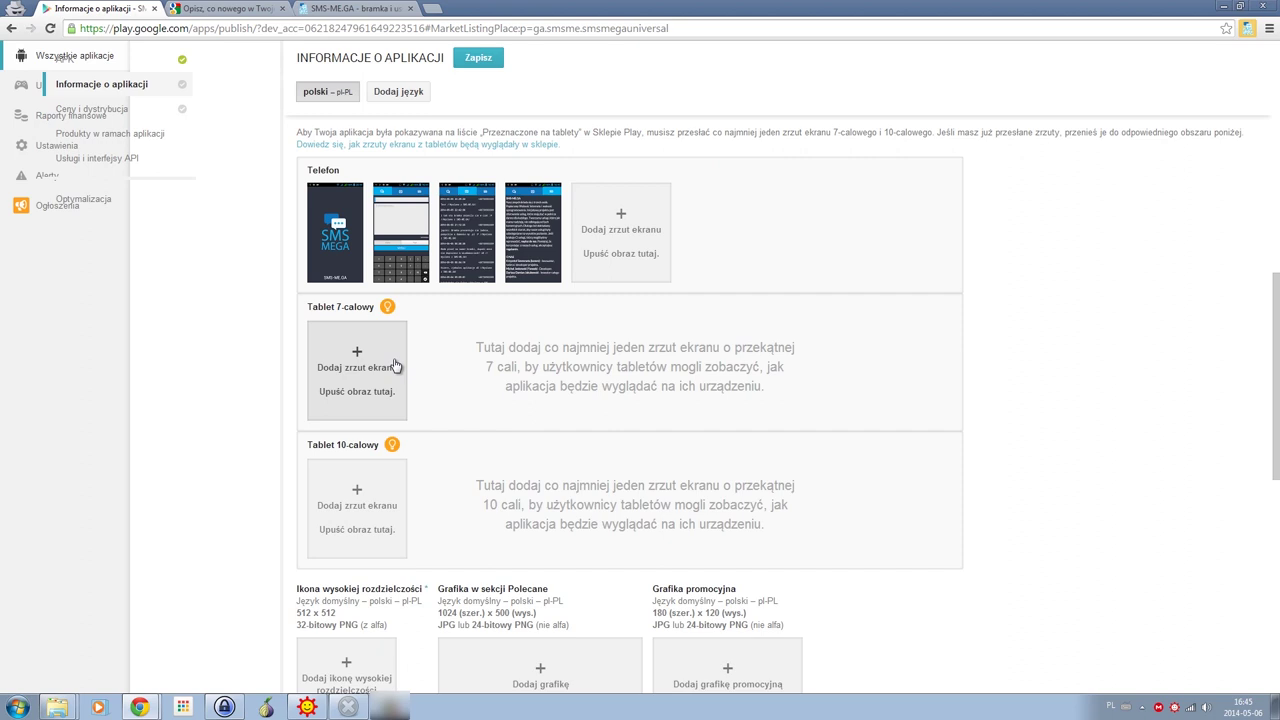
Step: Create a folder named tablet inside the local DESKTOP/Screenshots folder and open it
left_click(396, 367)
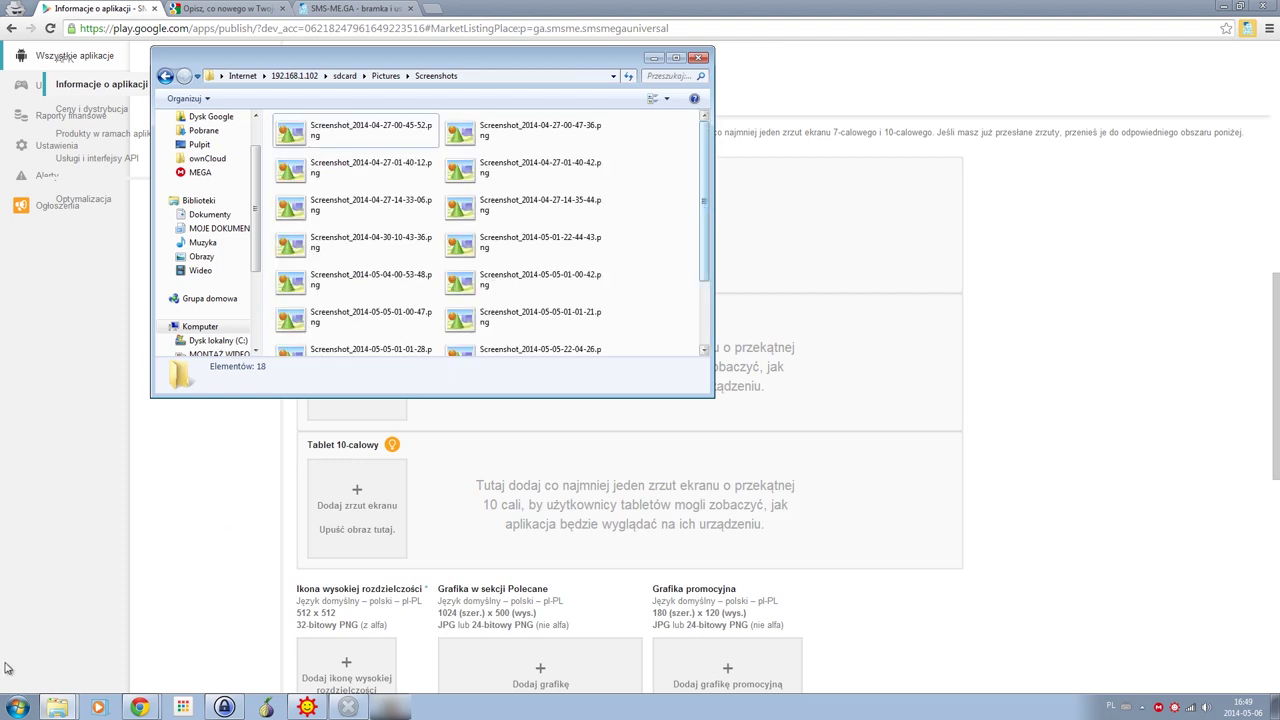
mouse_move(56, 707)
left_click(60, 665)
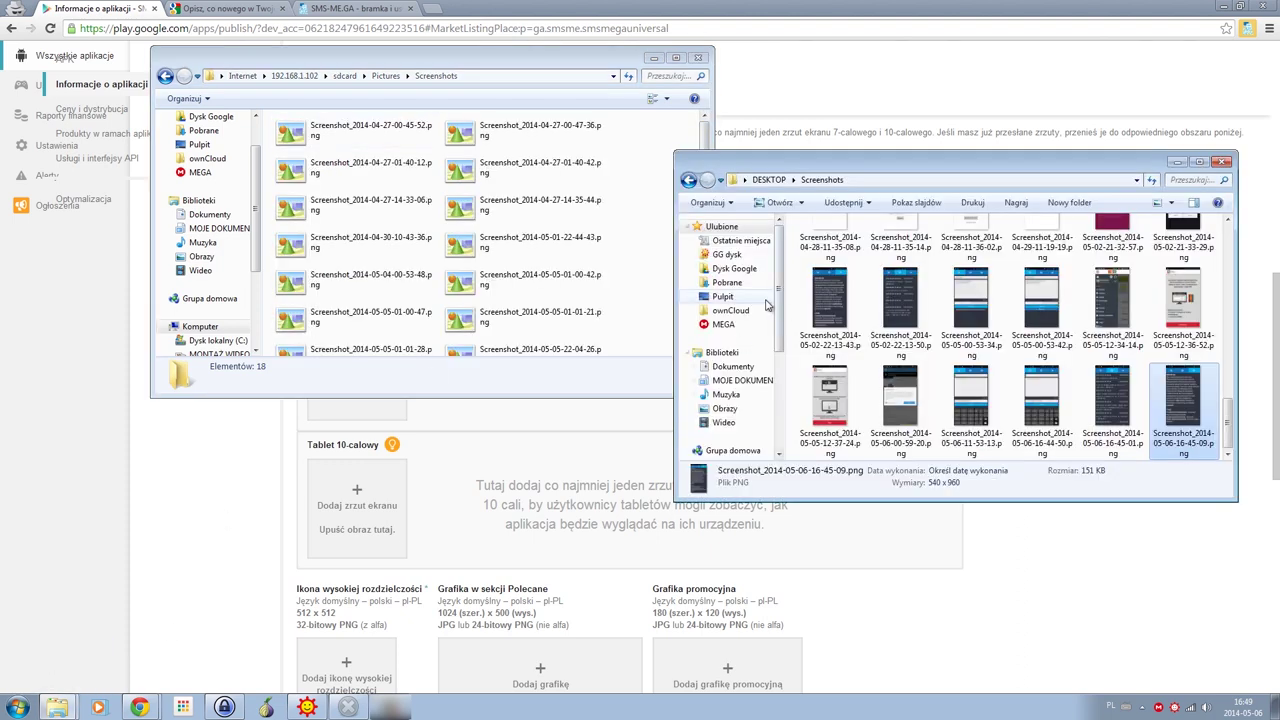
left_click(1060, 203)
type("t")
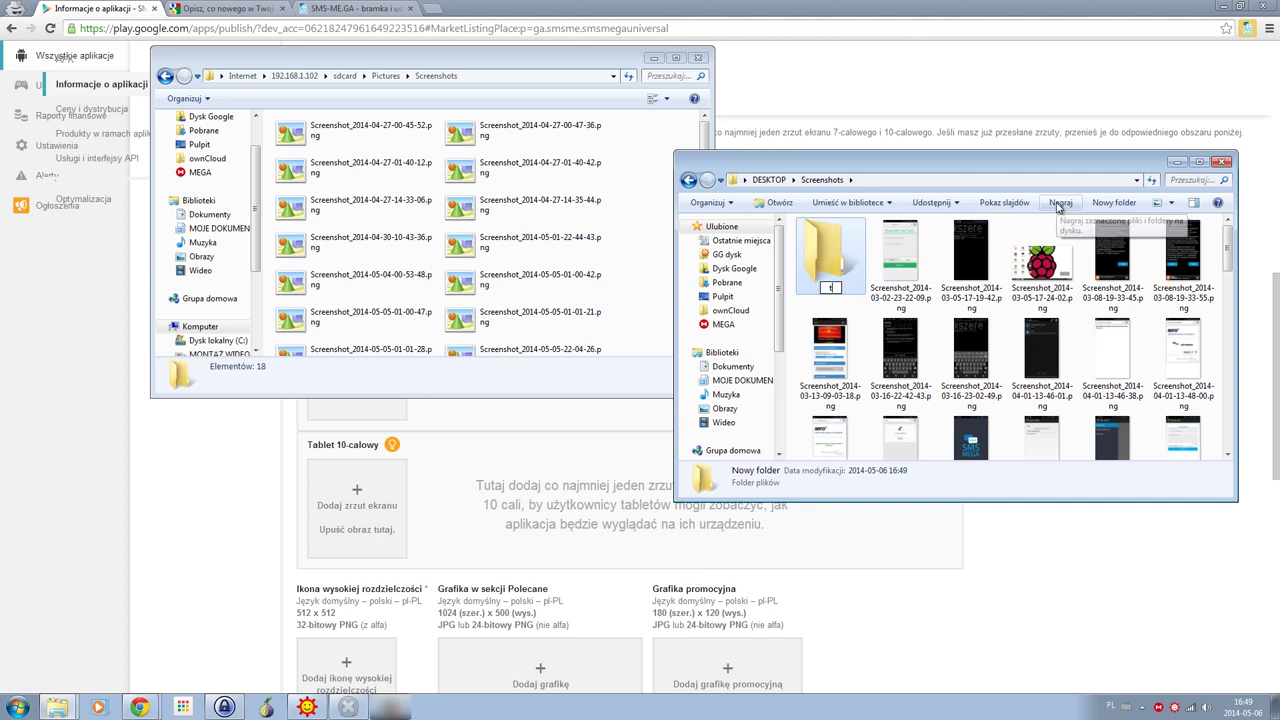
type("ablet")
key("Return")
key("Return")
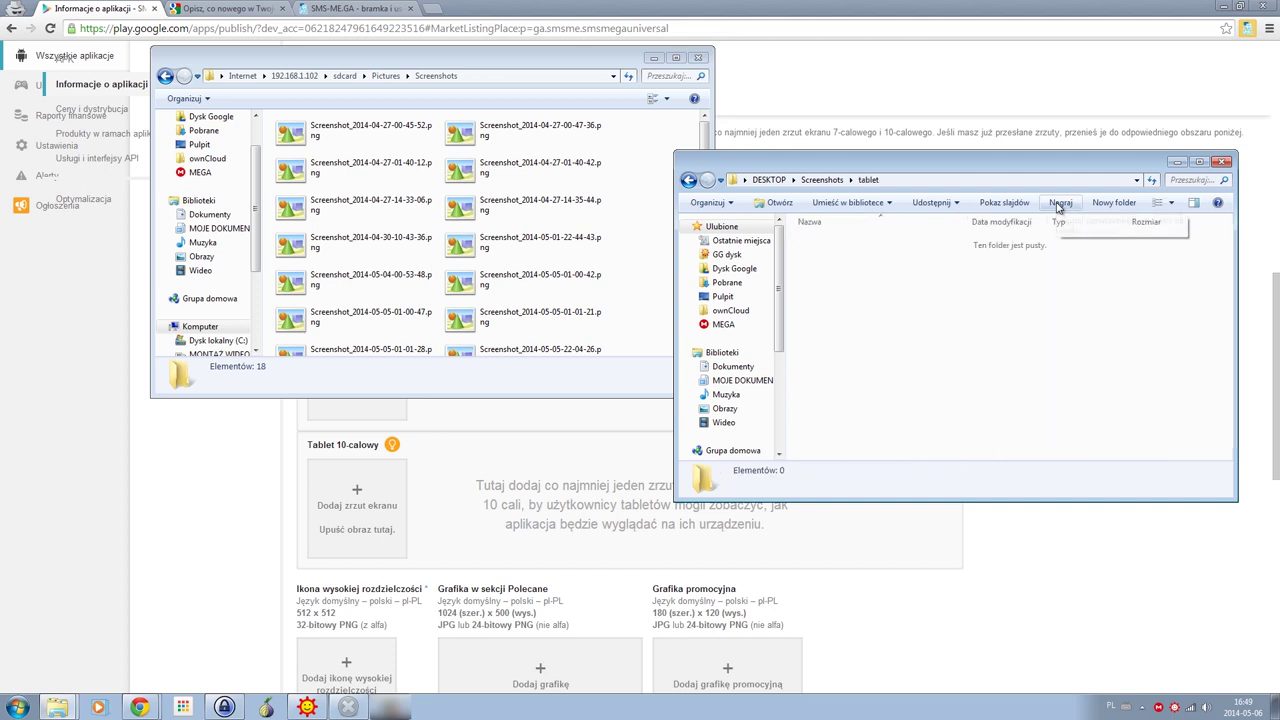
Step: Copy all the tablet's screenshots into the new tablet folder, close the source window, and show the copied files as thumbnails
left_click(555, 275)
key("ctrl+a")
left_click_drag(557, 268, 952, 362)
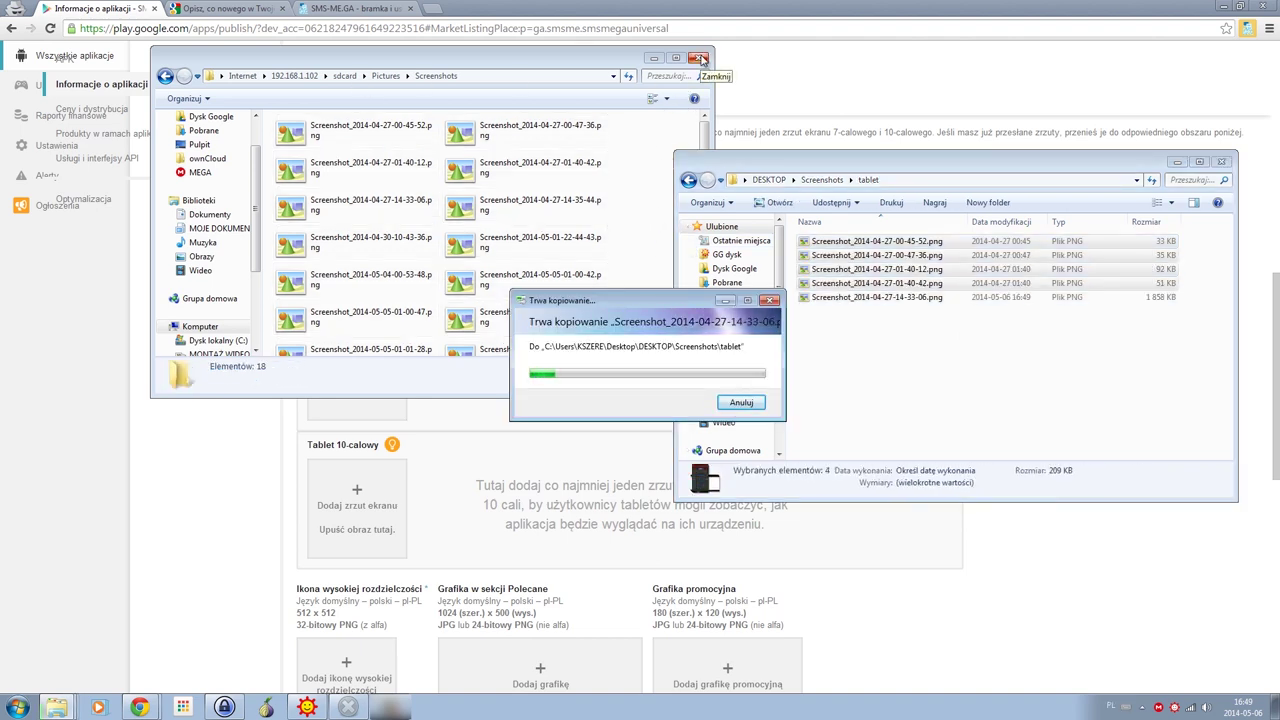
left_click(700, 58)
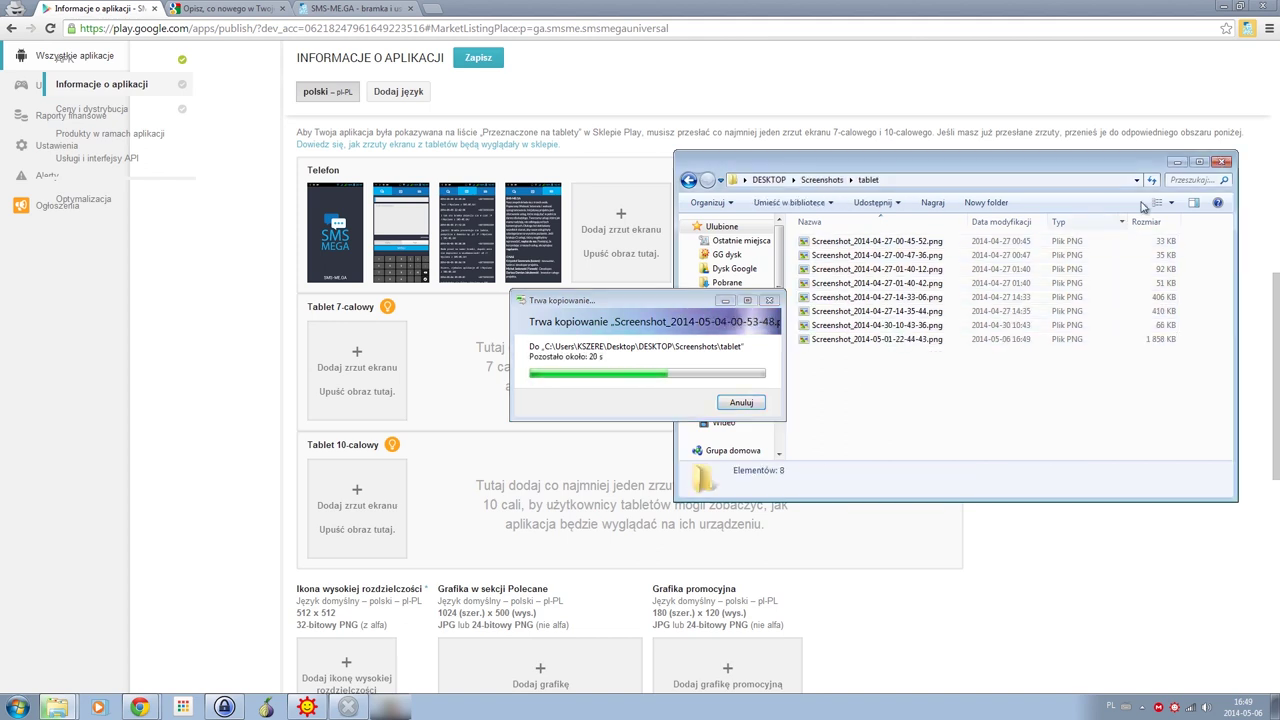
left_click(1172, 204)
left_click(1215, 118)
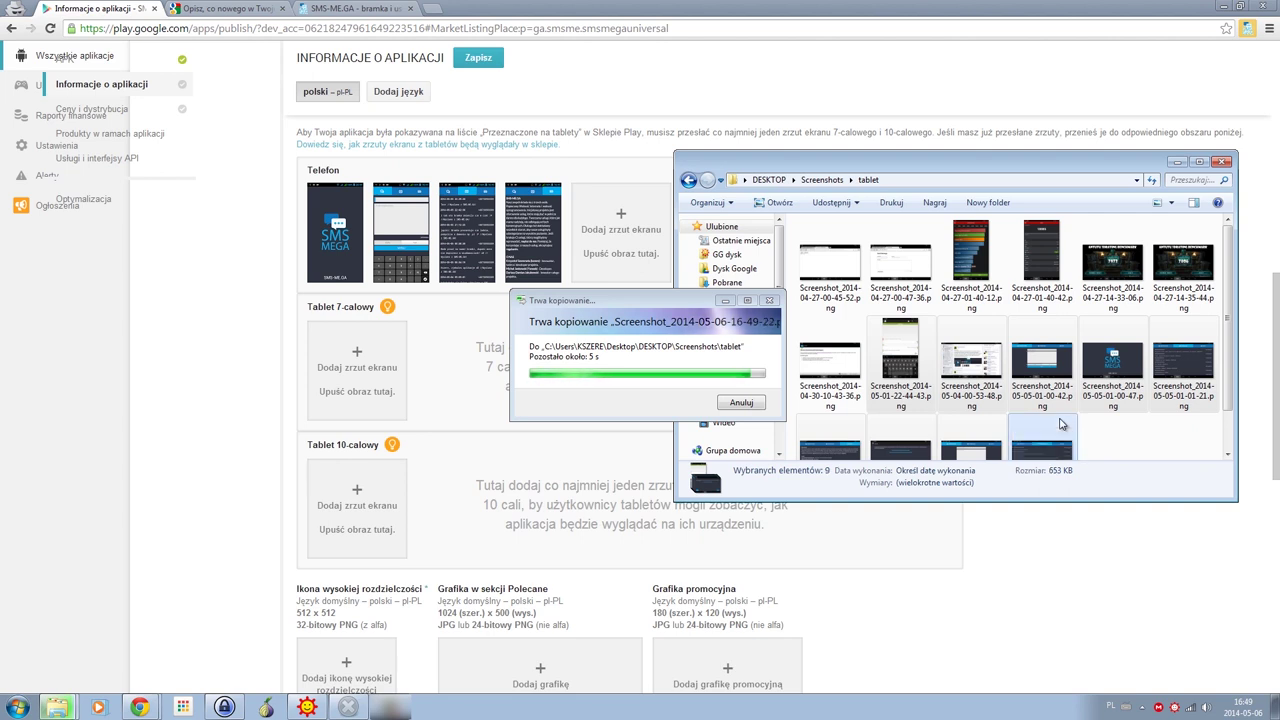
left_click(1165, 447)
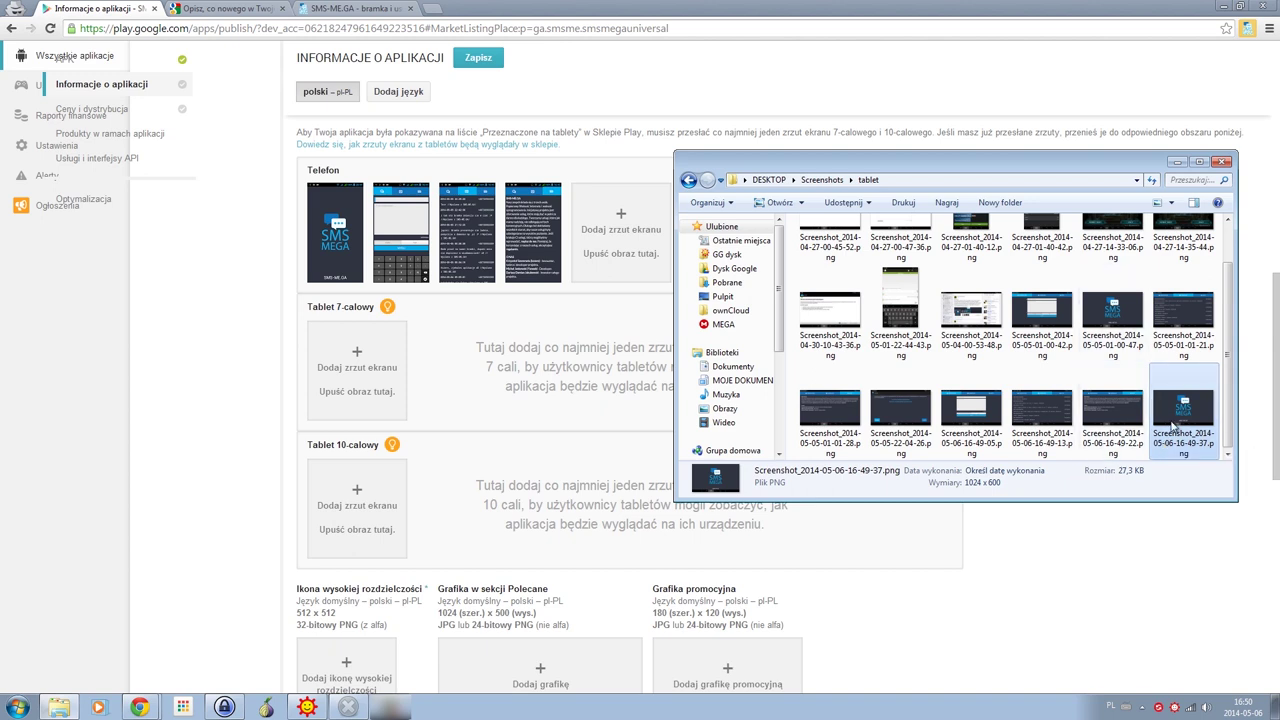
left_click_drag(1176, 410, 365, 378)
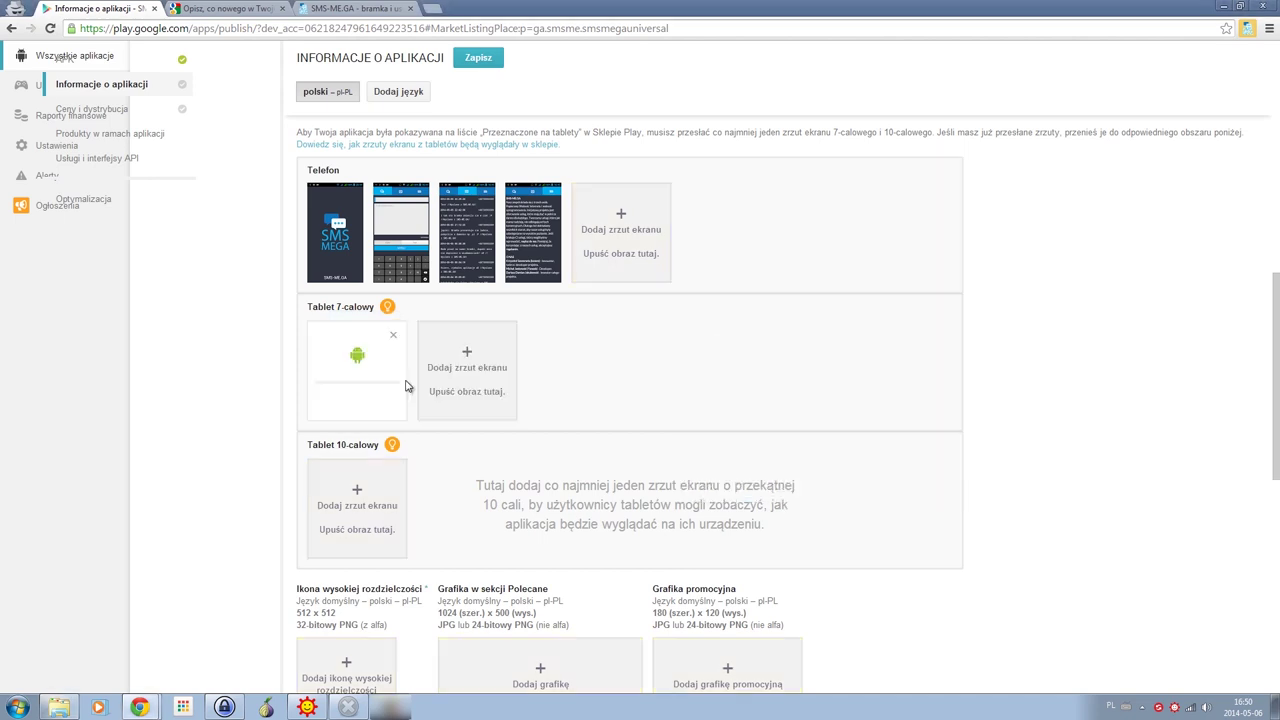
double_click(778, 12)
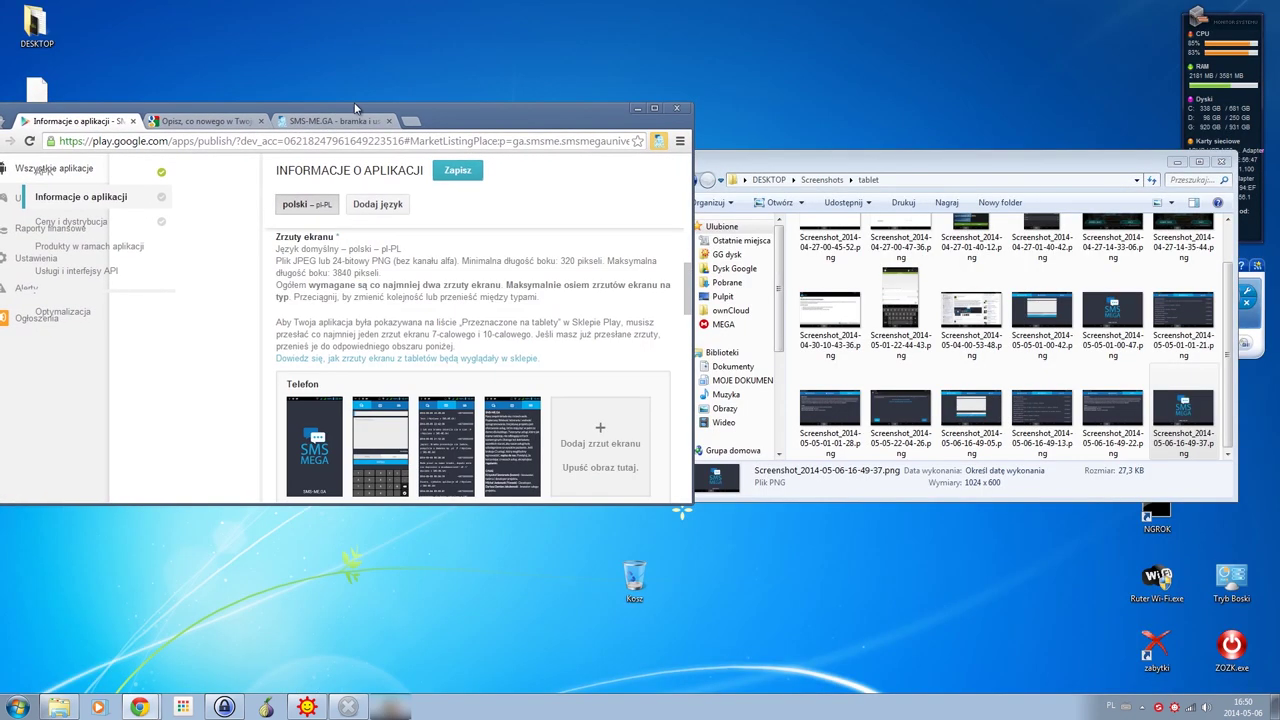
left_click_drag(320, 34, 2, 48)
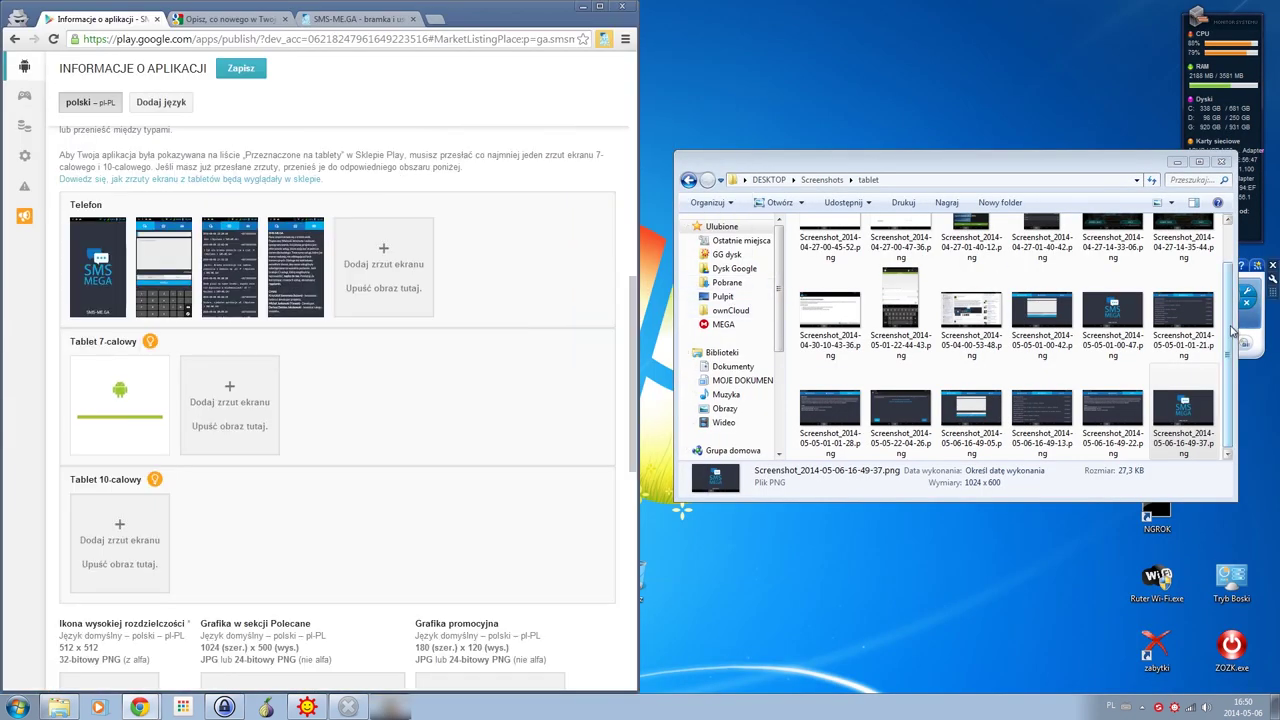
left_click(1229, 336)
left_click(983, 427)
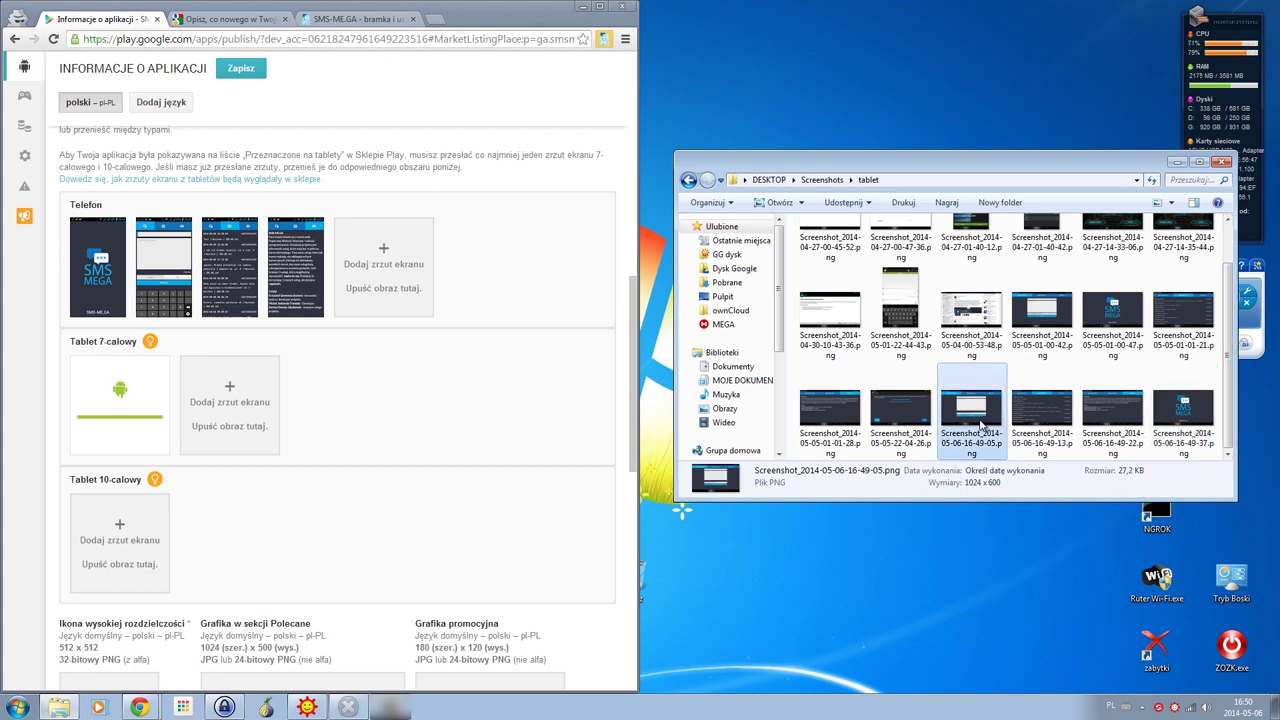
left_click_drag(995, 432, 300, 395)
left_click_drag(1040, 415, 437, 414)
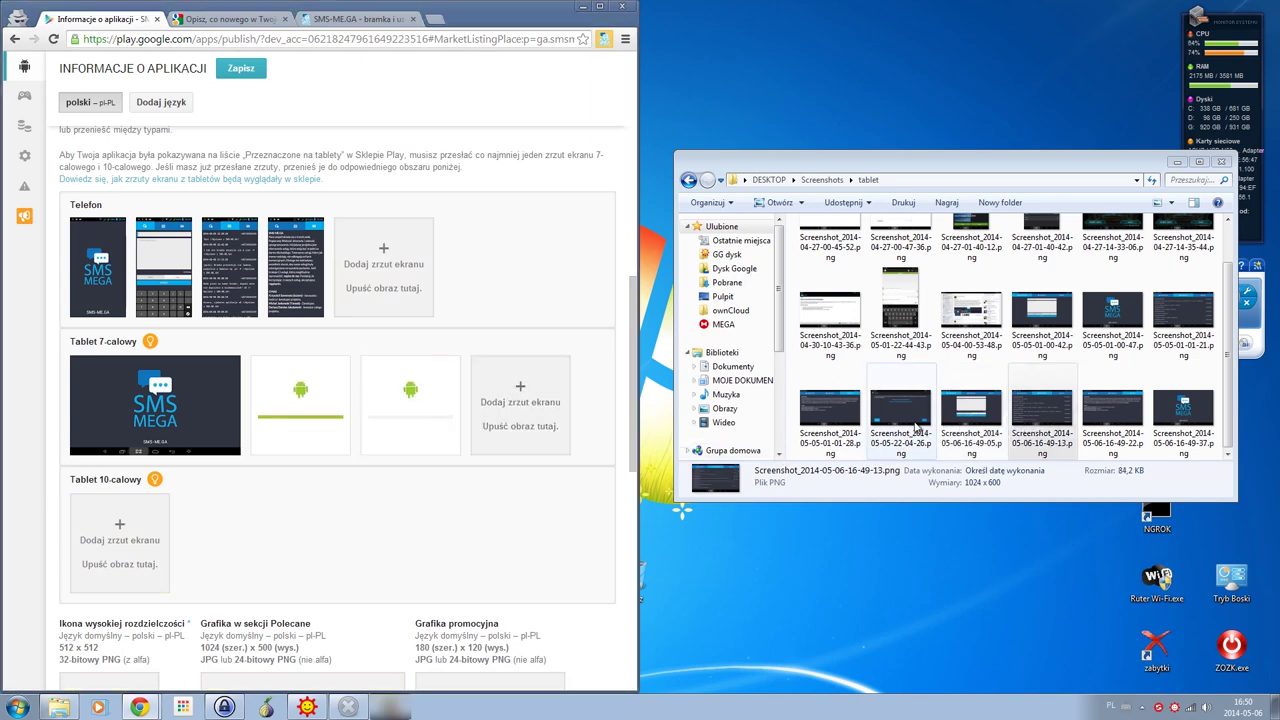
left_click_drag(1112, 415, 510, 393)
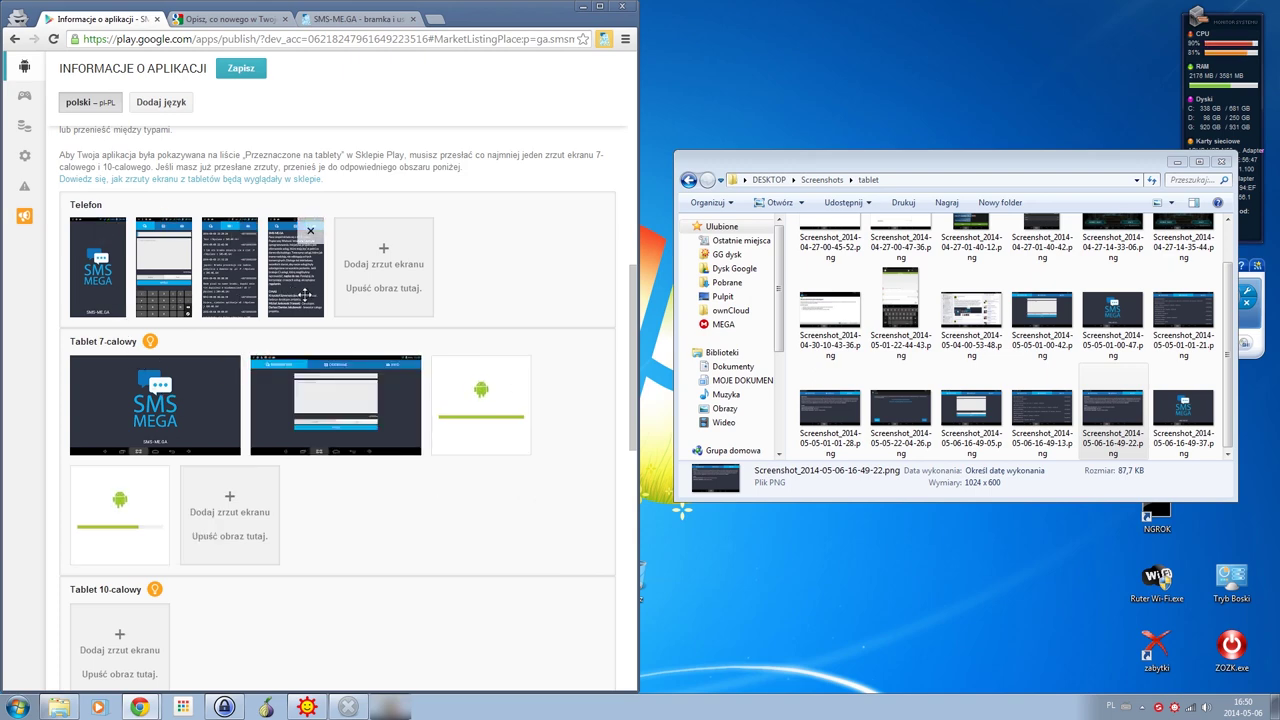
Step: Enlarge the browser to full screen and review the added tablet screenshots and the graphic asset requirements
scroll(512, 510, "down", 2)
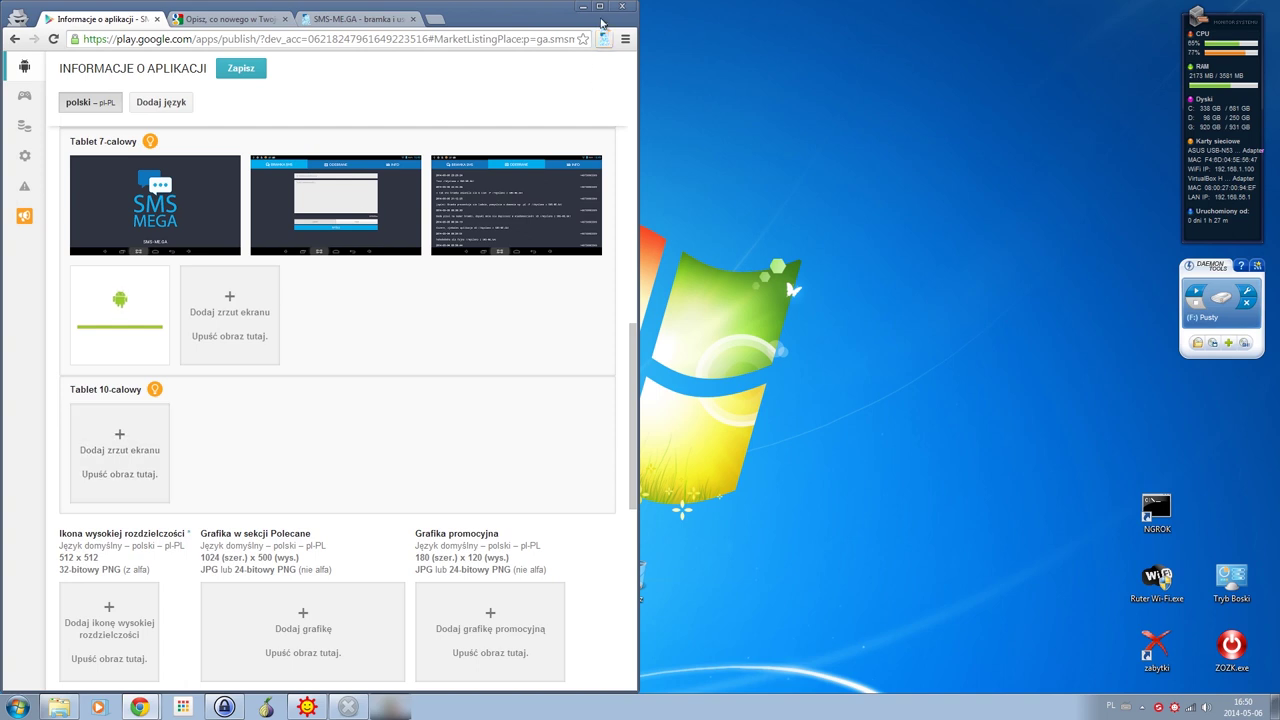
left_click(600, 6)
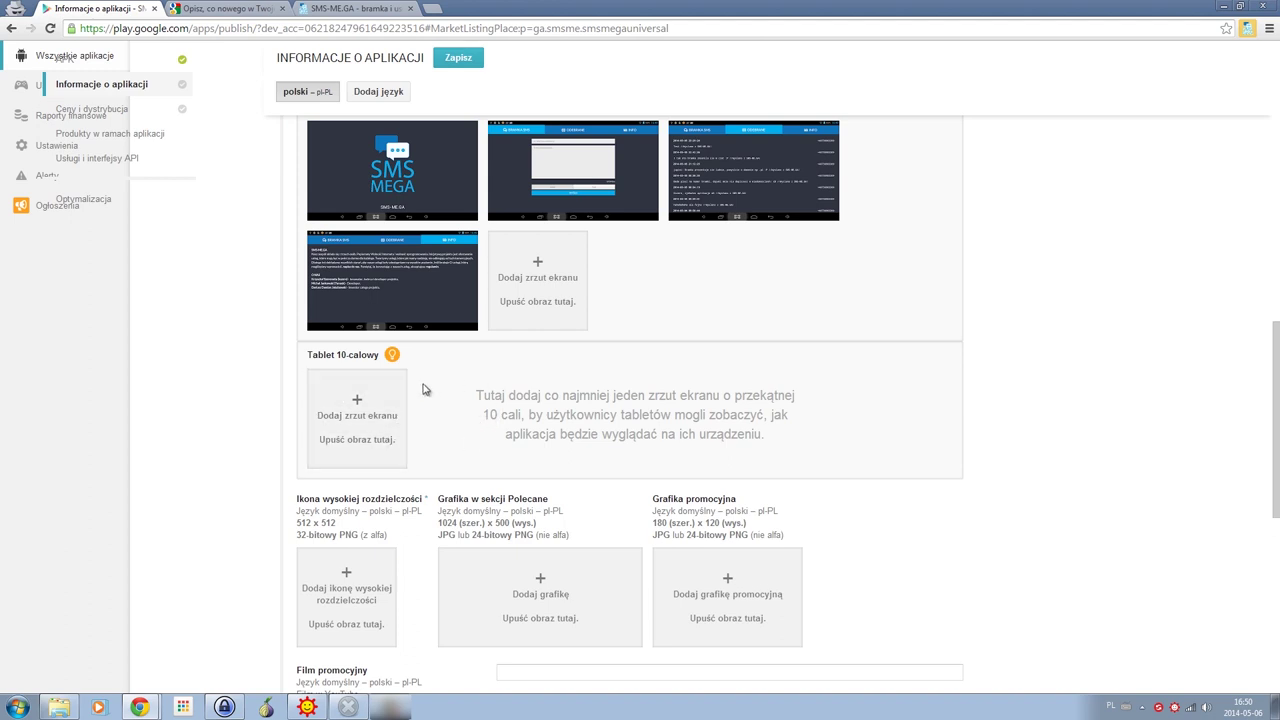
scroll(478, 452, "up", 1)
scroll(478, 452, "up", 1)
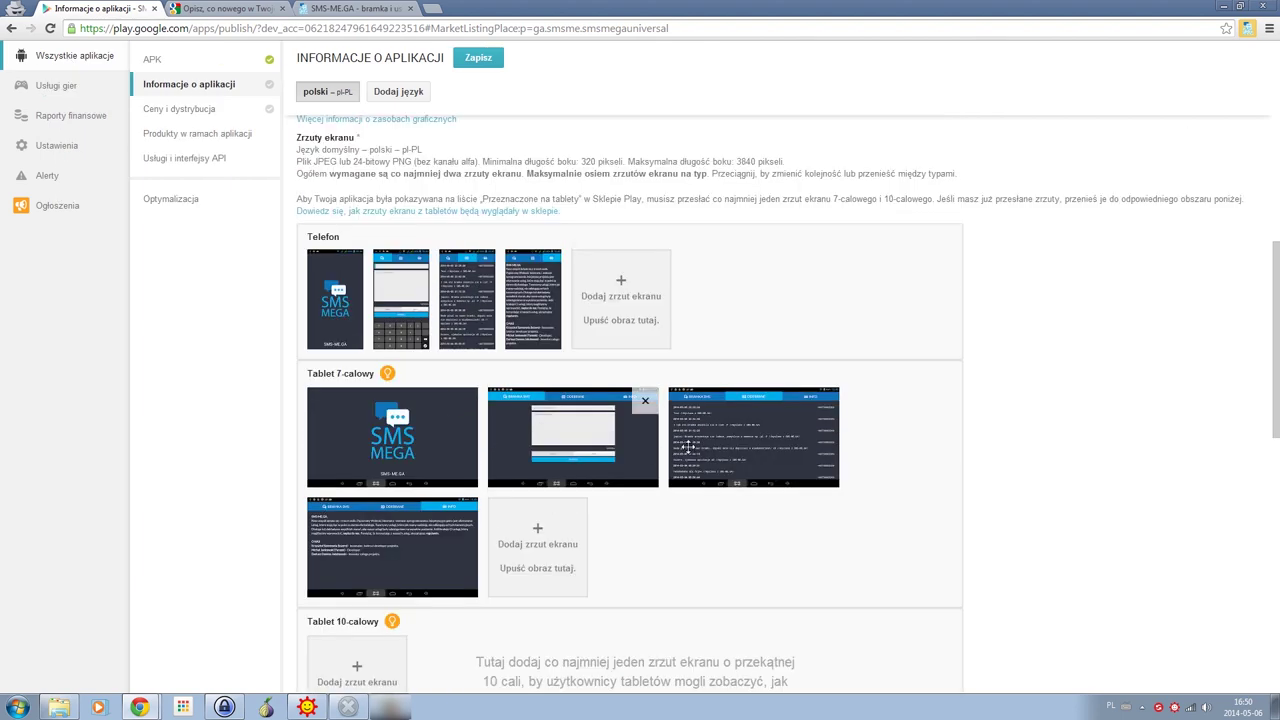
scroll(669, 495, "down", 4)
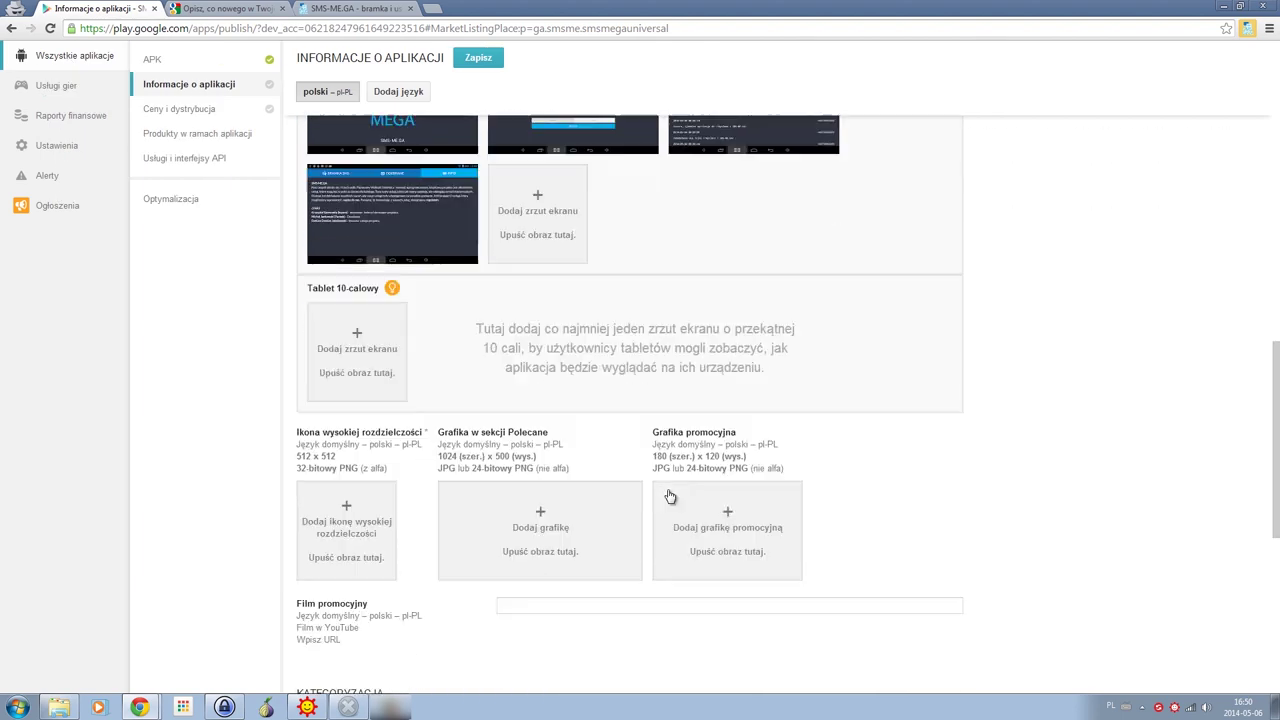
scroll(277, 402, "down", 1)
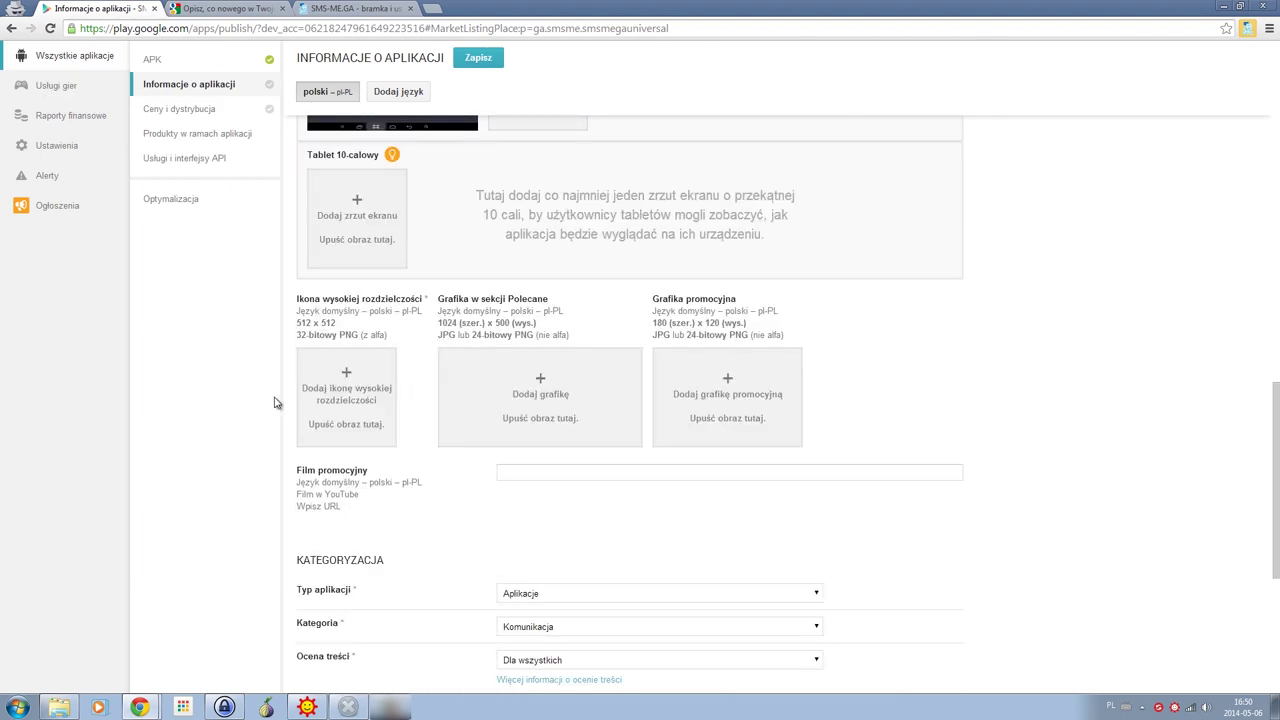
Step: Open the project folder PROJEKTY/GRAFIKA/WYKONANE/SMS-ME_GA in the file manager and move its window off the high-resolution icon area
left_click(45, 712)
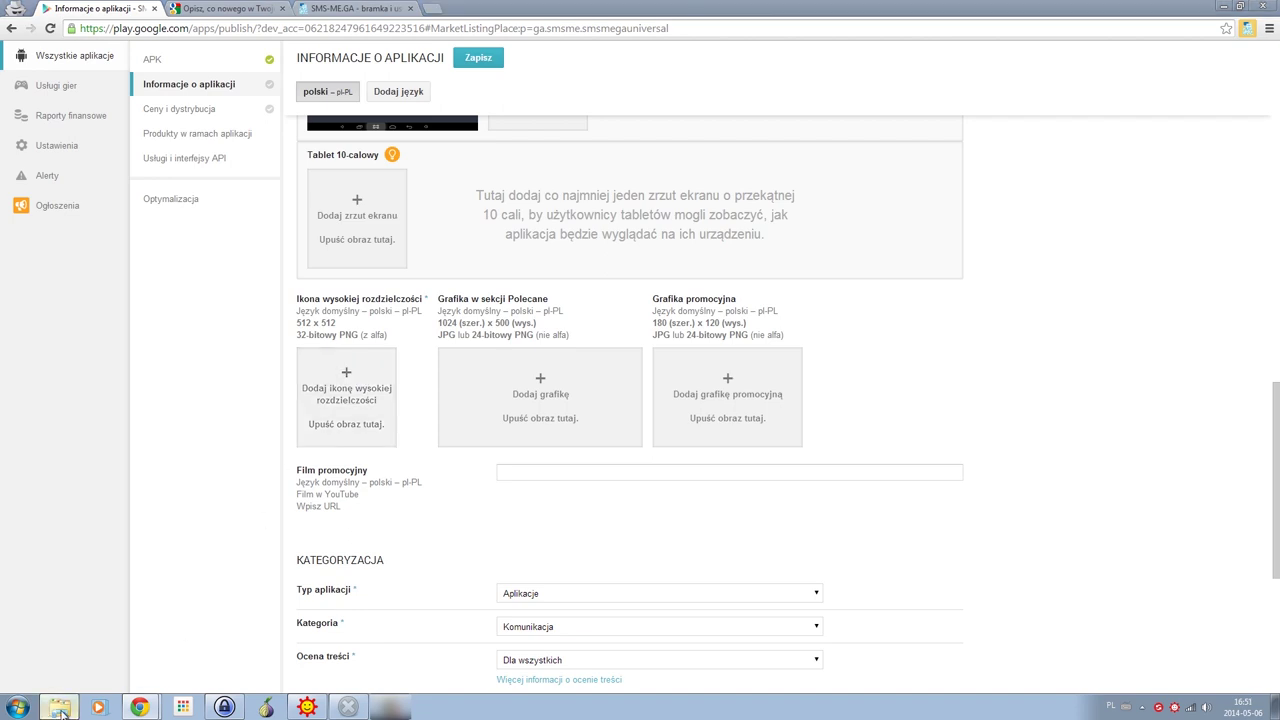
left_click(45, 712)
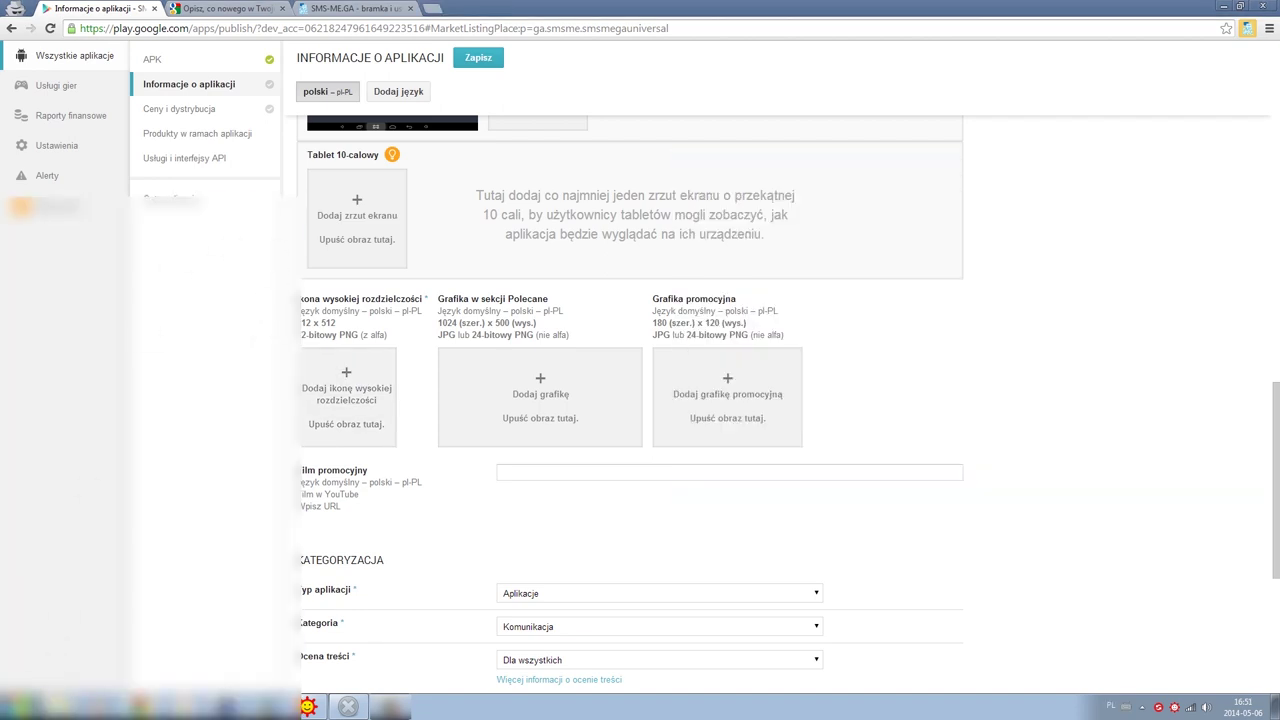
left_click(357, 215)
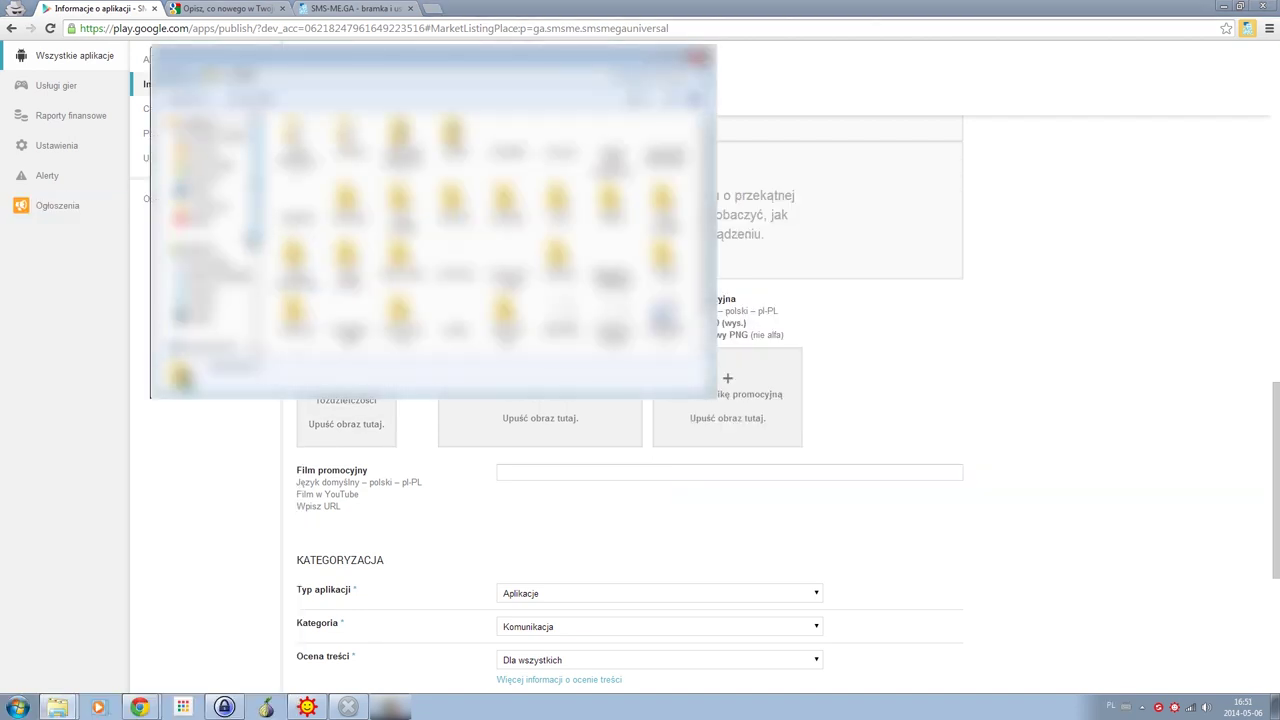
double_click(295, 258)
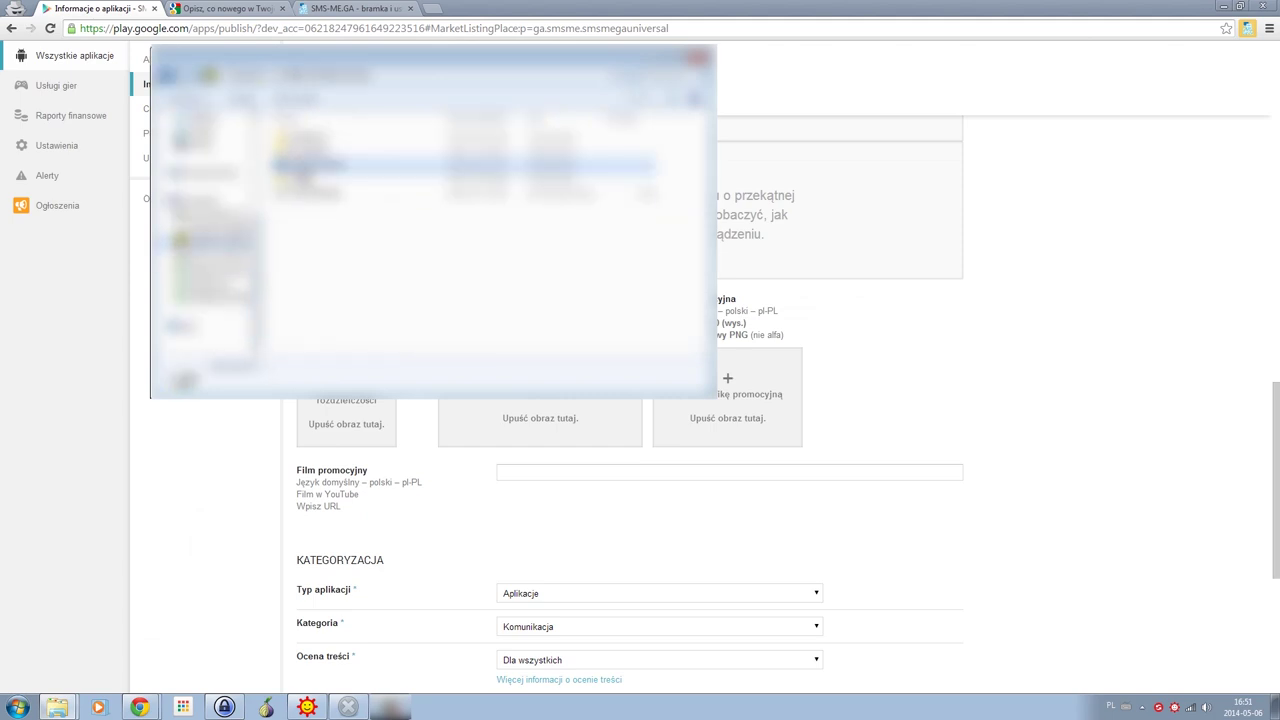
key("Return")
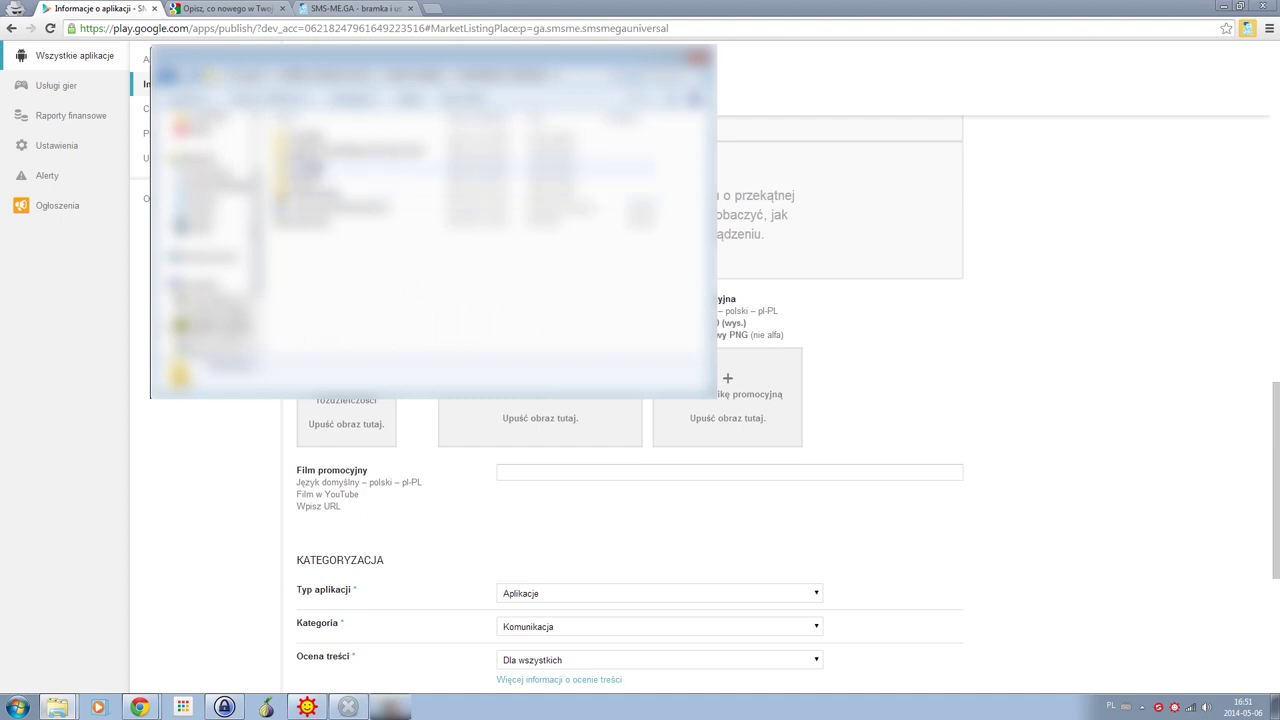
double_click(318, 166)
double_click(320, 160)
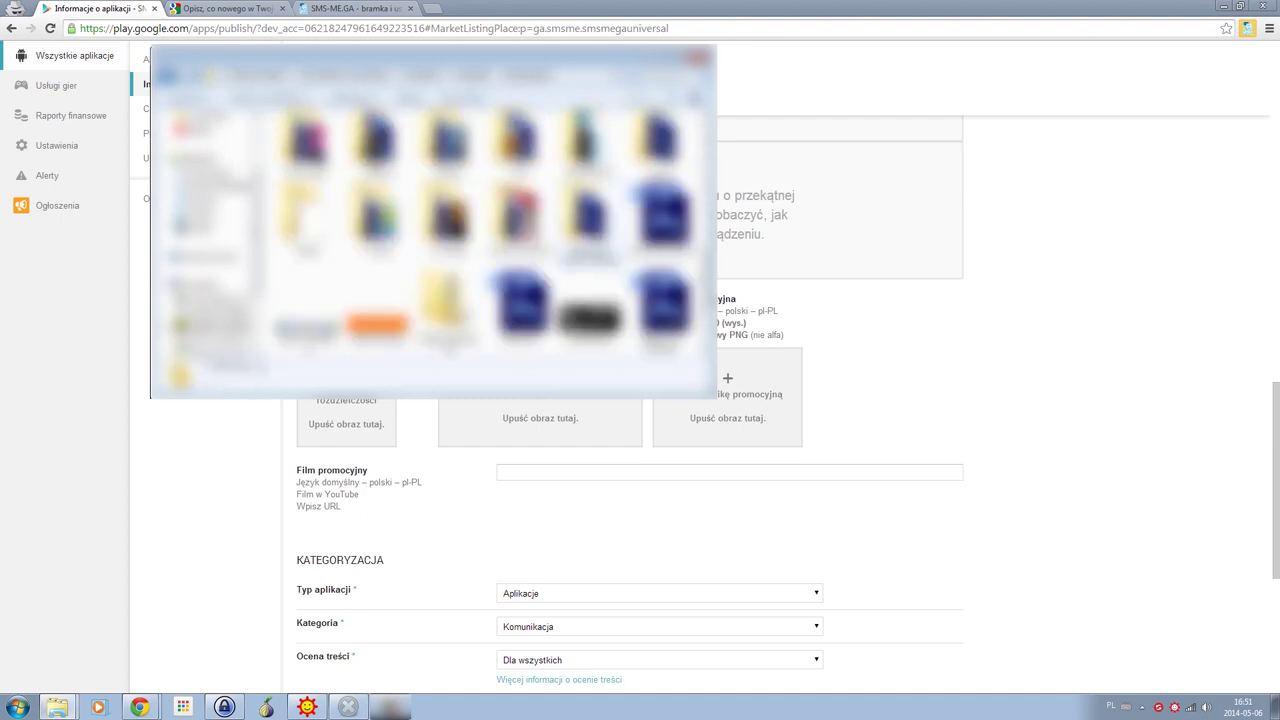
double_click(590, 150)
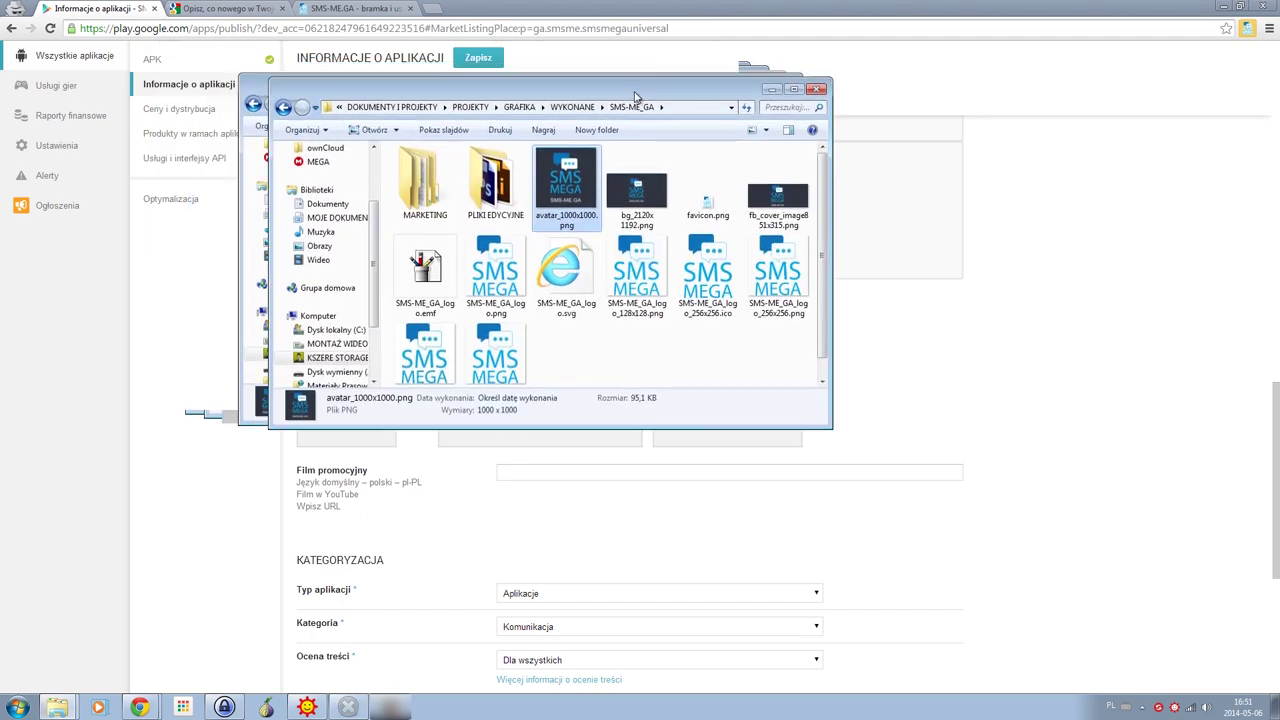
left_click_drag(634, 96, 802, 152)
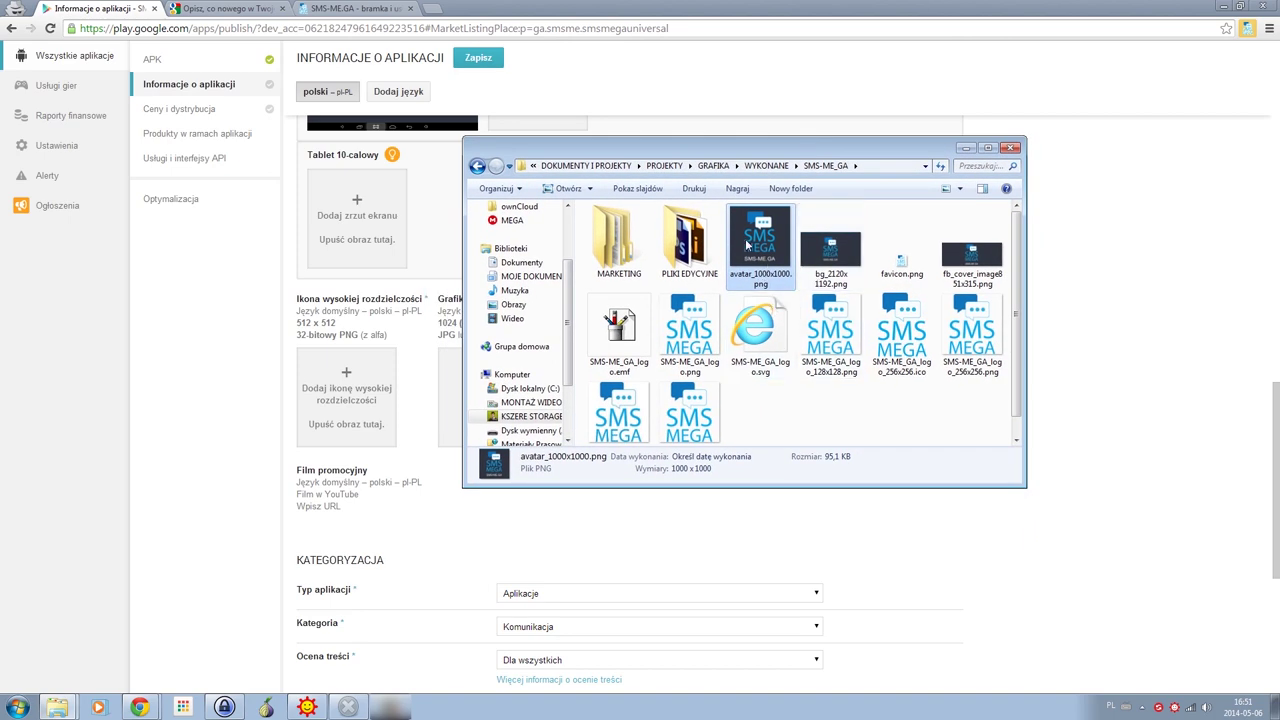
Step: Open avatar_1000x1000.psd from the PLIKI EDYCYJNE folder in Photoshop, checking the store's icon requirements while it loads
double_click(697, 240)
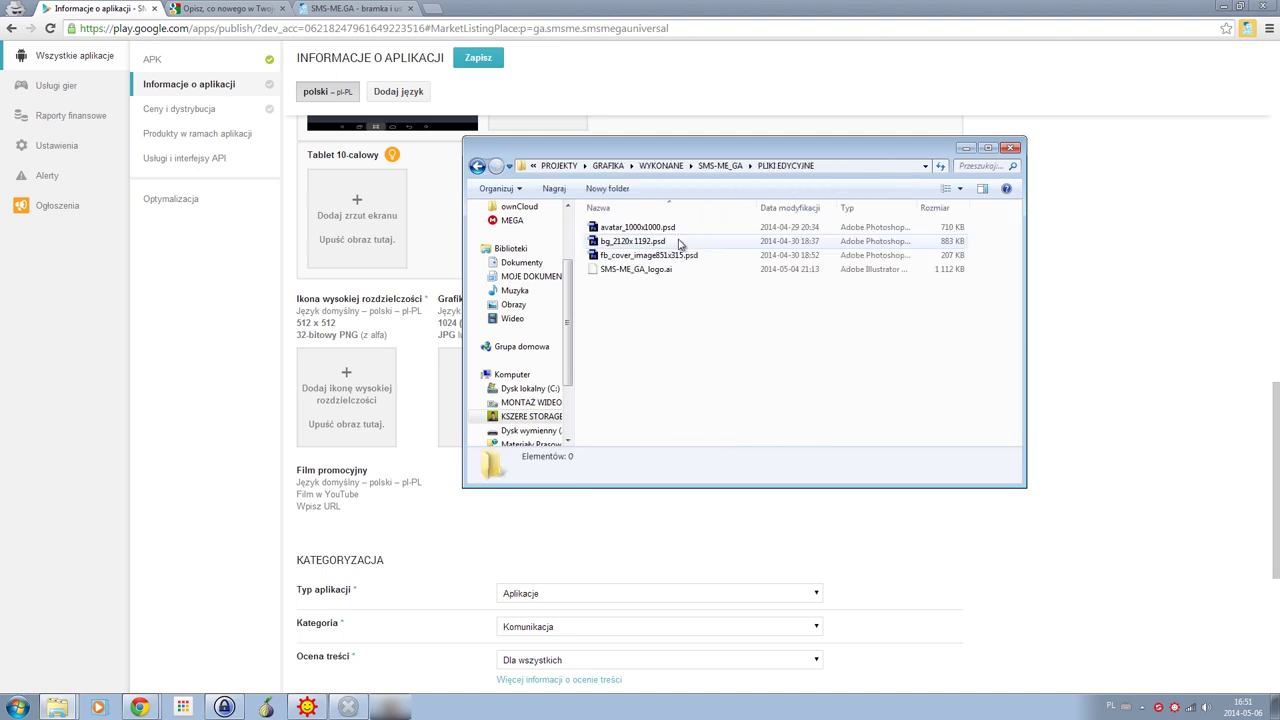
left_click(638, 229)
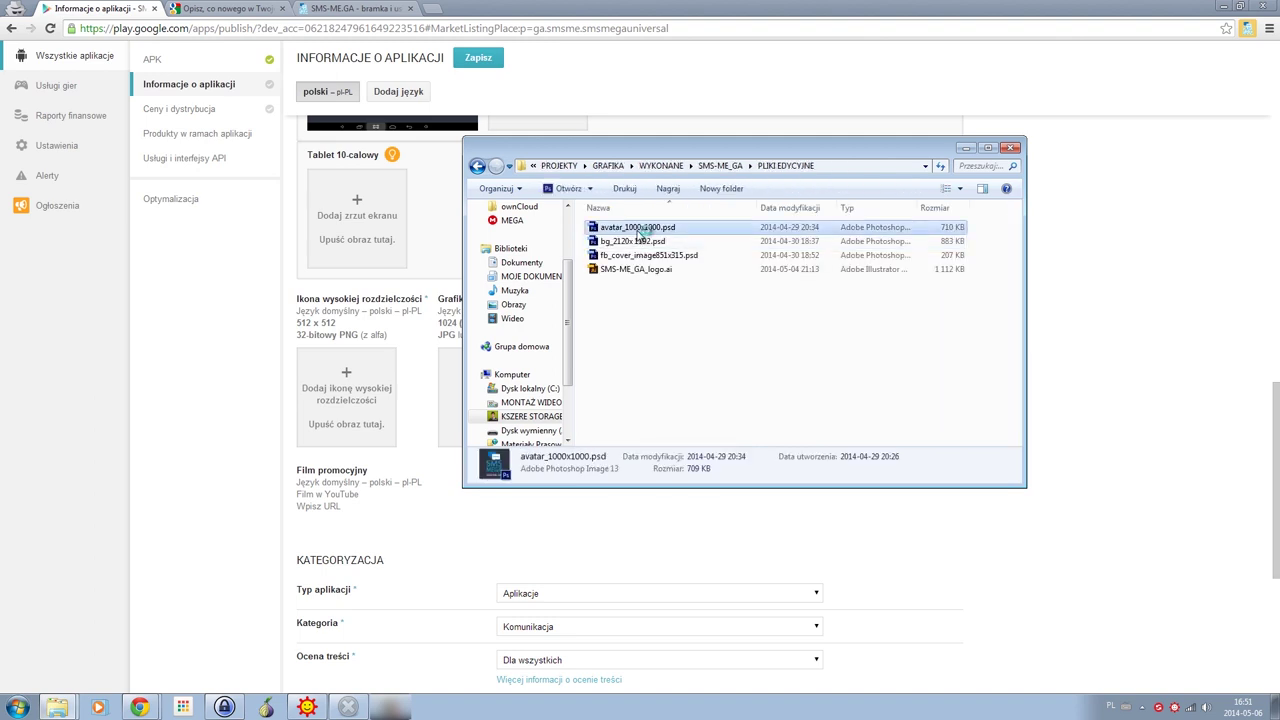
left_click(755, 336)
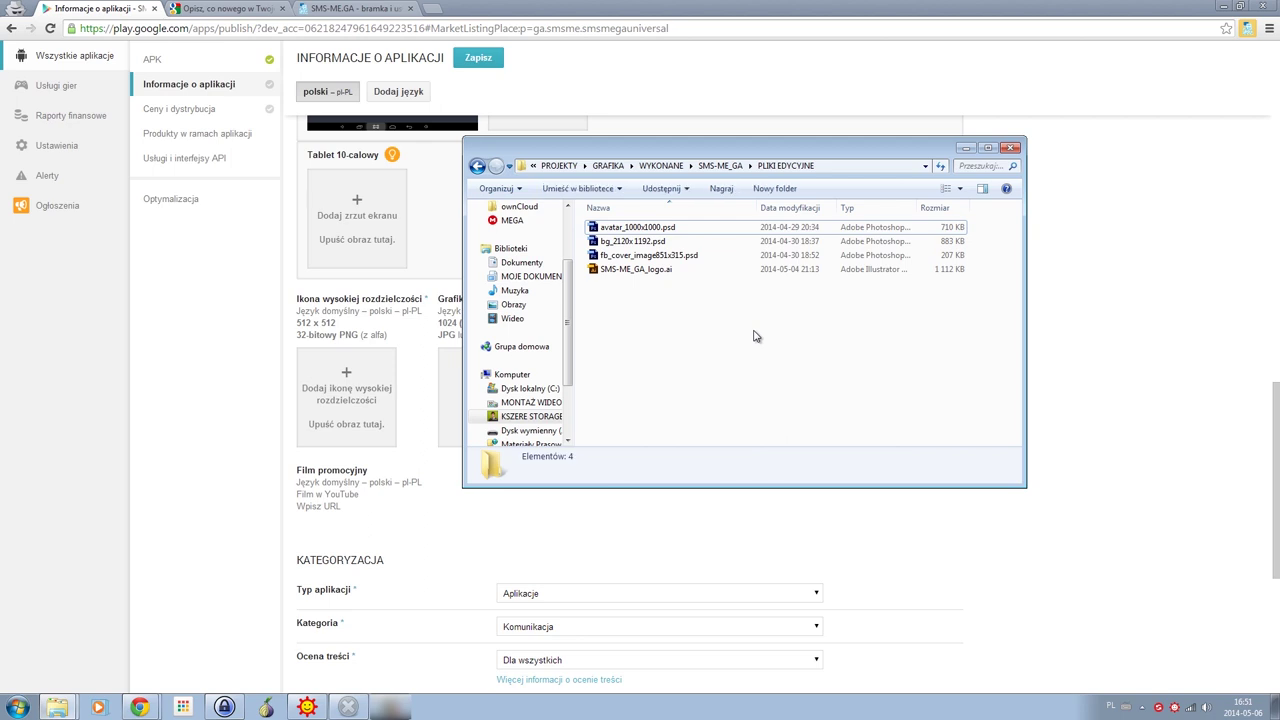
left_click(212, 350)
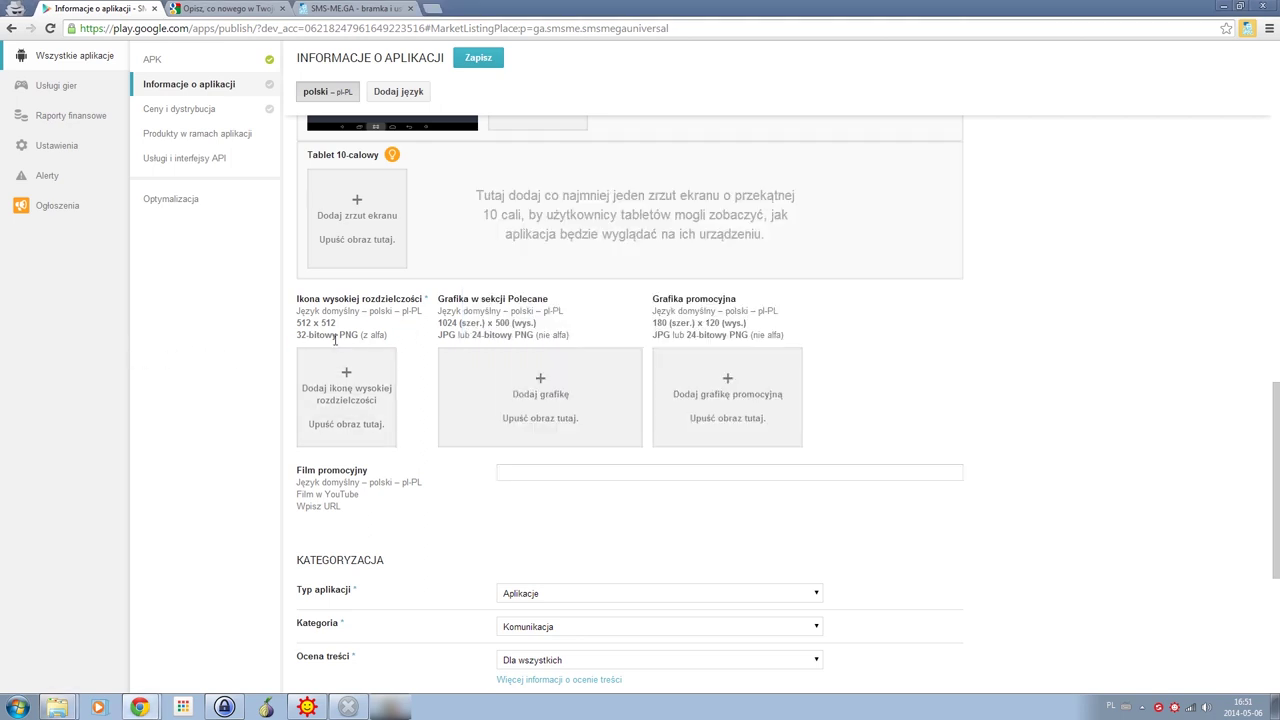
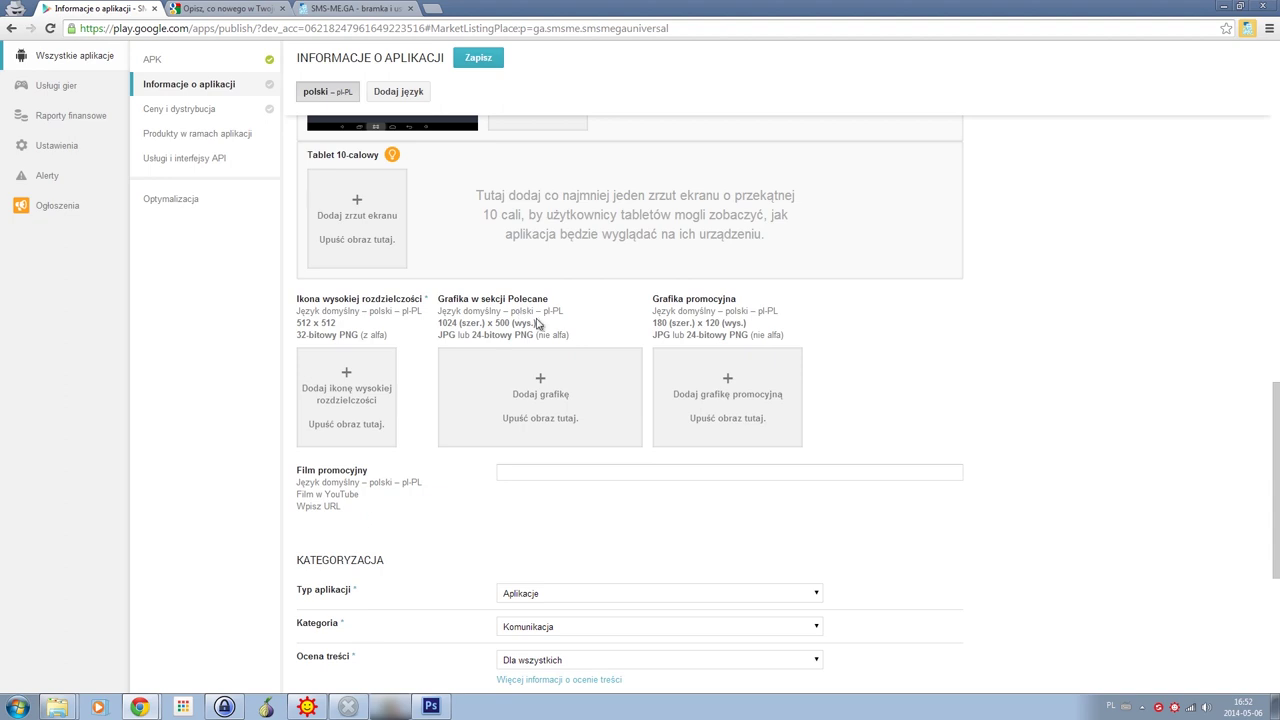
key("alt+Tab")
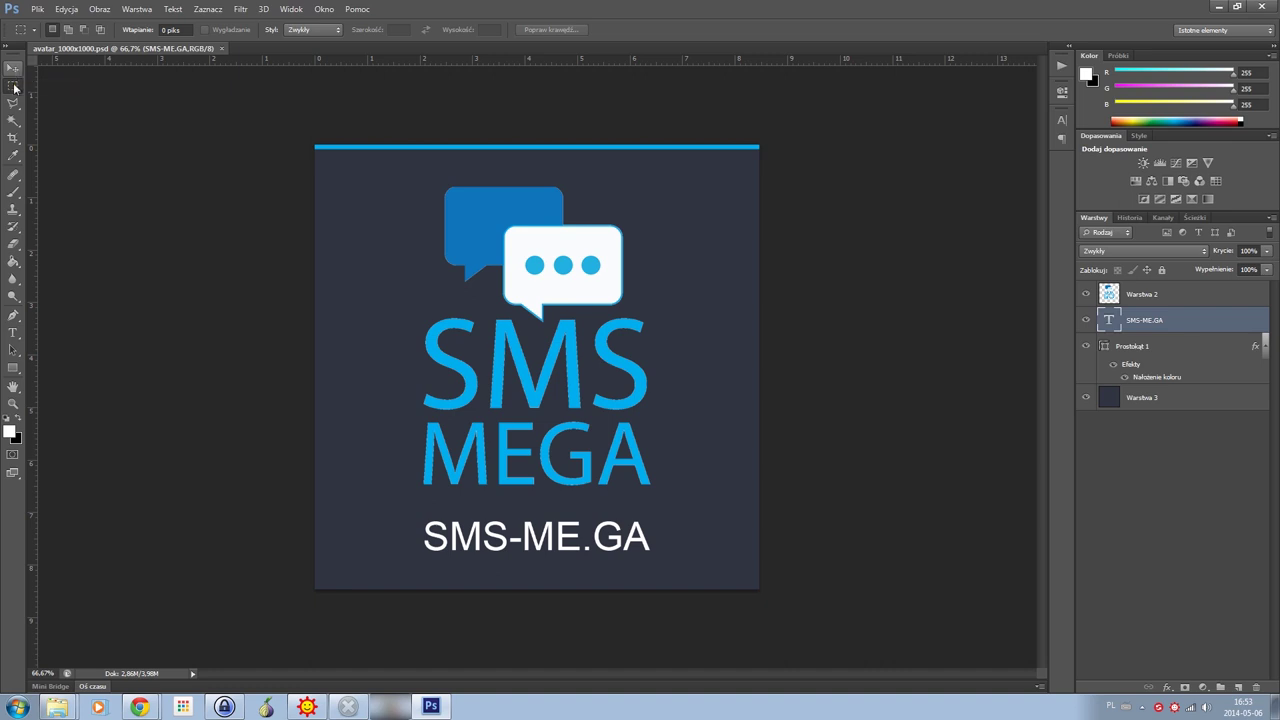
Step: Fit the avatar image within 512 x 512 pixels using the automated Fit Image command (Zmieść obraz) with Nie powiększaj enabled
left_click(14, 70)
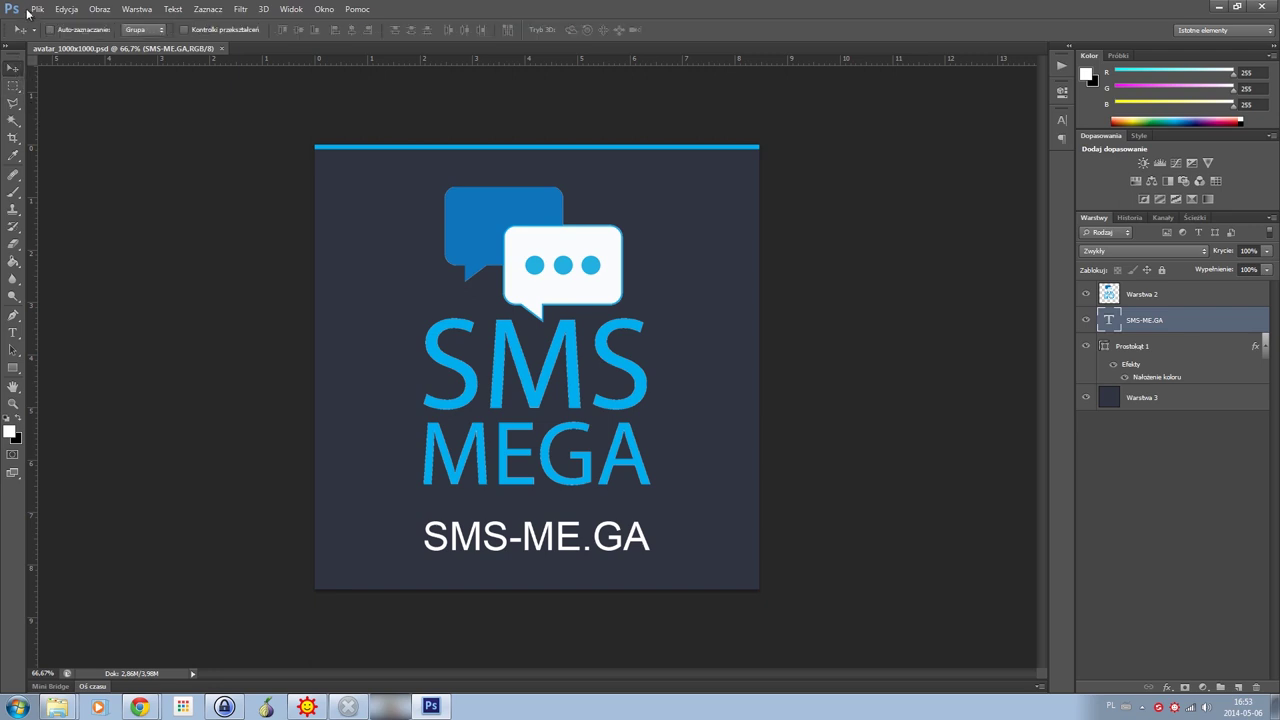
left_click(37, 9)
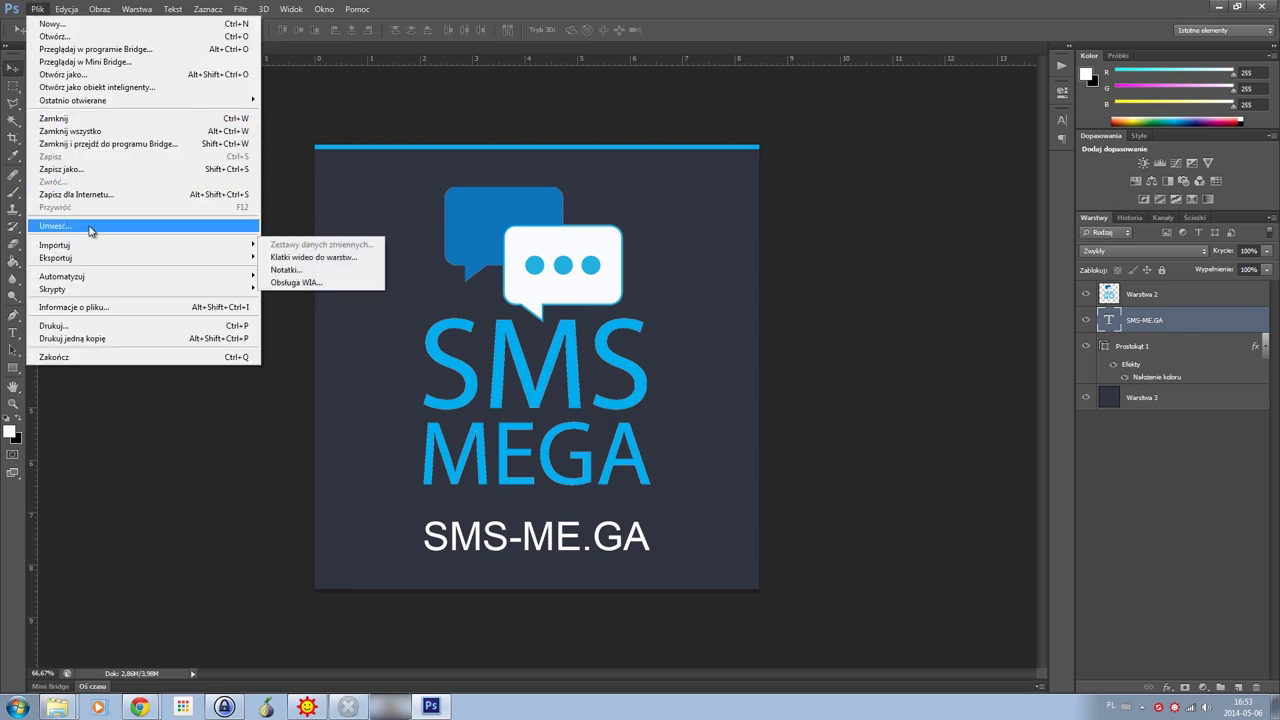
mouse_move(88, 277)
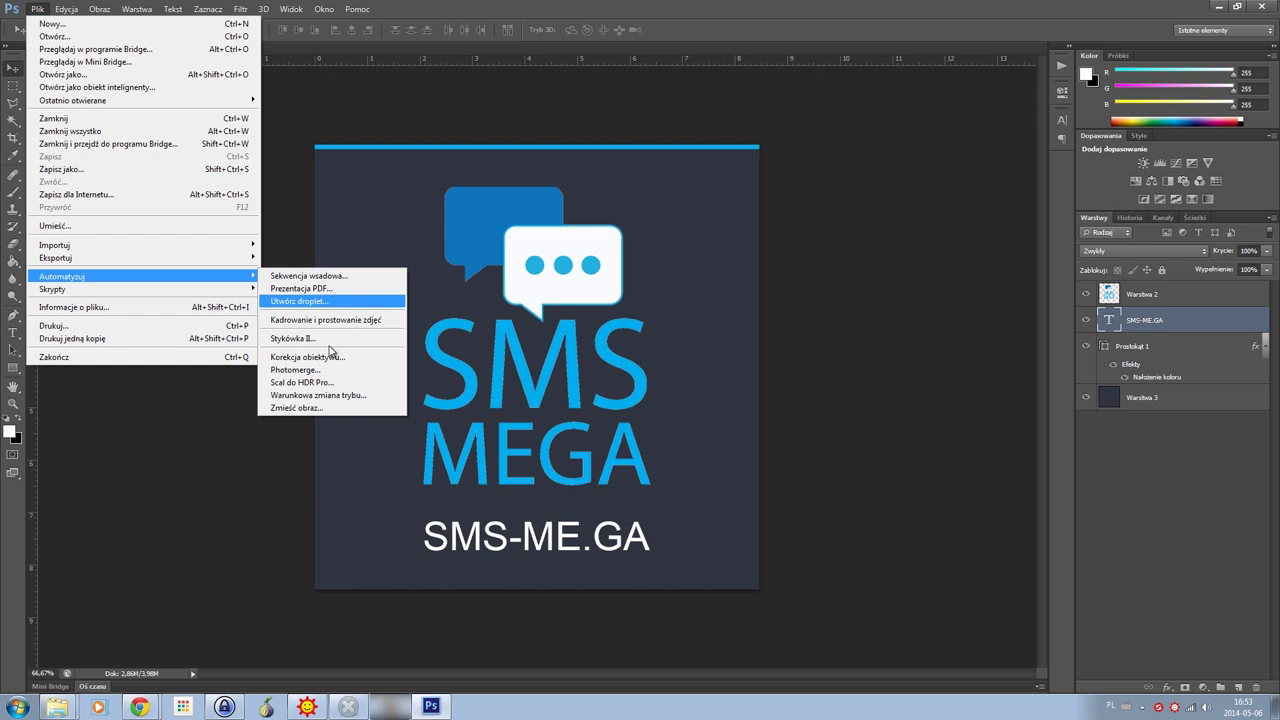
left_click(300, 408)
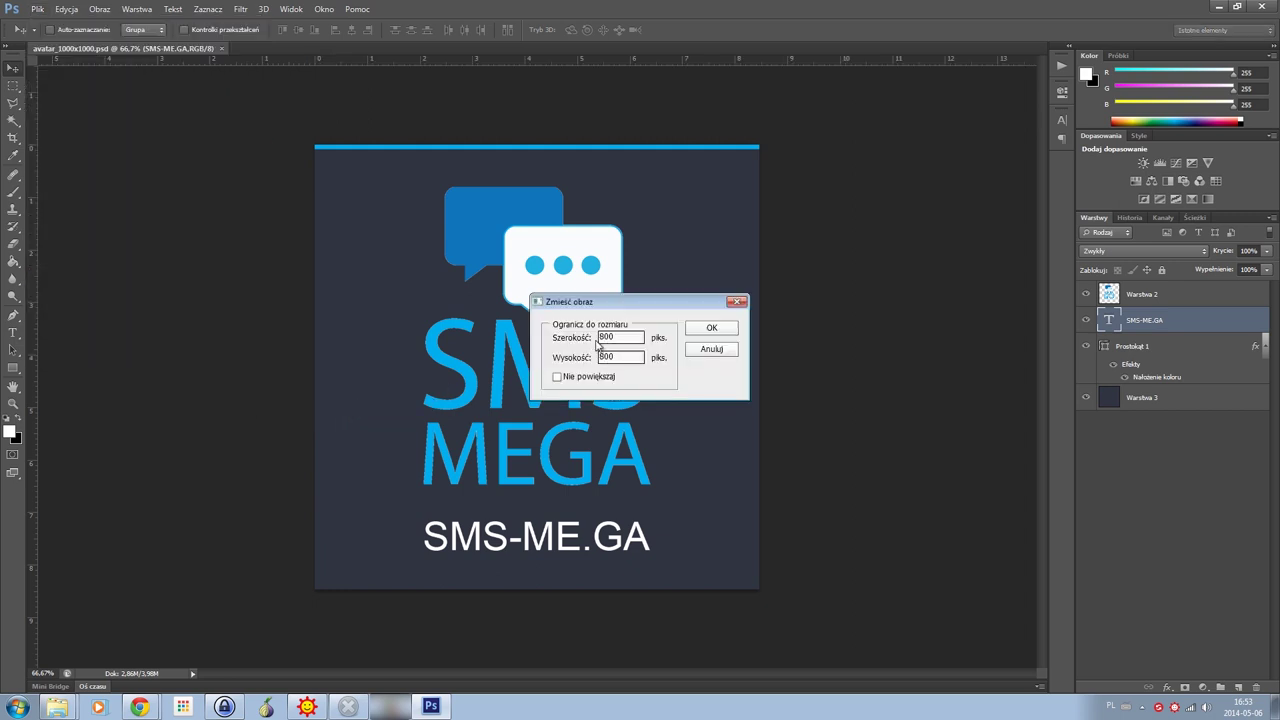
left_click_drag(619, 340, 549, 343)
left_click_drag(632, 356, 531, 357)
left_click(557, 376)
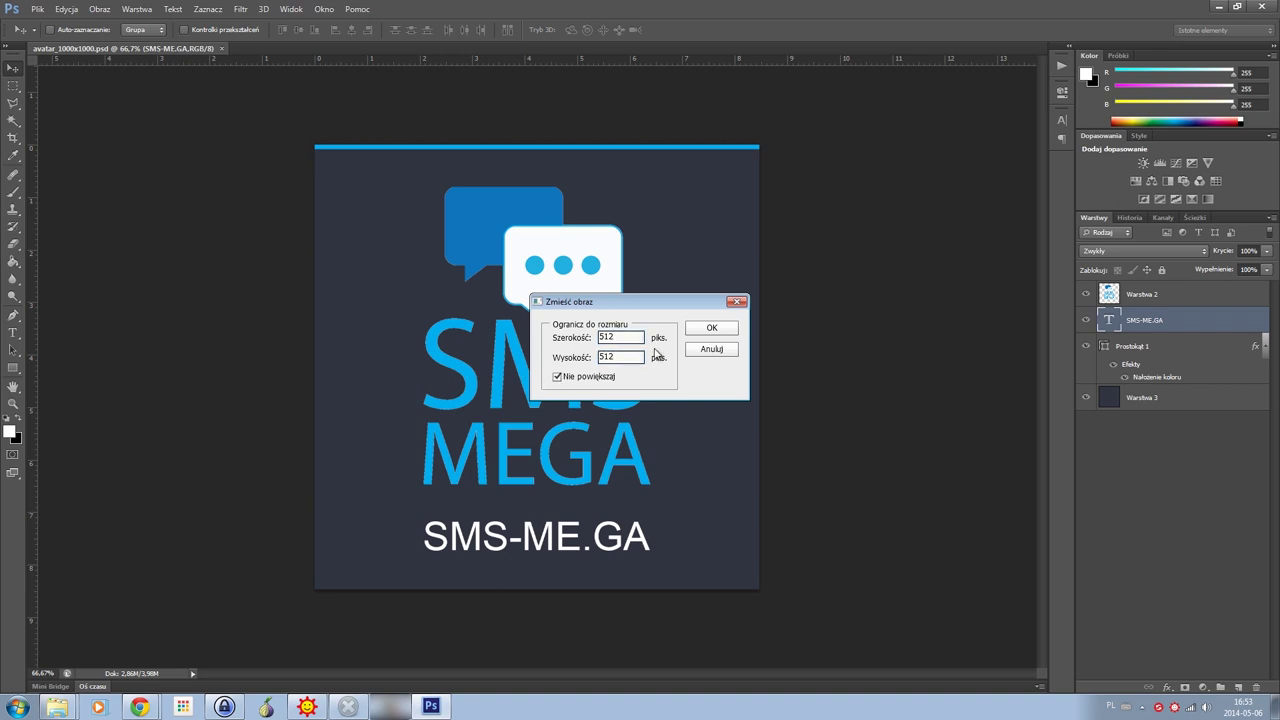
left_click(711, 328)
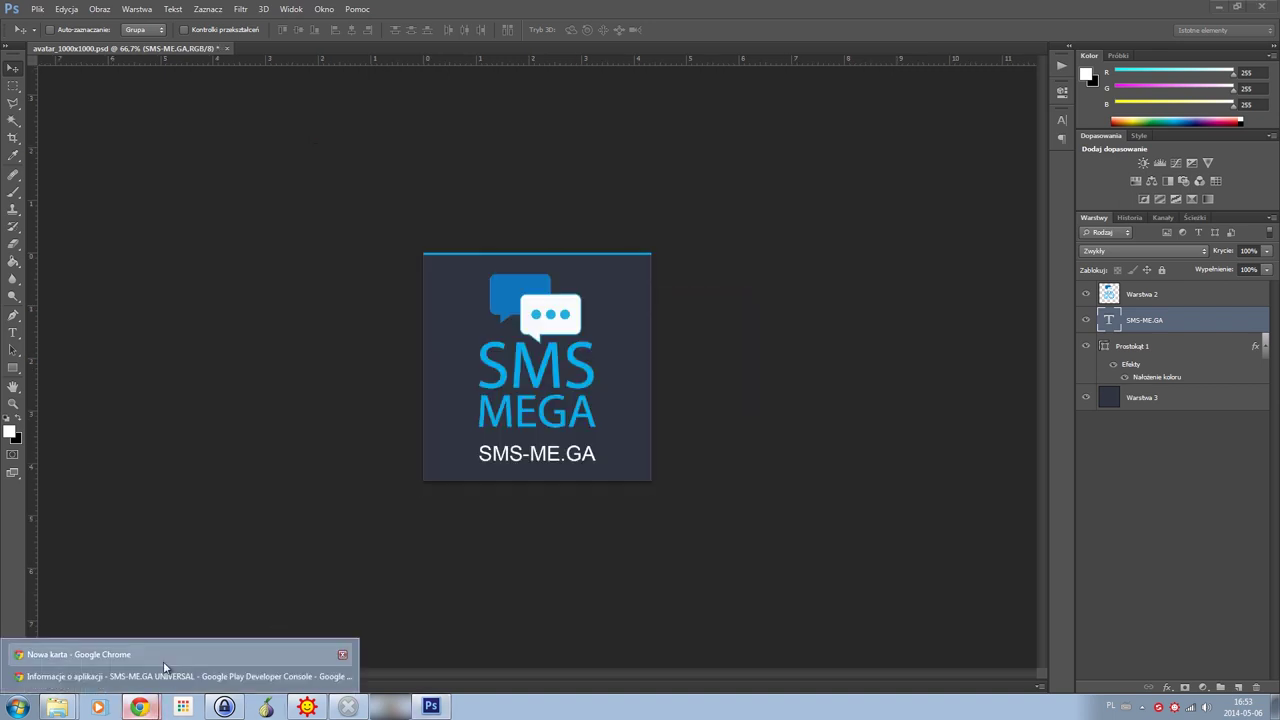
Step: Recheck the icon requirements in the browser and check the avatar's canvas size in pixels without changing it
key("alt+Tab")
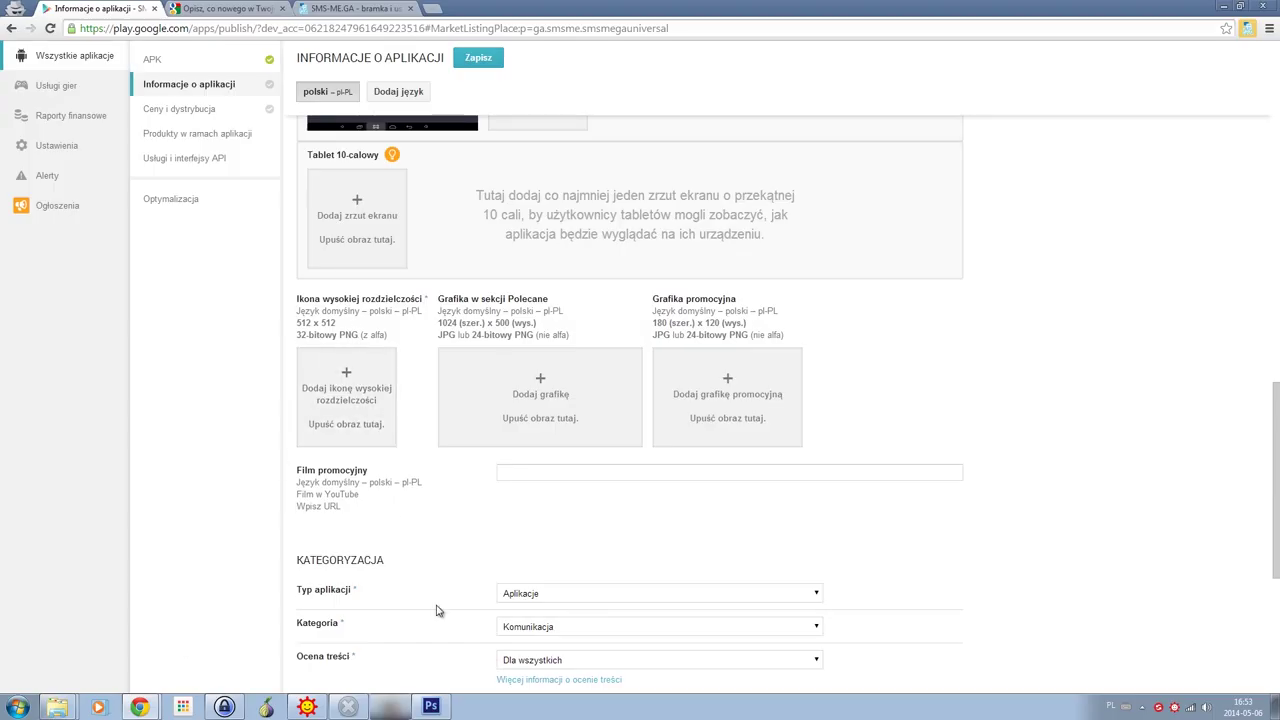
left_click(443, 712)
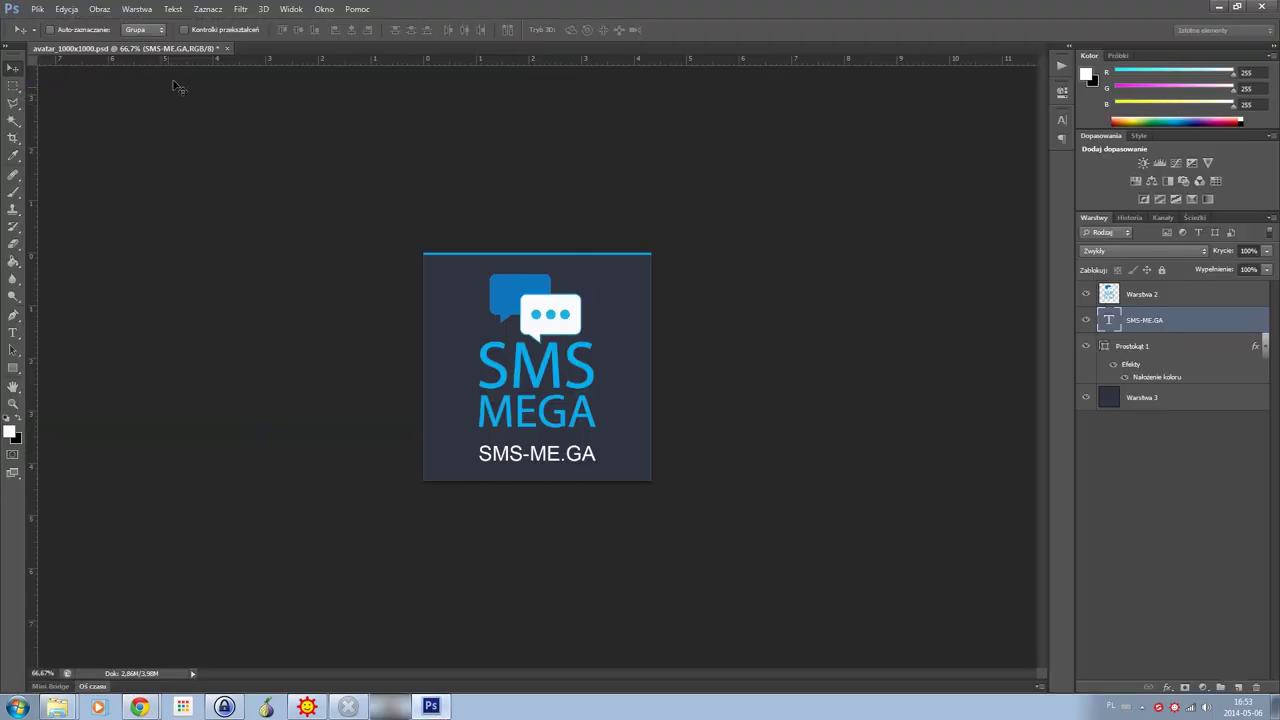
left_click(99, 9)
left_click(140, 117)
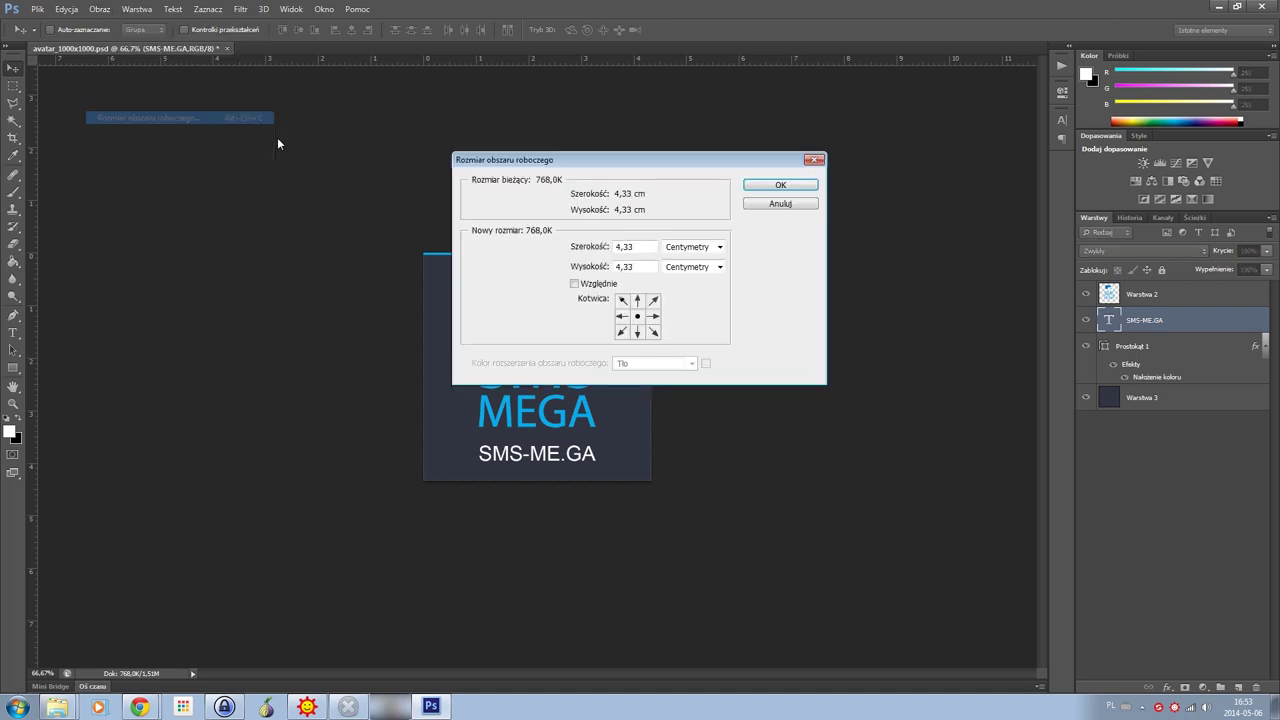
left_click(688, 248)
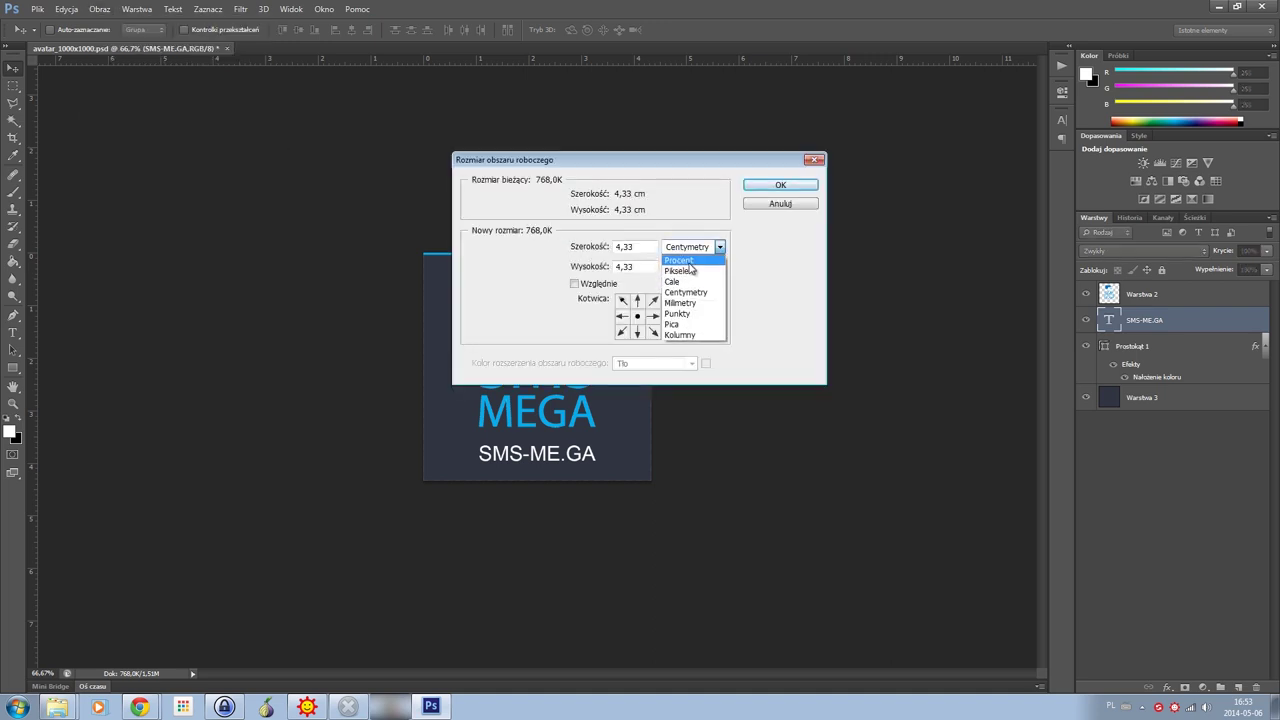
left_click(692, 271)
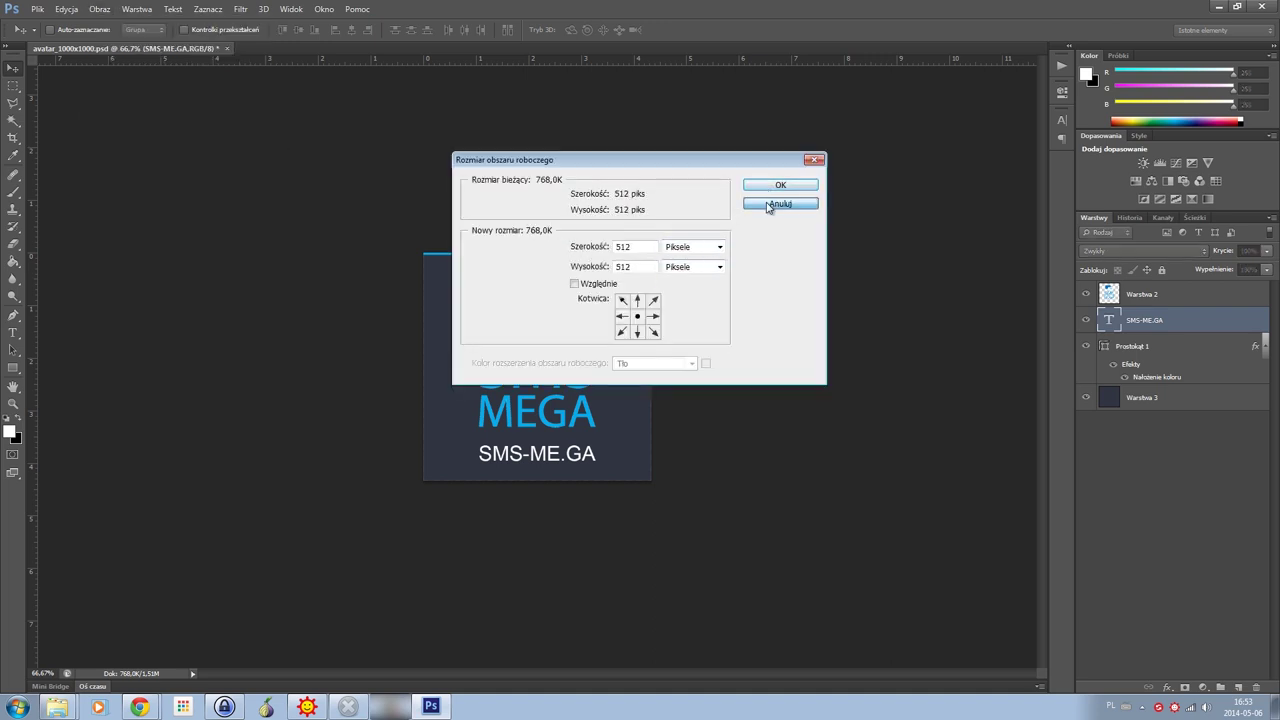
left_click(770, 204)
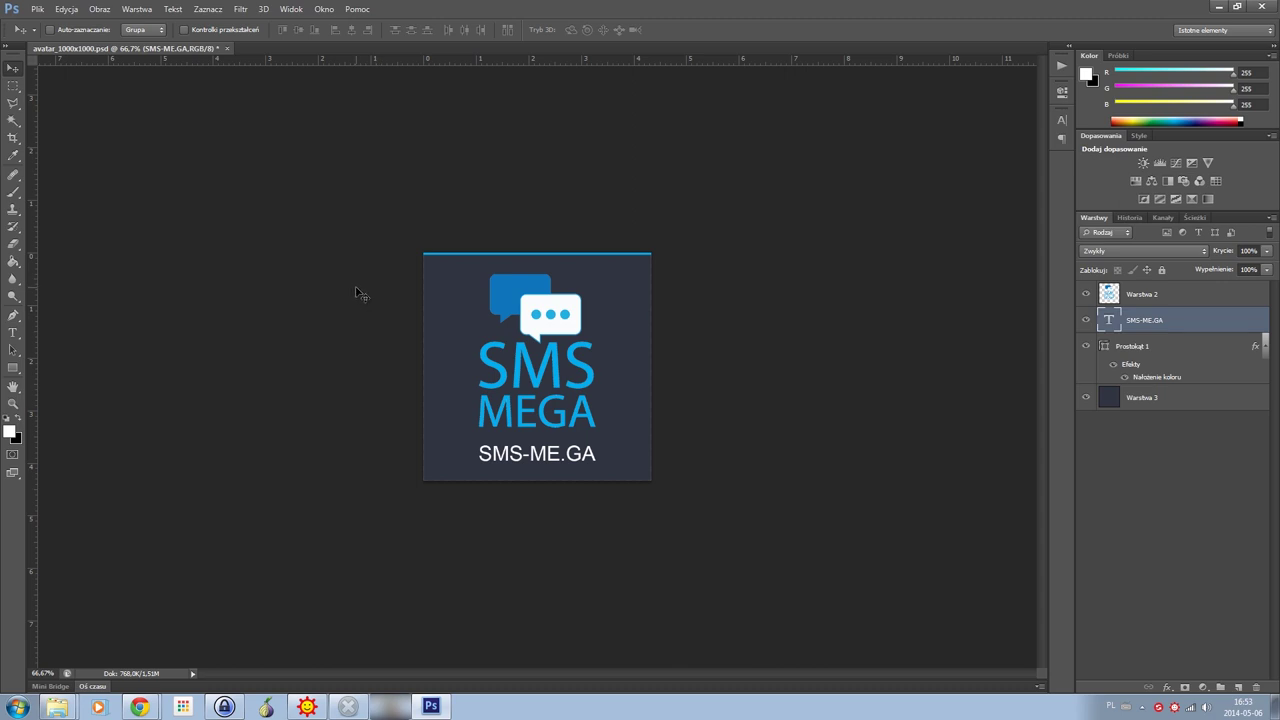
Step: Save the resized avatar as a PNG named avatar_512x512.png in the folder above PLIKI EDYCYJNE
key("ctrl+shift+s")
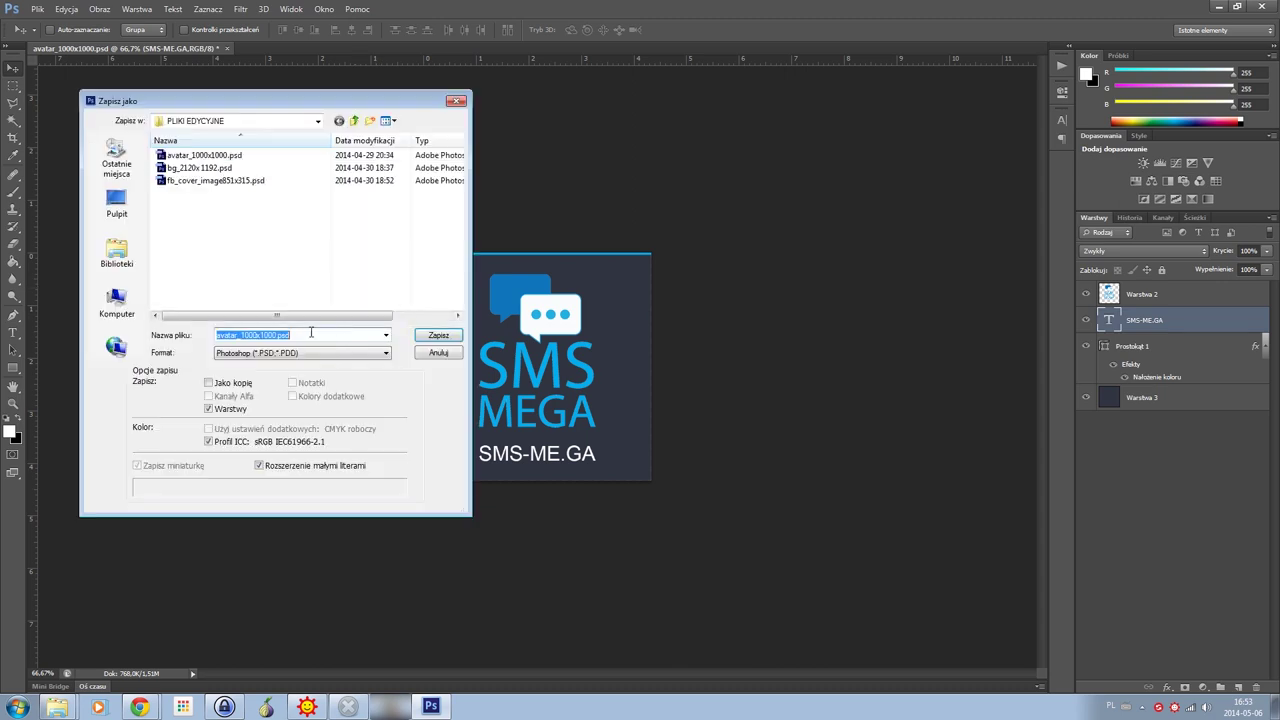
left_click(292, 352)
left_click(252, 513)
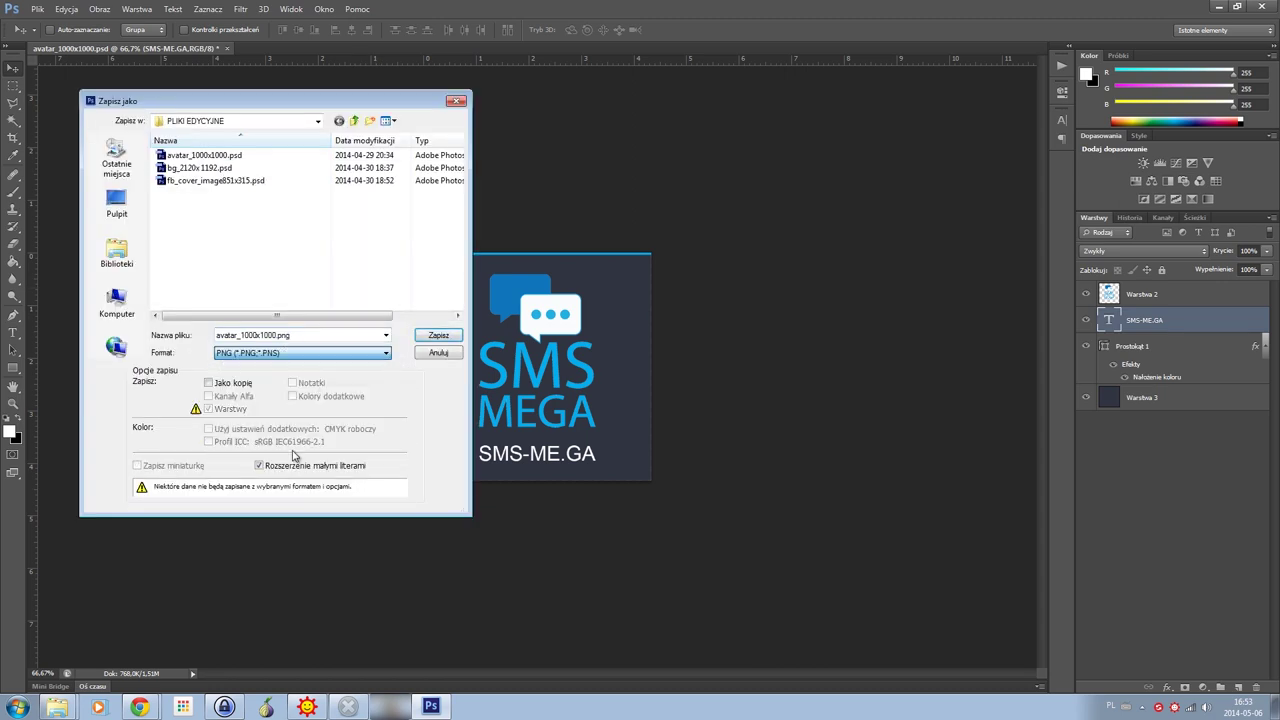
double_click(249, 331)
left_click(241, 335)
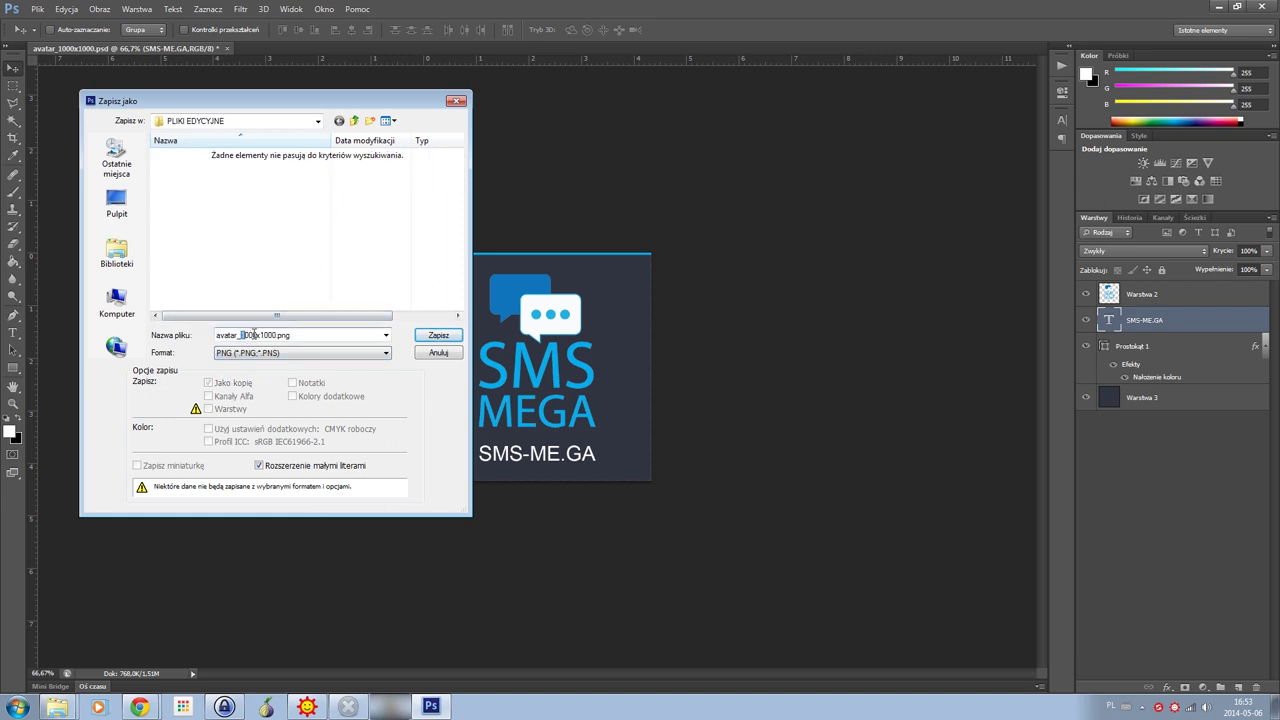
type("512x512")
left_click(354, 120)
left_click(428, 341)
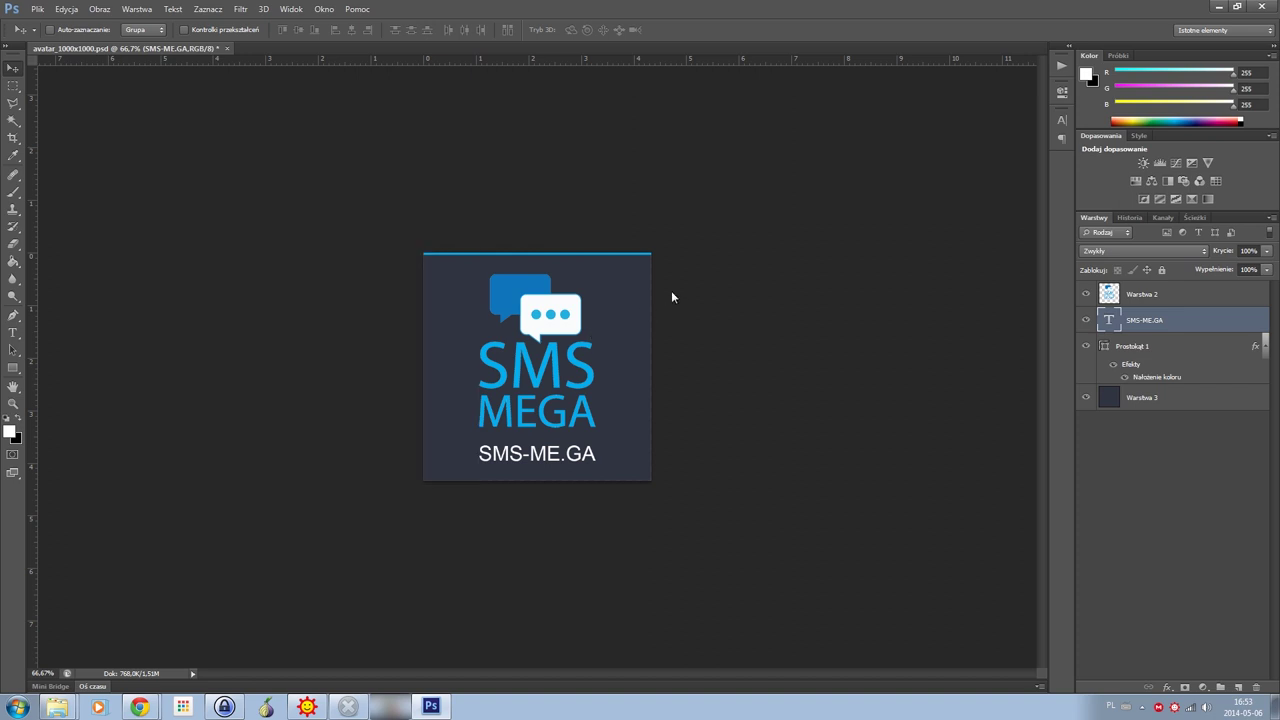
Step: Close Photoshop and return to the app's store listing in the browser
left_click(682, 224)
left_click(1262, 7)
left_click(646, 271)
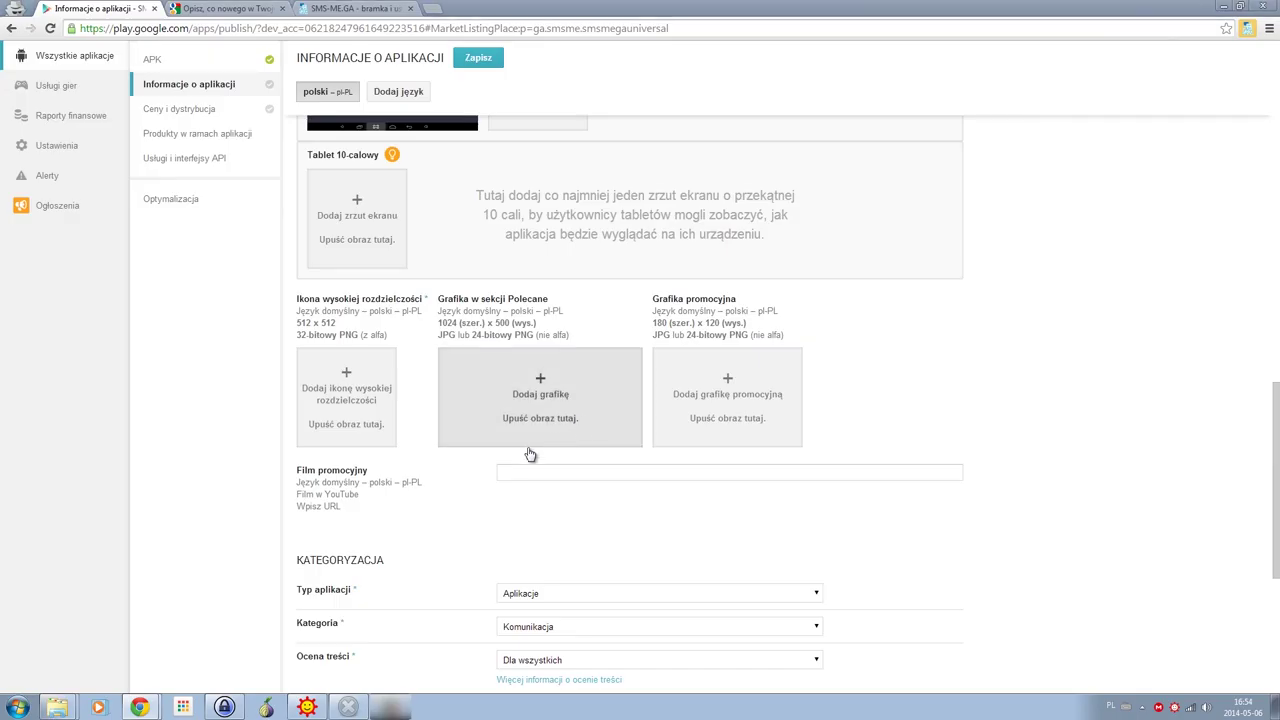
Step: Upload avatar_512x512.png from the SMS-ME_GA folder as the listing's high-resolution icon
left_click(57, 707)
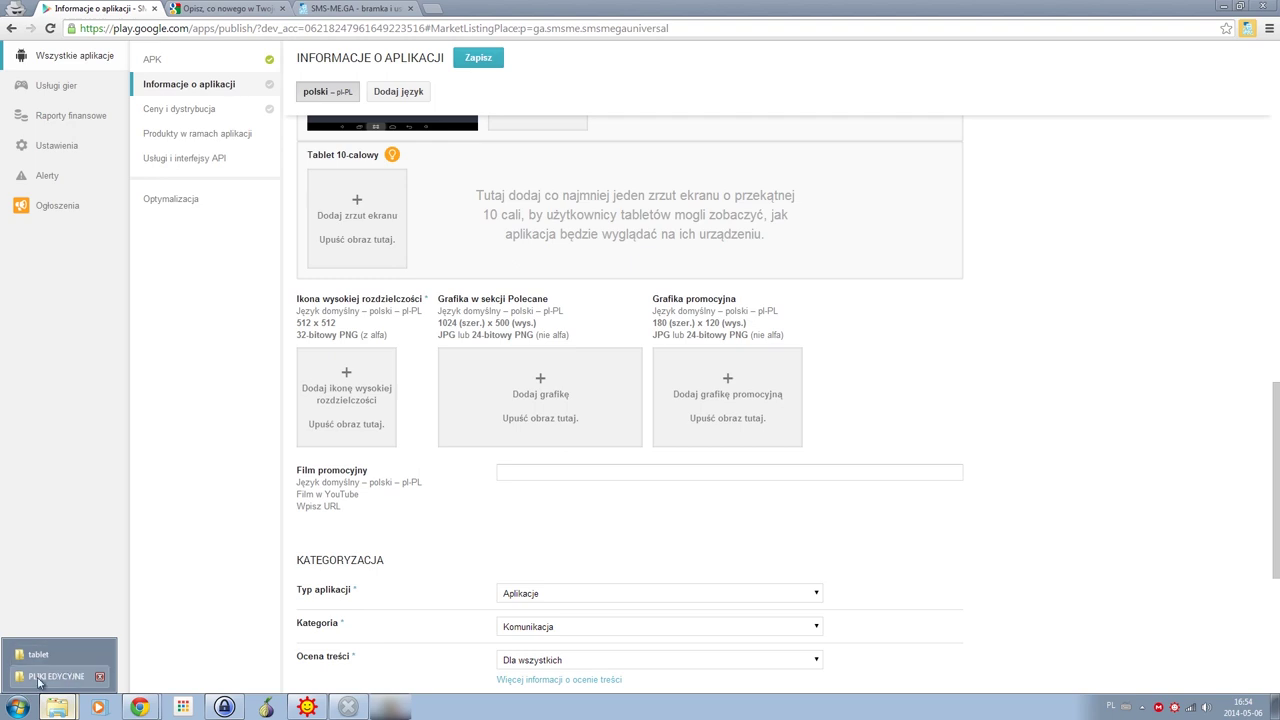
left_click(38, 680)
left_click(734, 163)
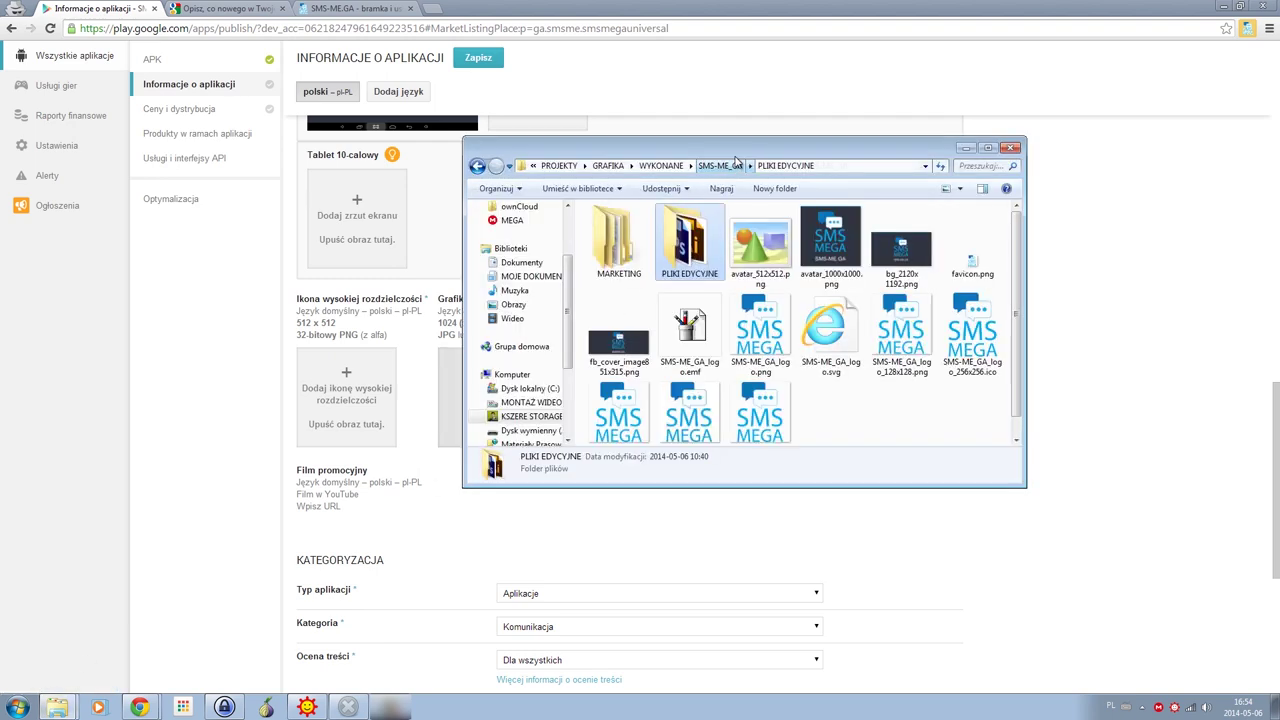
left_click_drag(736, 152, 837, 170)
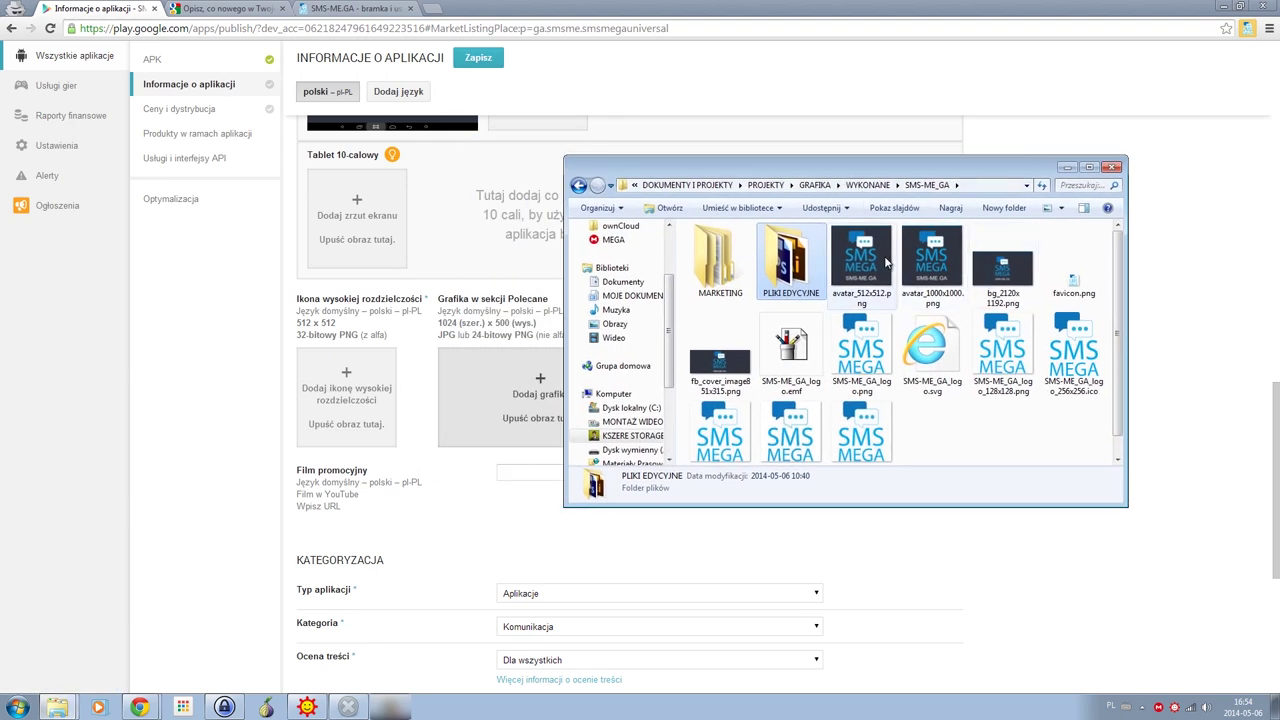
left_click_drag(886, 262, 345, 408)
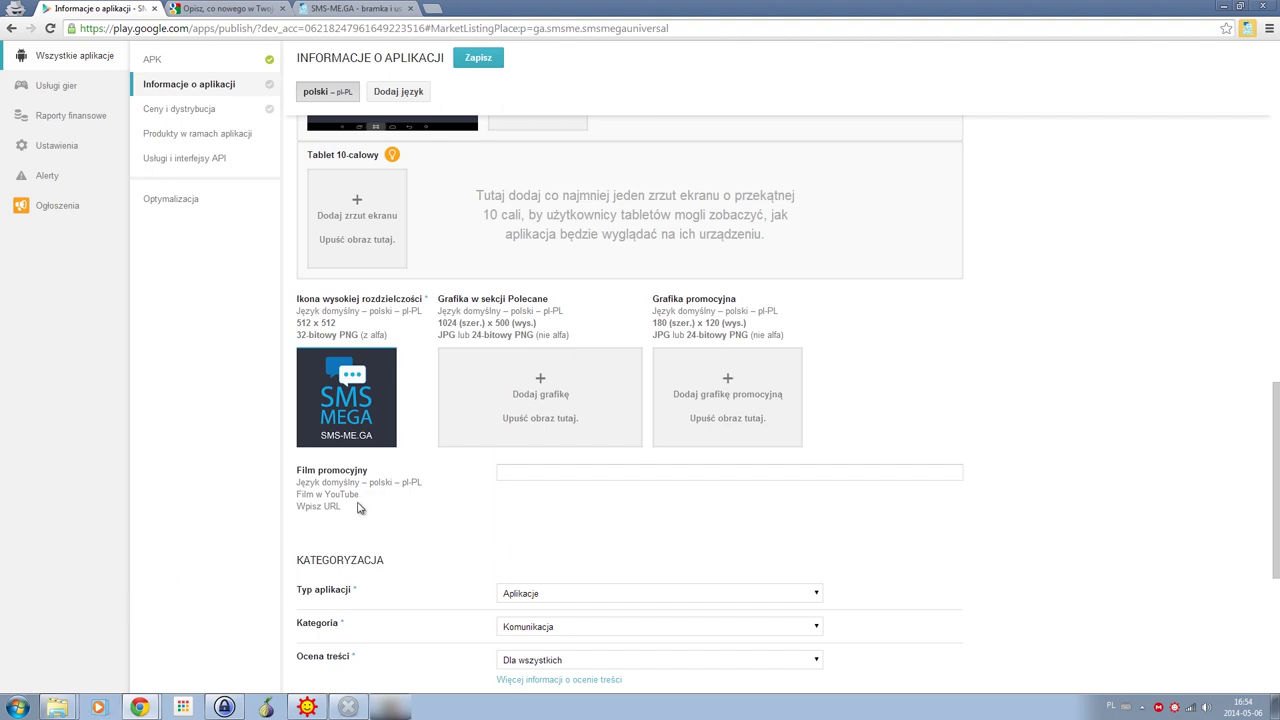
Step: Review the listing's graphics, categorization, contact and privacy policy fields, and check the list of reasons why the app cannot be published
scroll(380, 508, "down", 3)
scroll(383, 508, "up", 3)
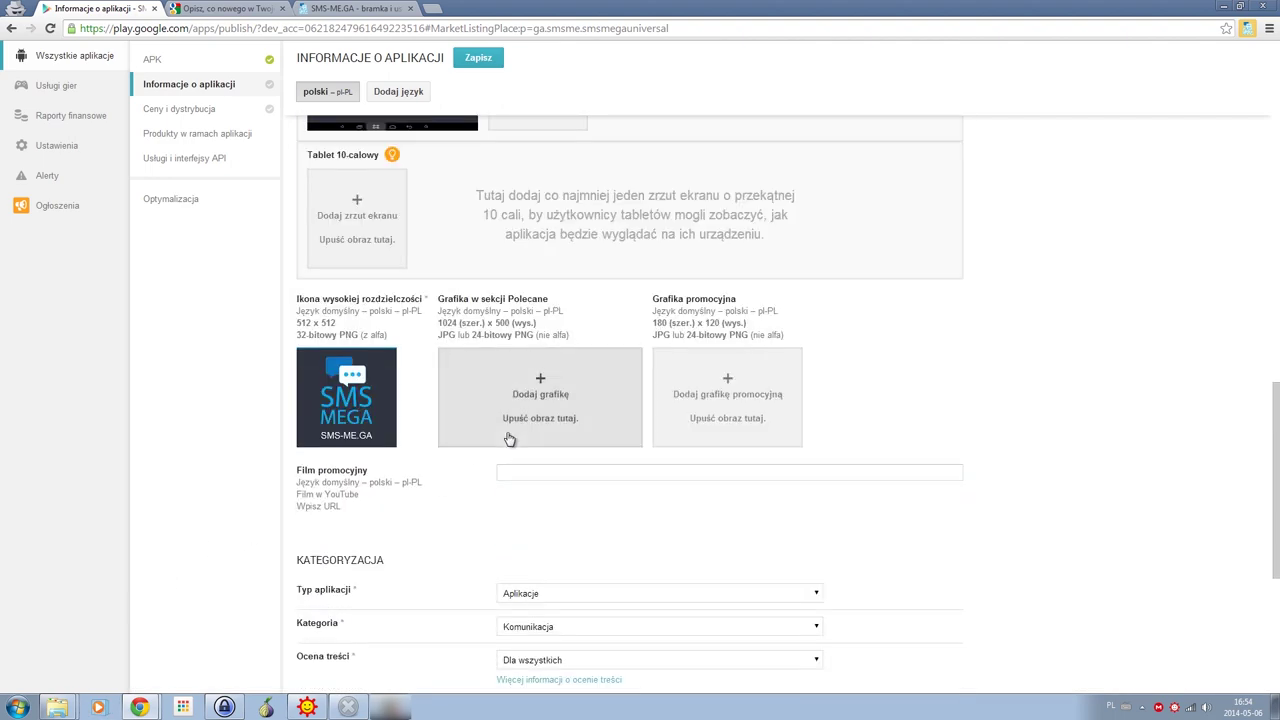
scroll(509, 438, "down", 2)
scroll(470, 447, "down", 2)
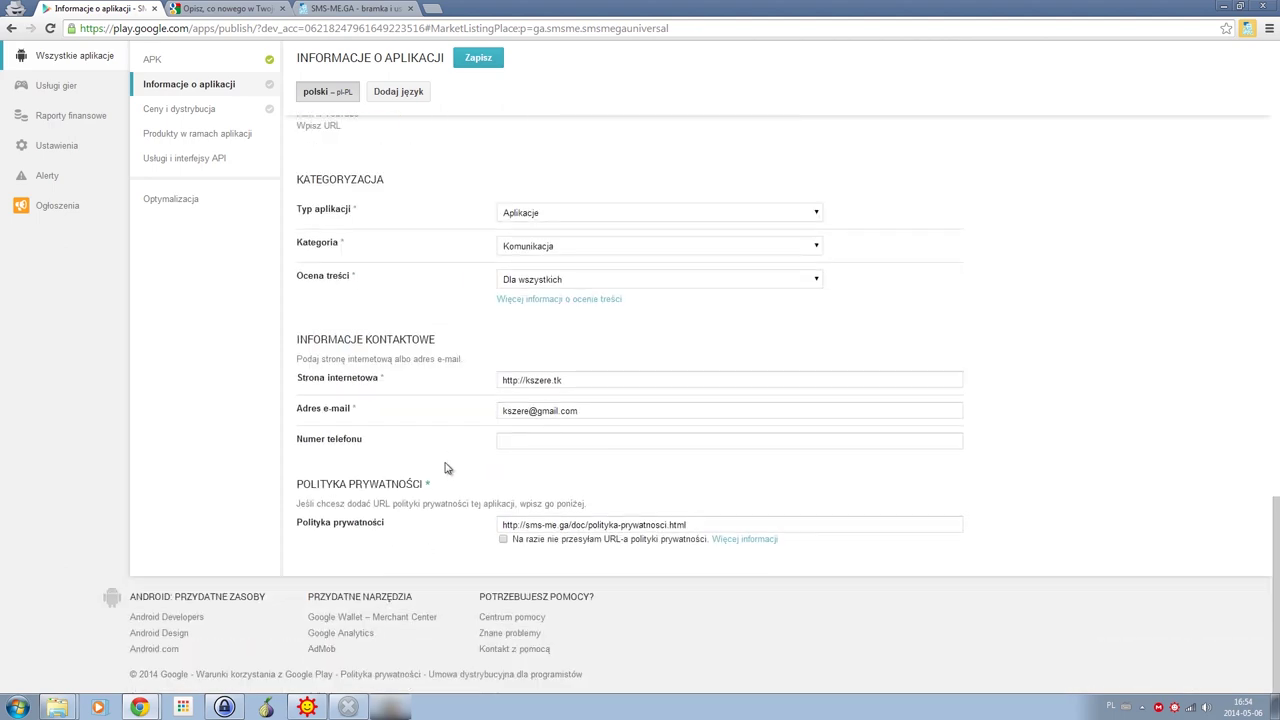
scroll(447, 468, "up", 2)
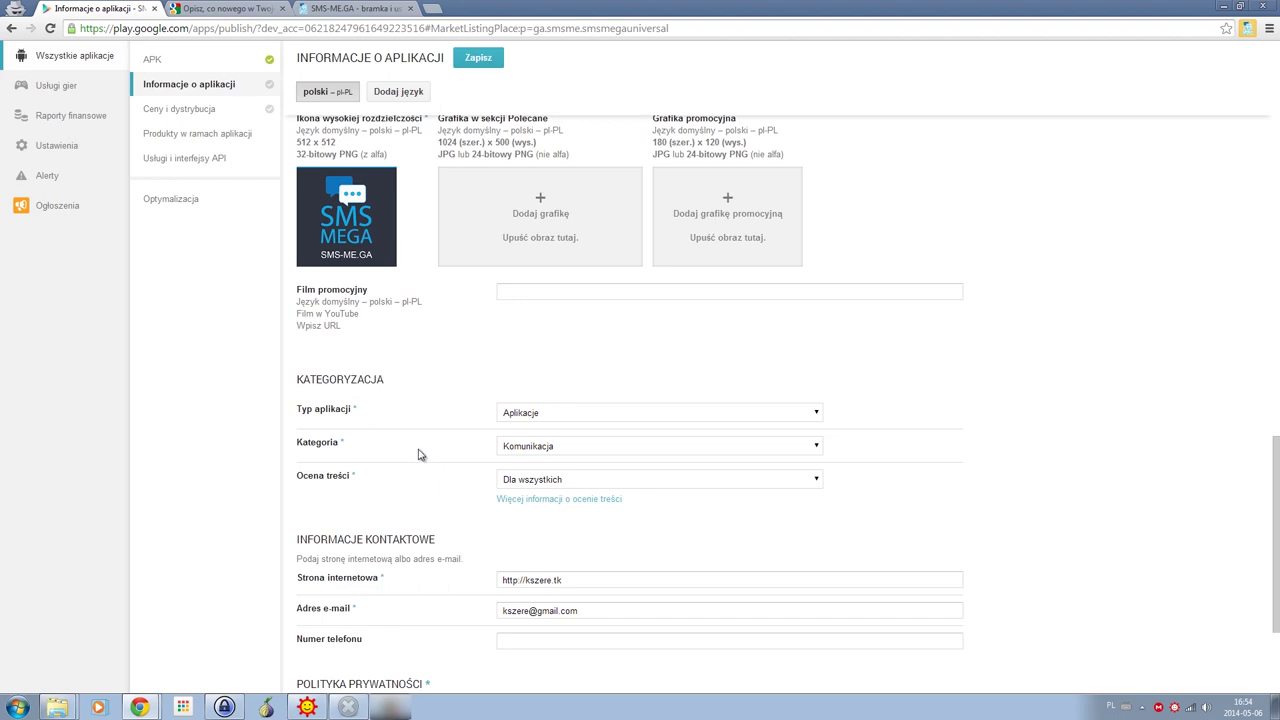
scroll(475, 360, "down", 2)
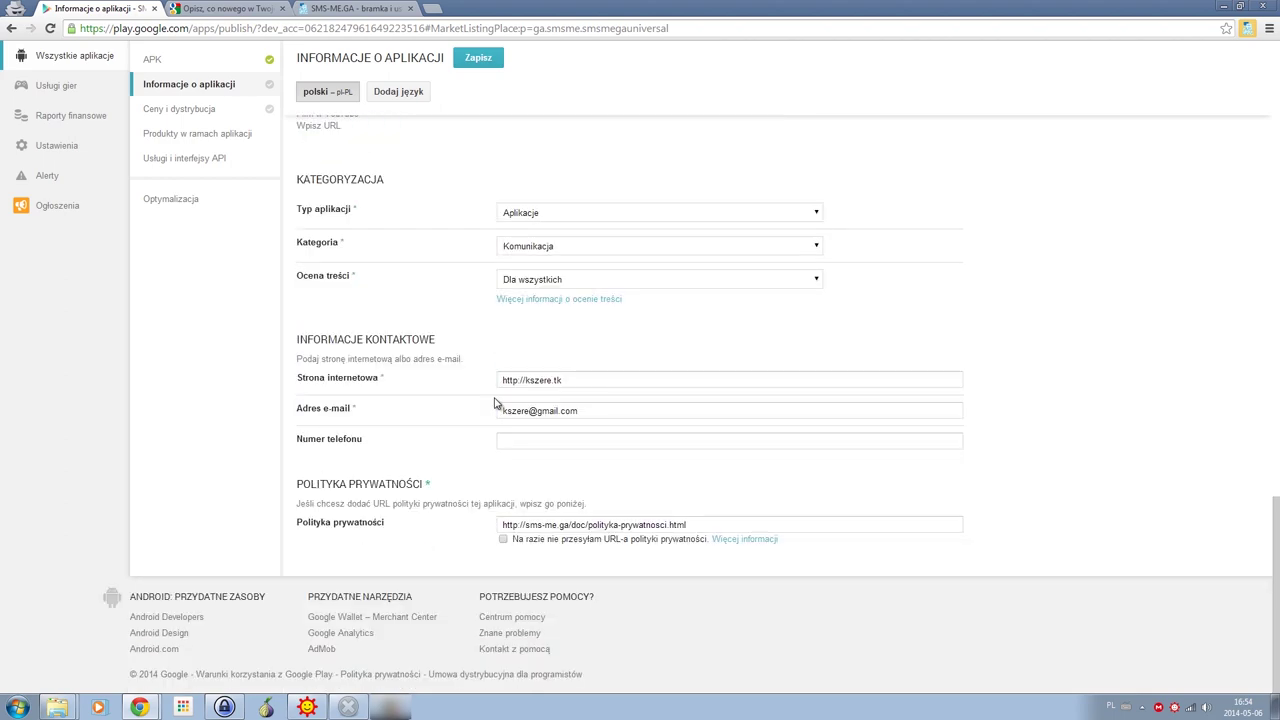
scroll(349, 464, "up", 15)
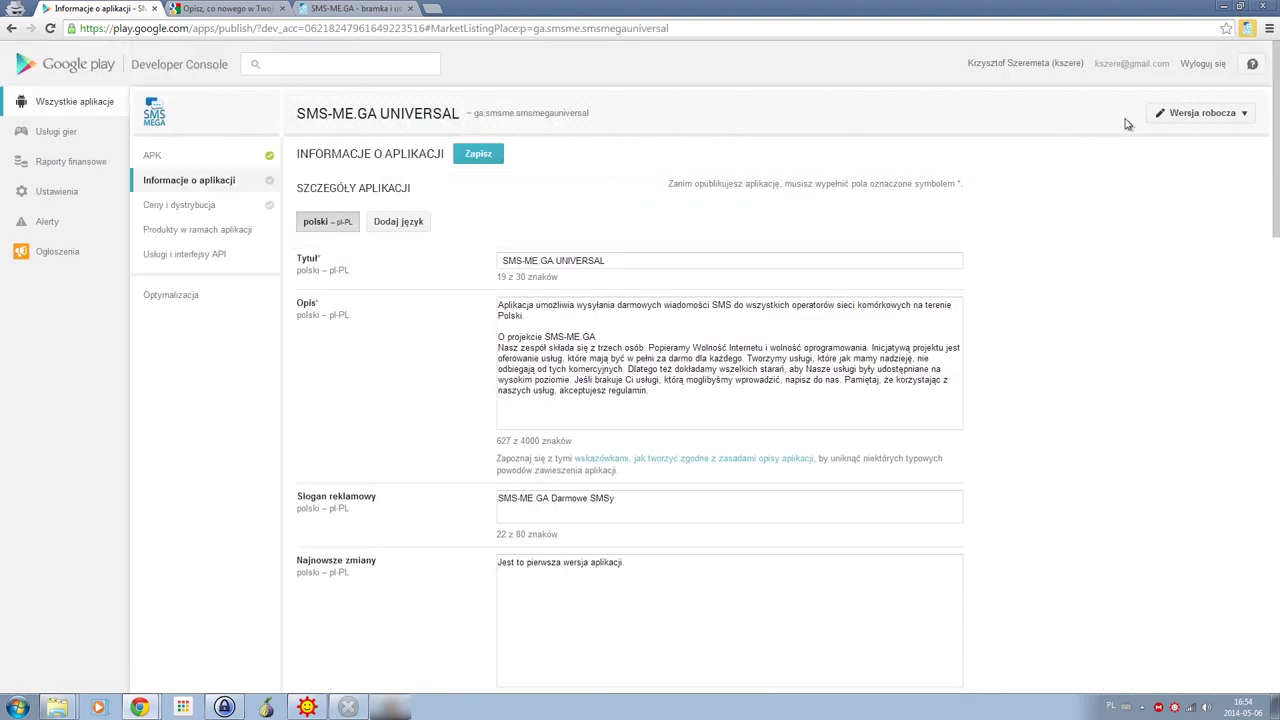
left_click(1210, 114)
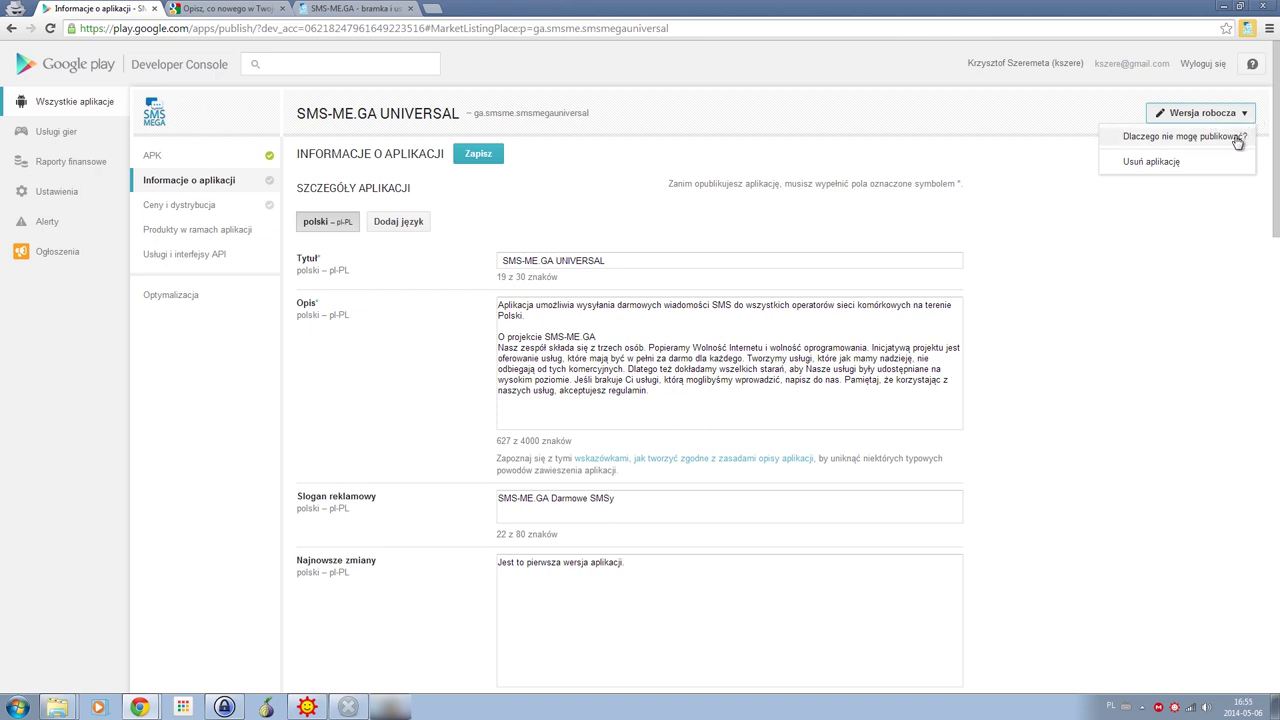
left_click(1237, 139)
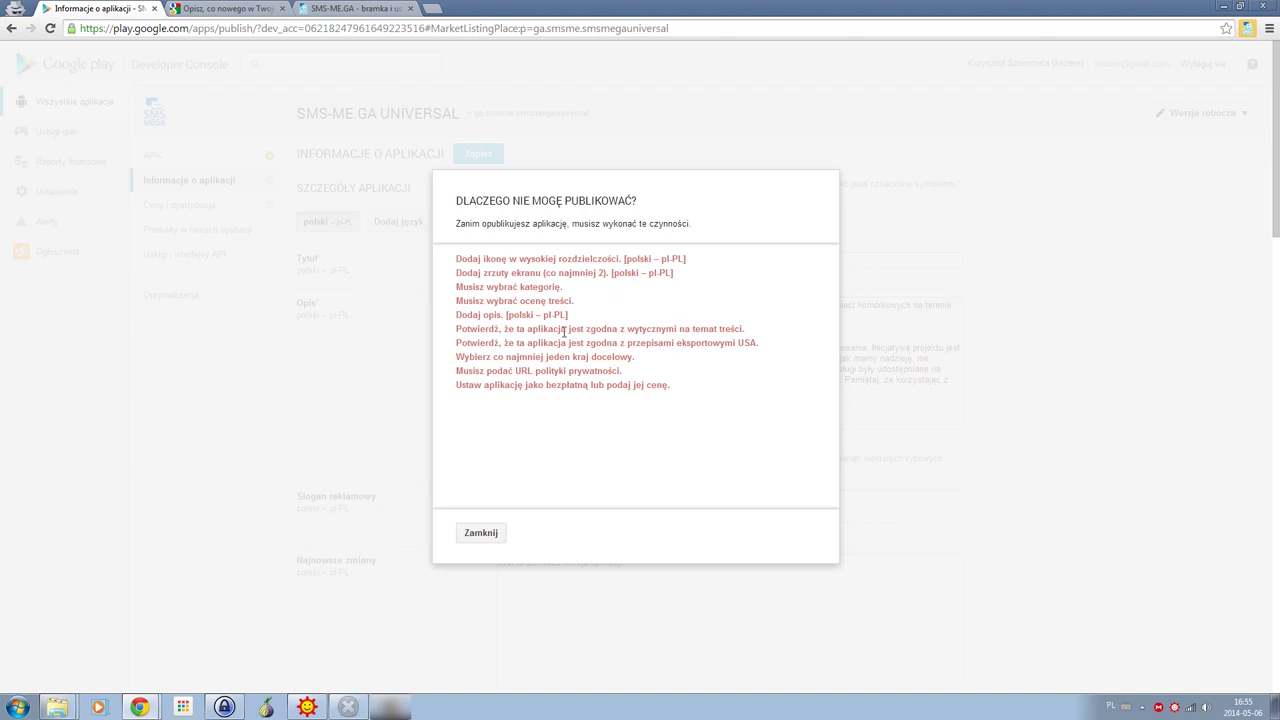
left_click(484, 534)
Step: Save the app information and recheck the remaining requirements for publishing the app
left_click(478, 154)
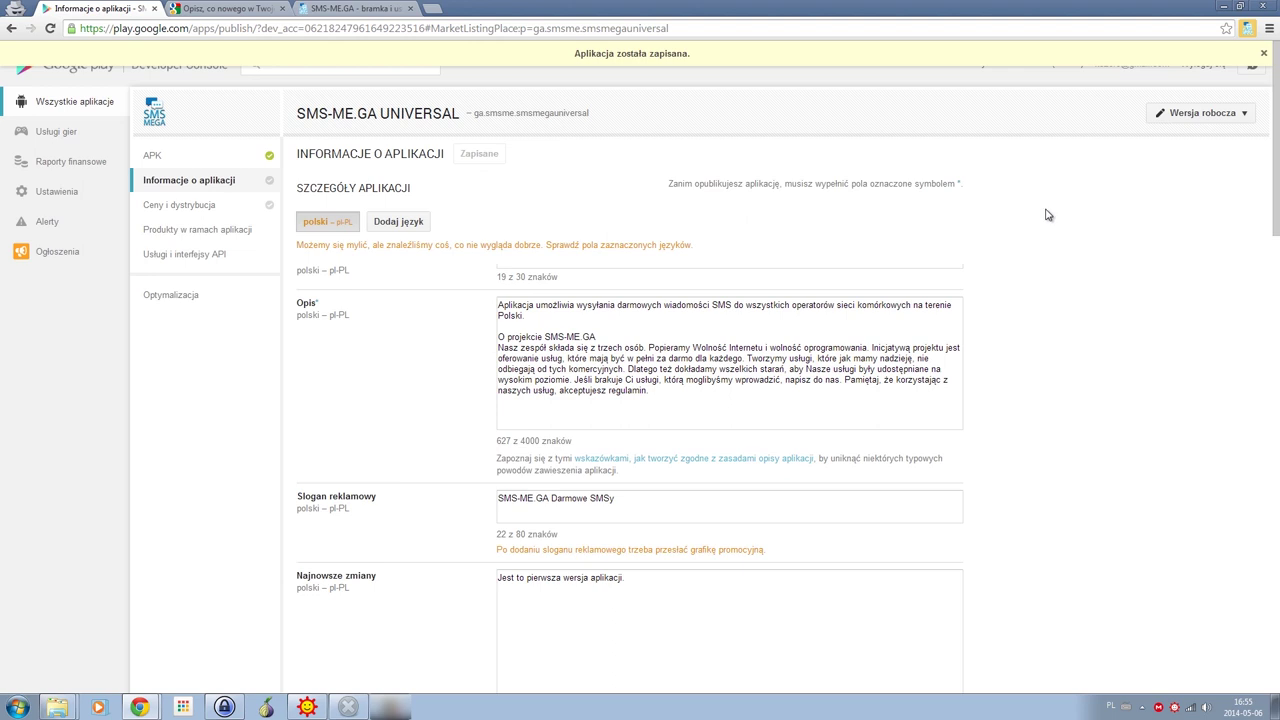
left_click(1200, 113)
left_click(1193, 147)
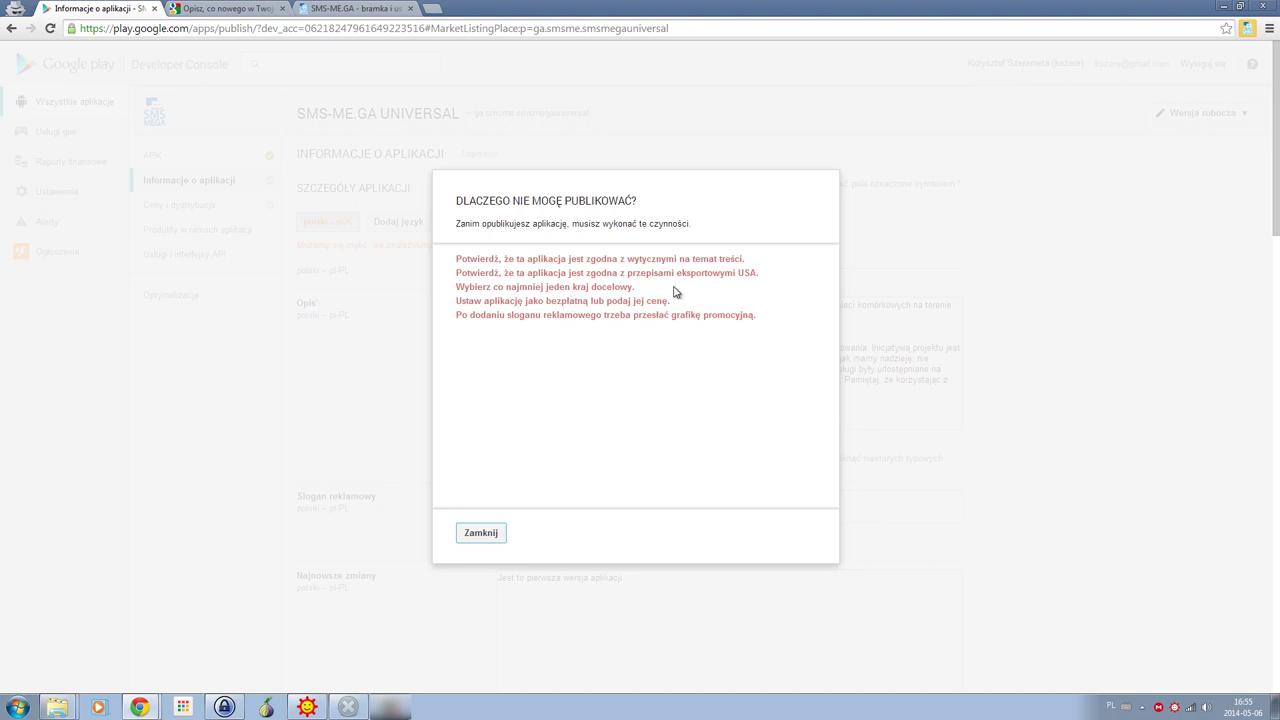
left_click_drag(758, 273, 736, 272)
left_click(752, 272)
left_click(531, 288)
left_click(481, 533)
Step: Clear the Polish promotional slogan (Slogan reklamowy) from the listing and save the app information
scroll(627, 416, "down", 1)
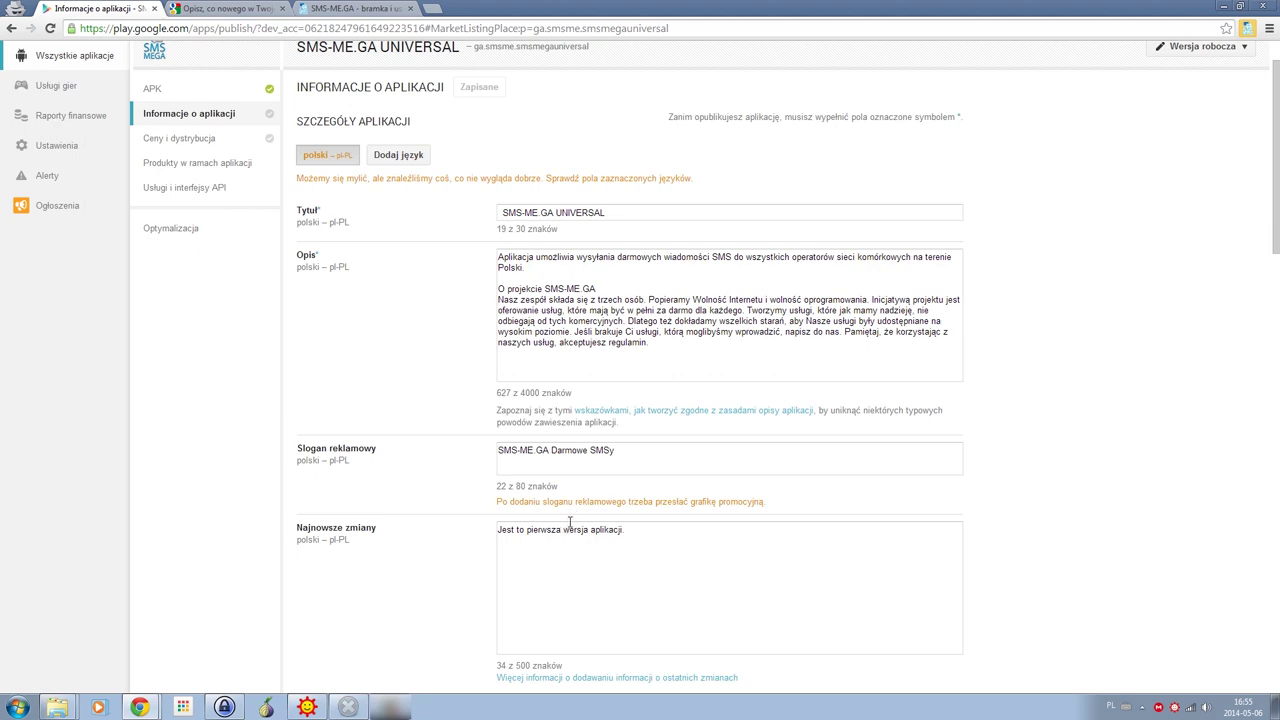
scroll(470, 488, "down", 10)
scroll(470, 488, "down", 5)
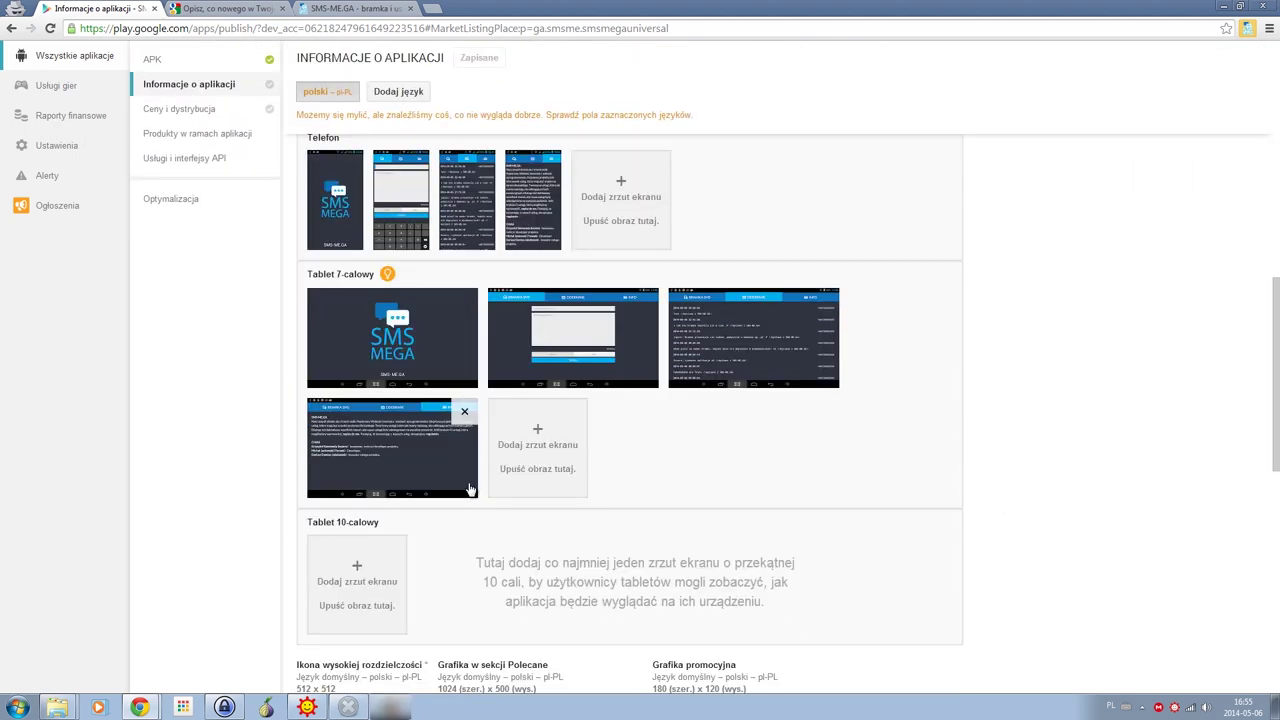
scroll(470, 488, "up", 15)
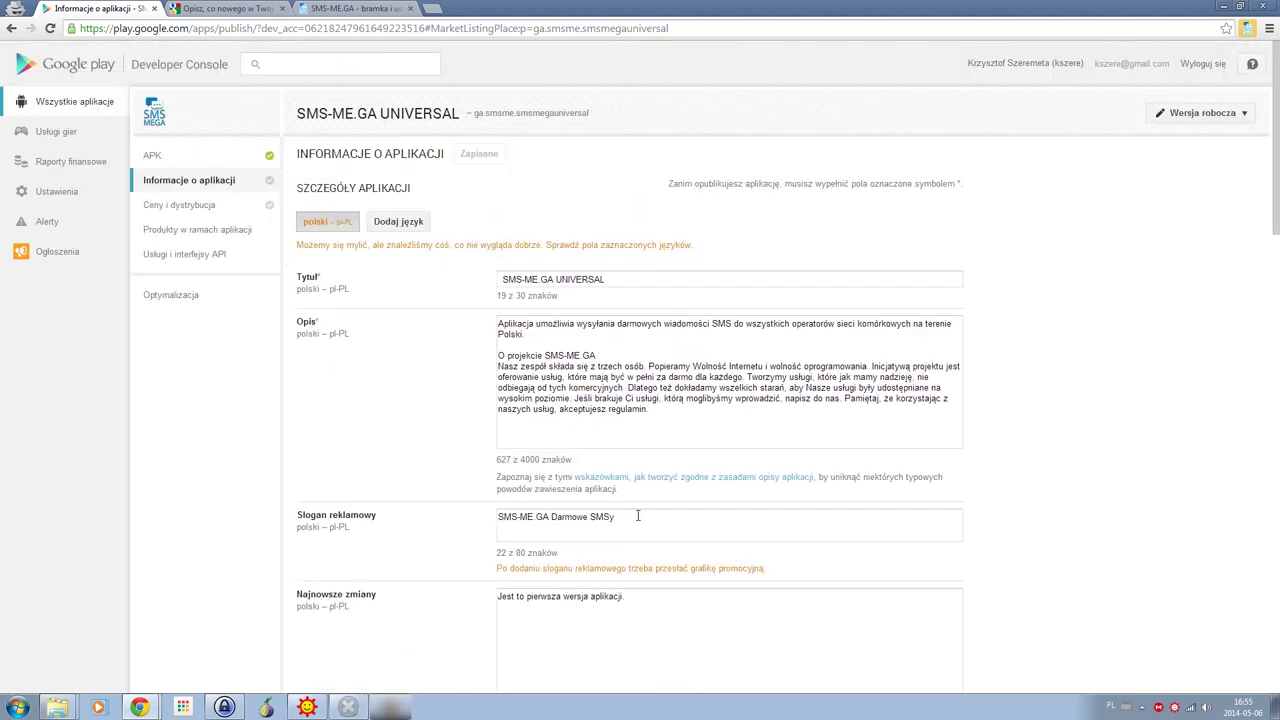
left_click_drag(637, 515, 451, 520)
key("BackSpace")
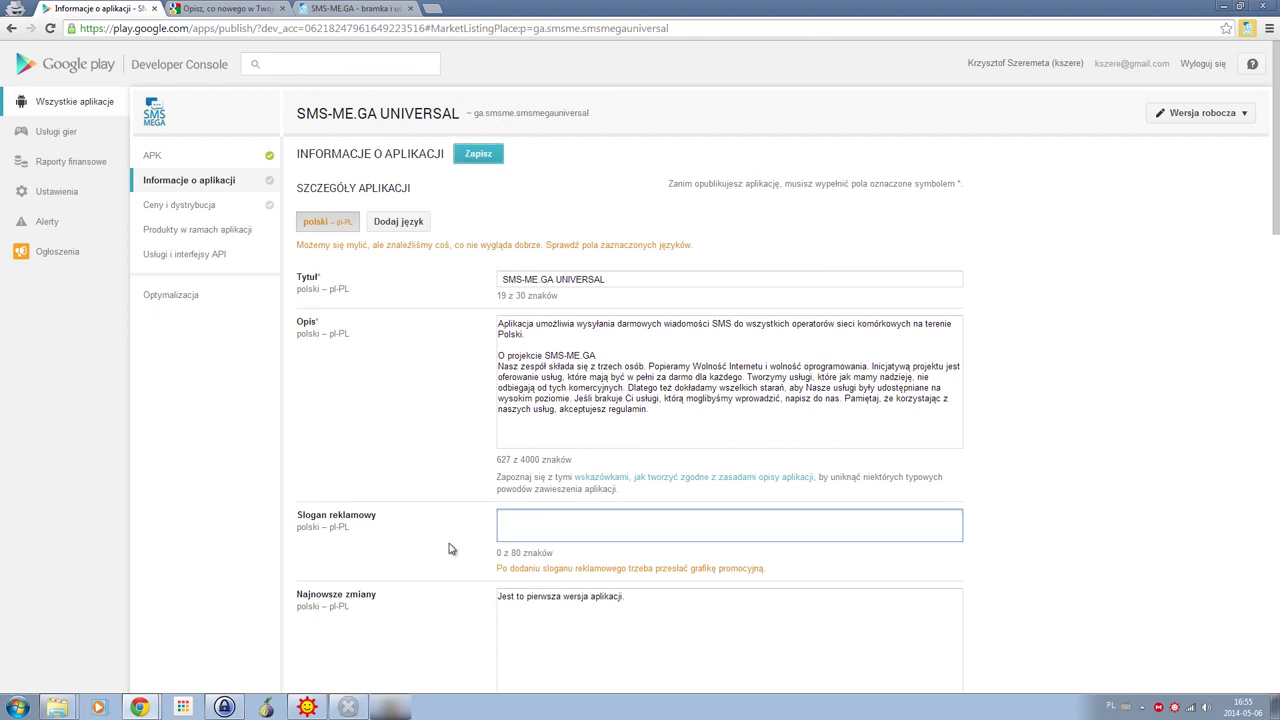
left_click(651, 613)
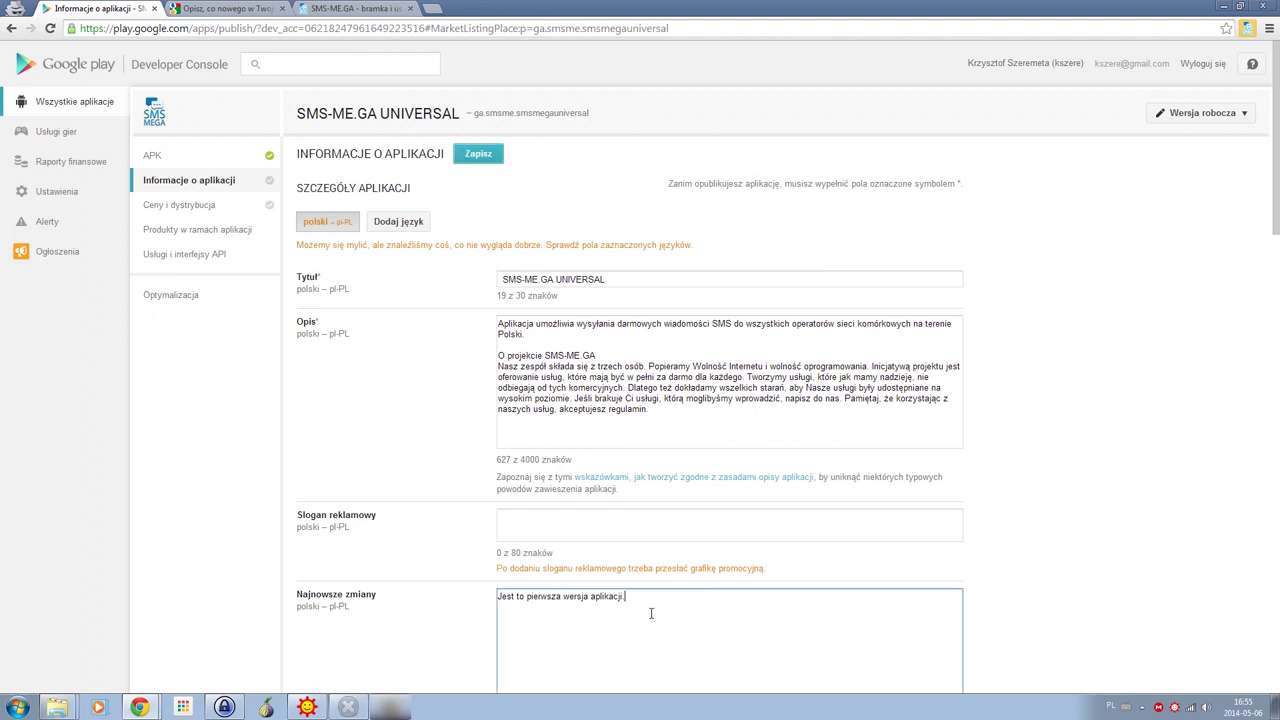
left_click(414, 423)
left_click(488, 155)
left_click(488, 155)
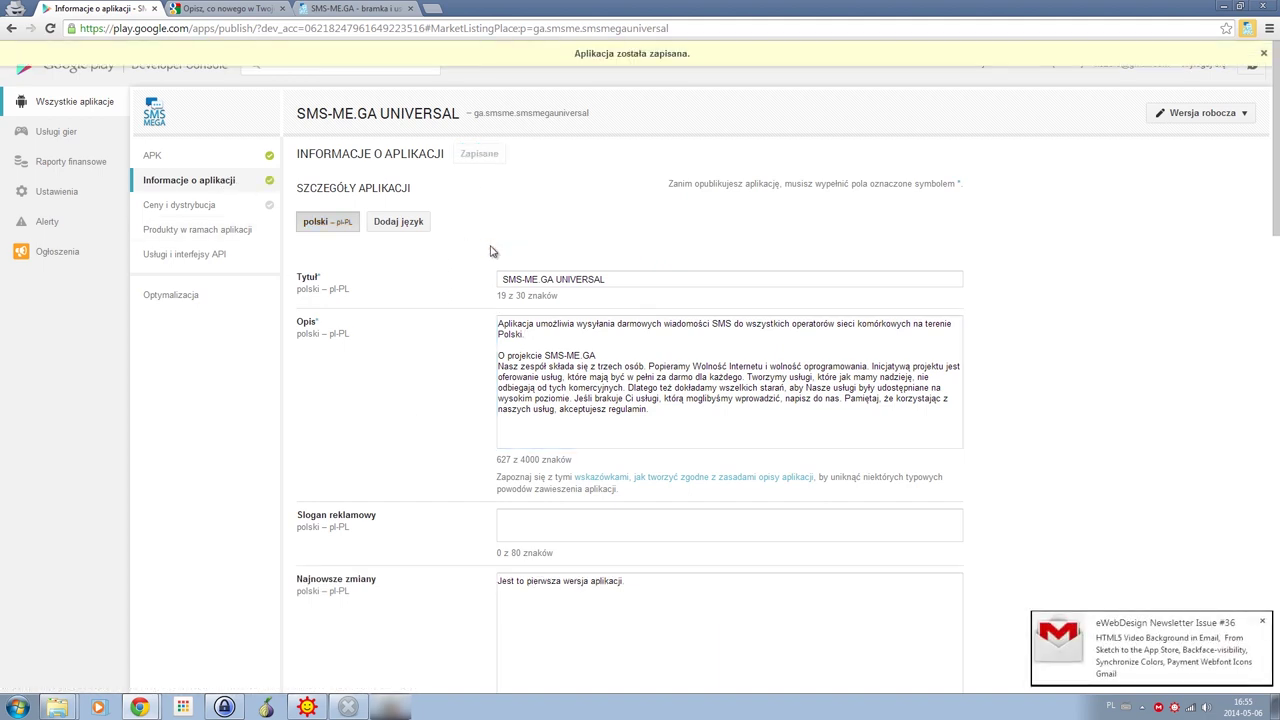
left_click(1262, 621)
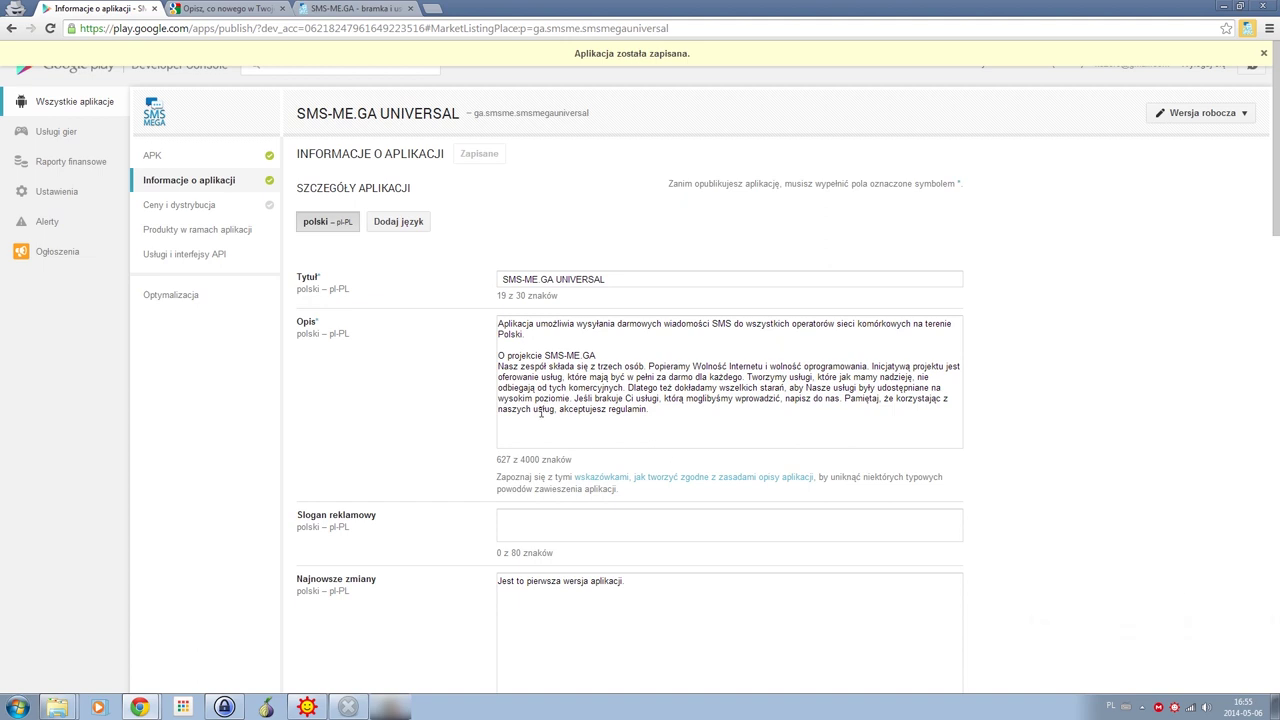
Step: Set the app as free (Bezpłatna) under Ceny i dystrybucja and select Polska for distribution without restricting it to specific operators
left_click(198, 210)
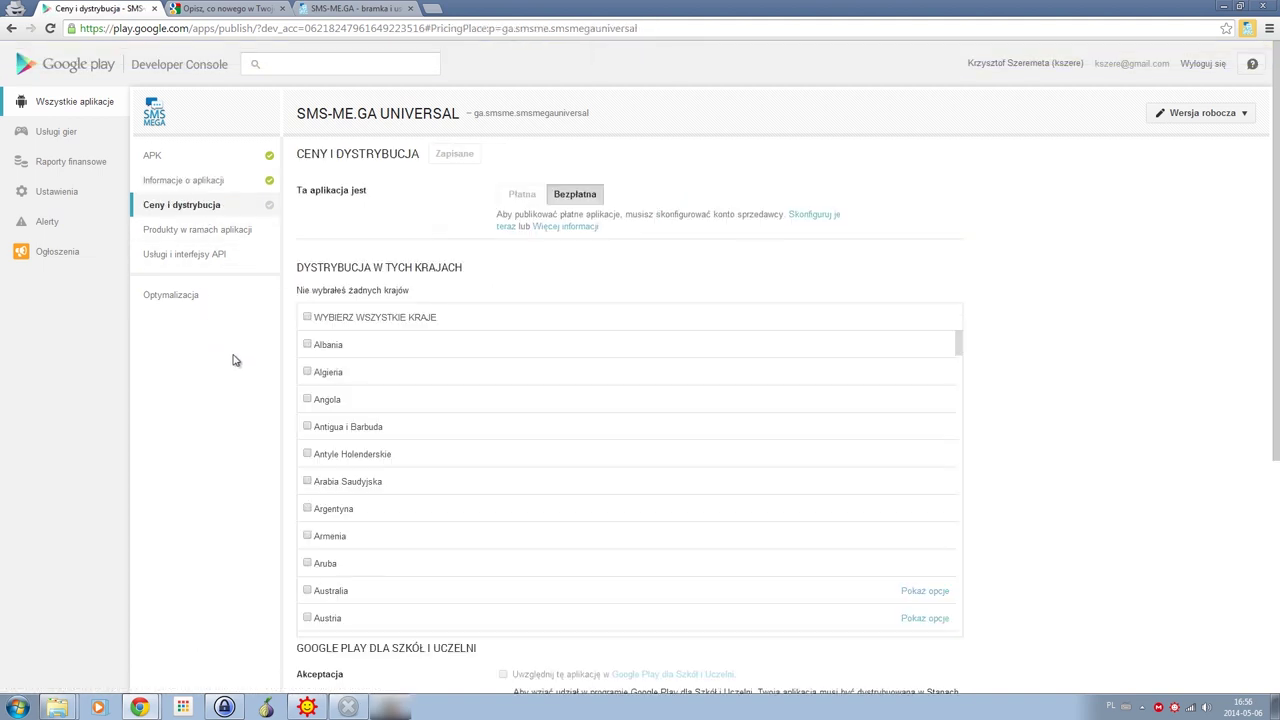
left_click(574, 196)
scroll(534, 377, "down", 2)
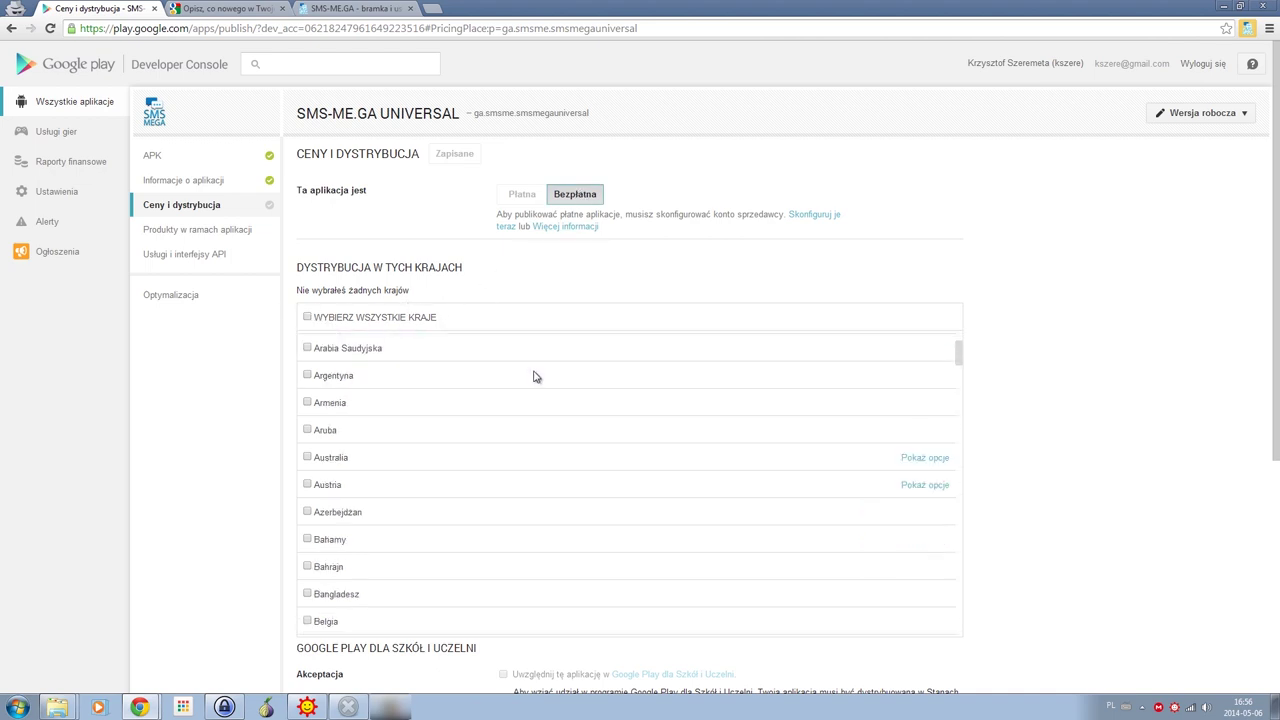
scroll(517, 391, "down", 20)
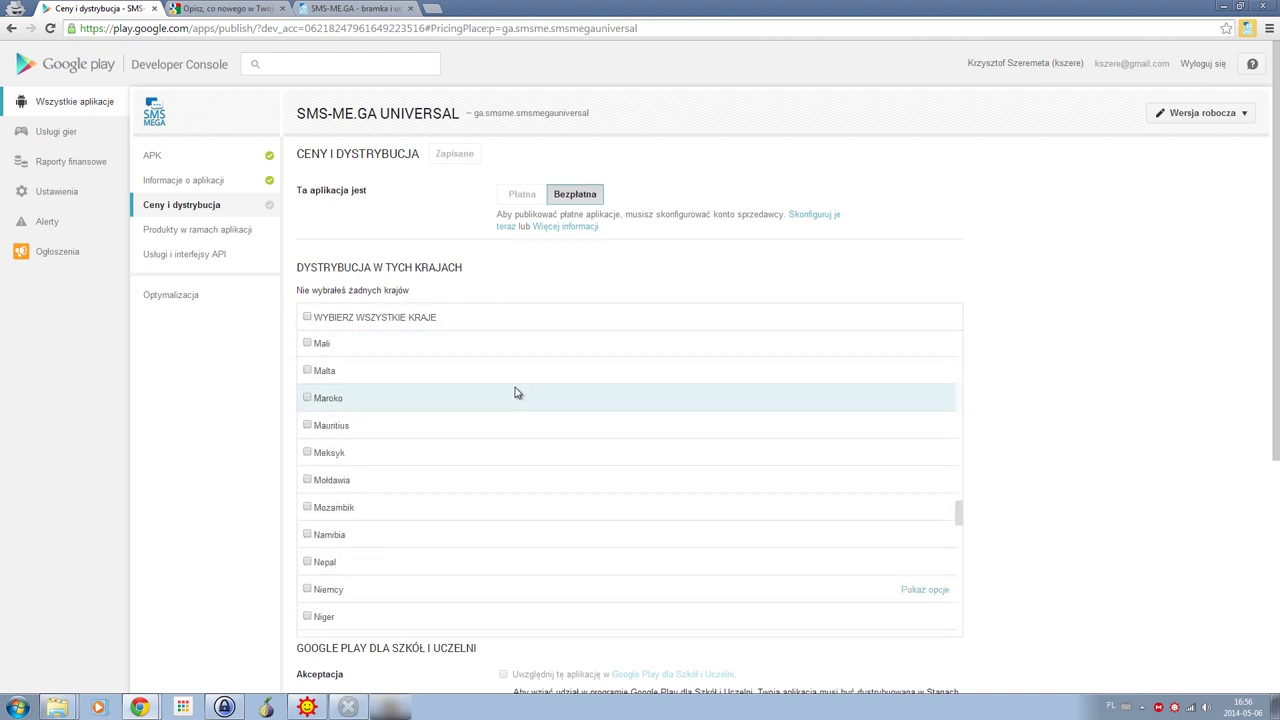
scroll(517, 391, "down", 8)
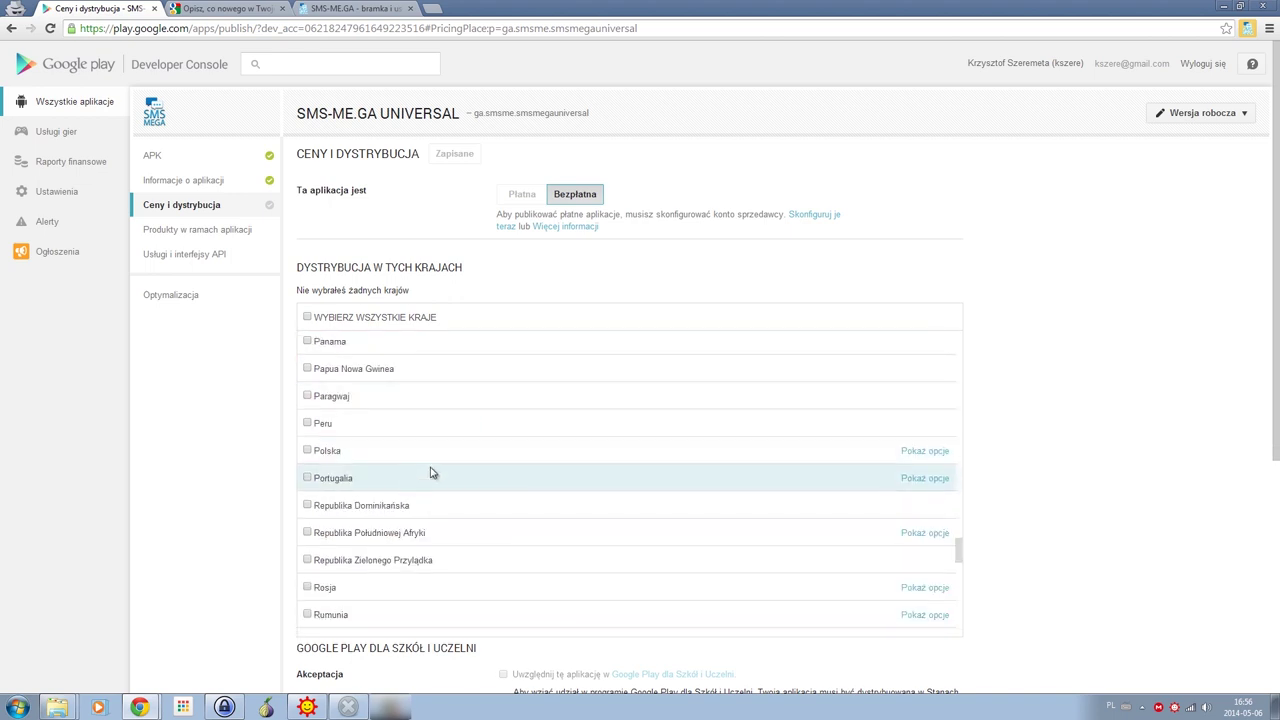
left_click(912, 452)
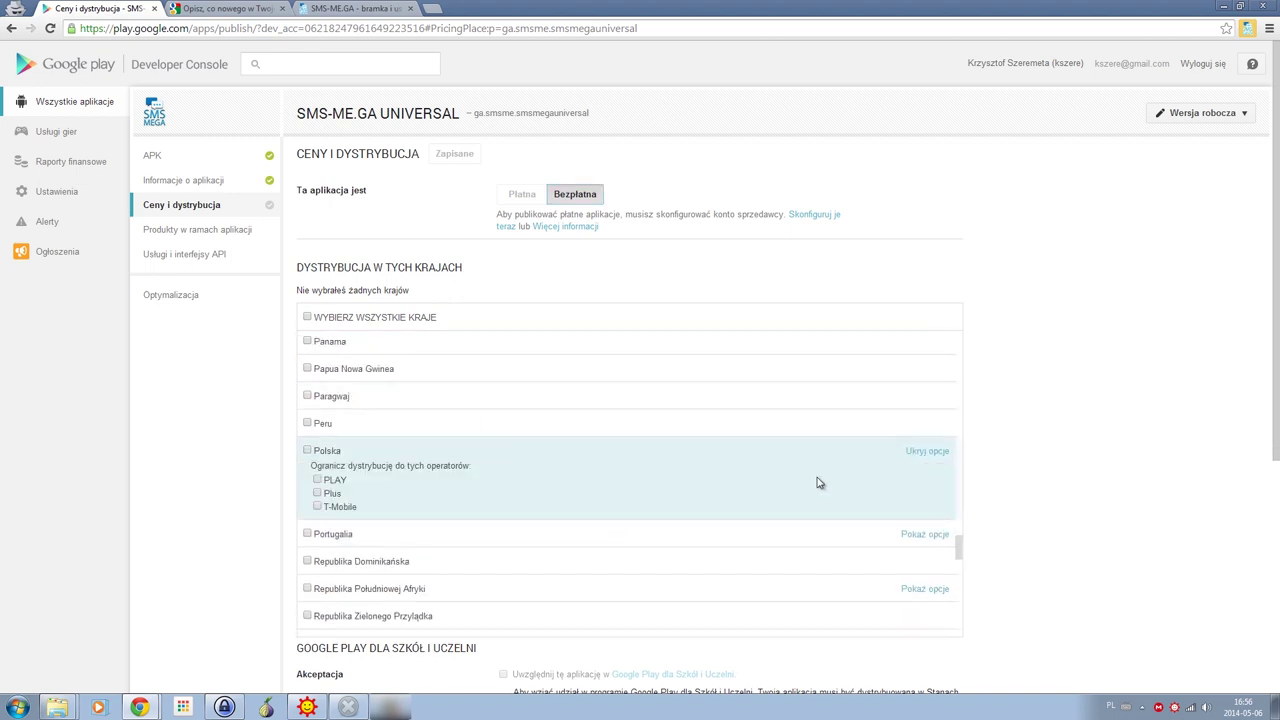
left_click(308, 451)
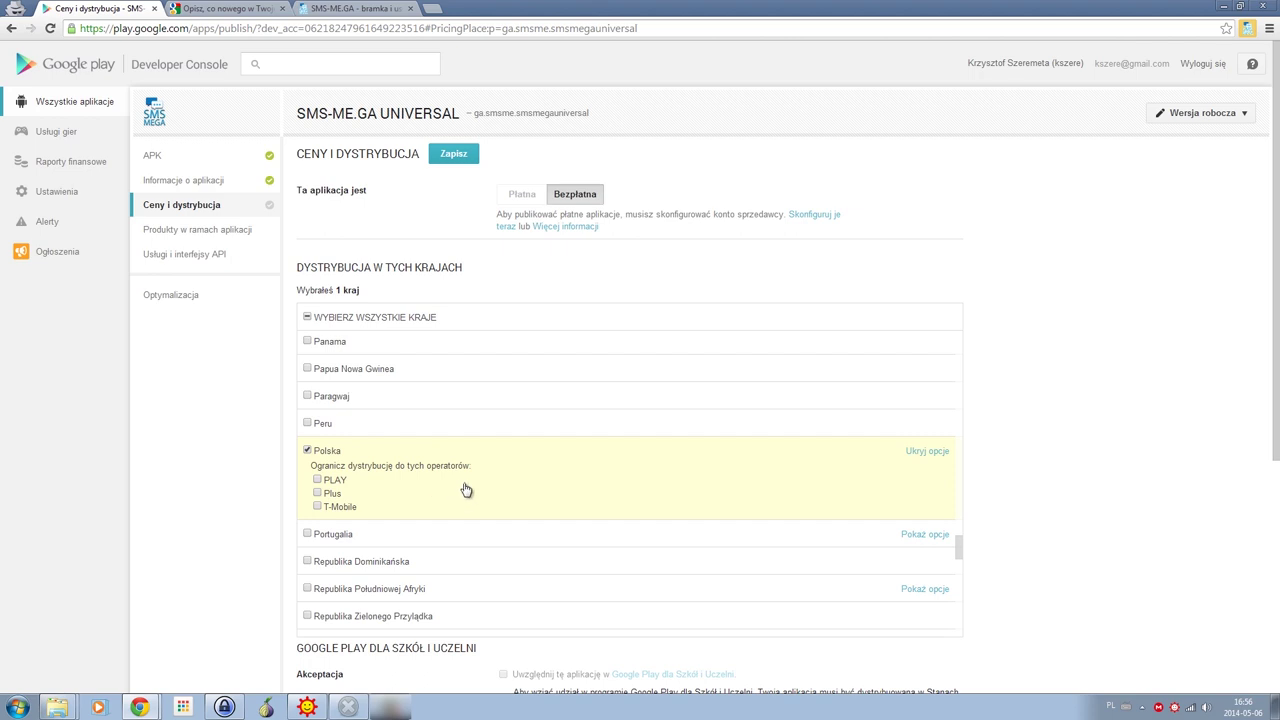
left_click(928, 454)
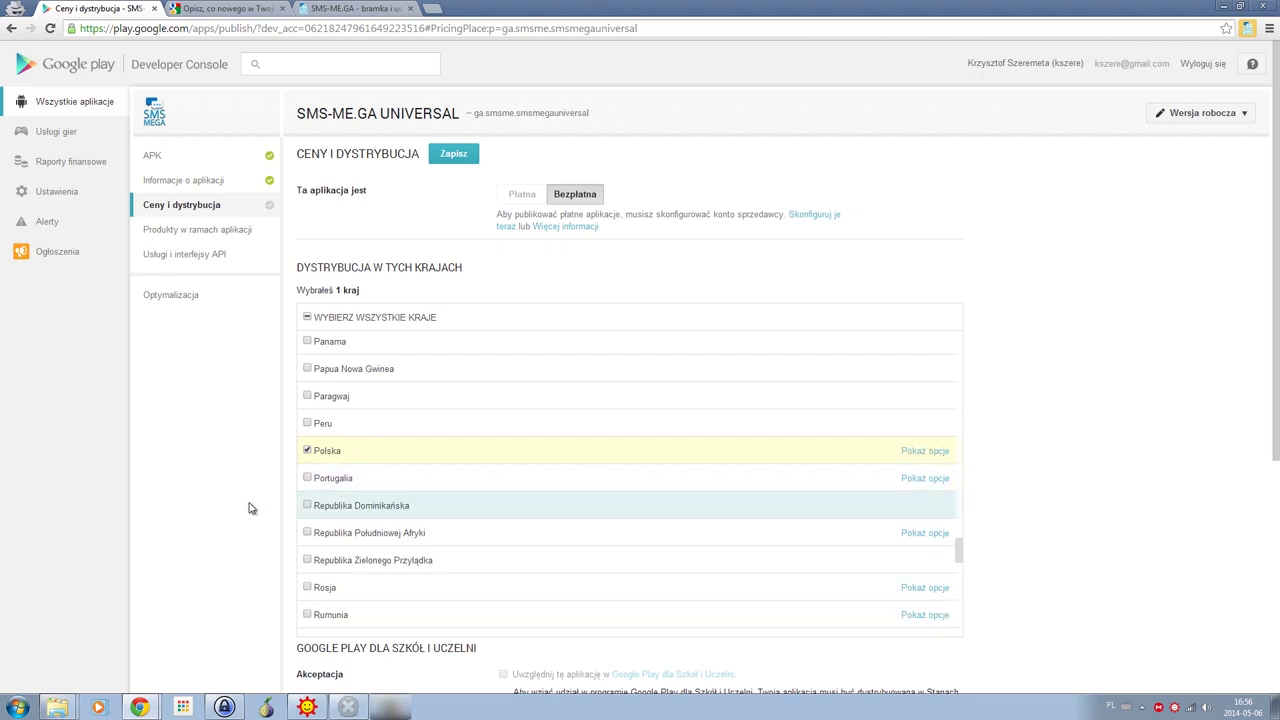
Step: Consult the Android content guidelines and confirm that the app complies with them (Wytyczne dotyczące treści)
scroll(249, 509, "down", 3)
scroll(254, 529, "down", 1)
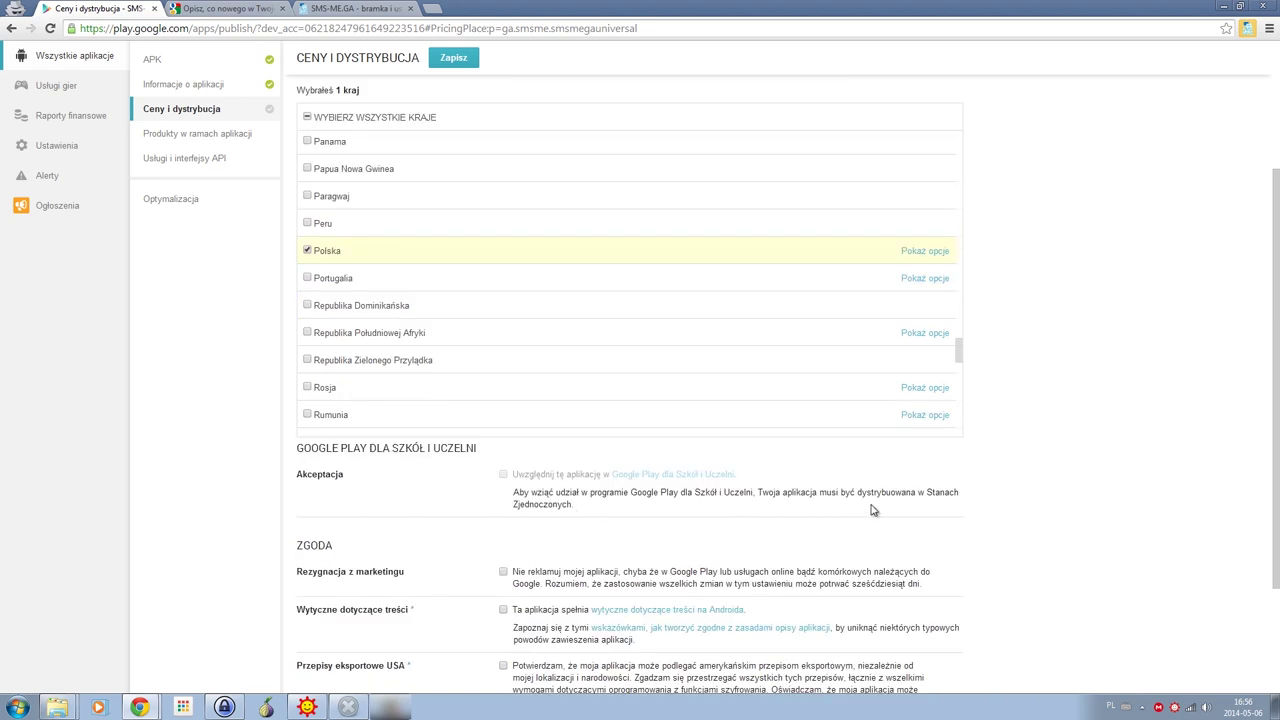
scroll(950, 504, "down", 2)
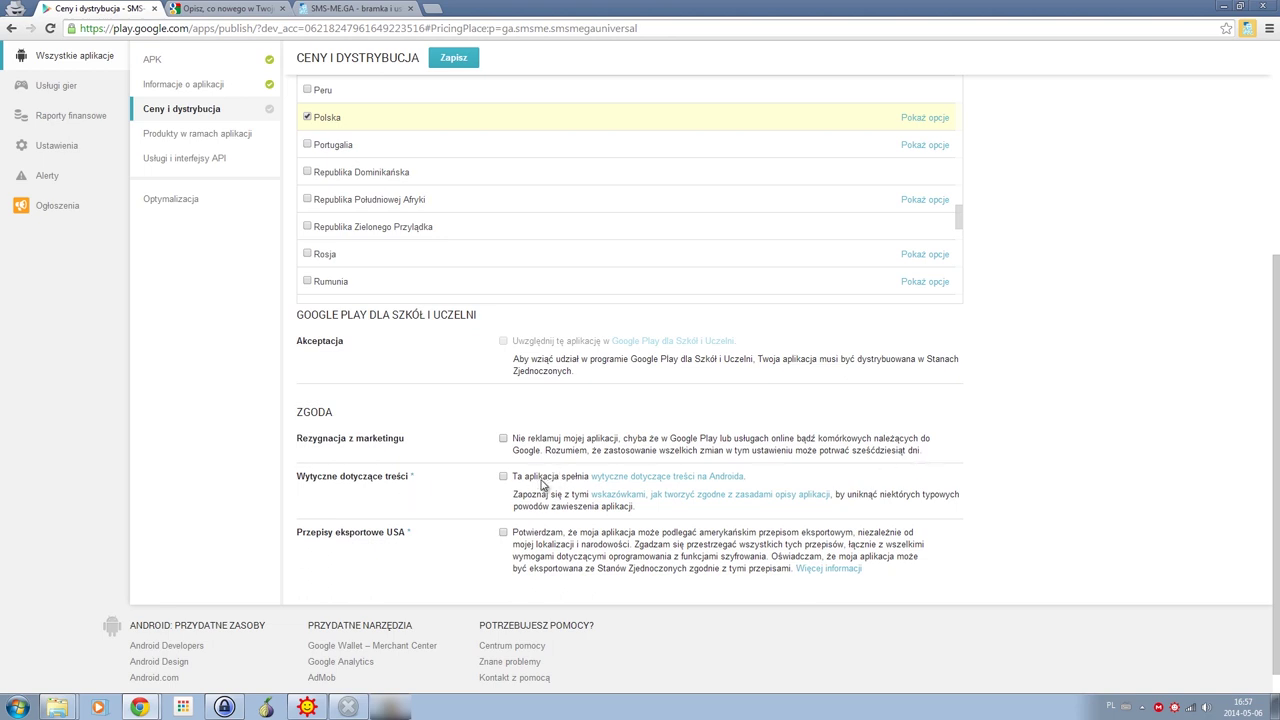
left_click(663, 477)
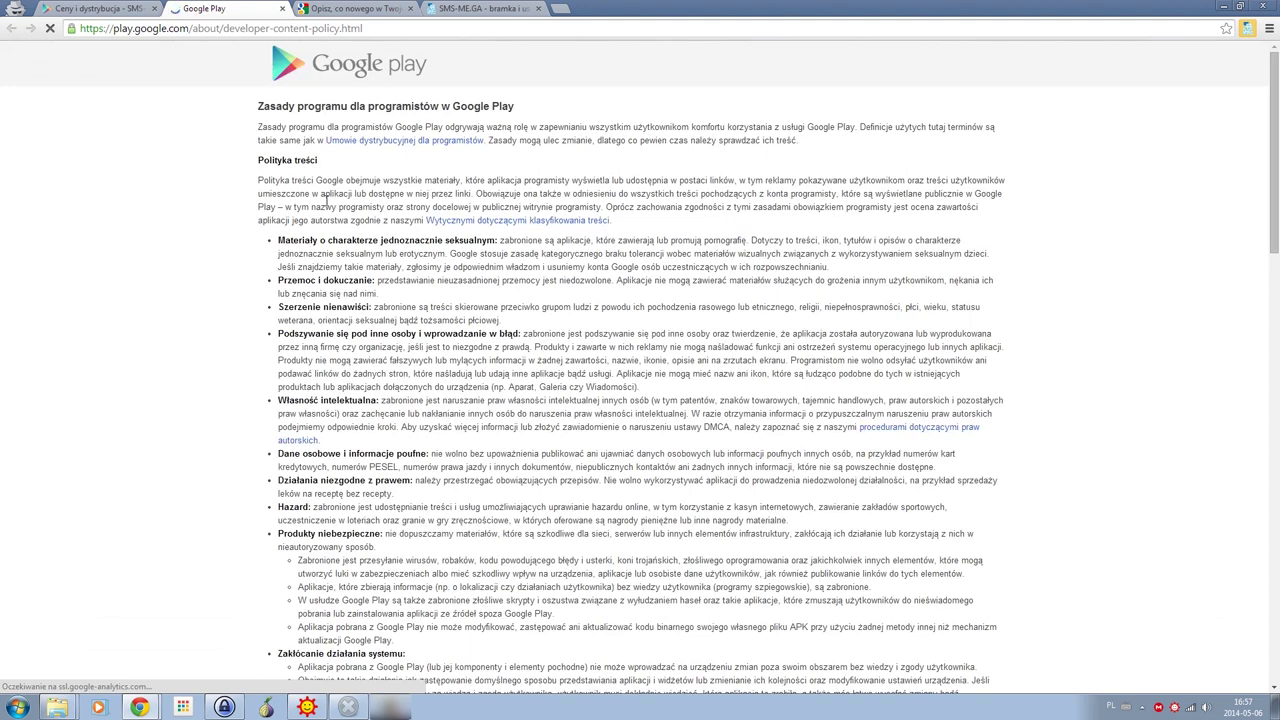
scroll(437, 320, "down", 3)
scroll(437, 320, "down", 1)
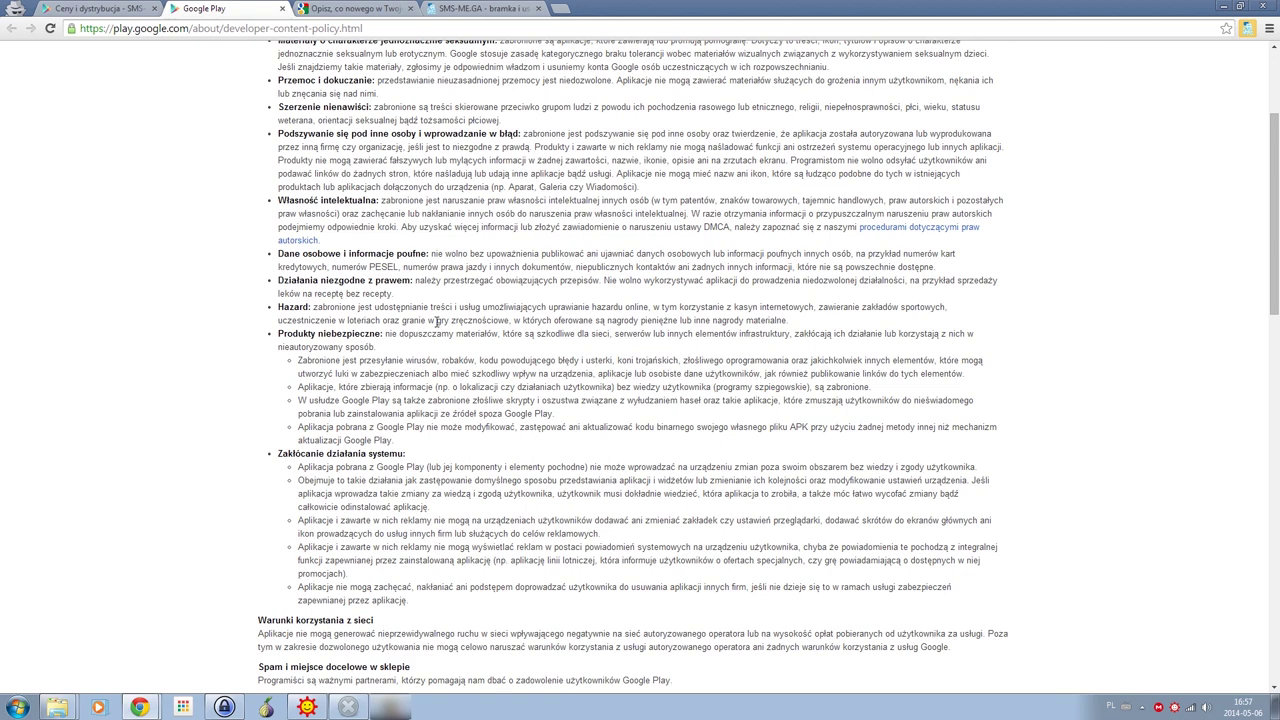
left_click(93, 10)
left_click(503, 476)
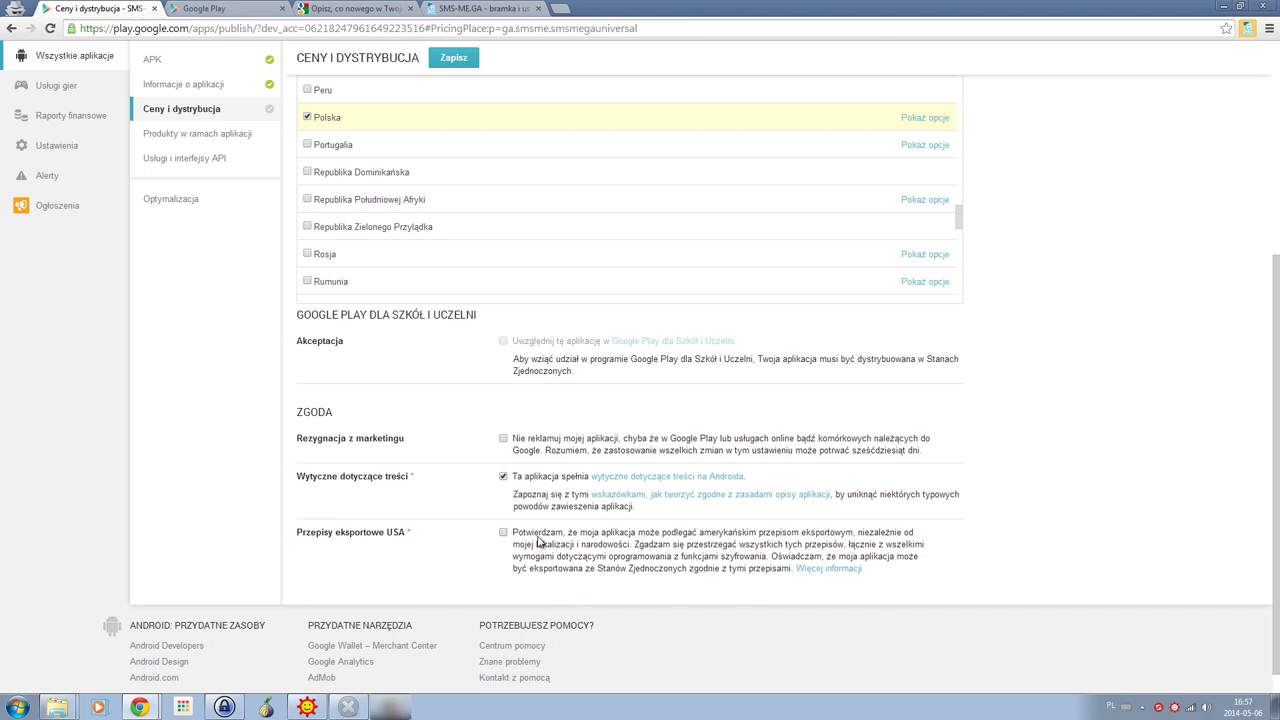
Step: Read and accept the US export regulations statement (Przepisy eksportowe USA), and save the pricing and distribution settings
left_click_drag(514, 536, 786, 580)
left_click(776, 576)
left_click(690, 571)
left_click(800, 566)
left_click(503, 532)
scroll(456, 550, "up", 3)
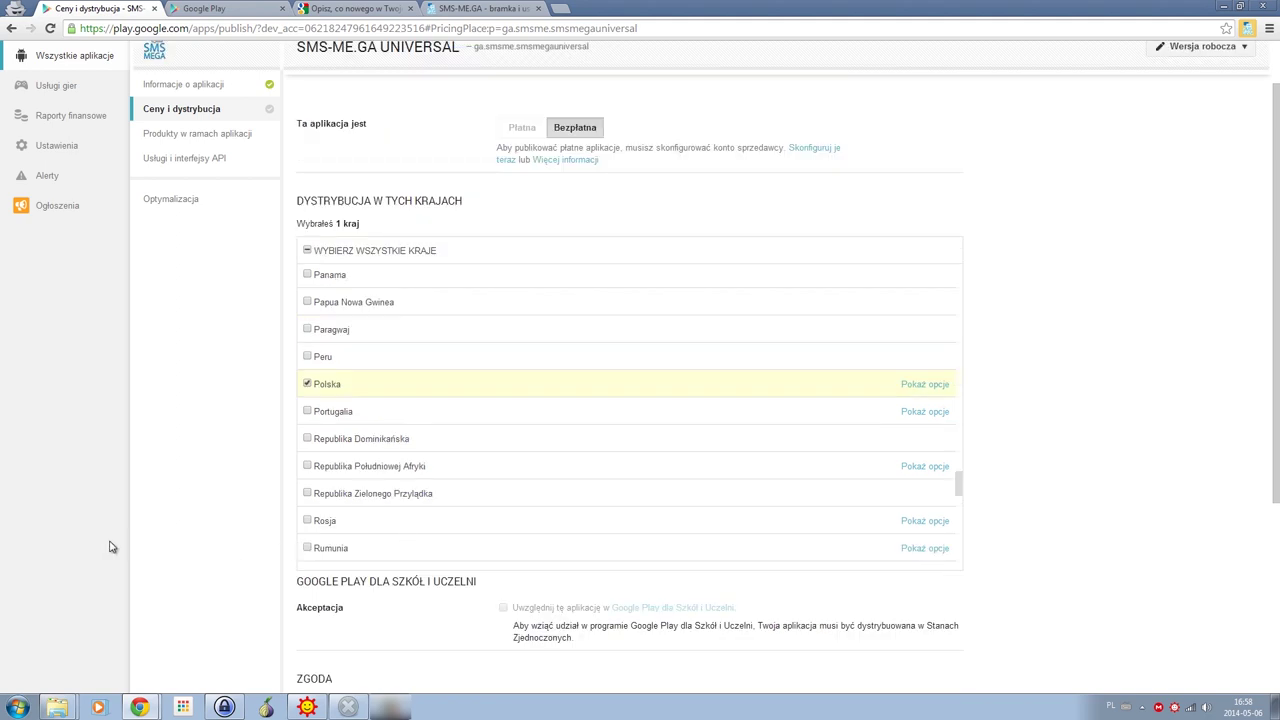
scroll(120, 535, "up", 2)
left_click(453, 155)
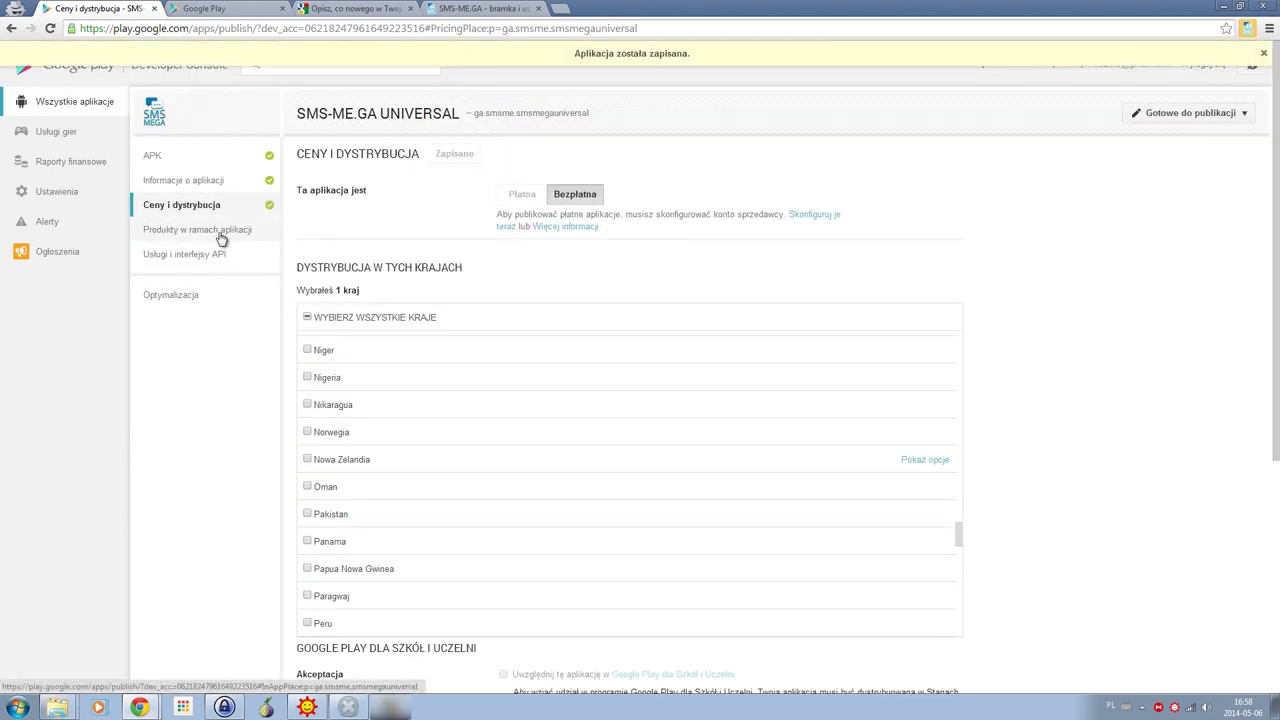
Step: Review the in-app products (Produkty w ramach aplikacji) and services and APIs (Usługi i interfejsy API) sections, and check the available publishing options
left_click(242, 233)
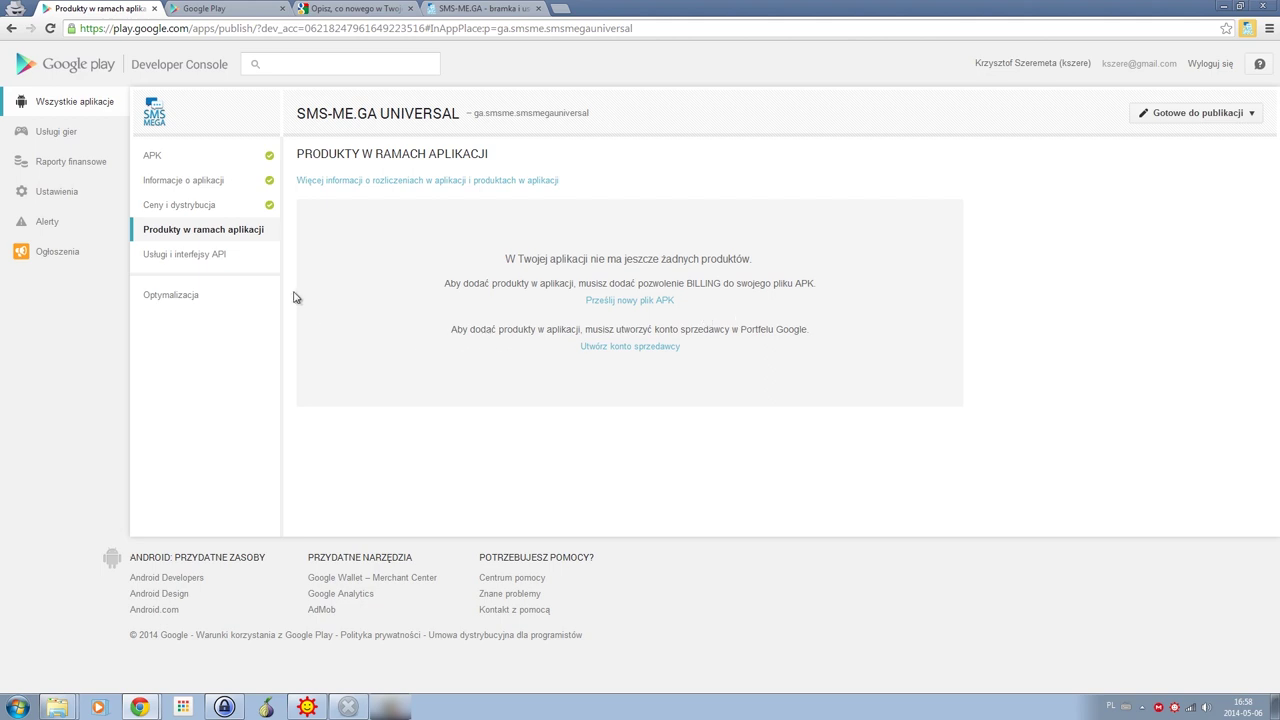
left_click(199, 264)
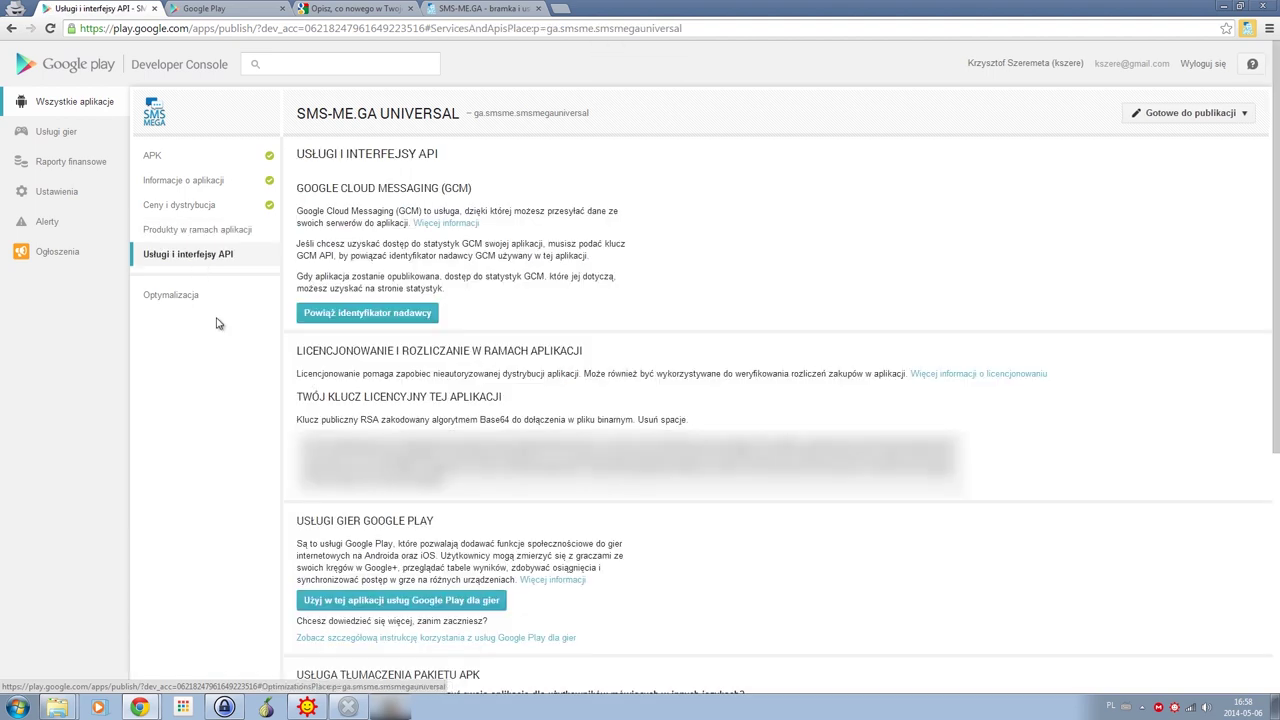
left_click(229, 238)
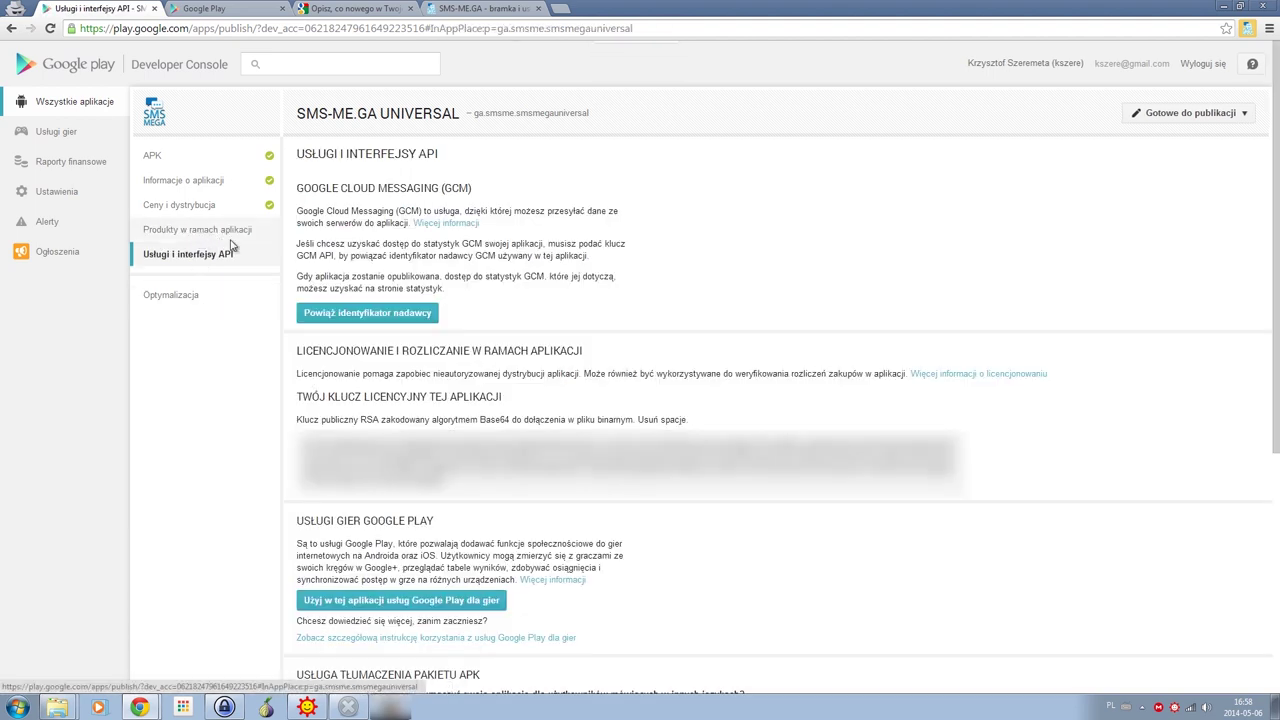
left_click(214, 255)
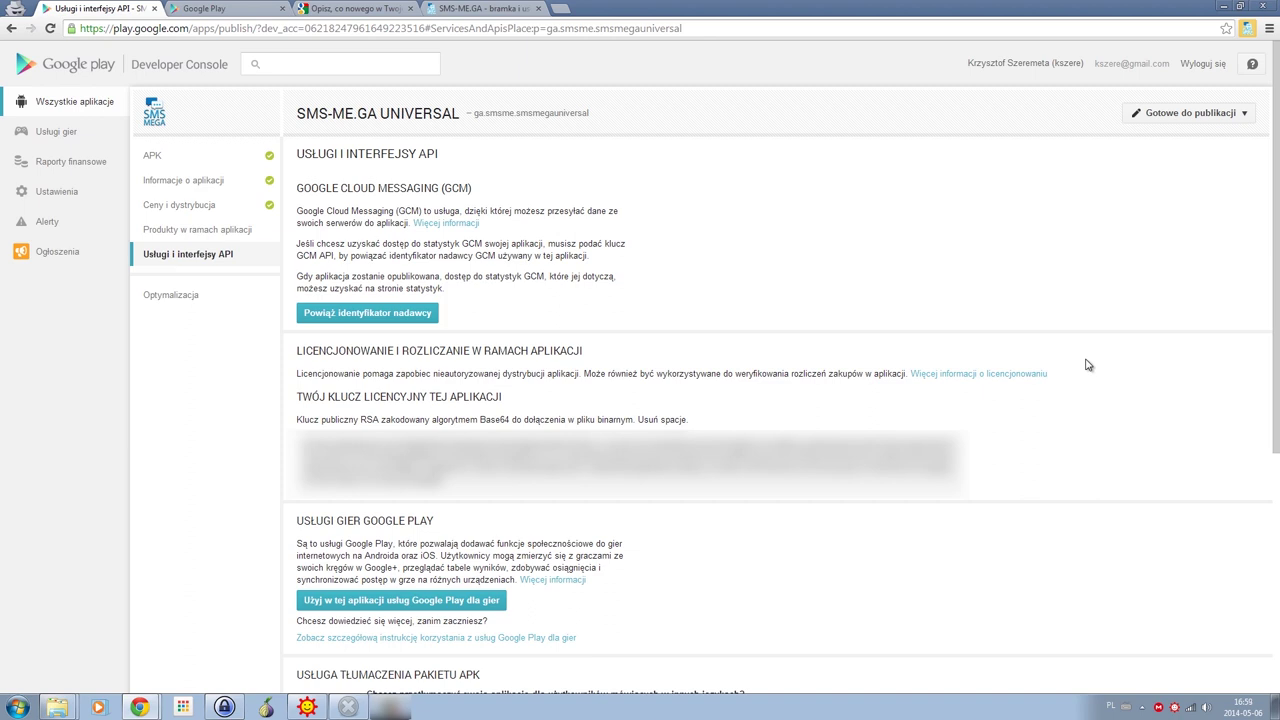
left_click(1238, 114)
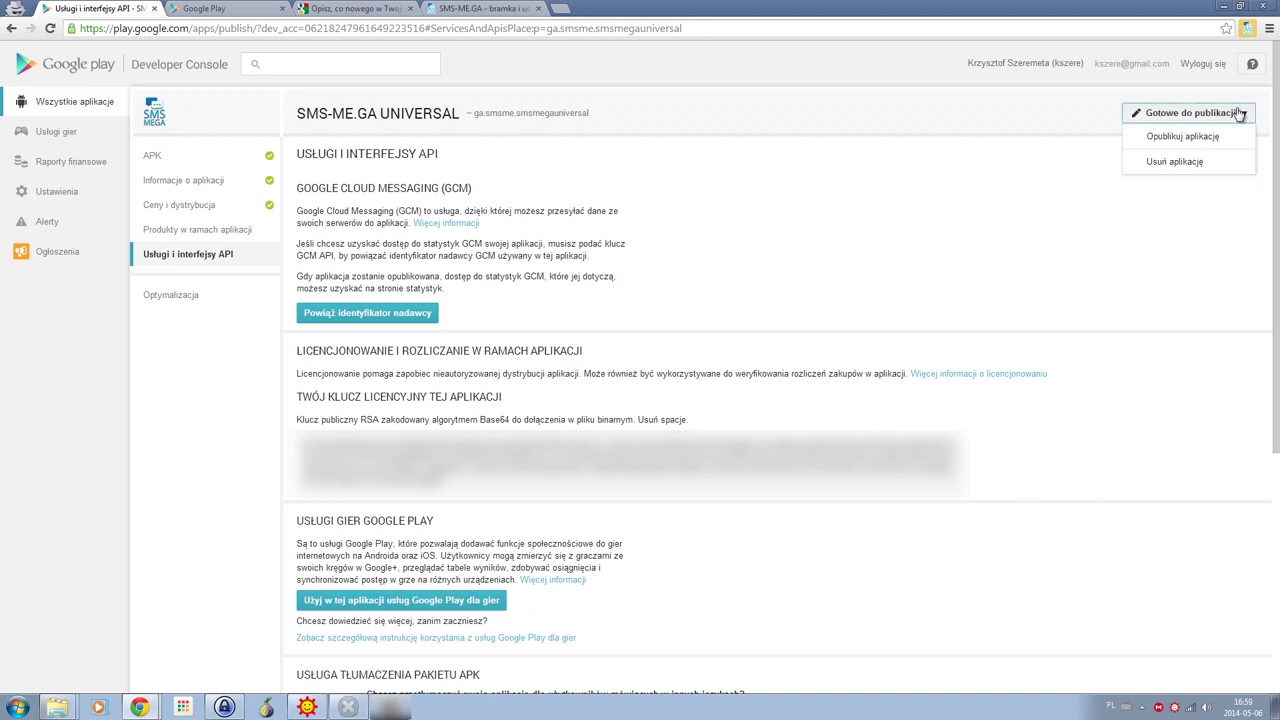
left_click(1195, 225)
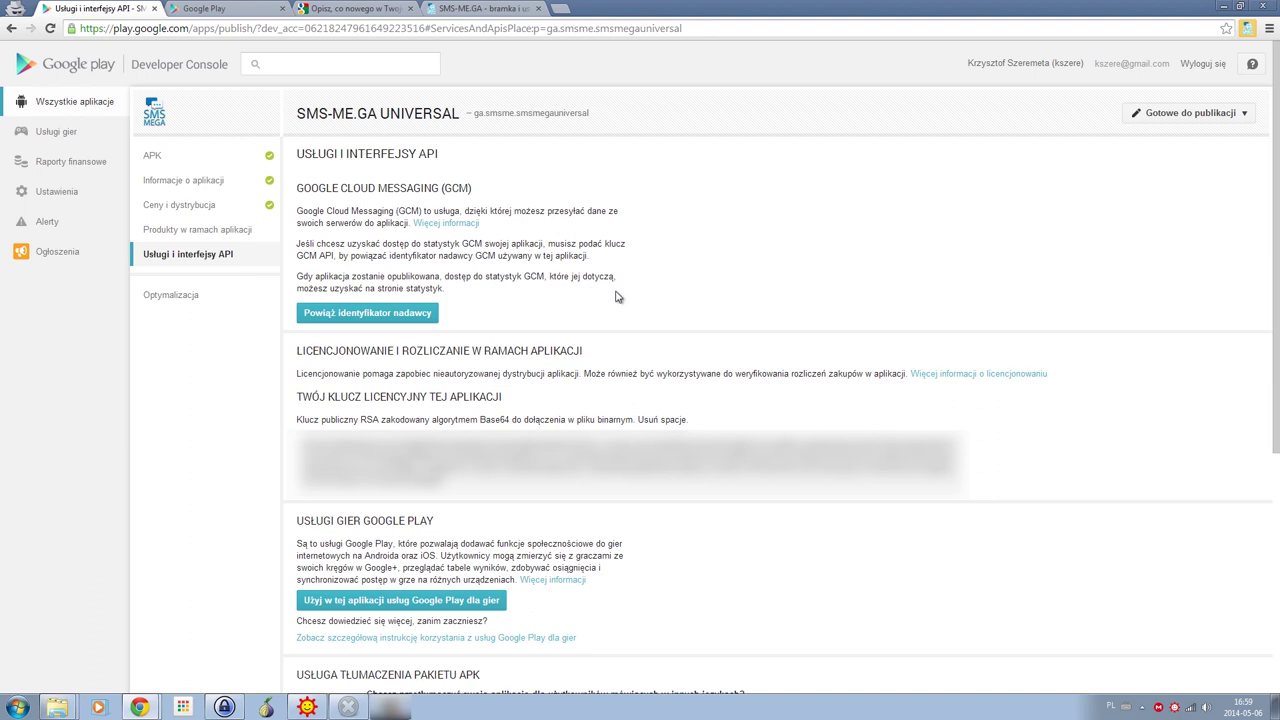
Step: Search Google for "GCM API" from the Google Cloud Messaging description, and look over the results and the services and APIs page
left_click_drag(317, 255, 336, 255)
right_click(331, 257)
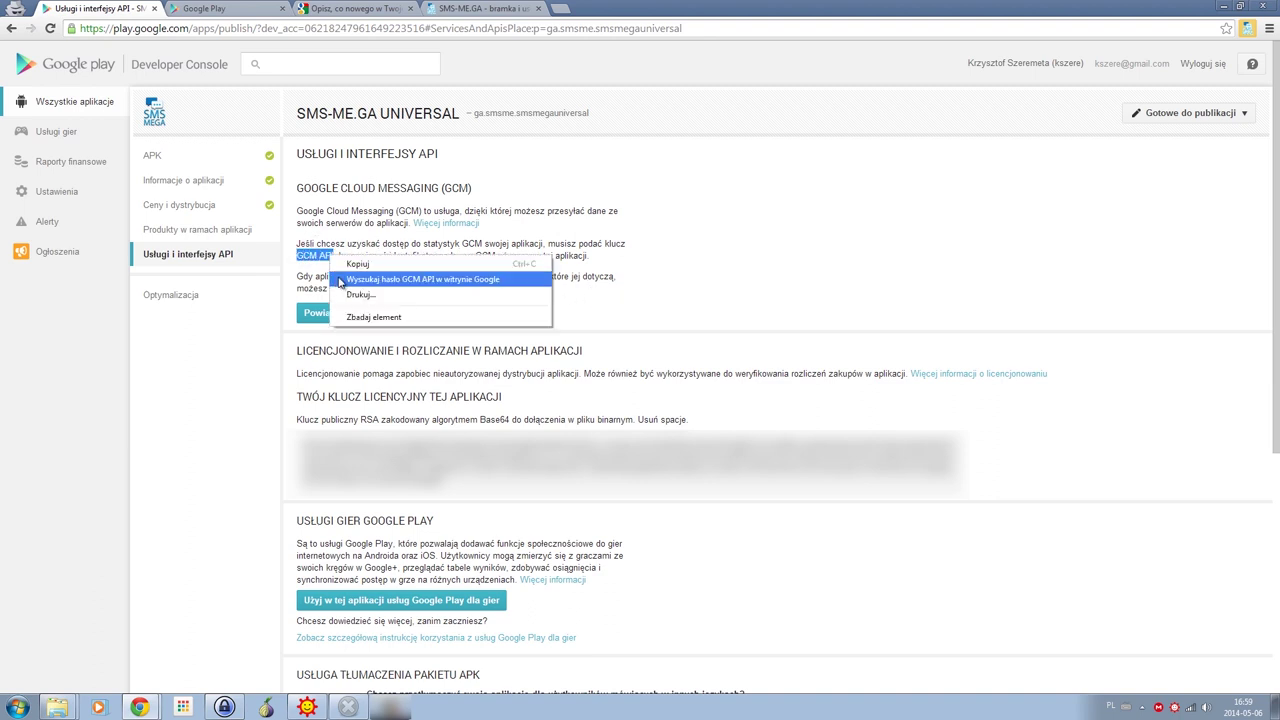
left_click(420, 279)
key("ctrl+shift+Tab")
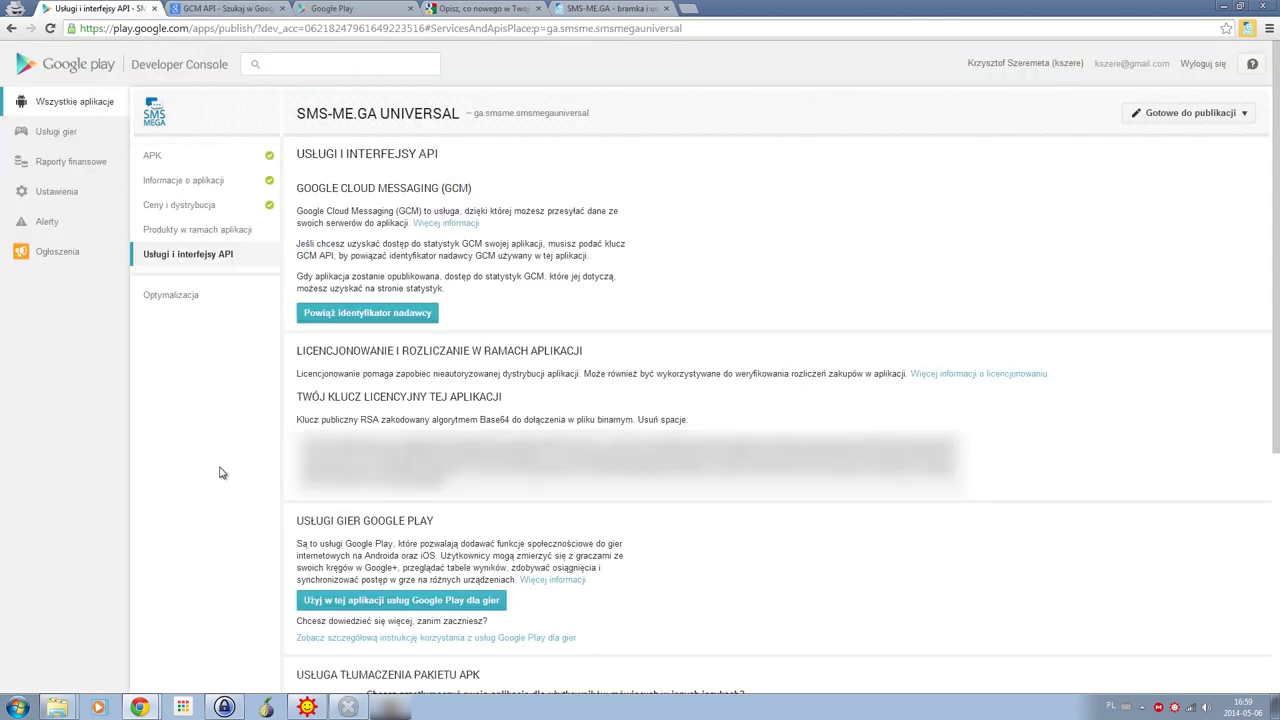
scroll(222, 473, "down", 5)
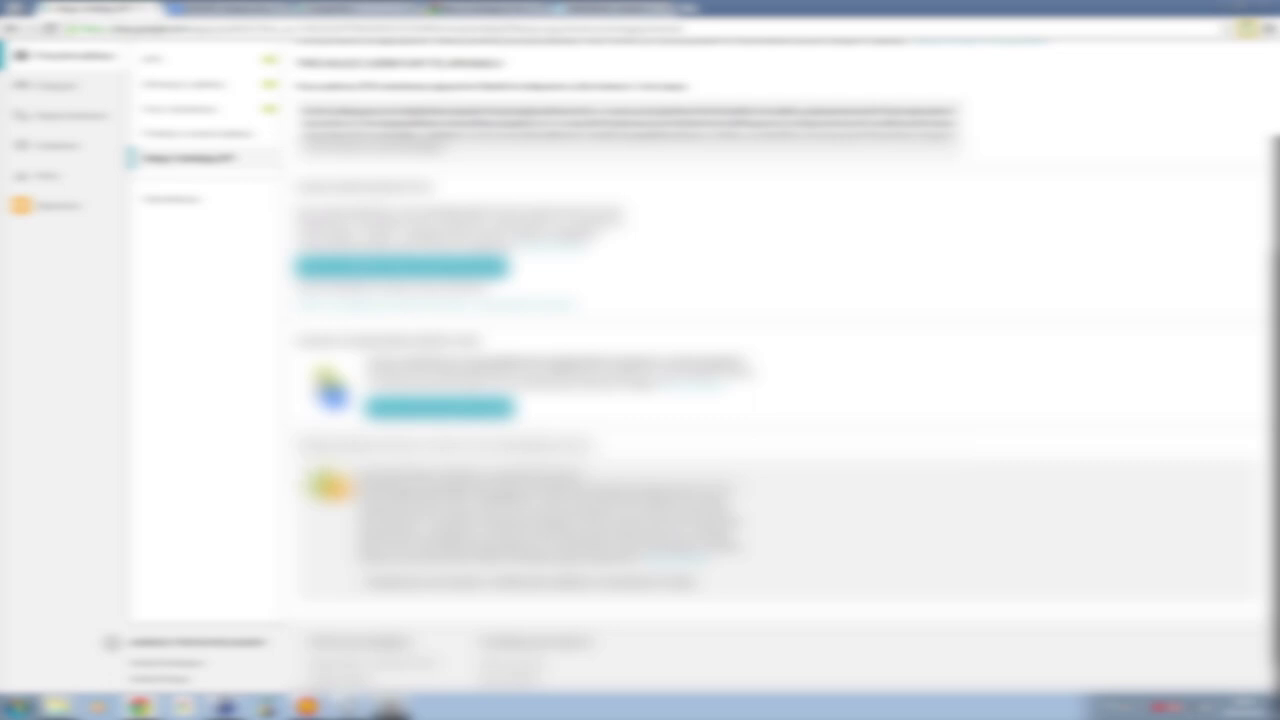
scroll(780, 400, "up", 5)
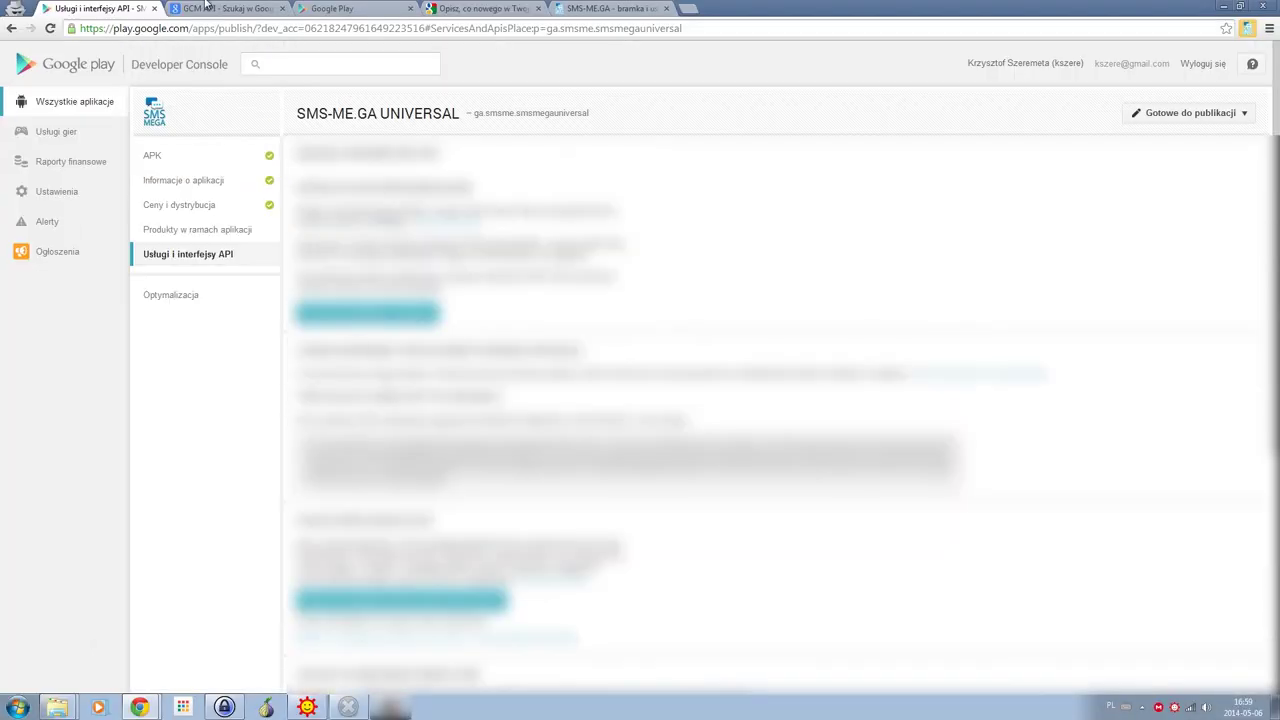
left_click(207, 8)
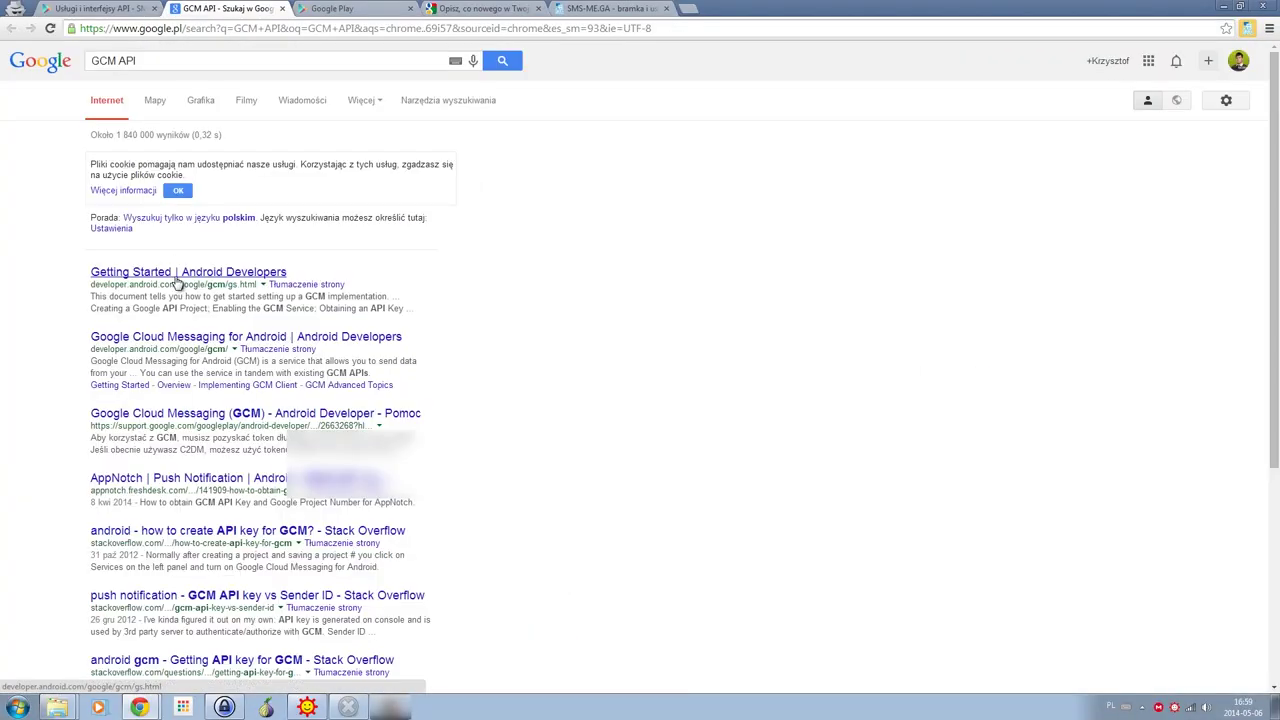
left_click(98, 8)
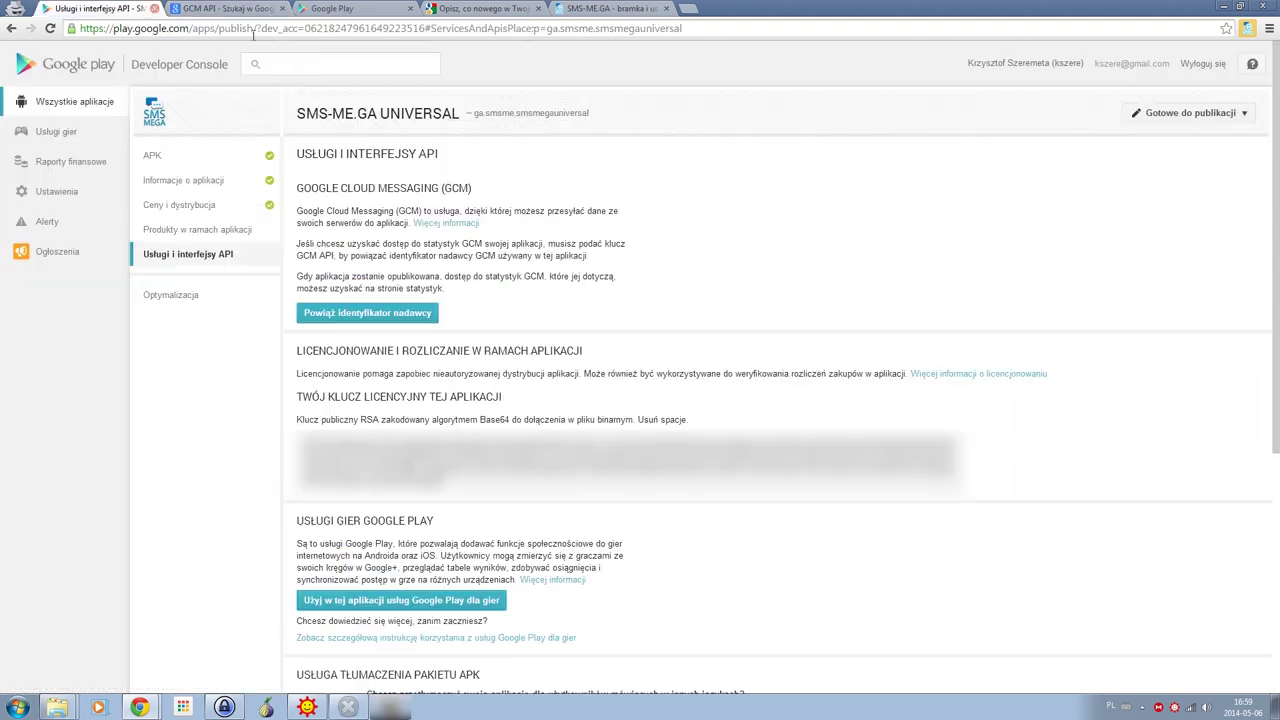
Step: Read the Google Cloud Messaging help article linked from the sender ID dialog (Powiąż identyfikator nadawcy), and close the dialog without linking a key
left_click(390, 314)
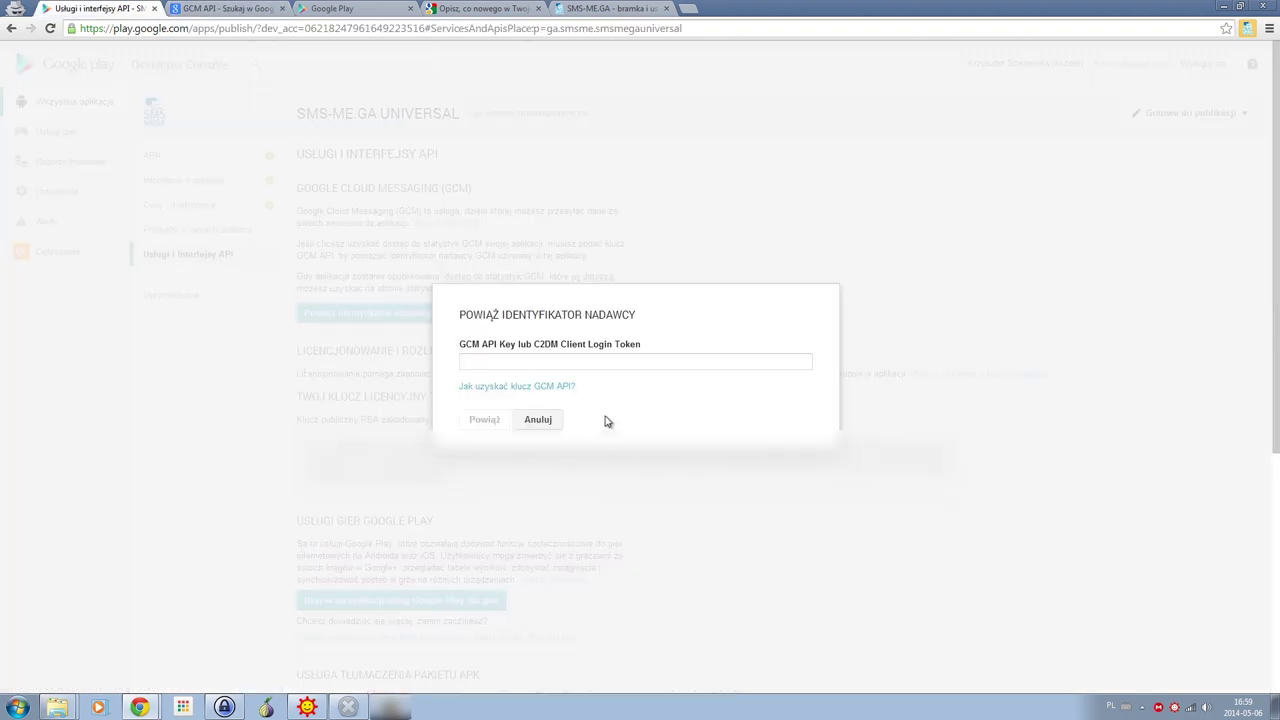
left_click(548, 390)
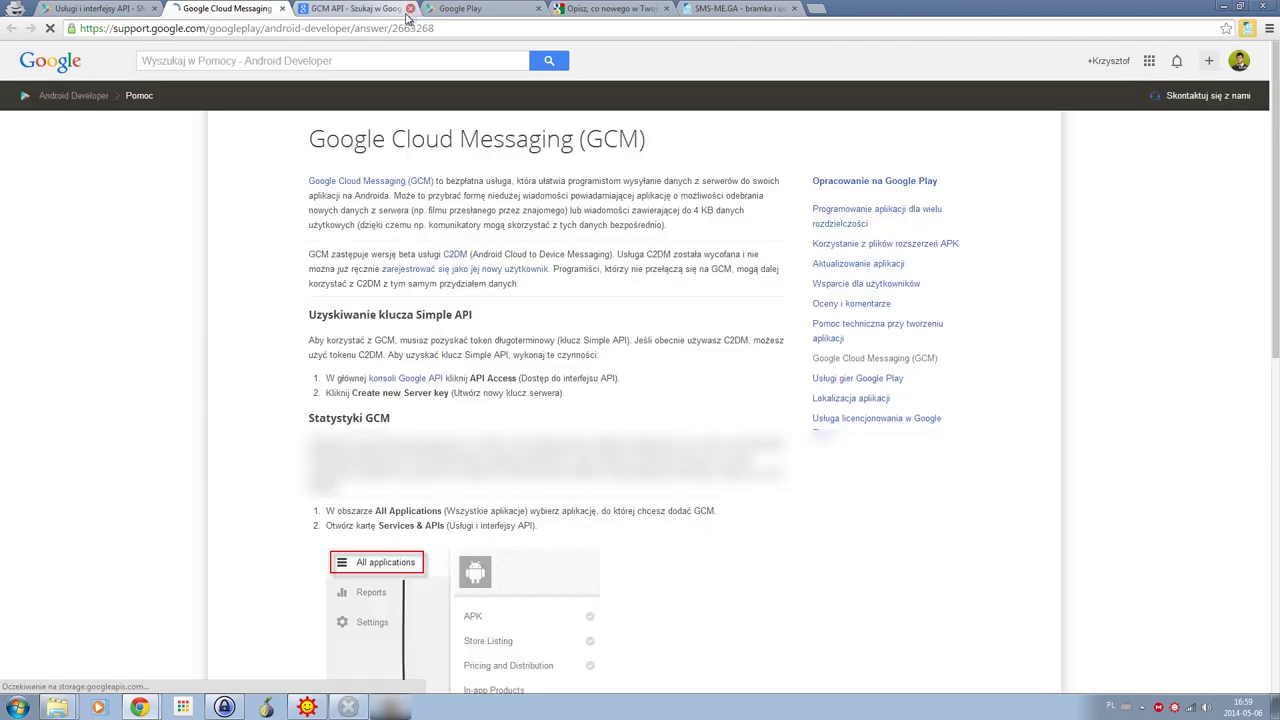
left_click(408, 8)
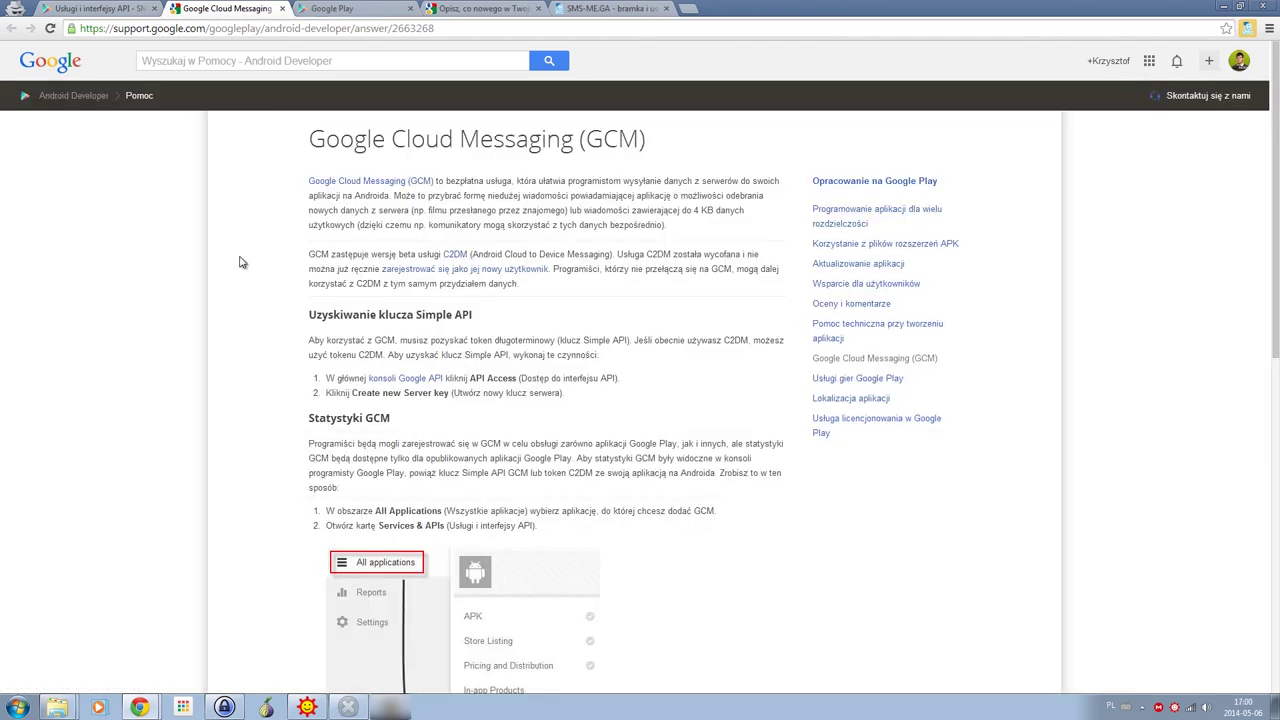
scroll(240, 262, "down", 4)
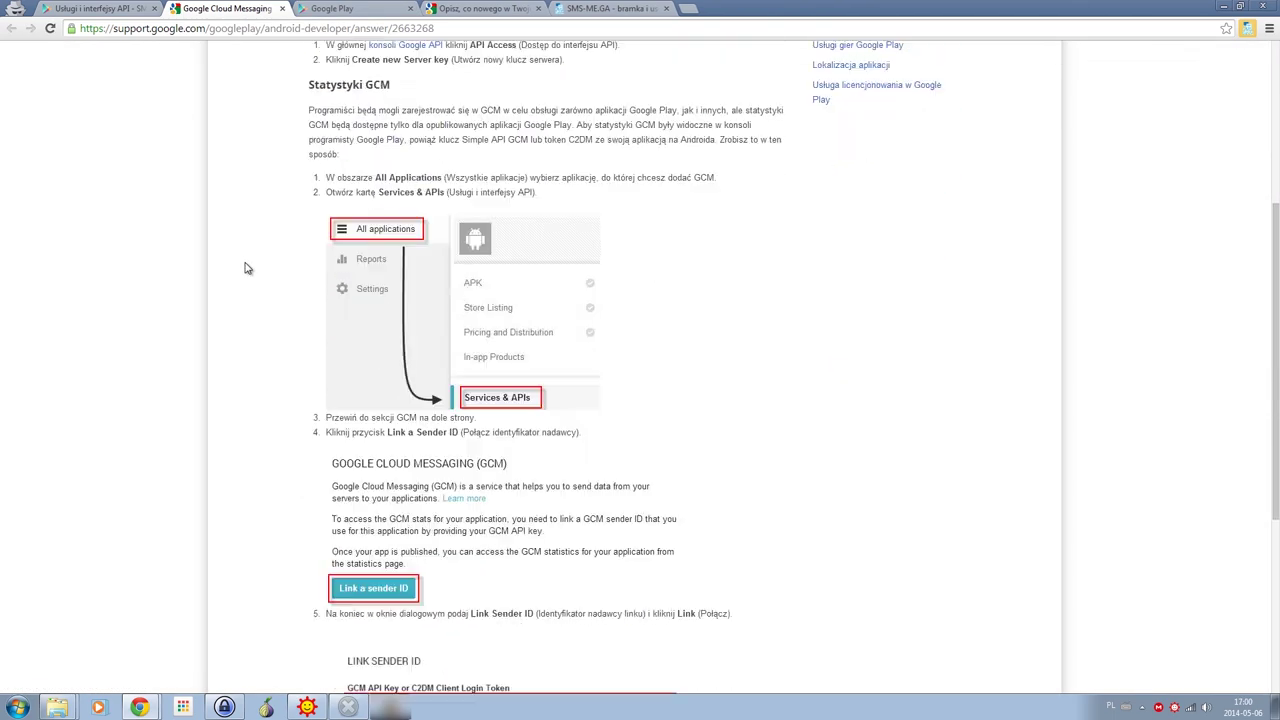
scroll(247, 268, "down", 2)
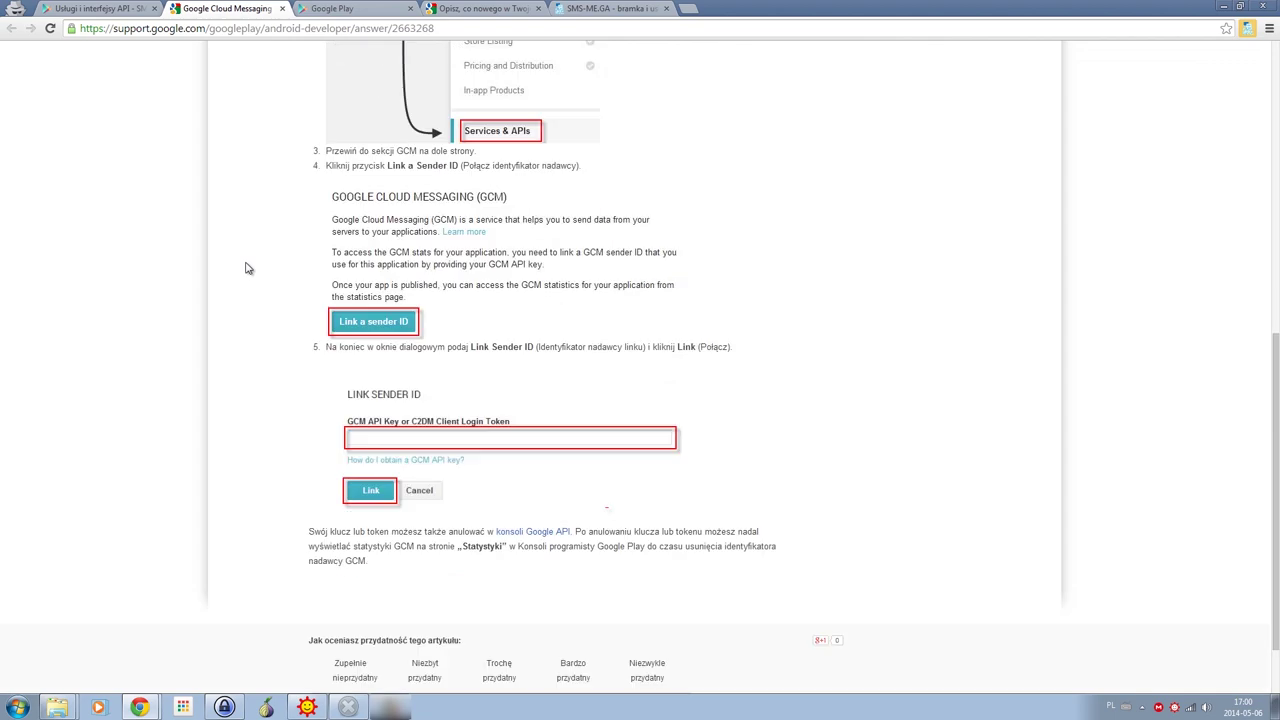
scroll(248, 268, "up", 4)
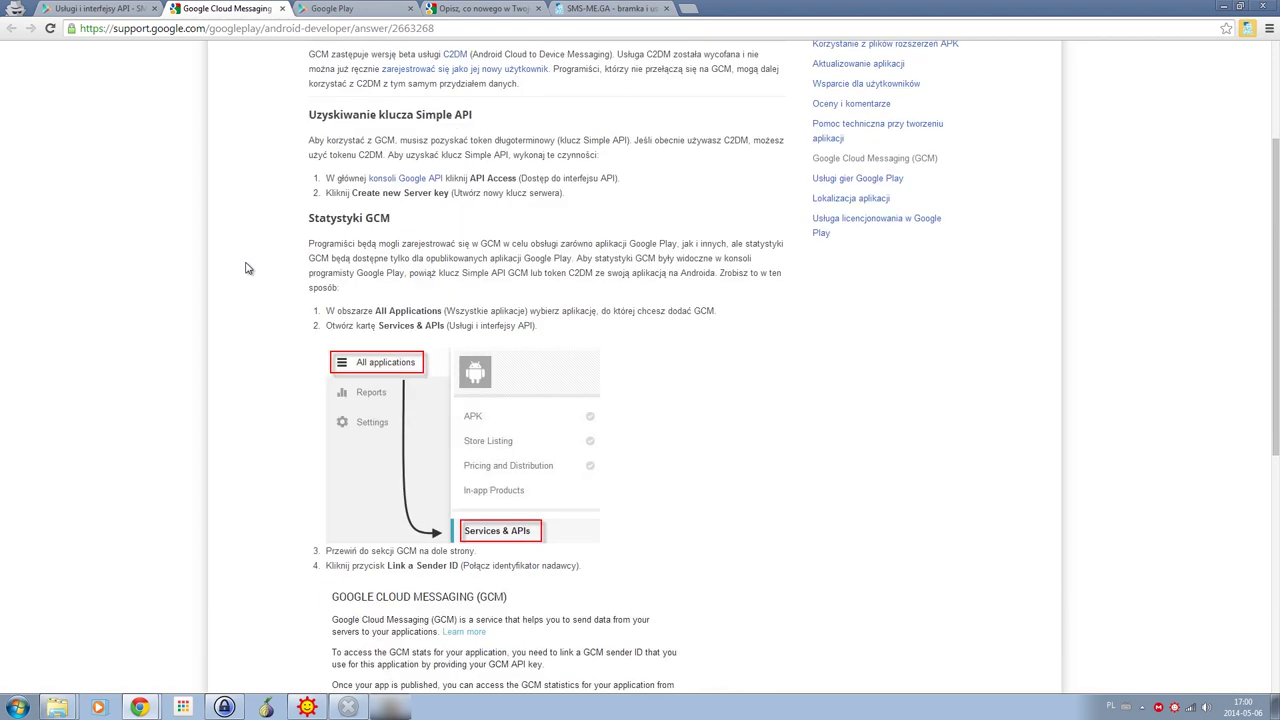
scroll(248, 268, "up", 2)
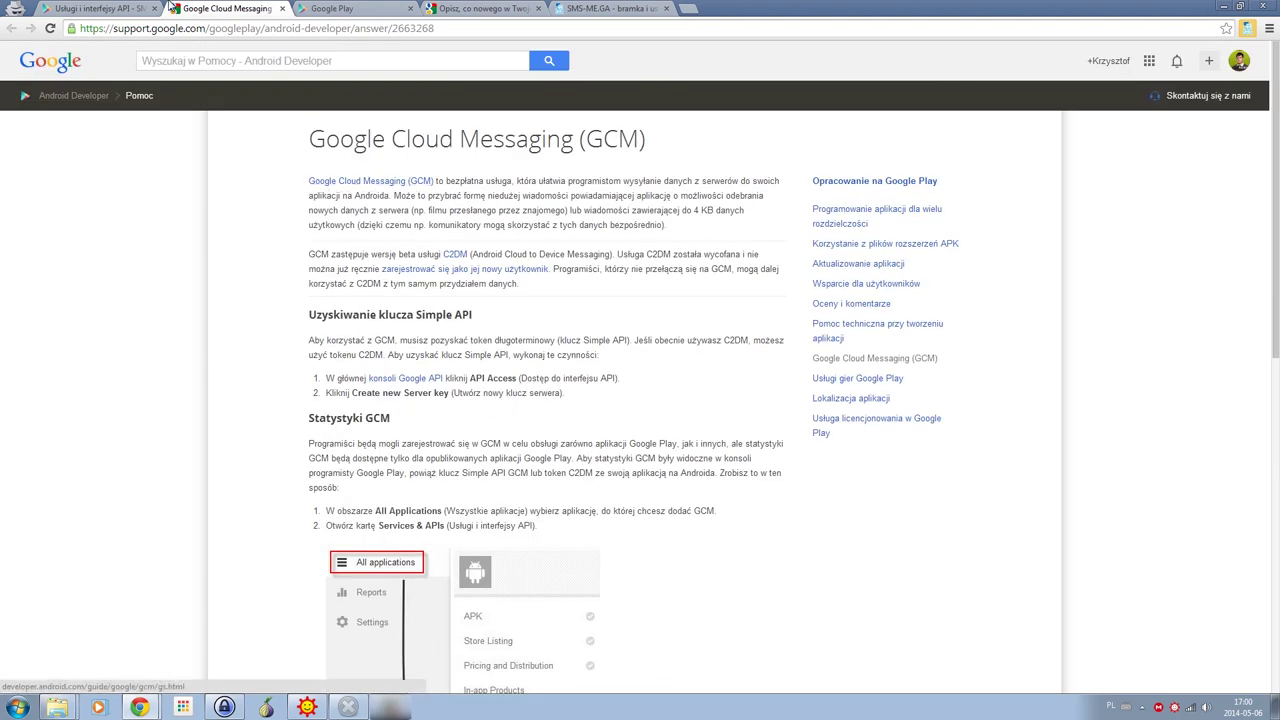
left_click(95, 8)
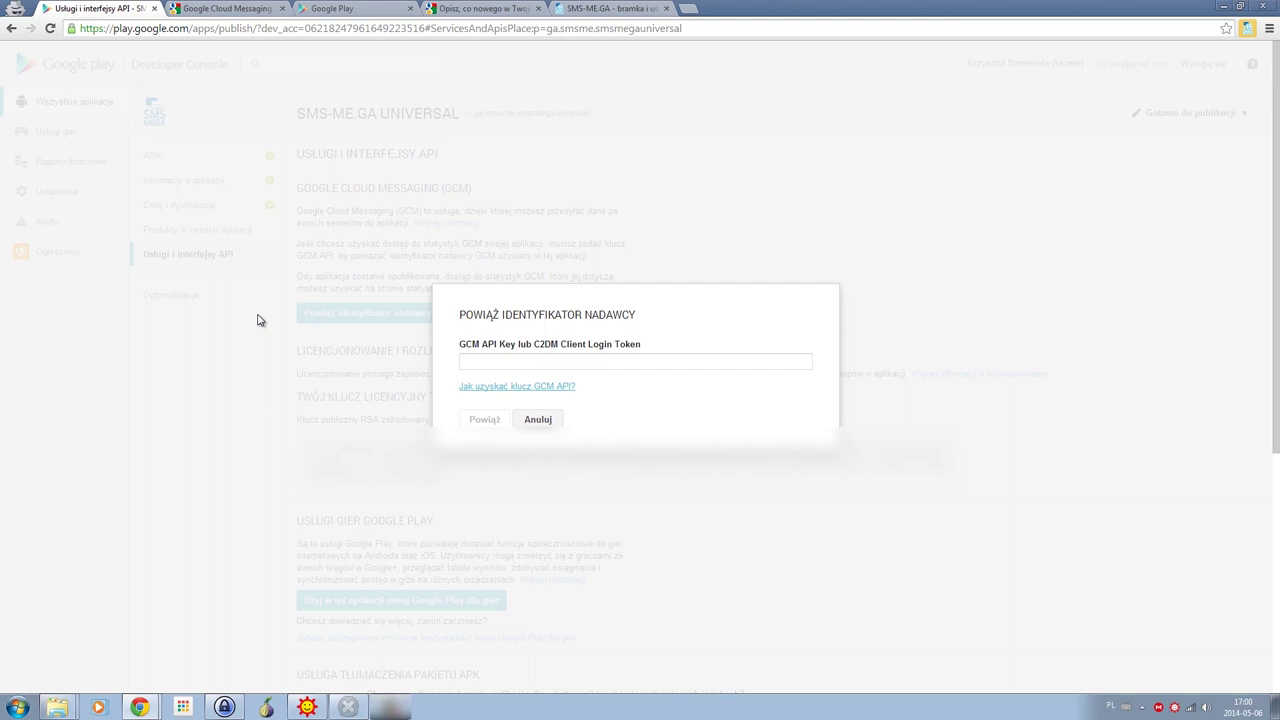
left_click(532, 420)
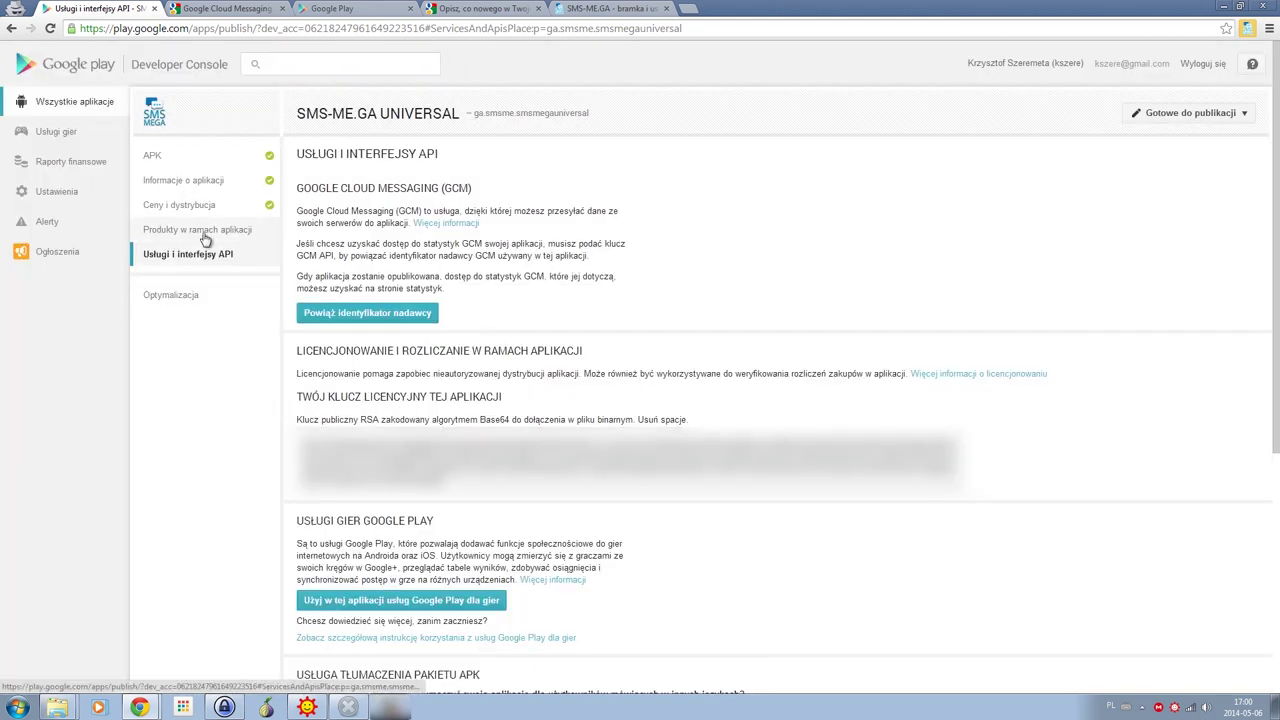
Step: Examine the app's optimization suggestions (Optymalizacja), including the tablet optimization details and the to-do and completed lists
left_click(200, 308)
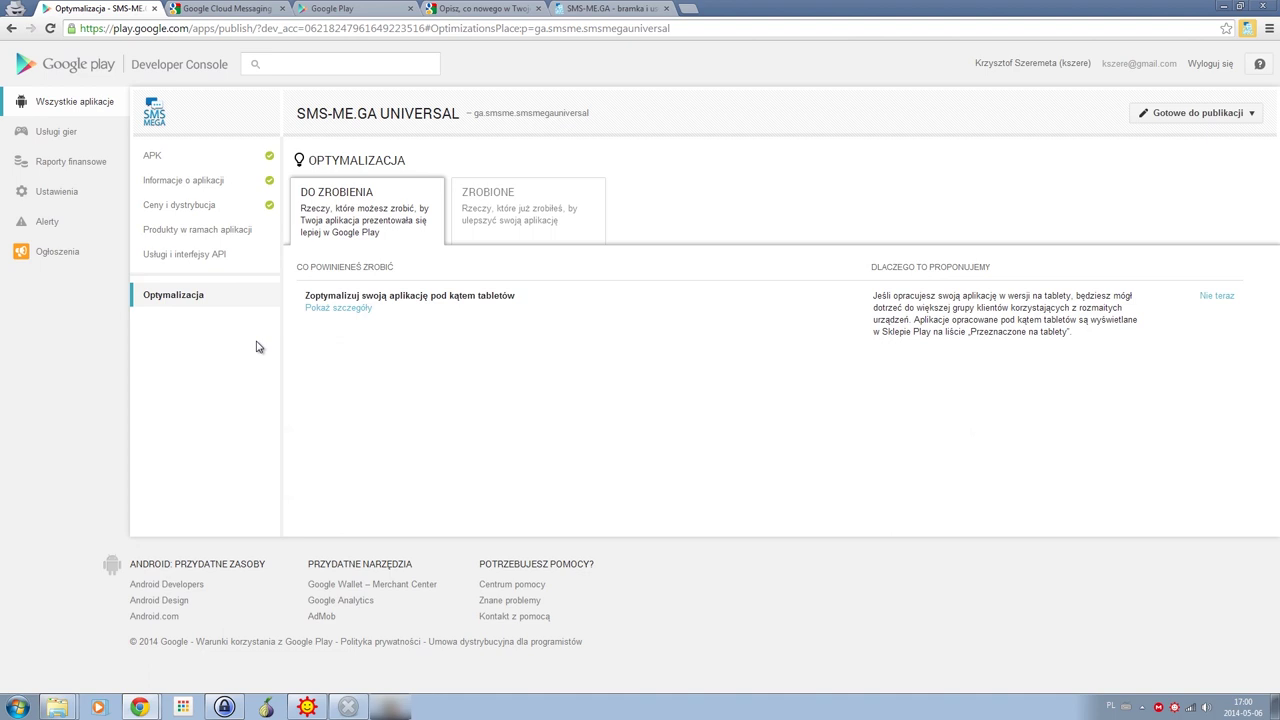
left_click(330, 310)
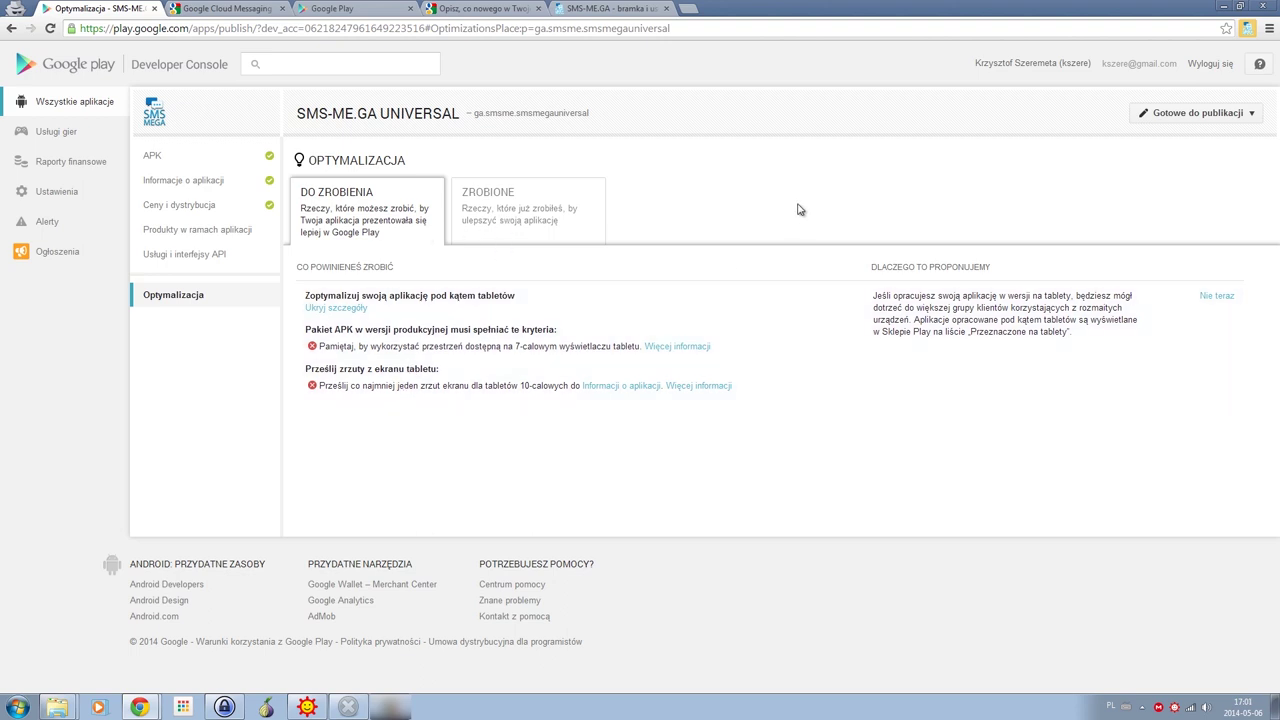
left_click(508, 211)
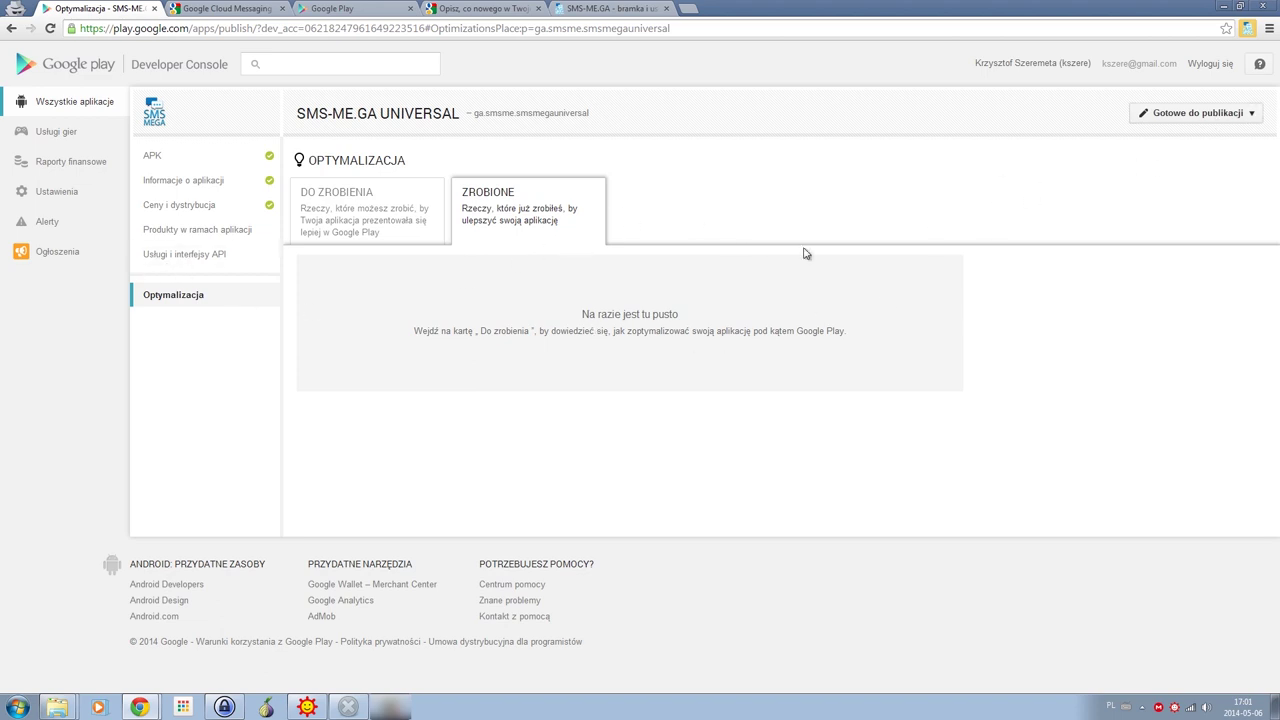
left_click(412, 222)
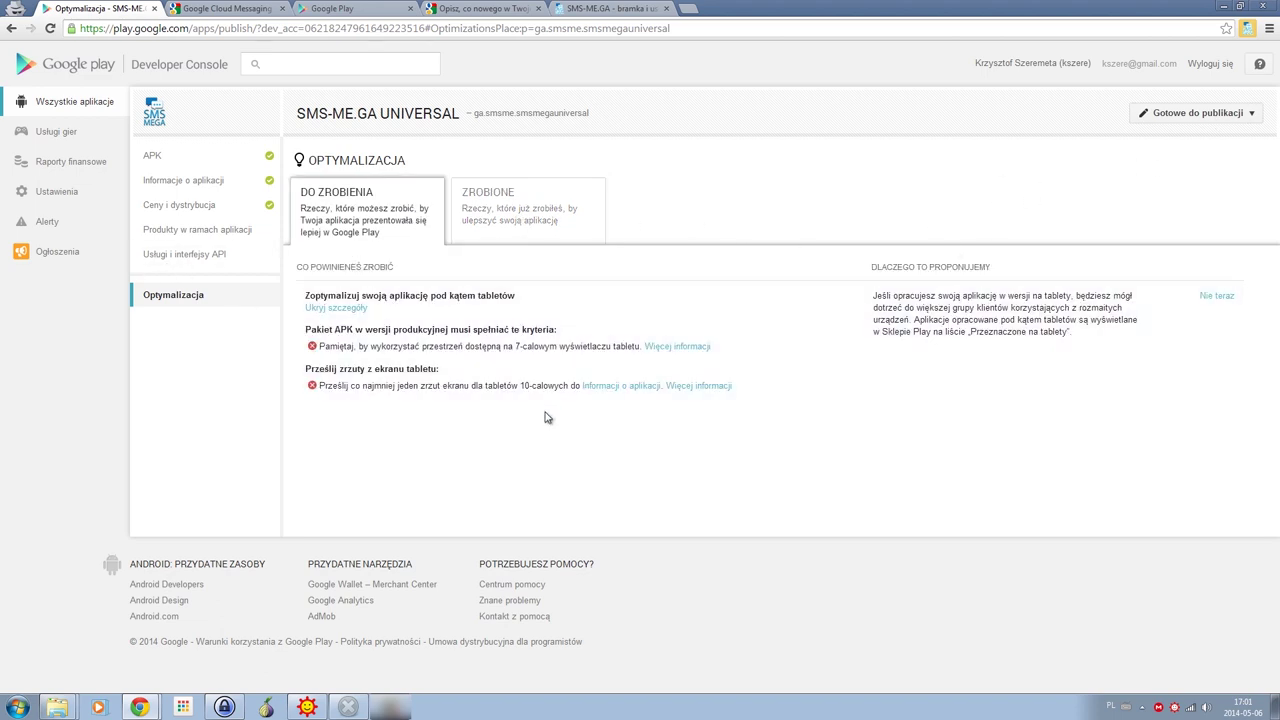
left_click(510, 209)
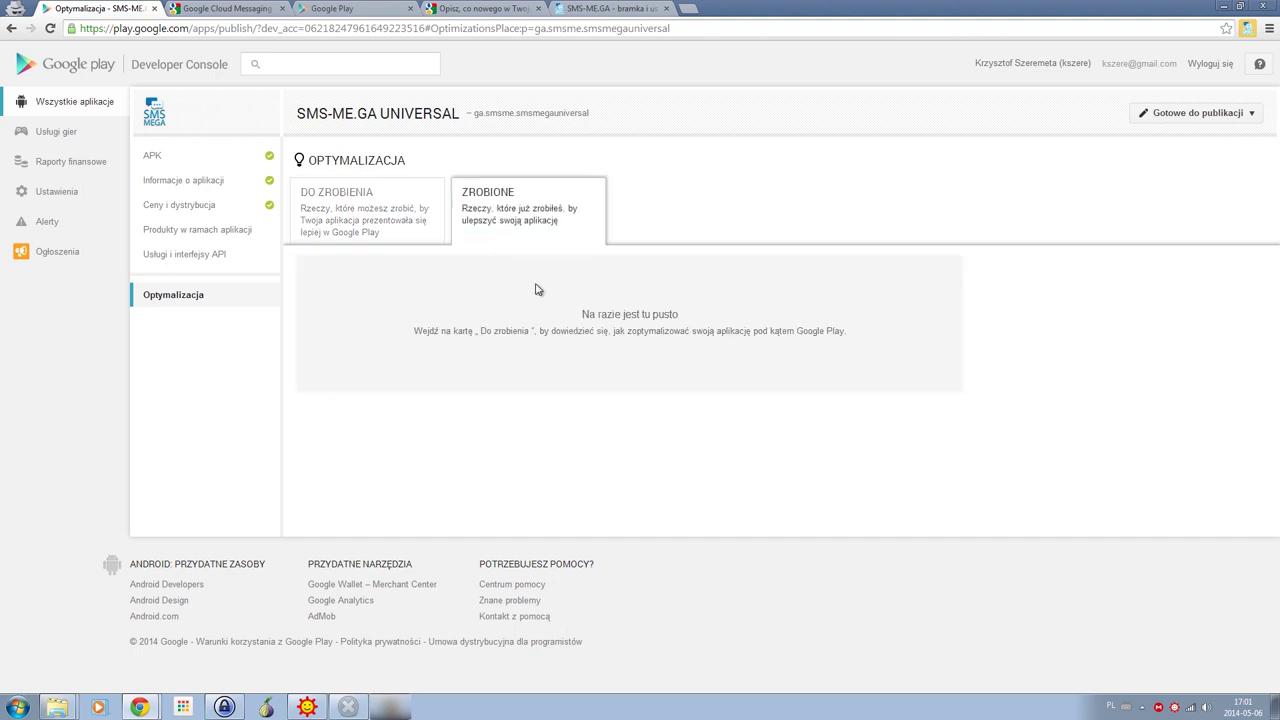
left_click(377, 201)
Step: Review the production APK configuration in advanced mode (tryb zaawansowany) and check the options for moving version 1 (1.0)
left_click(1174, 116)
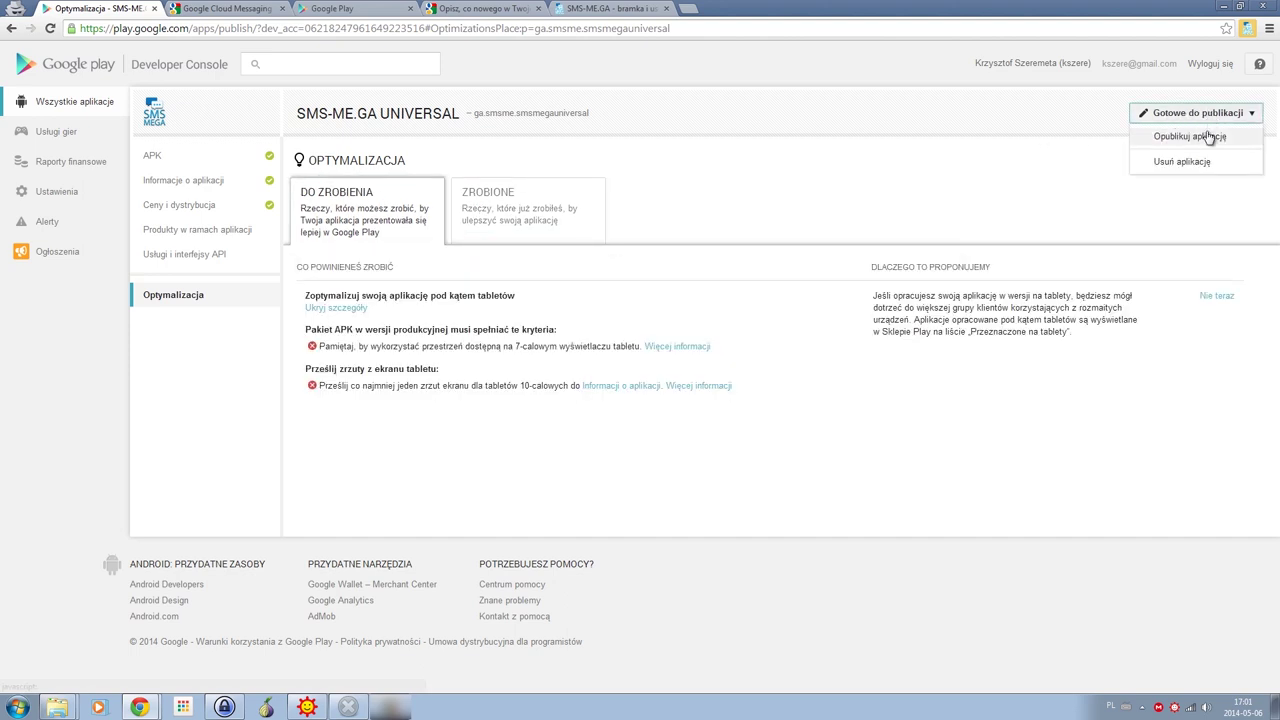
left_click(213, 160)
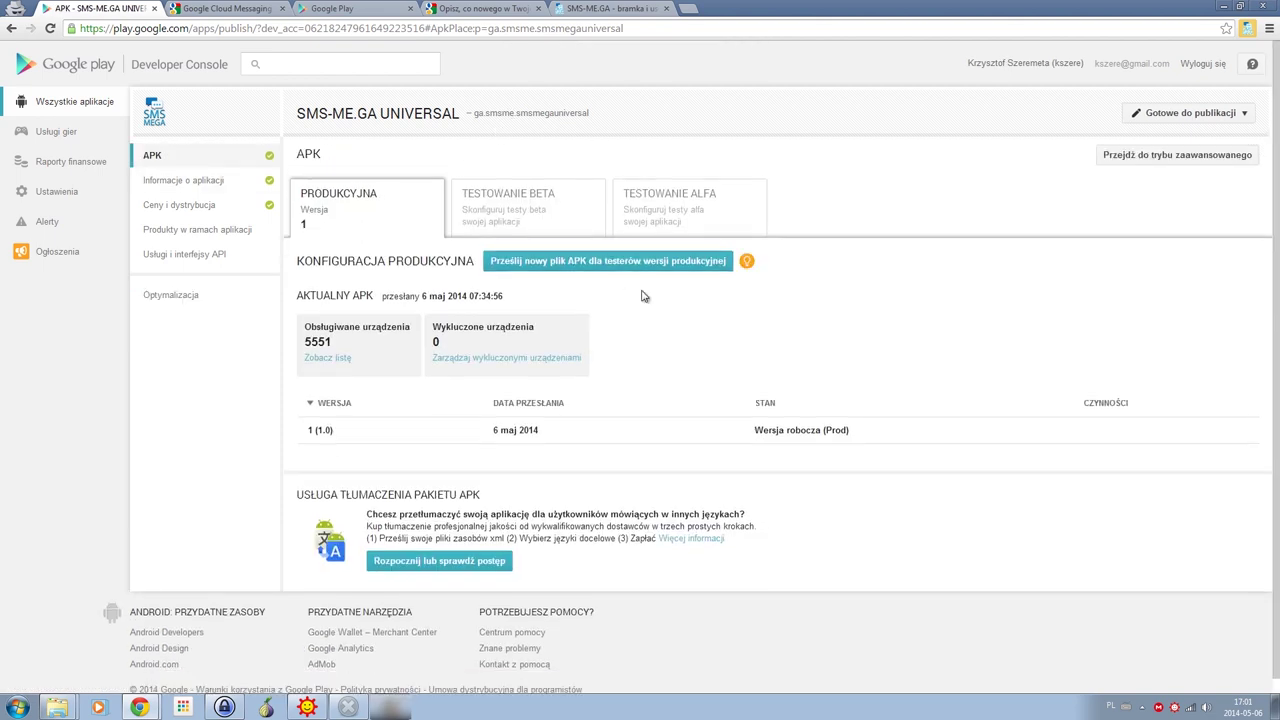
scroll(650, 277, "down", 1)
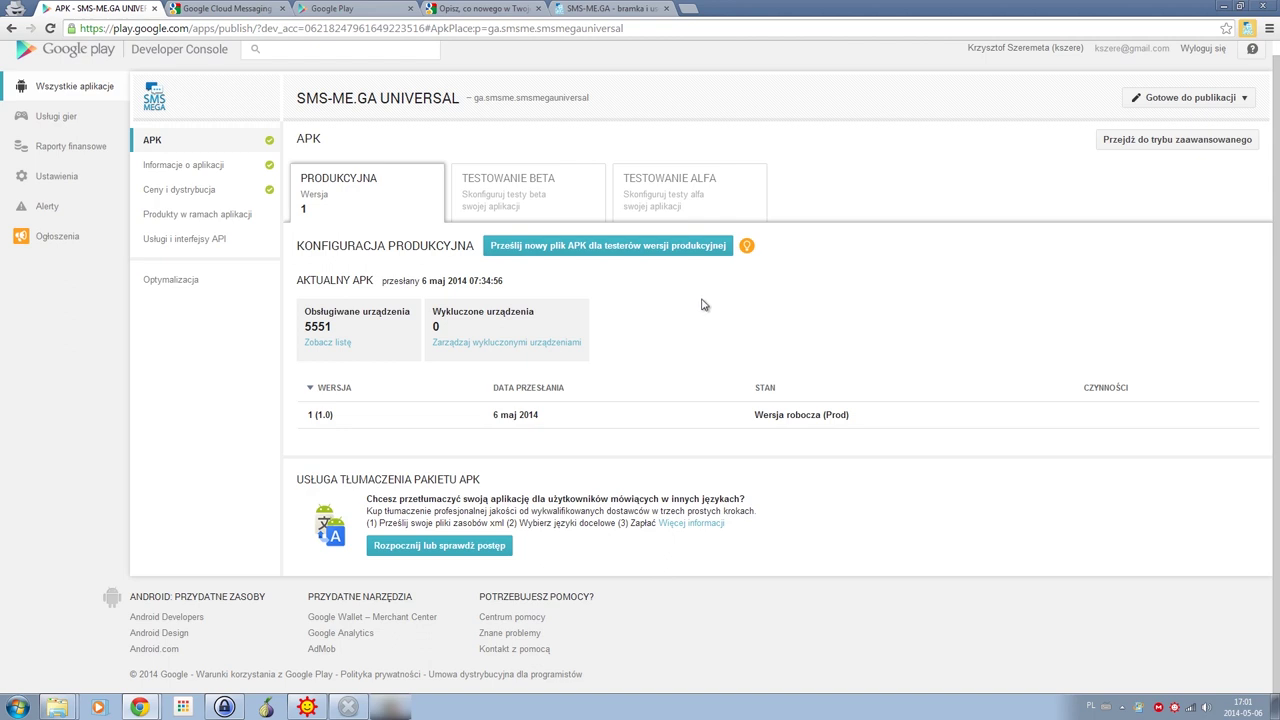
scroll(703, 303, "up", 1)
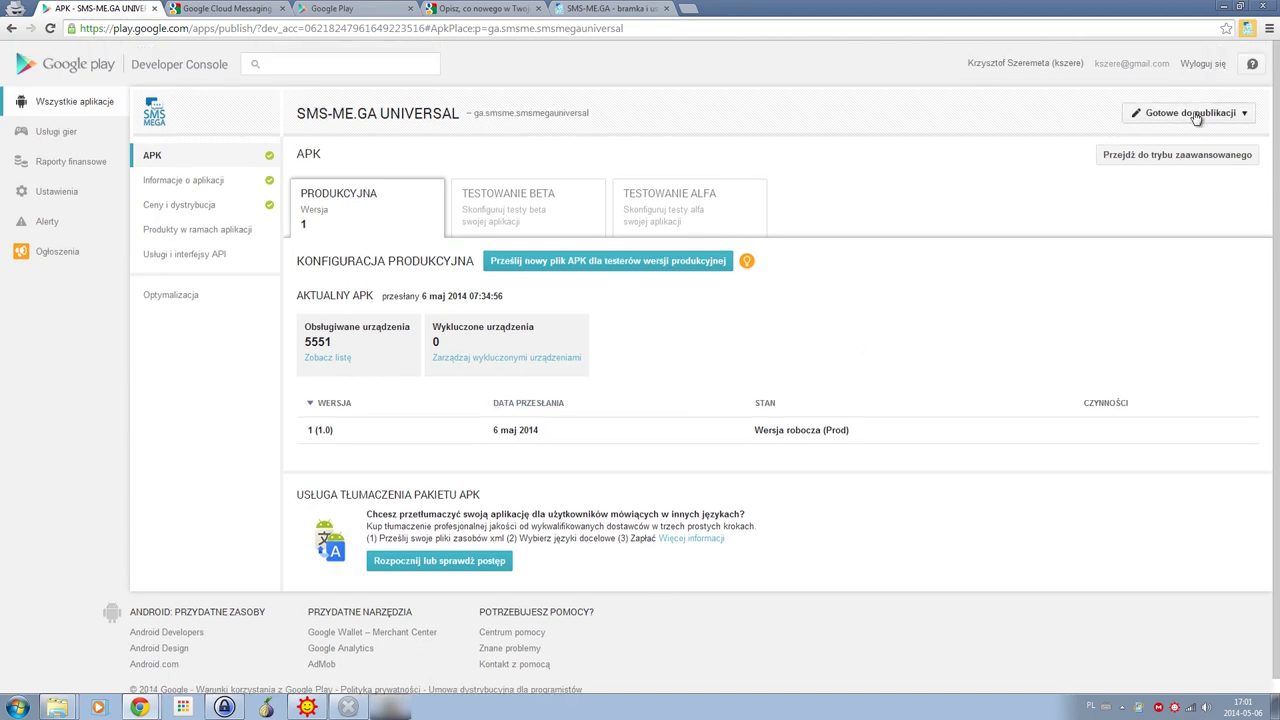
left_click(1188, 160)
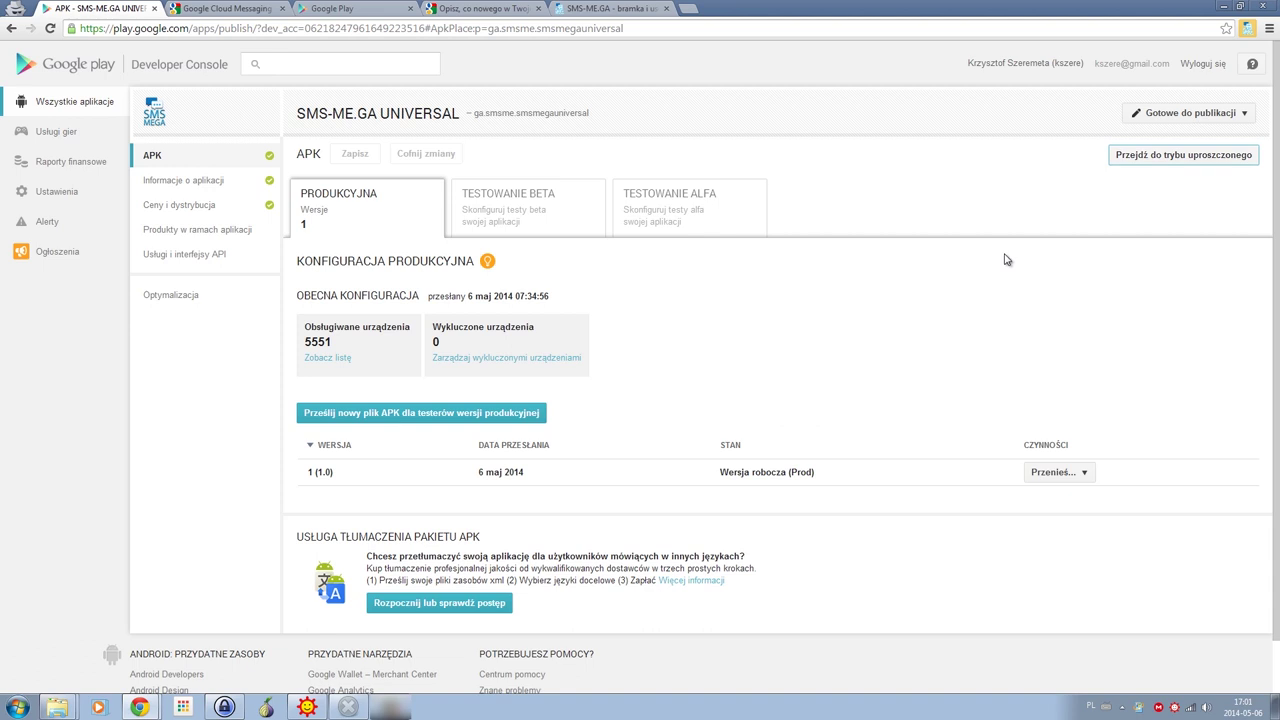
left_click(1079, 474)
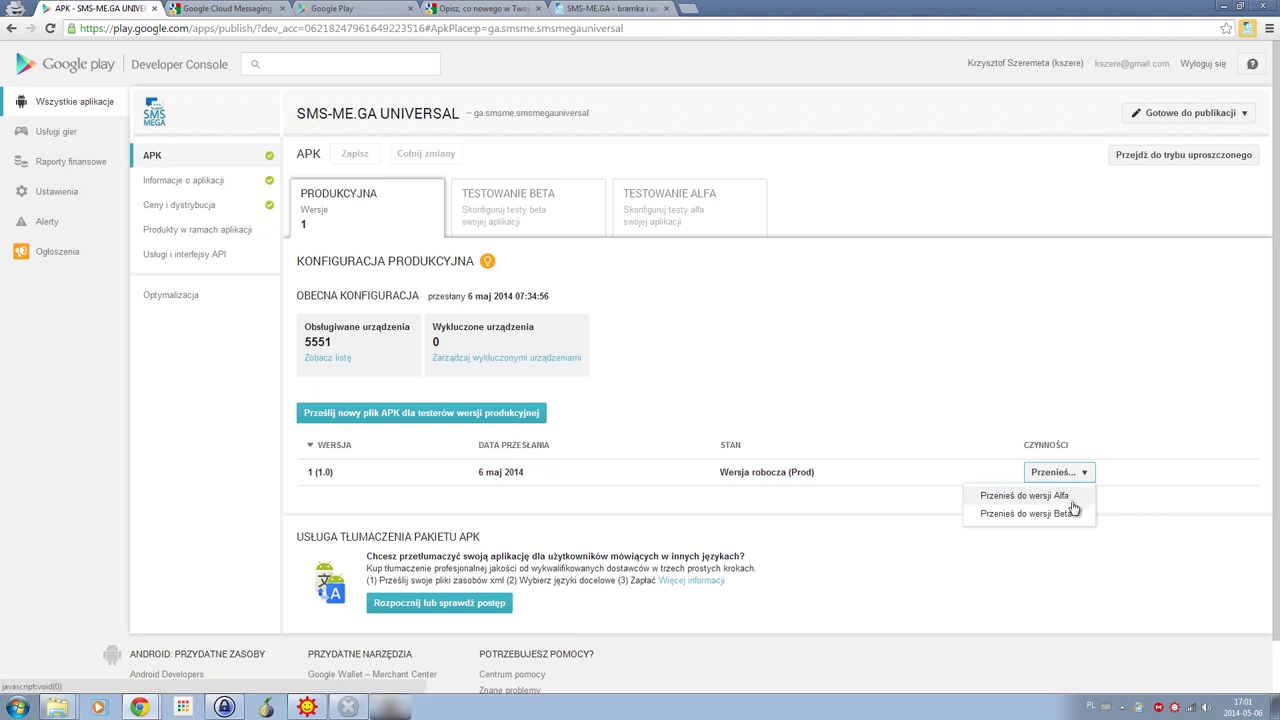
left_click(1107, 458)
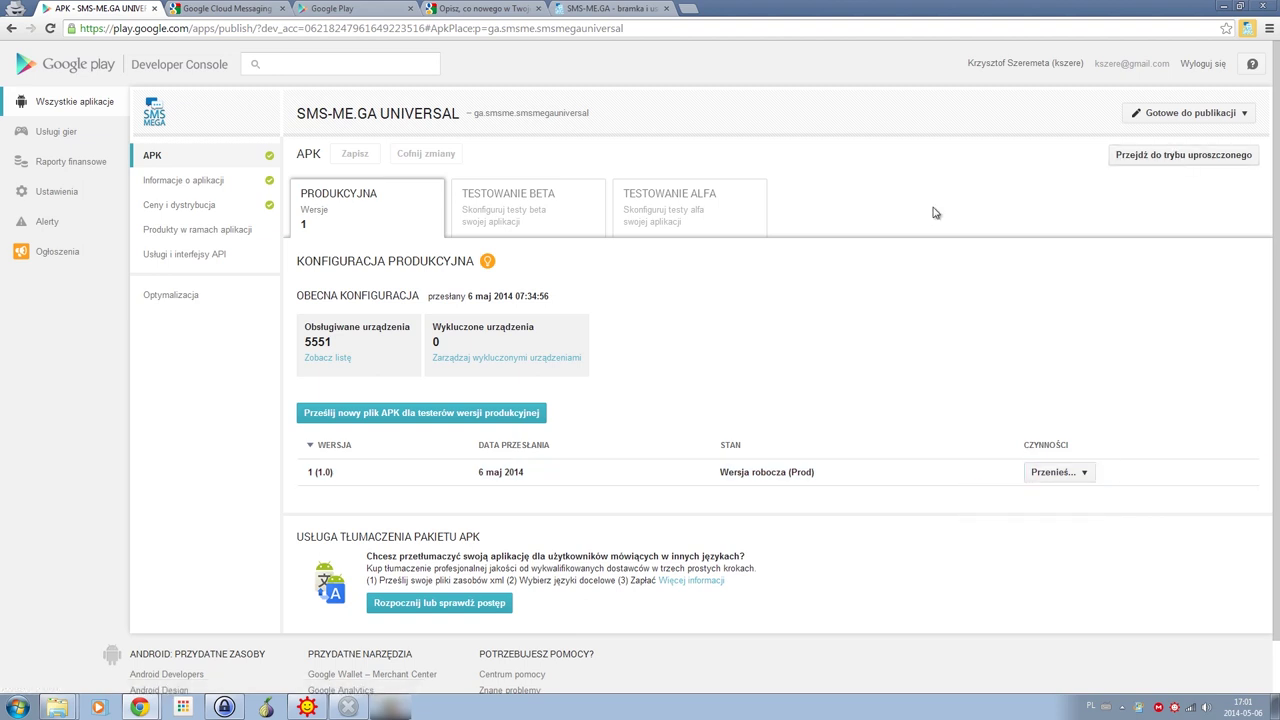
Step: Review the app's store listing (Informacje o aplikacji), from title and description through screenshots and categorization to contact details and privacy policy
left_click(184, 187)
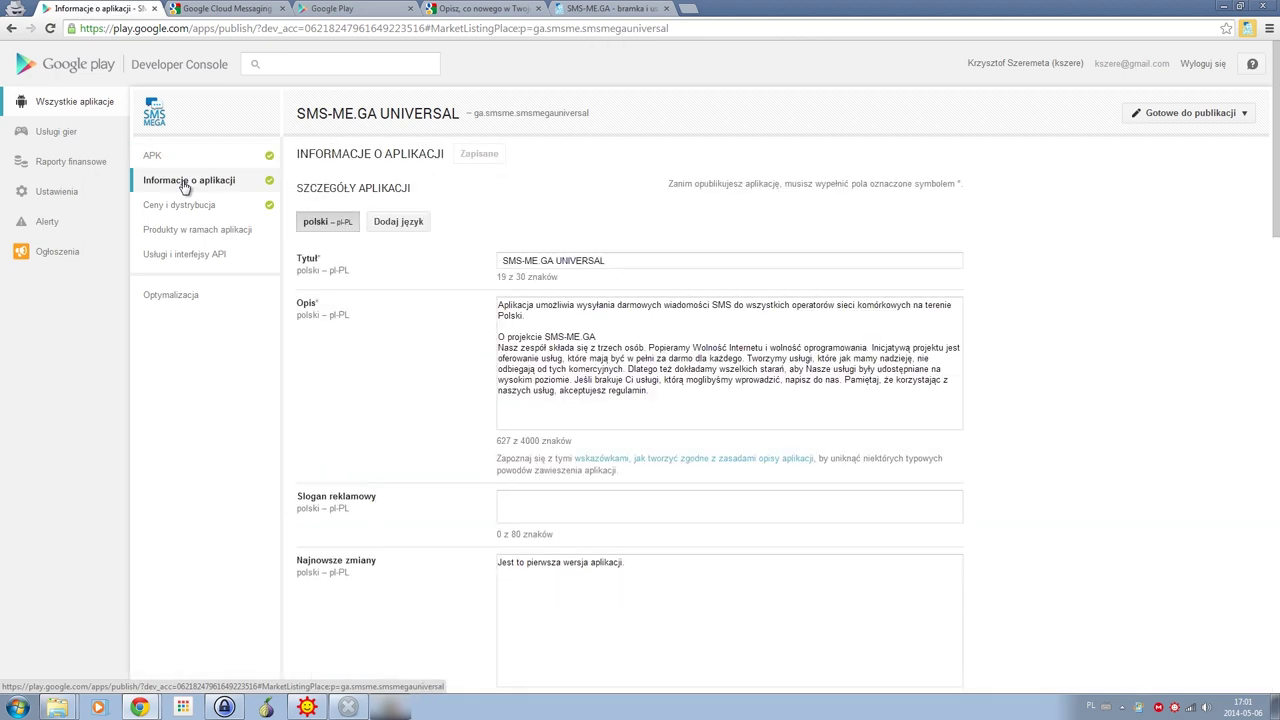
scroll(427, 338, "down", 10)
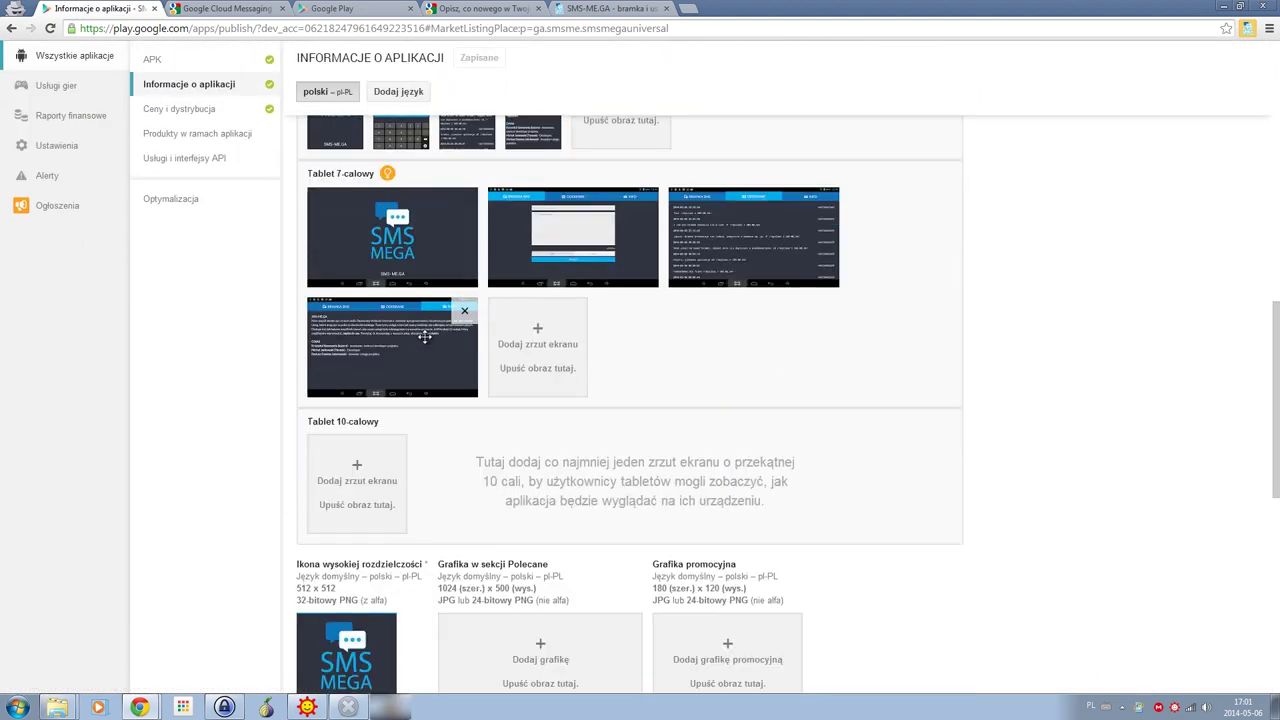
scroll(950, 412, "down", 5)
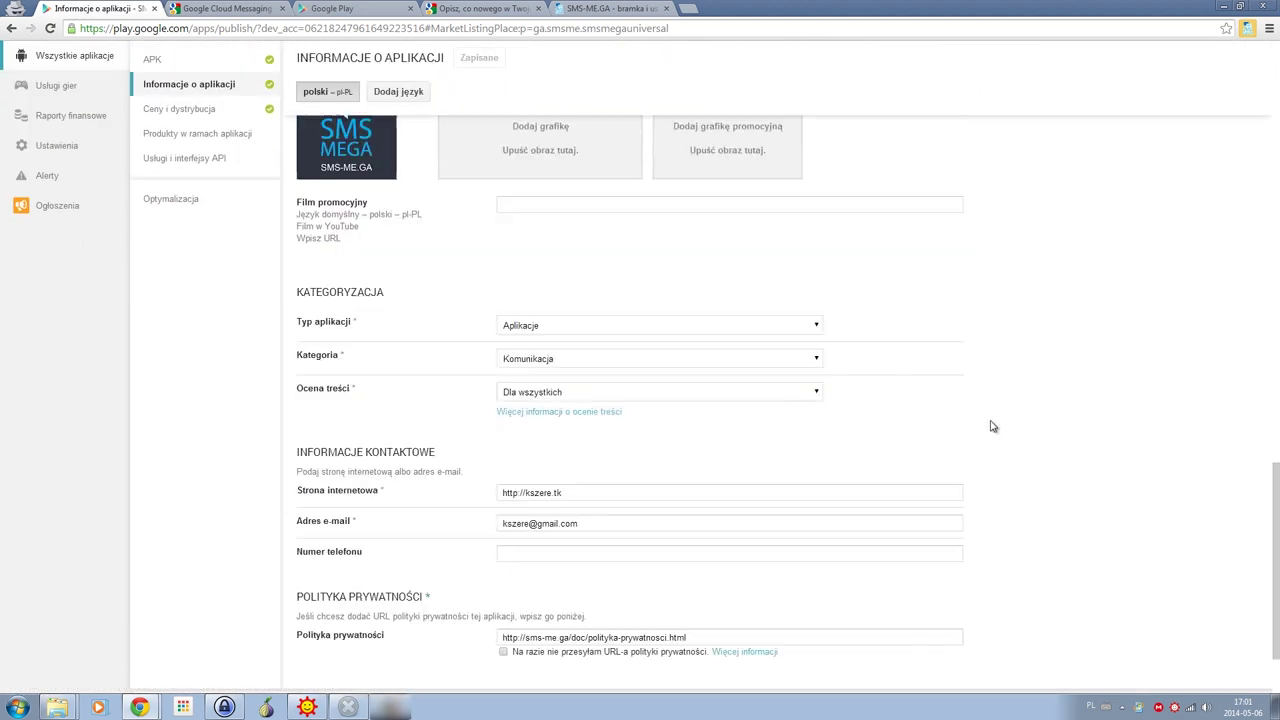
scroll(992, 426, "down", 2)
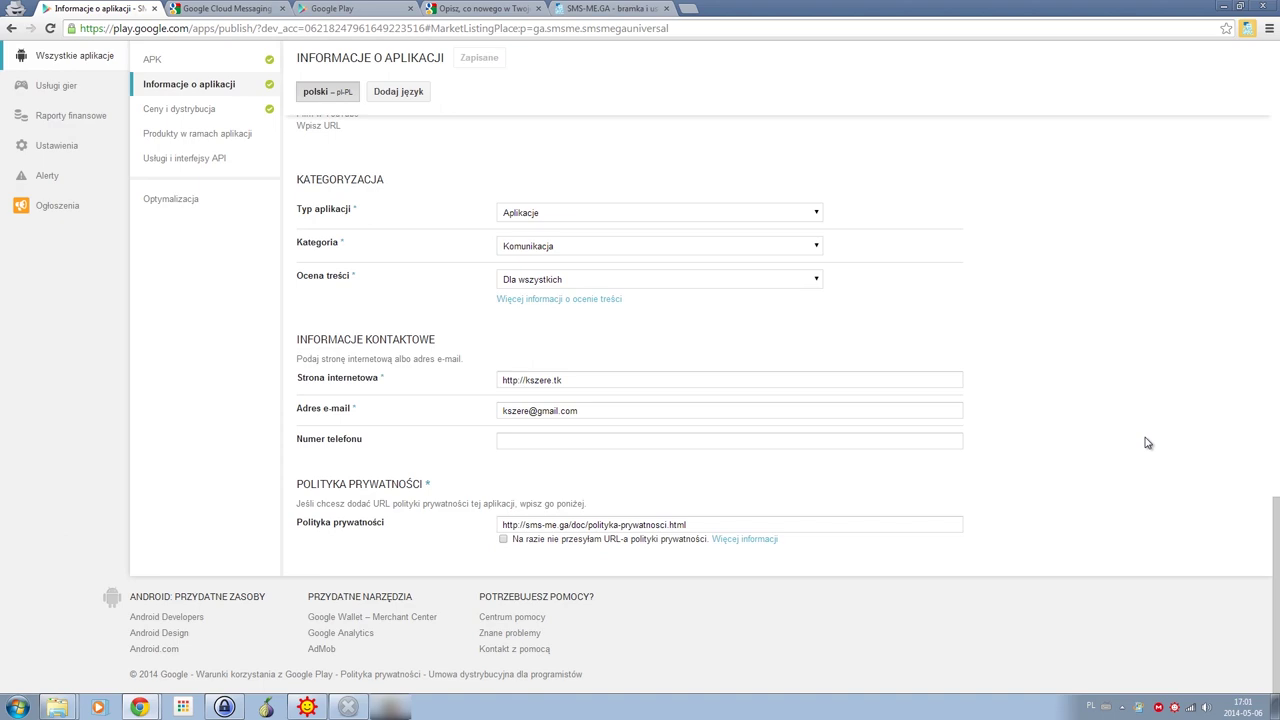
scroll(1148, 443, "up", 15)
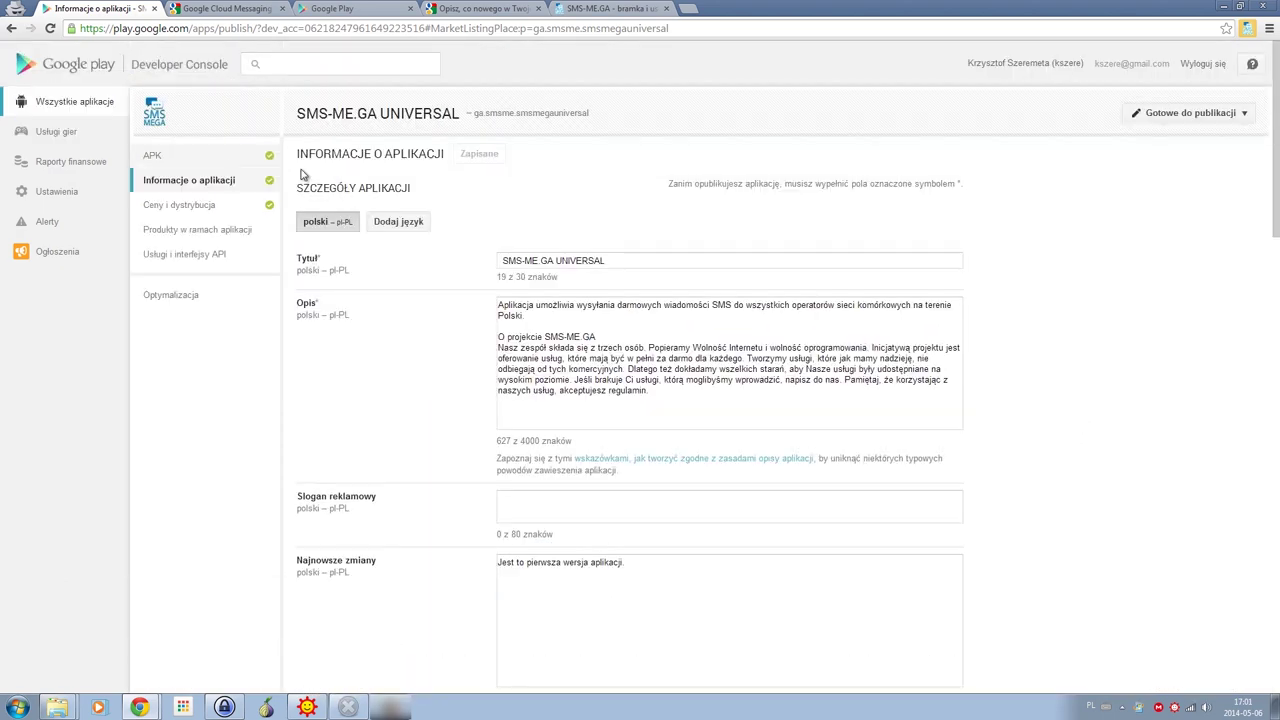
Step: Publish SMS-ME.GA UNIVERSAL from its APK page (Opublikuj aplikację) and dismiss the notification
left_click(175, 155)
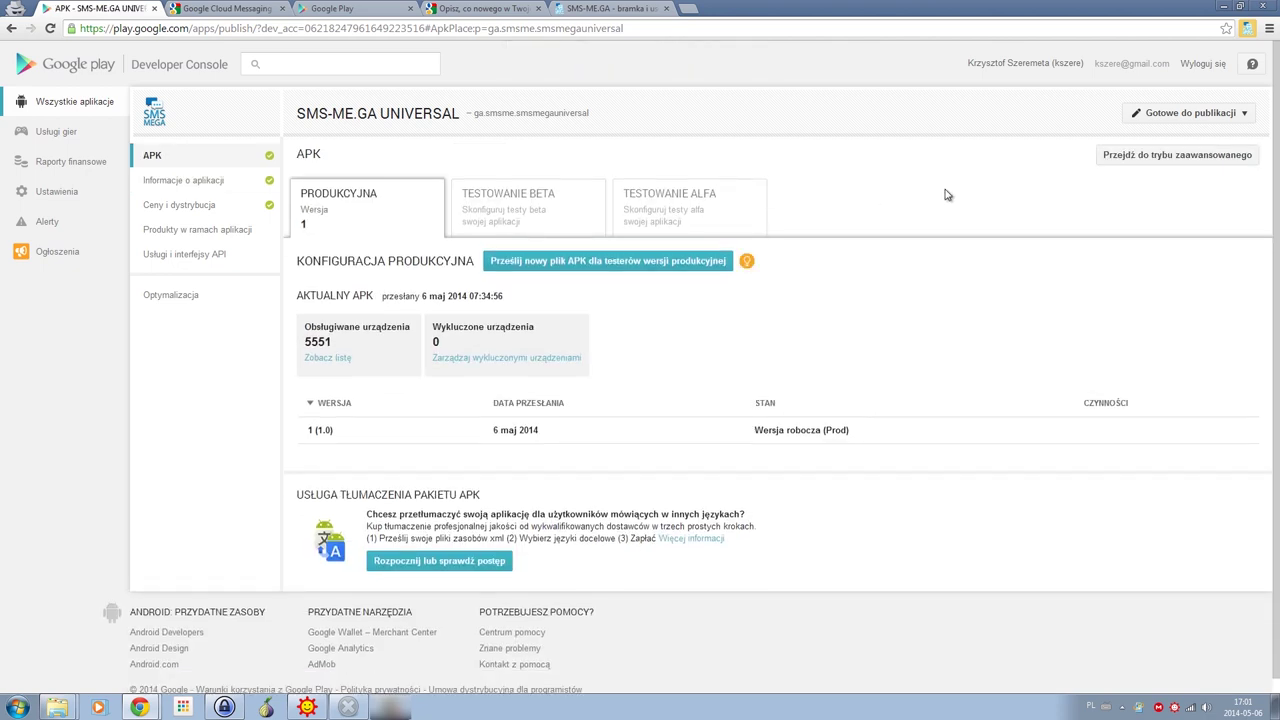
left_click(1192, 114)
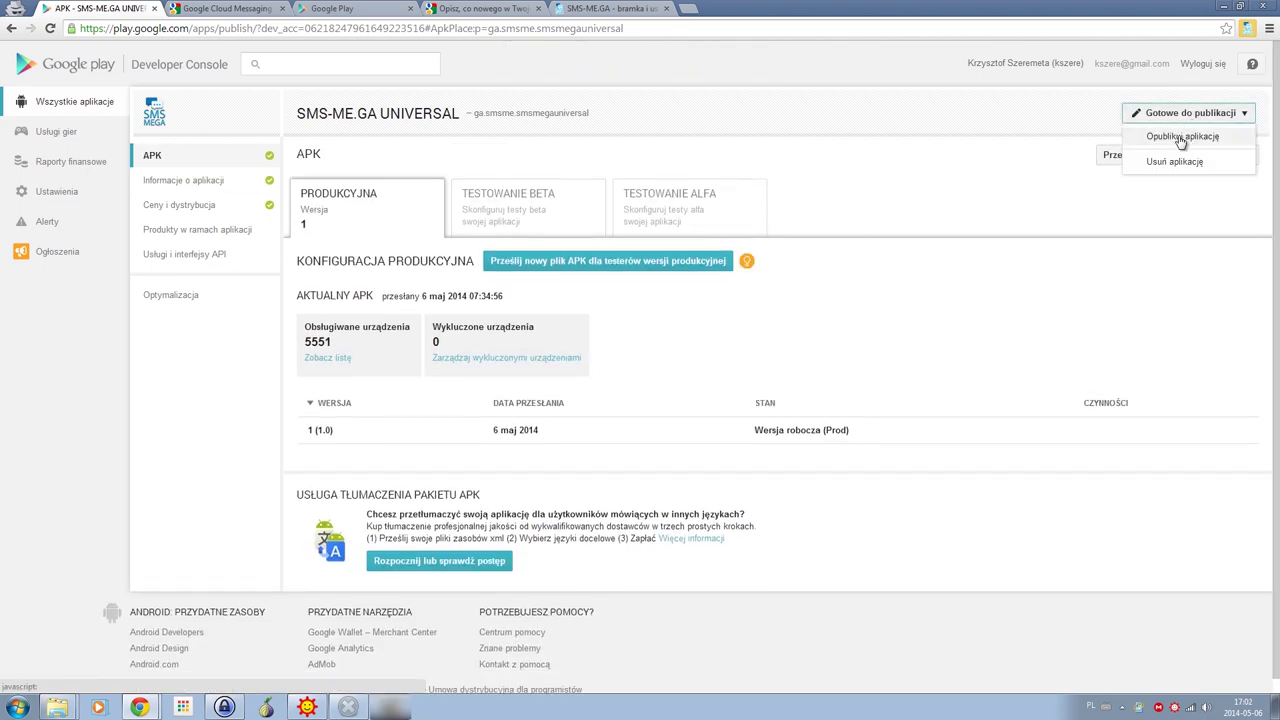
left_click(1181, 139)
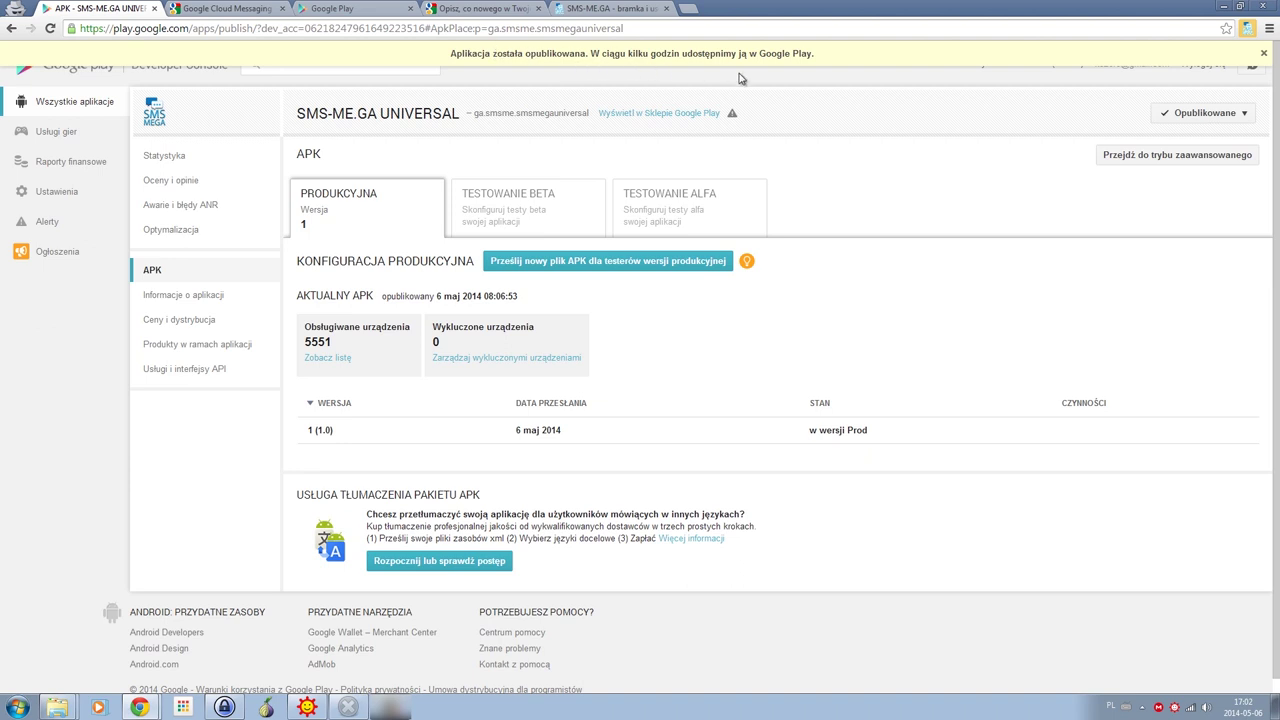
left_click(1262, 54)
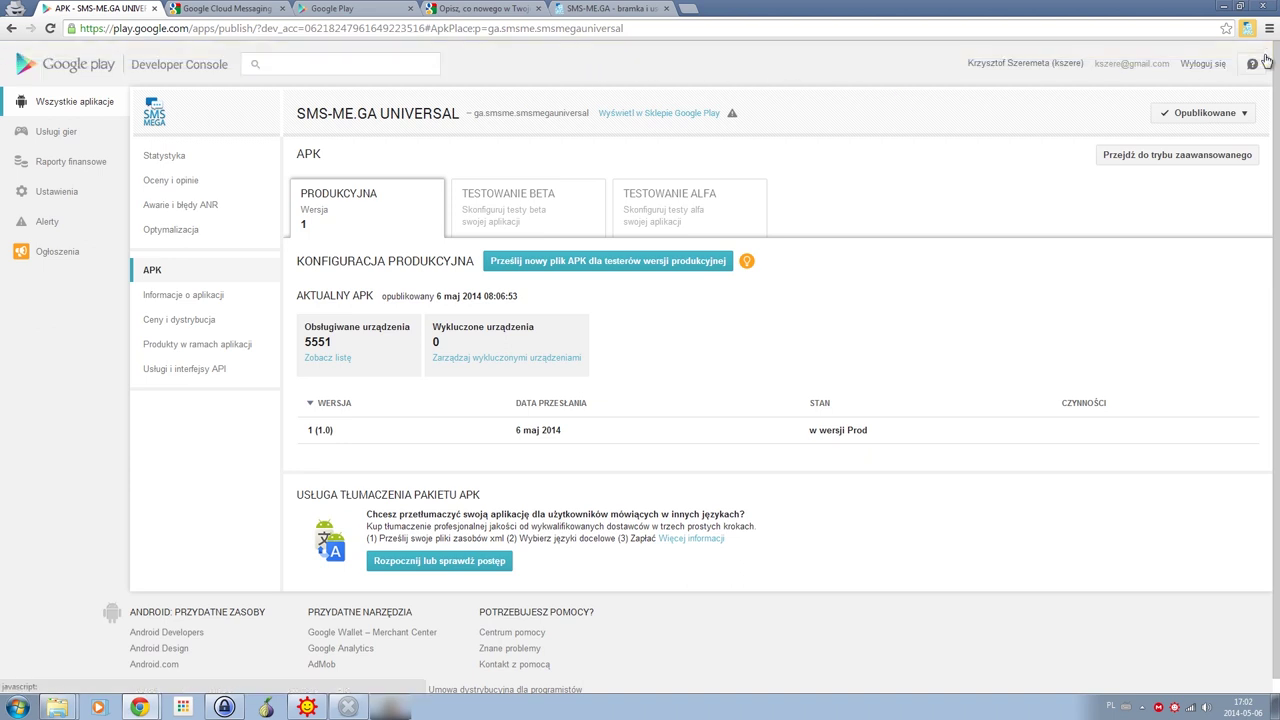
Step: Examine the list of all applications (Wszystkie aplikacje), including the explanations of the installs and the crashes and ANR columns
left_click(30, 102)
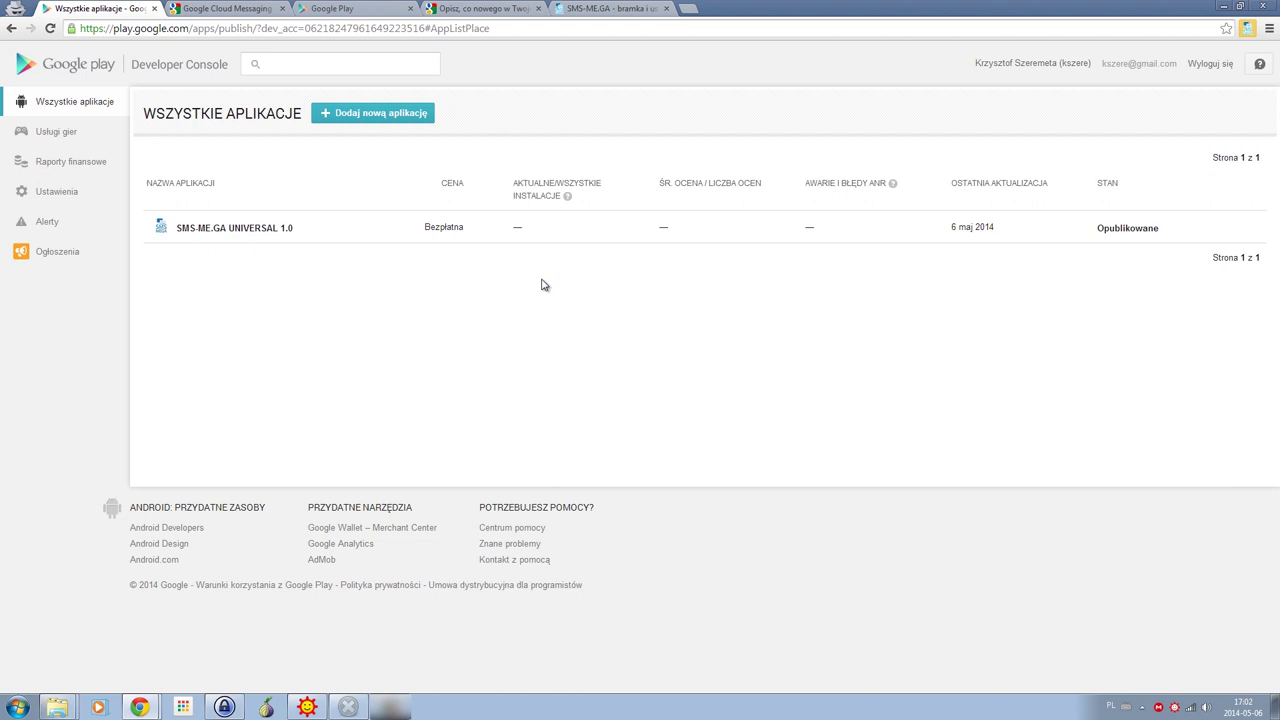
mouse_move(567, 197)
mouse_move(891, 193)
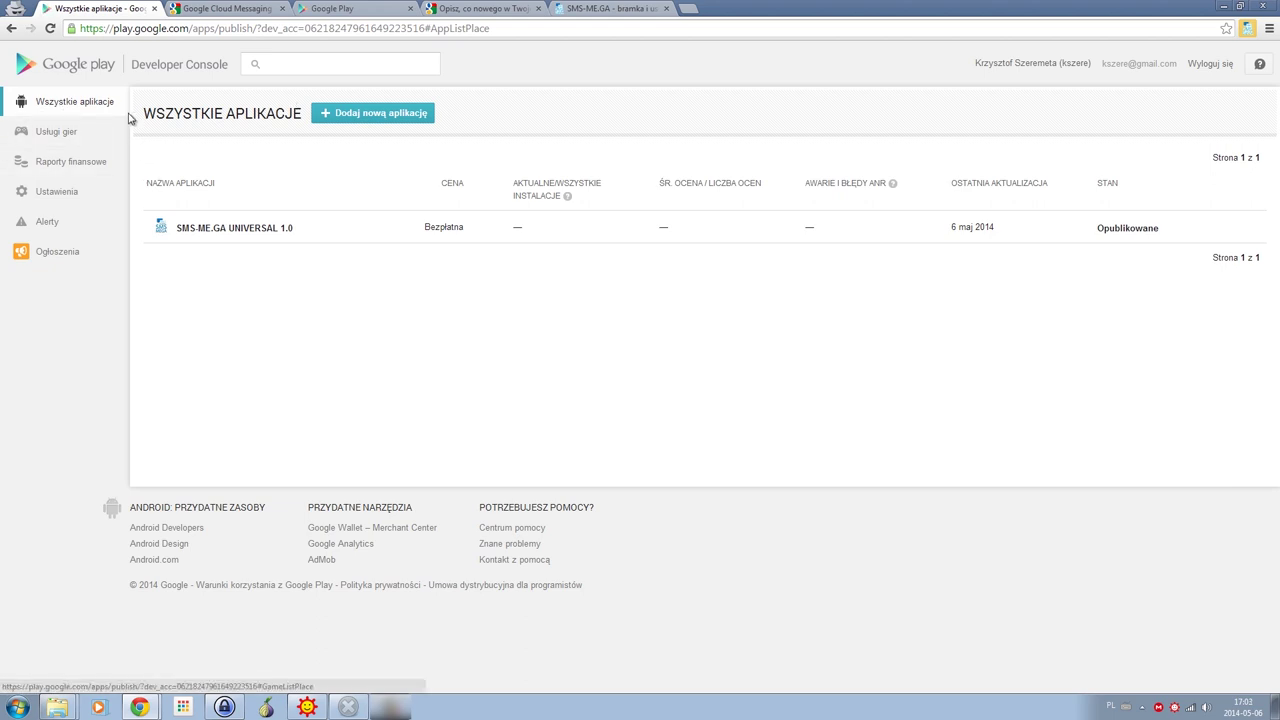
Step: Reload the Developer Console from its base address, play.google.com/apps/publish/, without the account parameters
left_click(95, 64)
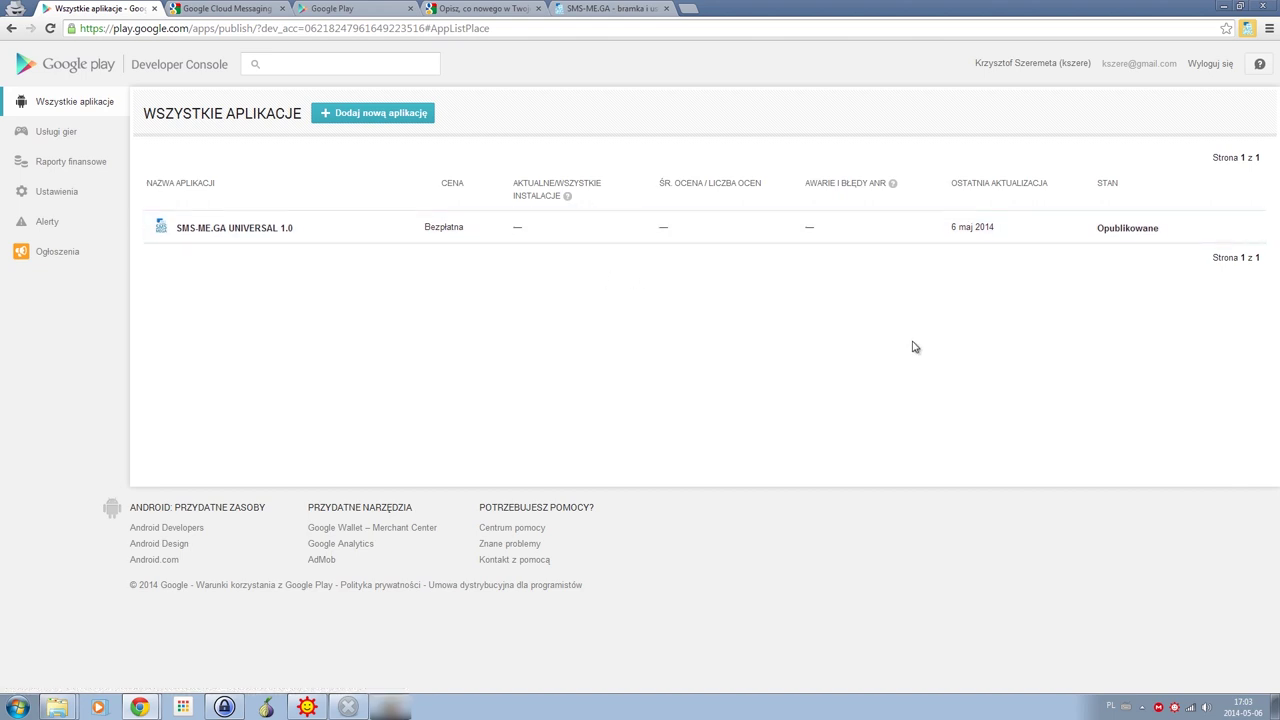
left_click(77, 74)
left_click_drag(257, 28, 660, 22)
key("BackSpace")
key("Return")
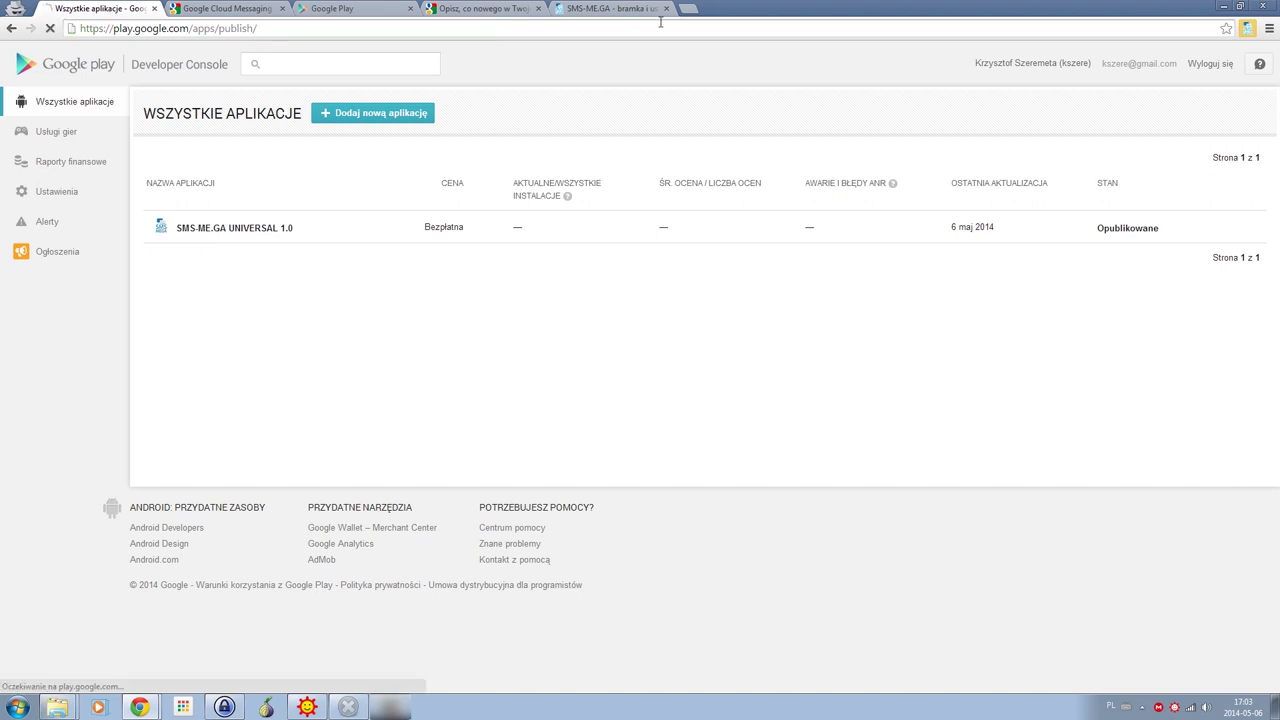